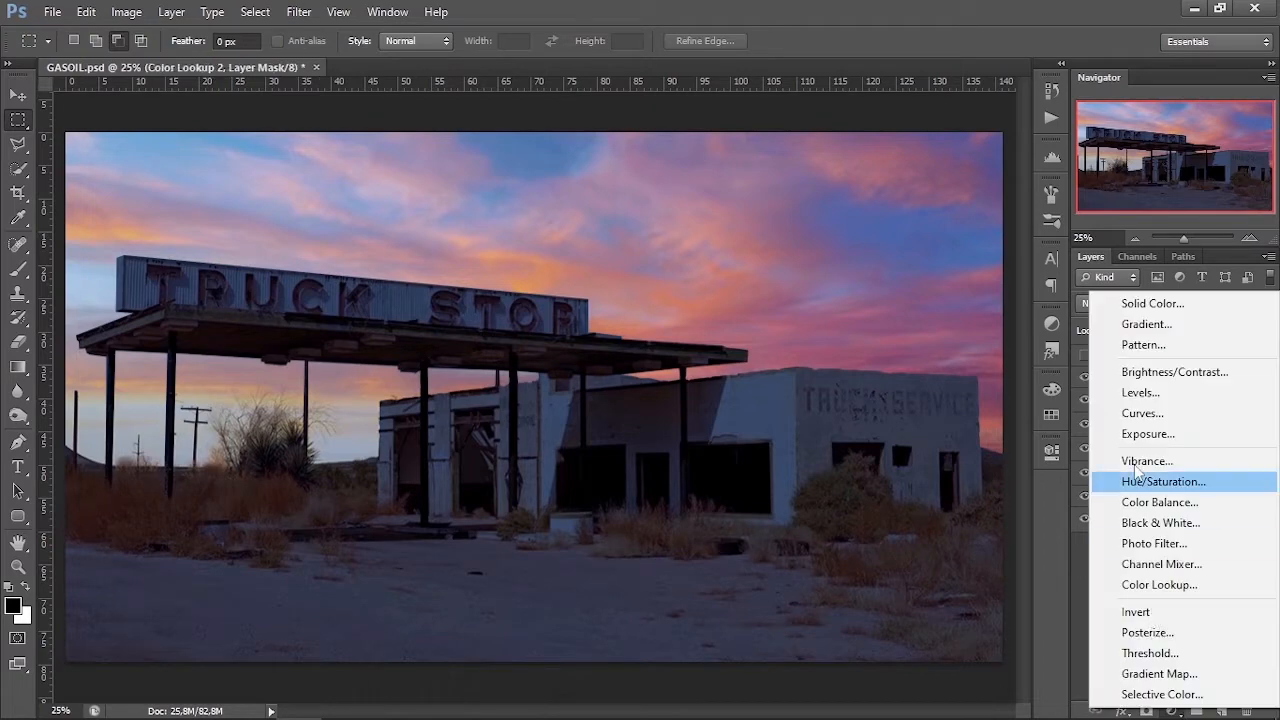
Step: Add a Curves adjustment above the Color Lookup layer and reshape its RGB and color channel curves into a bright yellow cast
click(838, 501)
drag(898, 589, 934, 600)
click(881, 466)
click(878, 466)
click(846, 517)
click(878, 466)
click(840, 533)
click(881, 466)
click(840, 501)
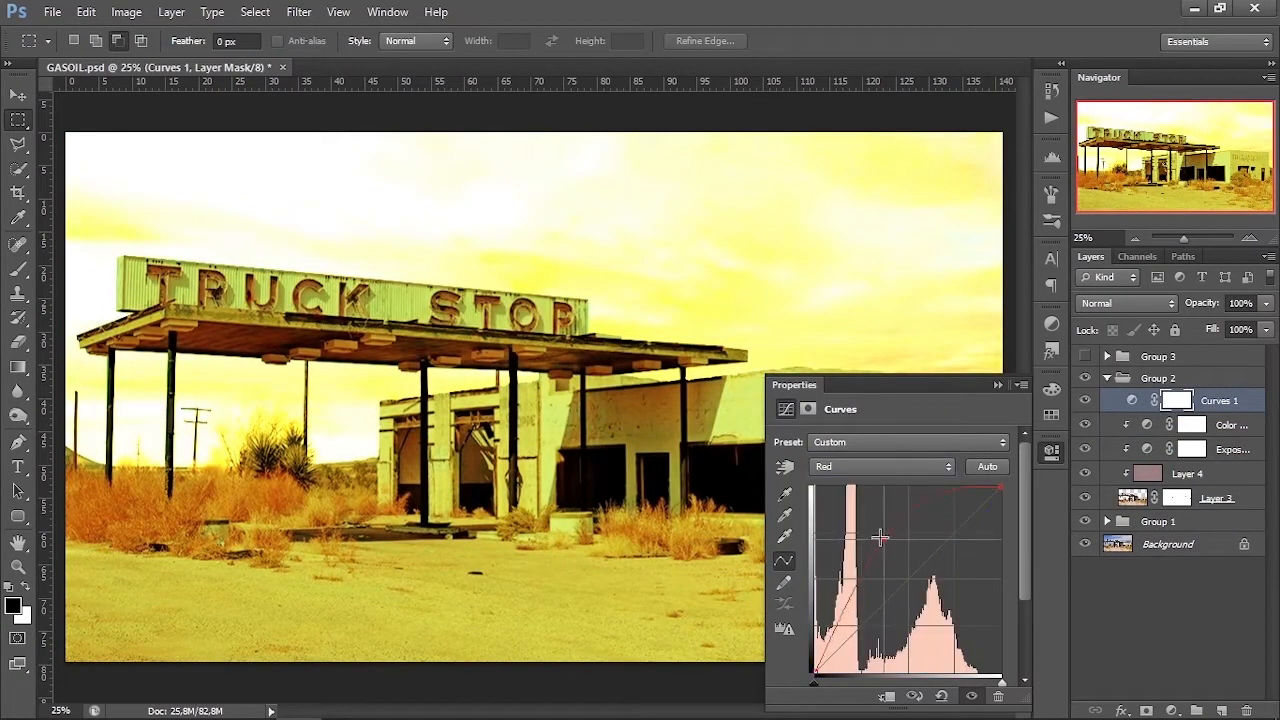
drag(889, 549, 870, 518)
click(998, 384)
Step: Clip the Curves 1 adjustment to the layers below and invert its mask to black
right_click(1261, 400)
click(1151, 303)
key(ctrl+i)
Step: Paint faint white on the Curves mask along the garage's left edge with a soft 19 px brush at 47% opacity
click(1249, 237)
click(1249, 237)
click(1249, 237)
click(1249, 237)
drag(1175, 157, 1145, 163)
key(b)
right_click(473, 312)
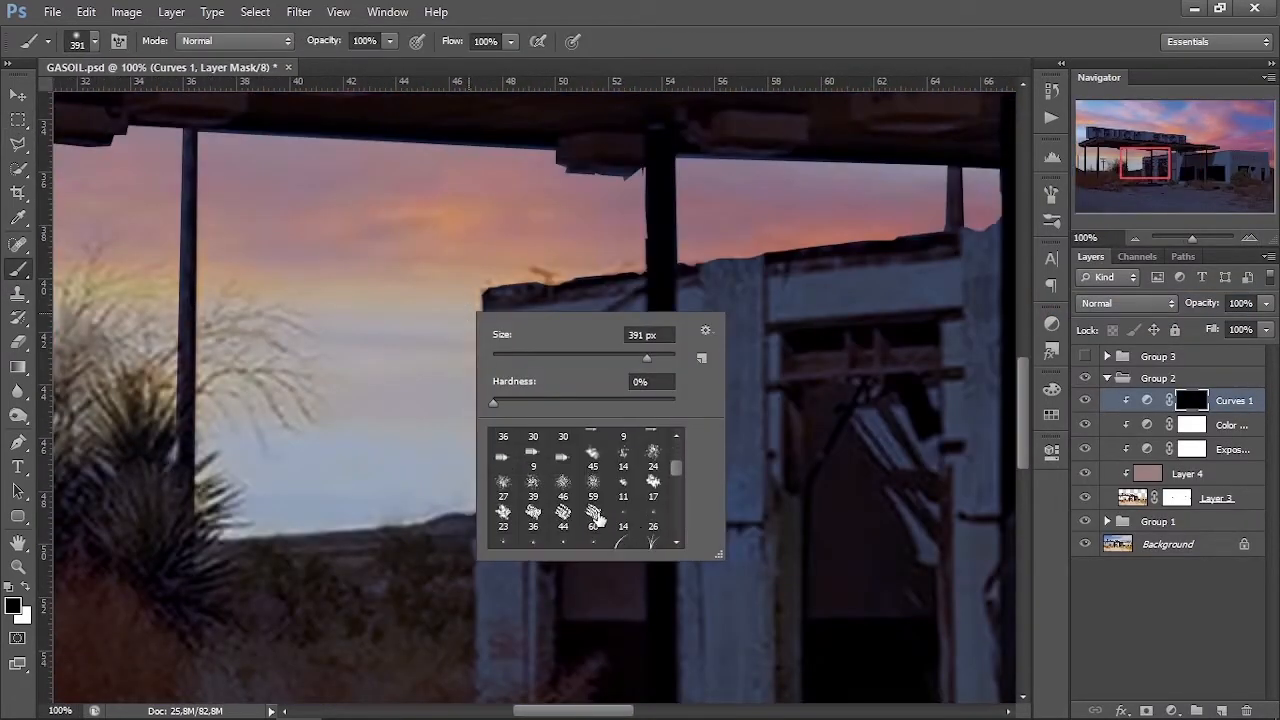
click(516, 357)
click(390, 41)
drag(372, 68, 340, 68)
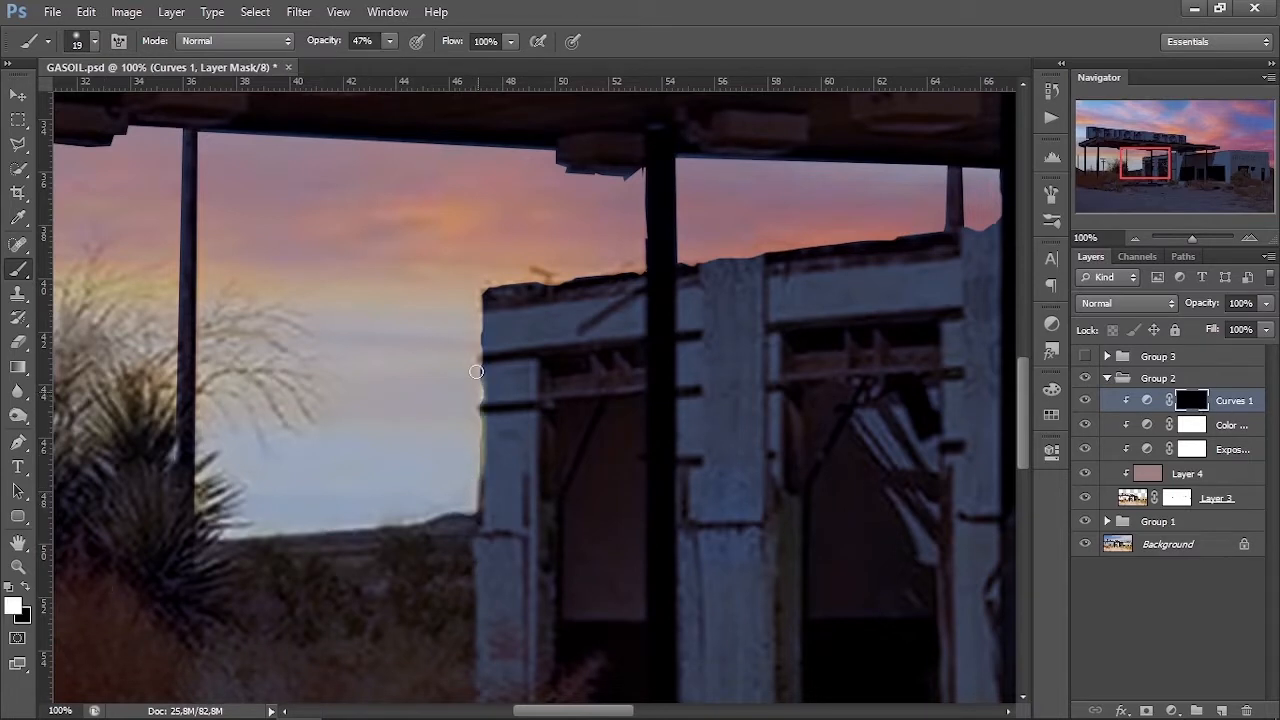
Step: Paint a bright rim light along the garage's left edge and roofline with a 10 px brush at 97% opacity
right_click(597, 261)
click(627, 308)
drag(390, 41, 437, 69)
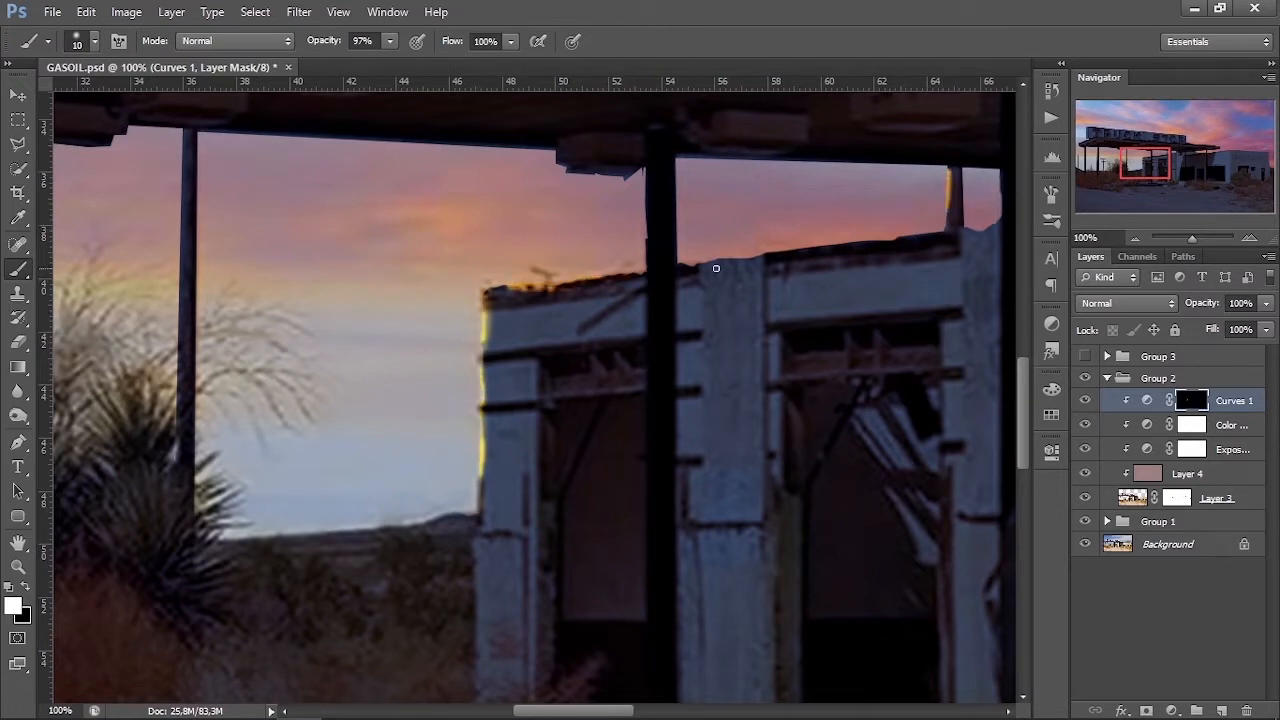
drag(1161, 163, 1173, 166)
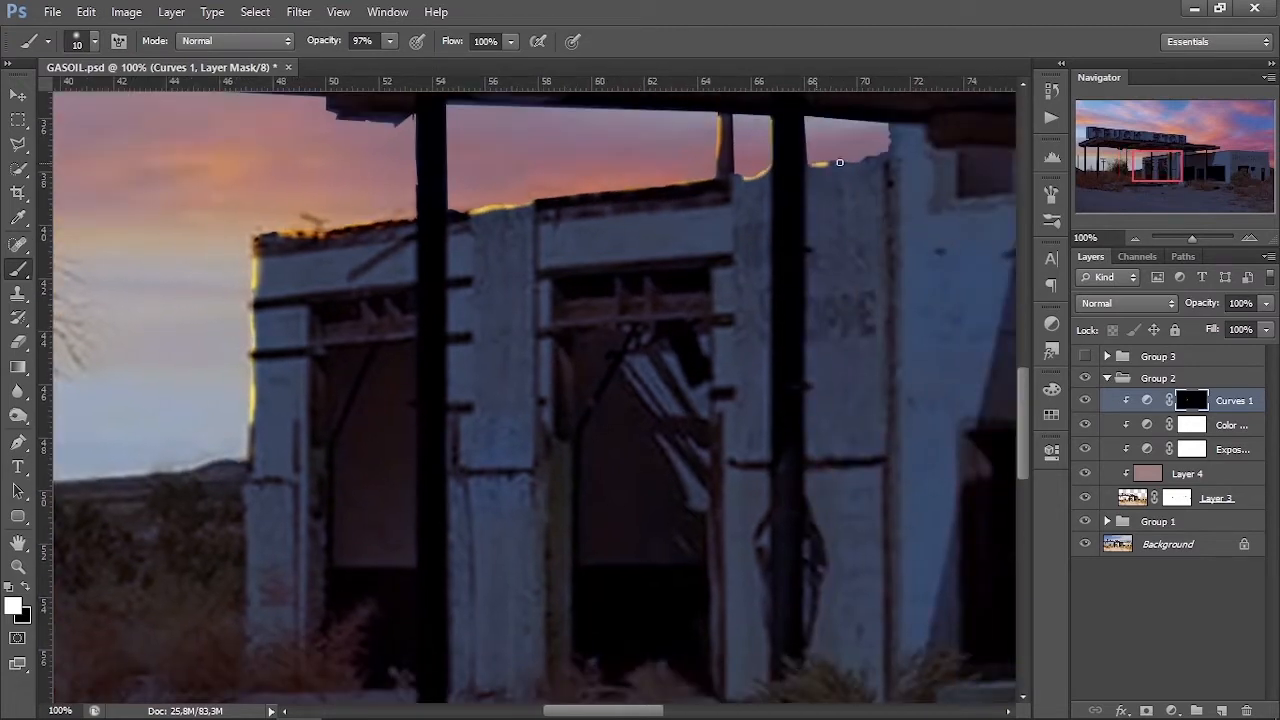
drag(840, 162, 888, 130)
scroll(626, 220, up, 3)
Step: Paint the yellow rim light along the roof edge of the Truck Service building up to its far corner
mouse_move(1166, 149)
mouse_down()
mouse_move(1196, 147)
mouse_move(1177, 166)
mouse_move(1197, 170)
mouse_up()
click(1136, 240)
click(1136, 240)
click(1249, 240)
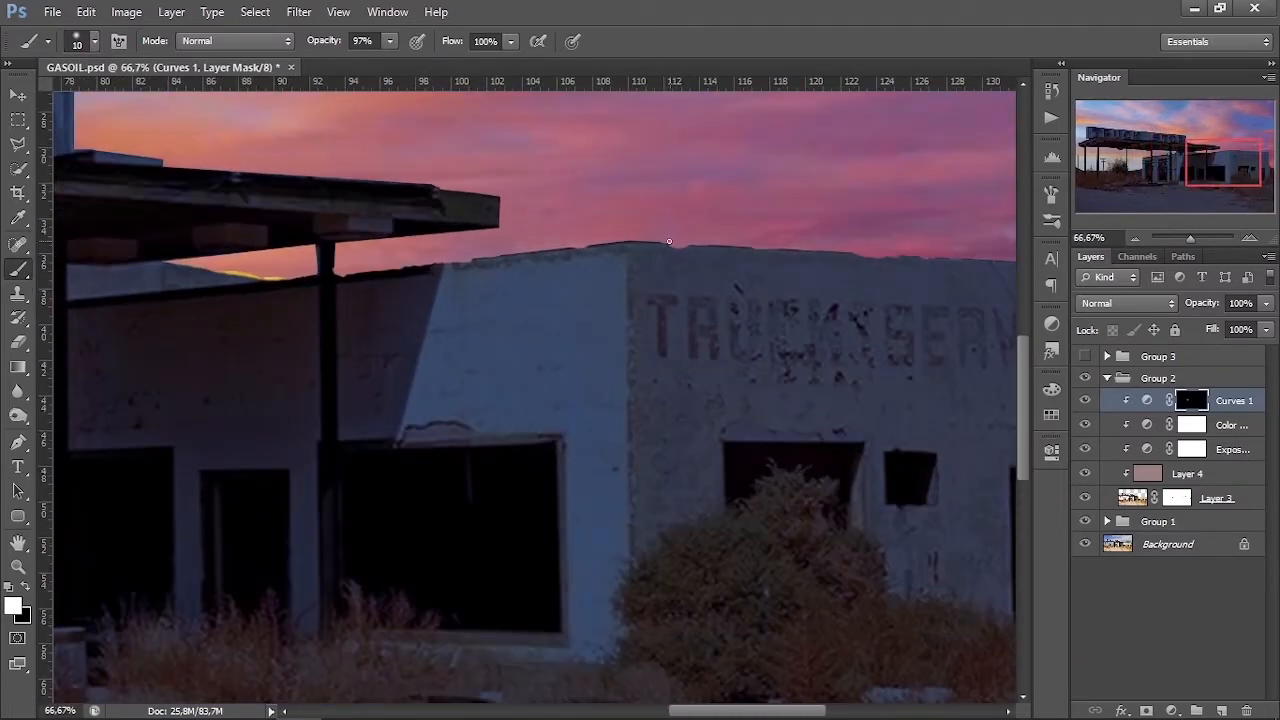
drag(894, 256, 955, 258)
drag(1234, 175, 1246, 180)
drag(932, 219, 916, 218)
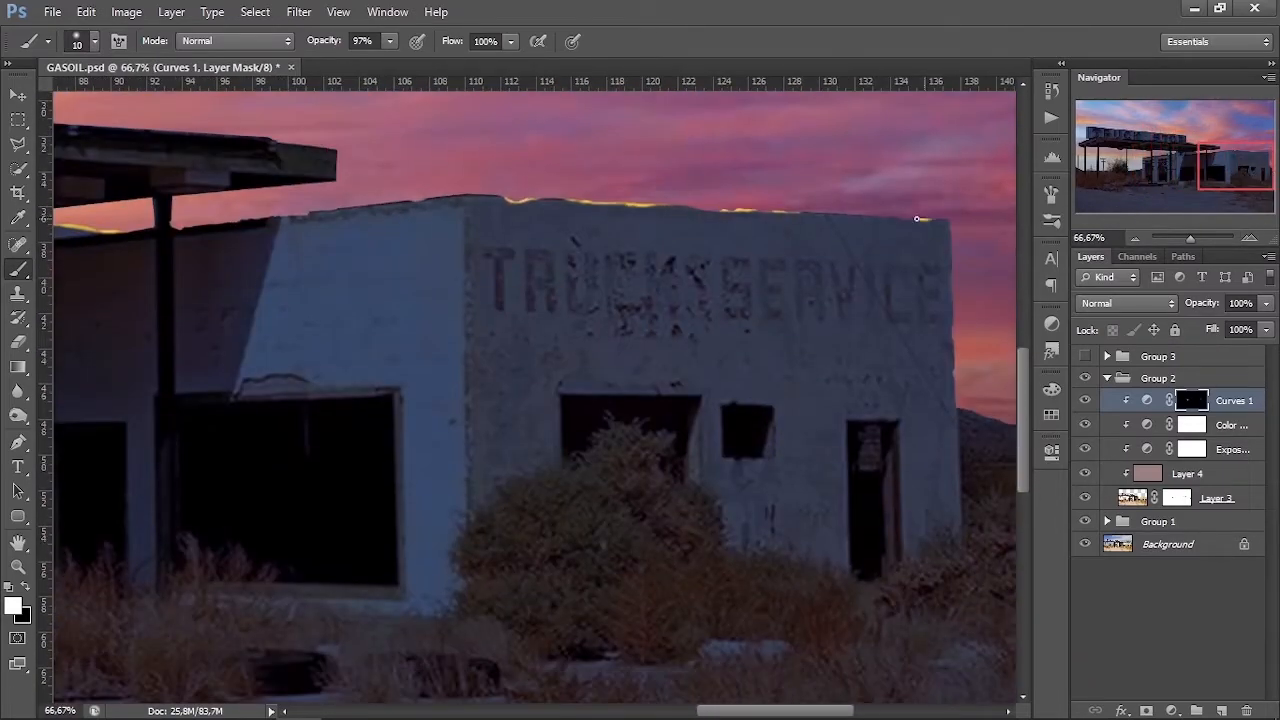
Step: Paint rim light down the left end of the Truck Stop sign and along the canopy's near edge
click(1138, 240)
drag(1214, 176, 1122, 155)
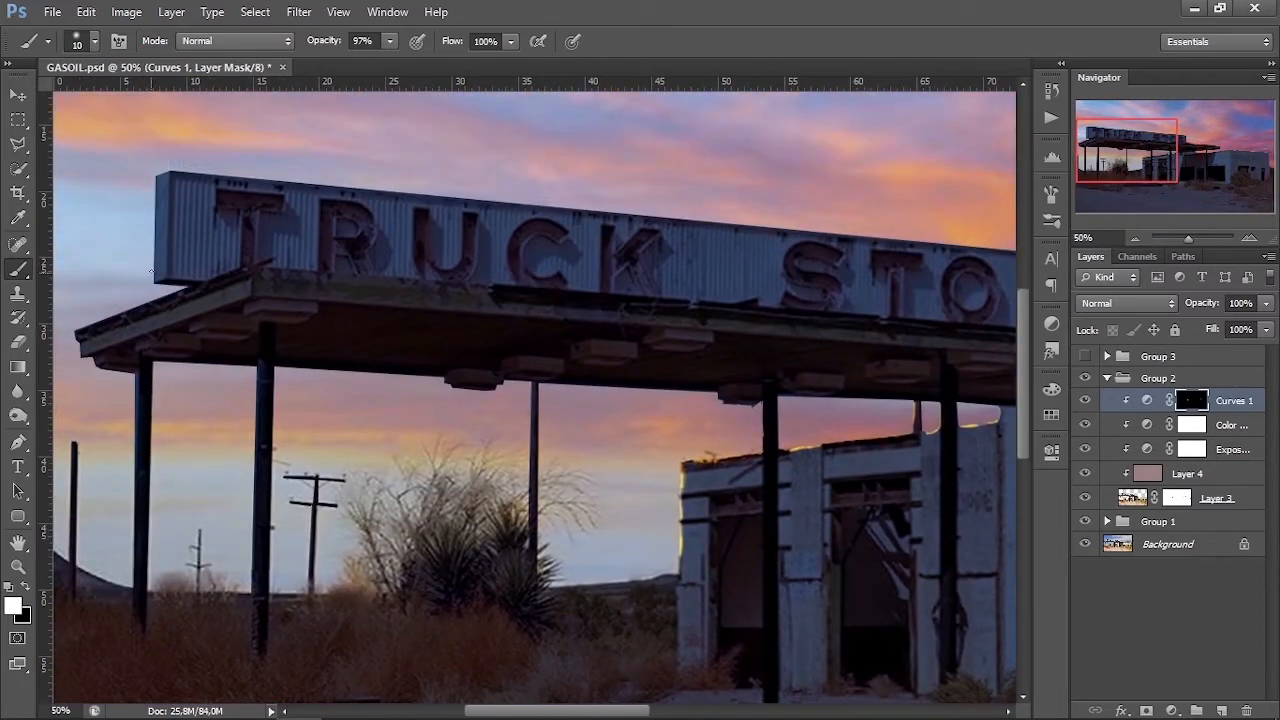
click(1250, 238)
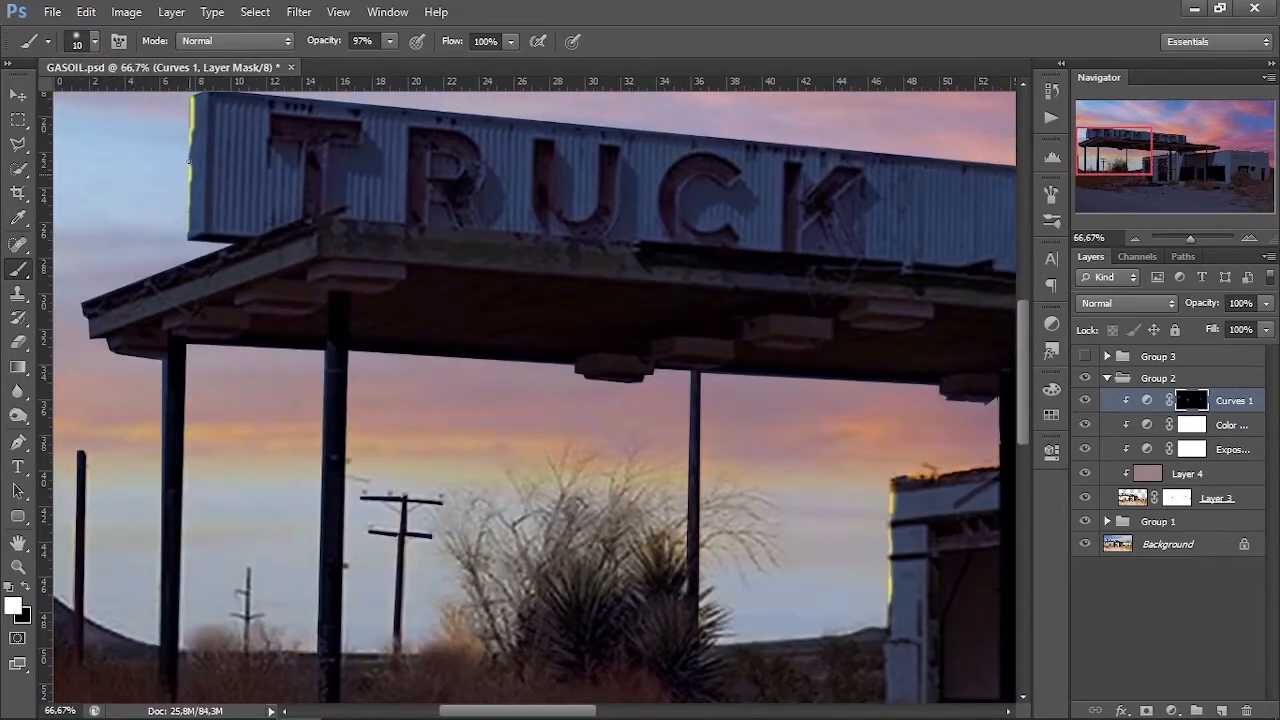
scroll(188, 160, up, 2)
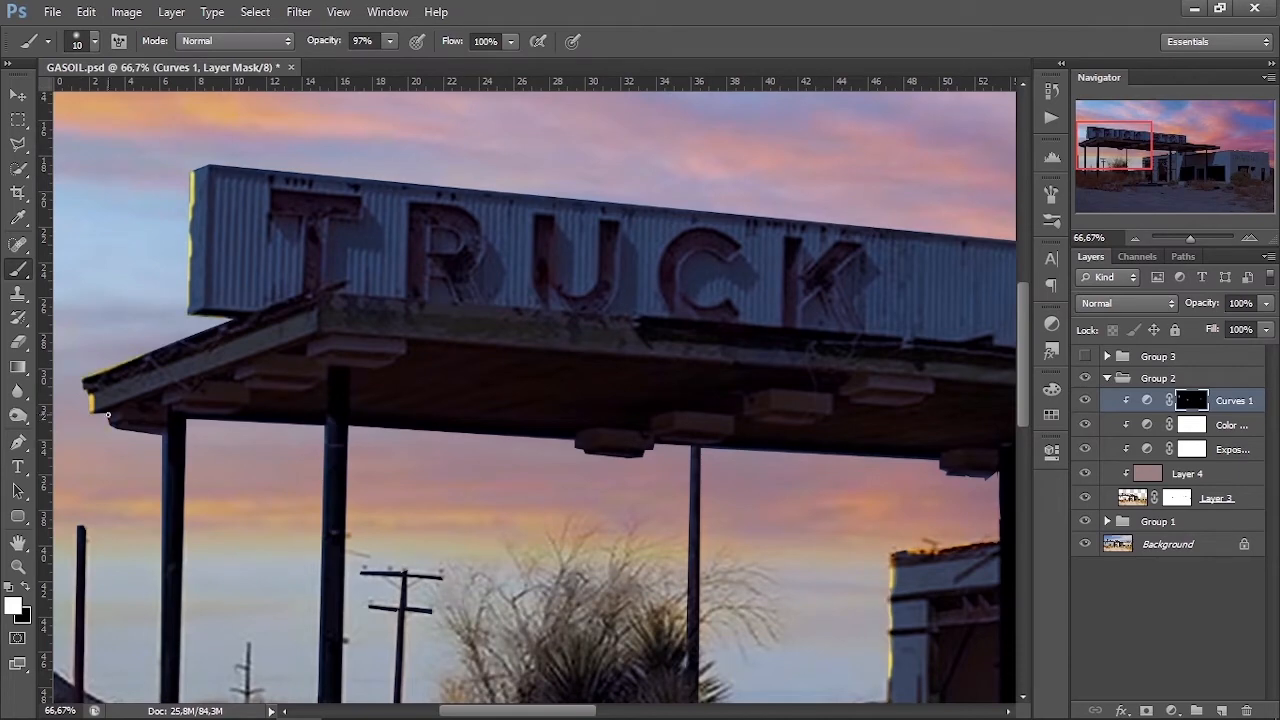
scroll(108, 414, right, 5)
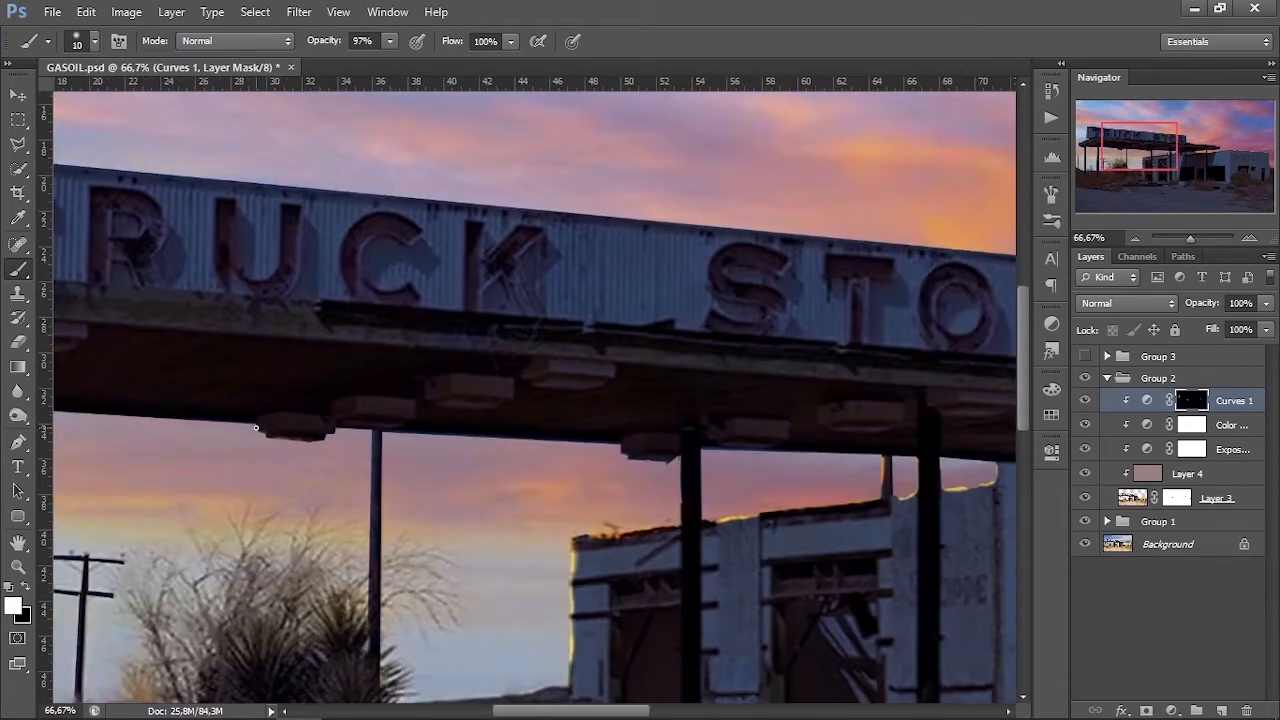
Step: Brush soft light onto the canopy and garage front with a 35 px brush at 13% opacity
click(1116, 150)
right_click(456, 373)
drag(476, 420, 503, 420)
click(390, 41)
drag(388, 62, 304, 62)
mouse_move(156, 336)
mouse_down()
mouse_move(207, 319)
mouse_move(161, 328)
mouse_up()
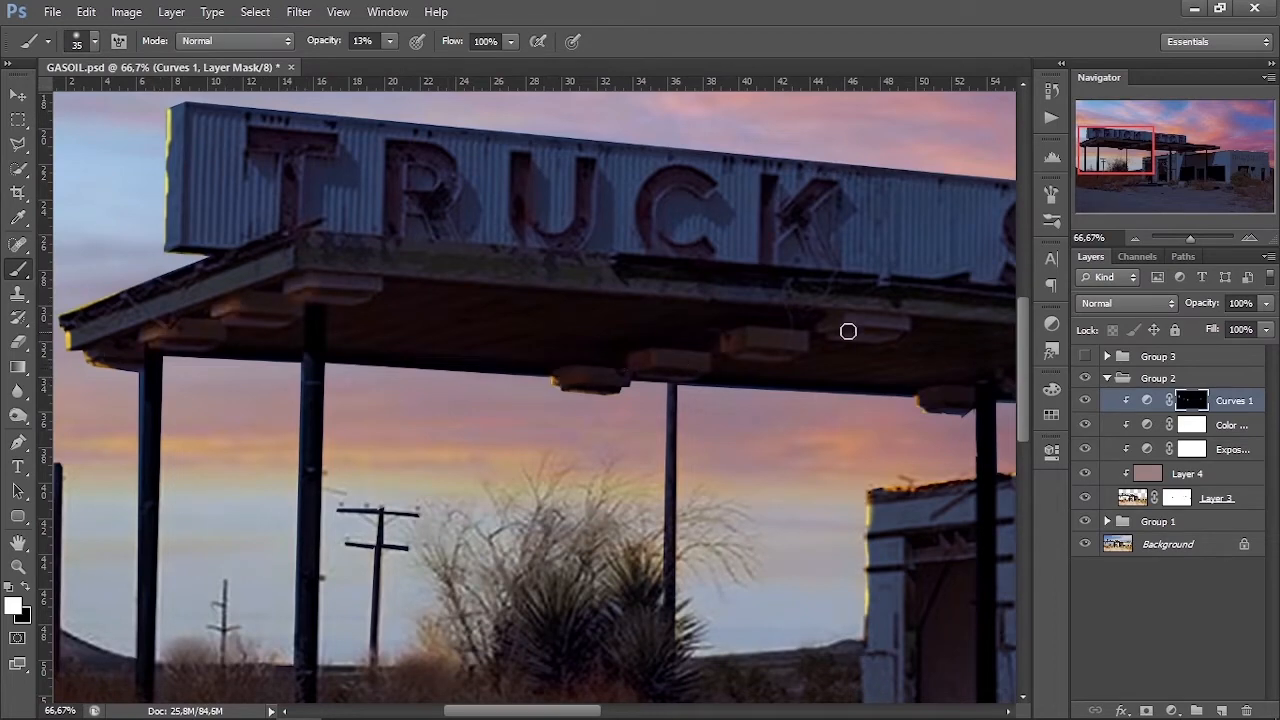
scroll(836, 324, right, 1)
scroll(937, 397, down, 2)
drag(837, 440, 826, 550)
Step: Brush faint warm light over the distant bushes, dry grass and building edges with an 87 px brush
click(1135, 239)
click(1135, 239)
right_click(656, 443)
drag(703, 481, 735, 481)
drag(650, 465, 674, 464)
drag(386, 474, 340, 478)
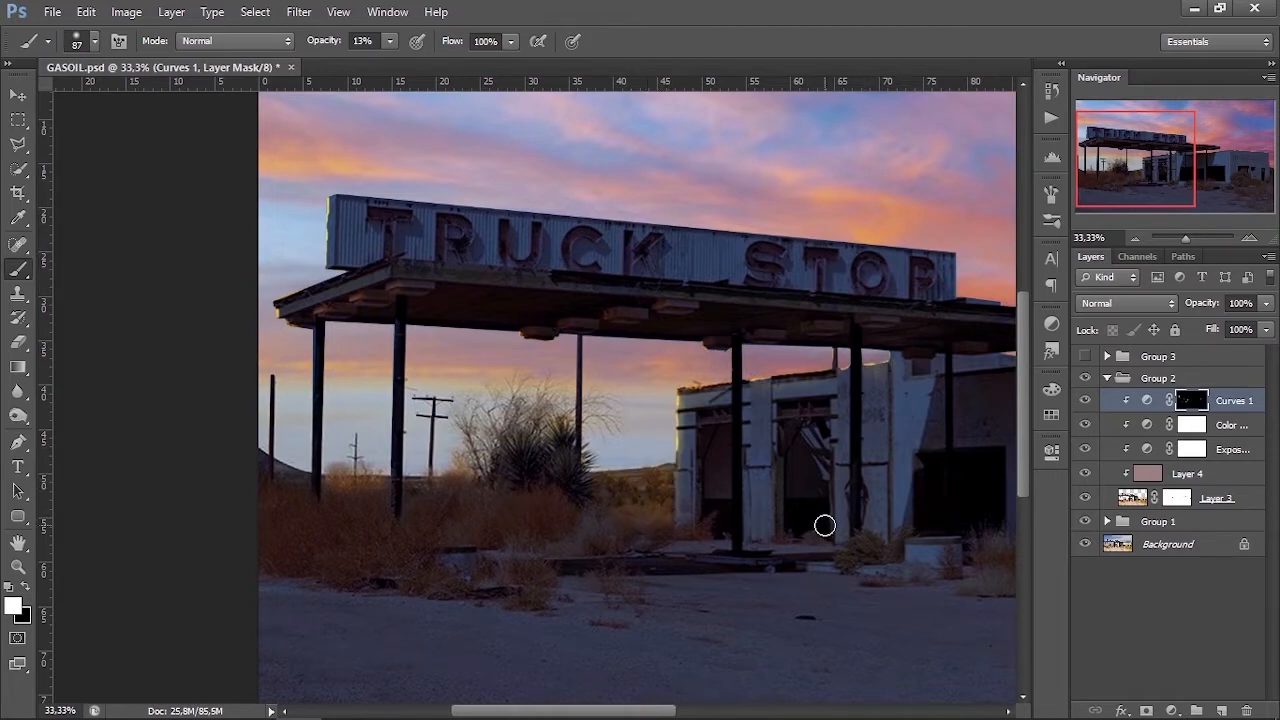
scroll(823, 526, right, 5)
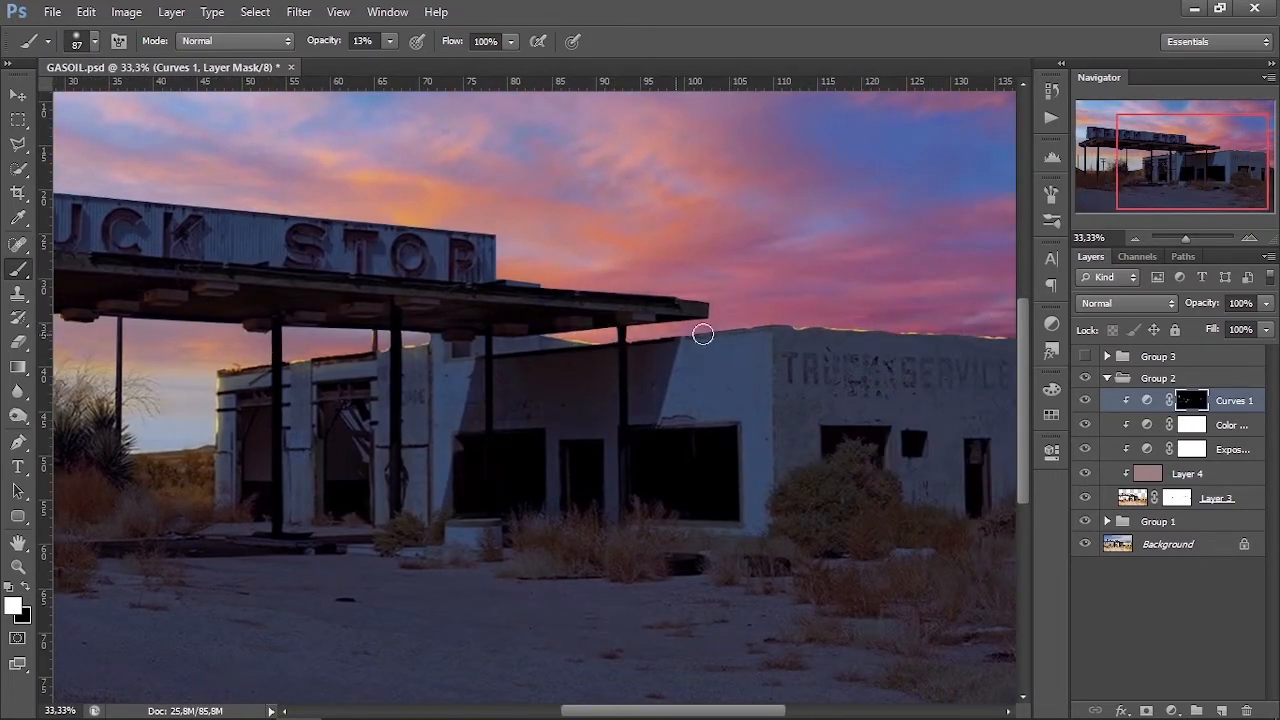
drag(723, 323, 1143, 263)
Step: Reopen the Curves 1 adjustment to review its individual color channel curves
key(ctrl+minus)
double_click(1146, 400)
click(850, 467)
click(825, 481)
click(880, 467)
click(825, 495)
click(1050, 450)
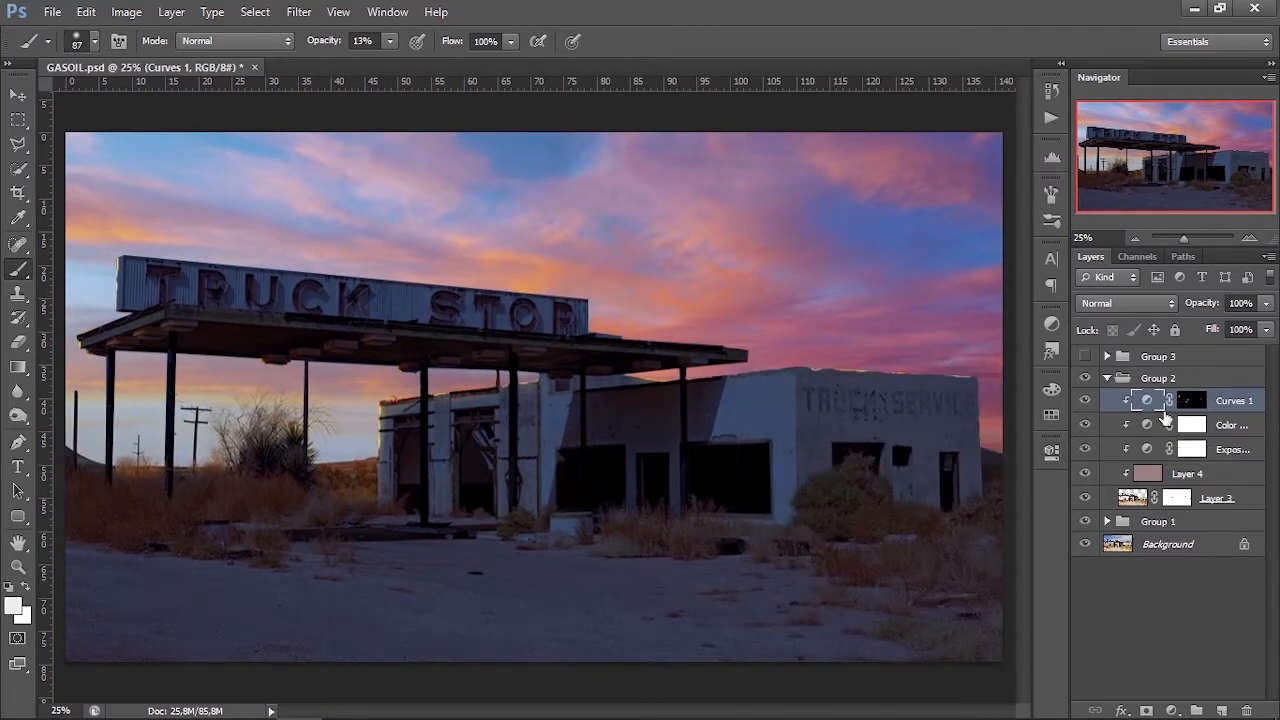
Step: Create a new layer above Curves 1 and set its blend mode to Screen
key(ctrl+shift+alt+n)
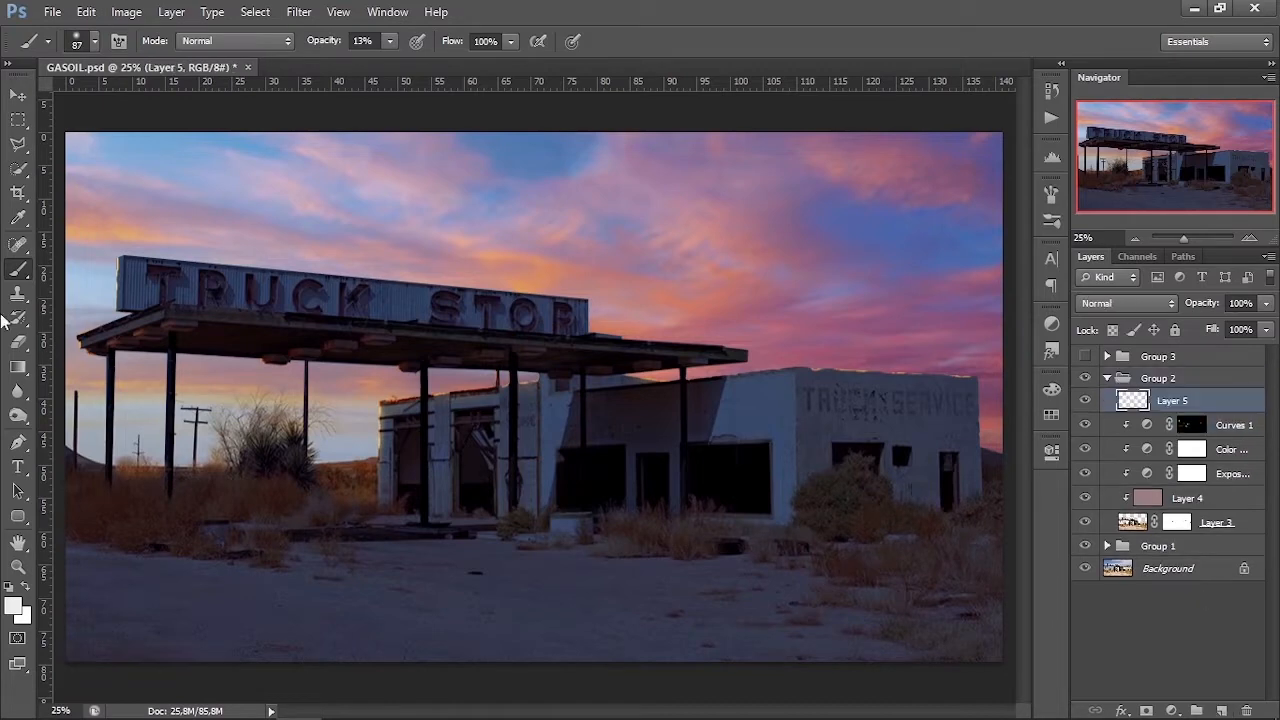
click(1143, 305)
click(1110, 156)
Step: Change the foreground color to a pale cream yellow
click(8, 607)
drag(1128, 107, 896, 105)
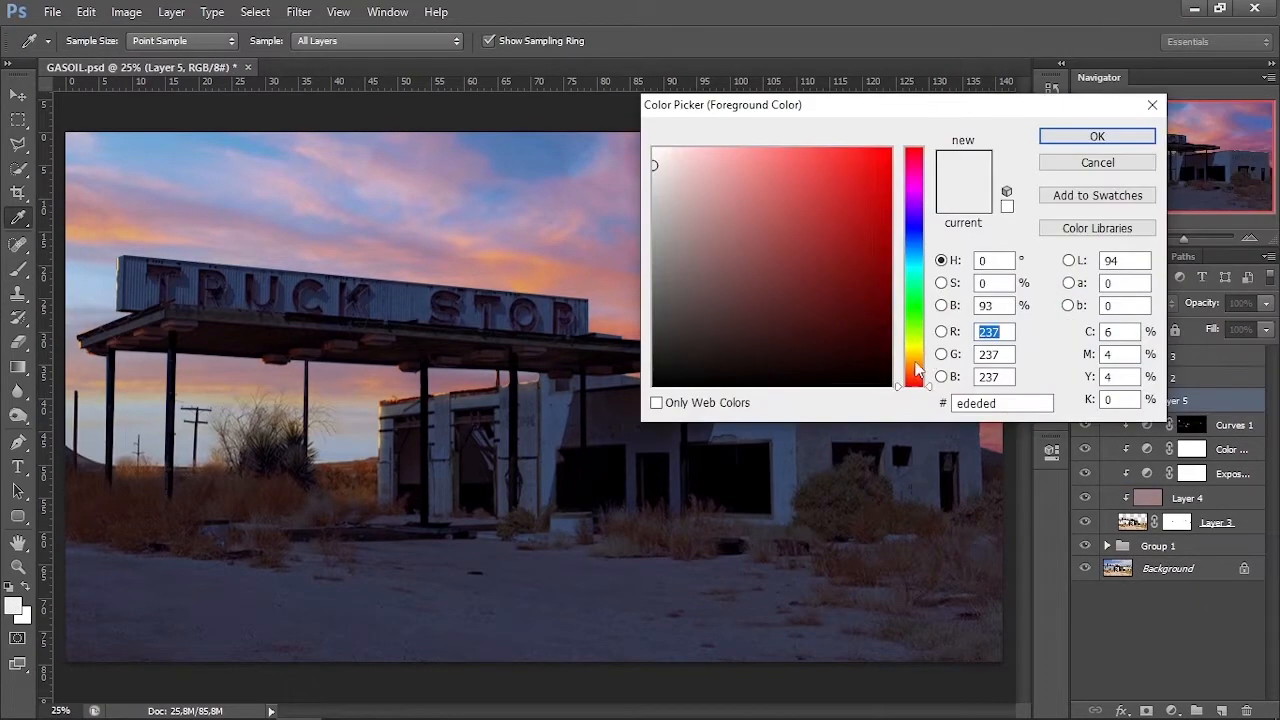
click(914, 361)
click(678, 155)
click(683, 154)
click(911, 348)
click(694, 154)
click(1069, 141)
Step: Paint a pale glow along the horizon behind the canopy posts with a 197 px brush at 19% opacity
right_click(393, 405)
click(547, 452)
click(390, 42)
click(385, 62)
click(350, 456)
click(393, 42)
click(395, 62)
click(206, 462)
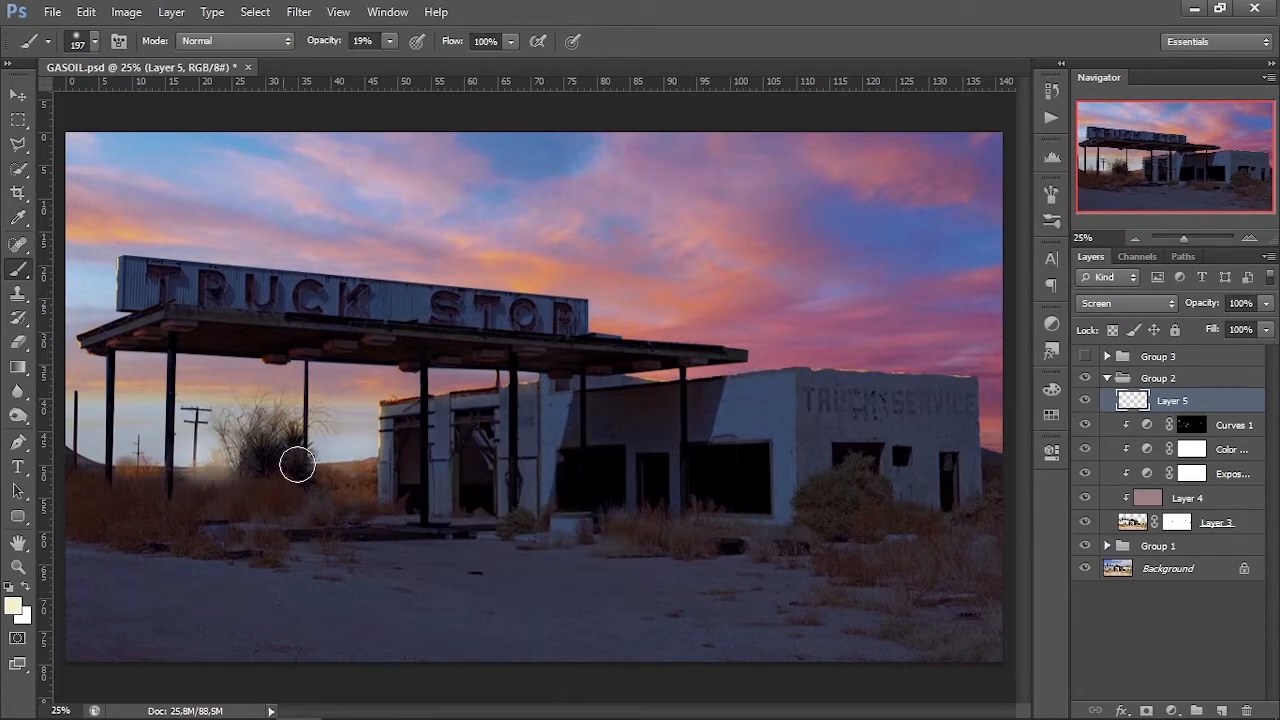
drag(298, 464, 378, 430)
click(140, 463)
mouse_move(117, 463)
mouse_down()
mouse_move(443, 394)
mouse_move(851, 400)
mouse_up()
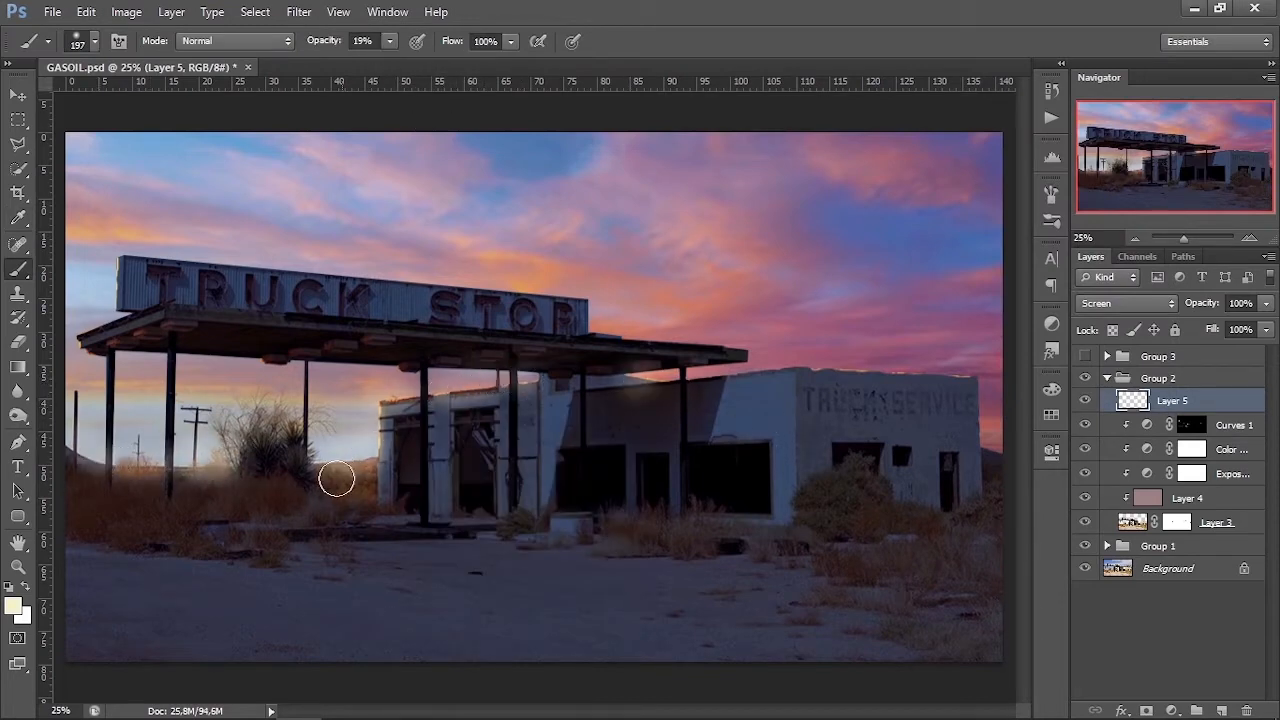
Step: Pick a saturated orange and paint a glow over the horizon, grass and building fronts with a 370 px brush
click(13, 605)
click(911, 362)
click(889, 150)
click(1098, 136)
right_click(326, 380)
click(486, 425)
key(Return)
drag(380, 440, 143, 457)
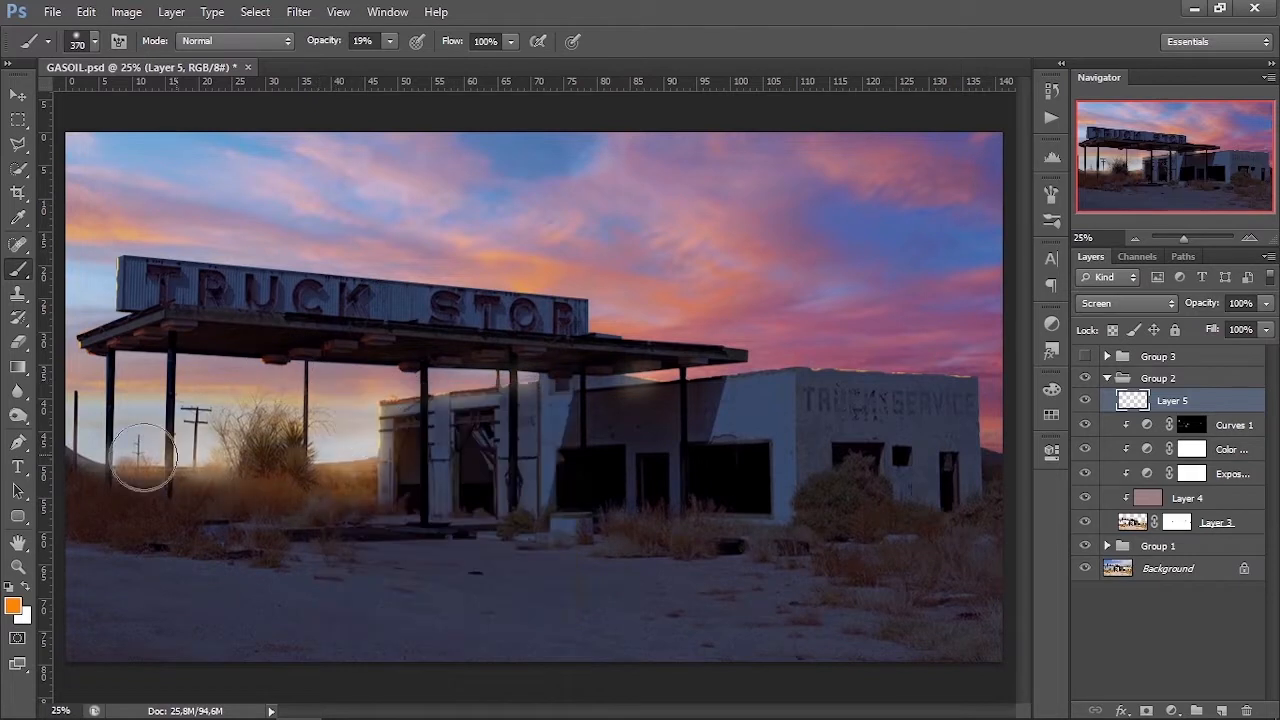
drag(410, 404, 500, 380)
click(679, 400)
drag(800, 380, 970, 404)
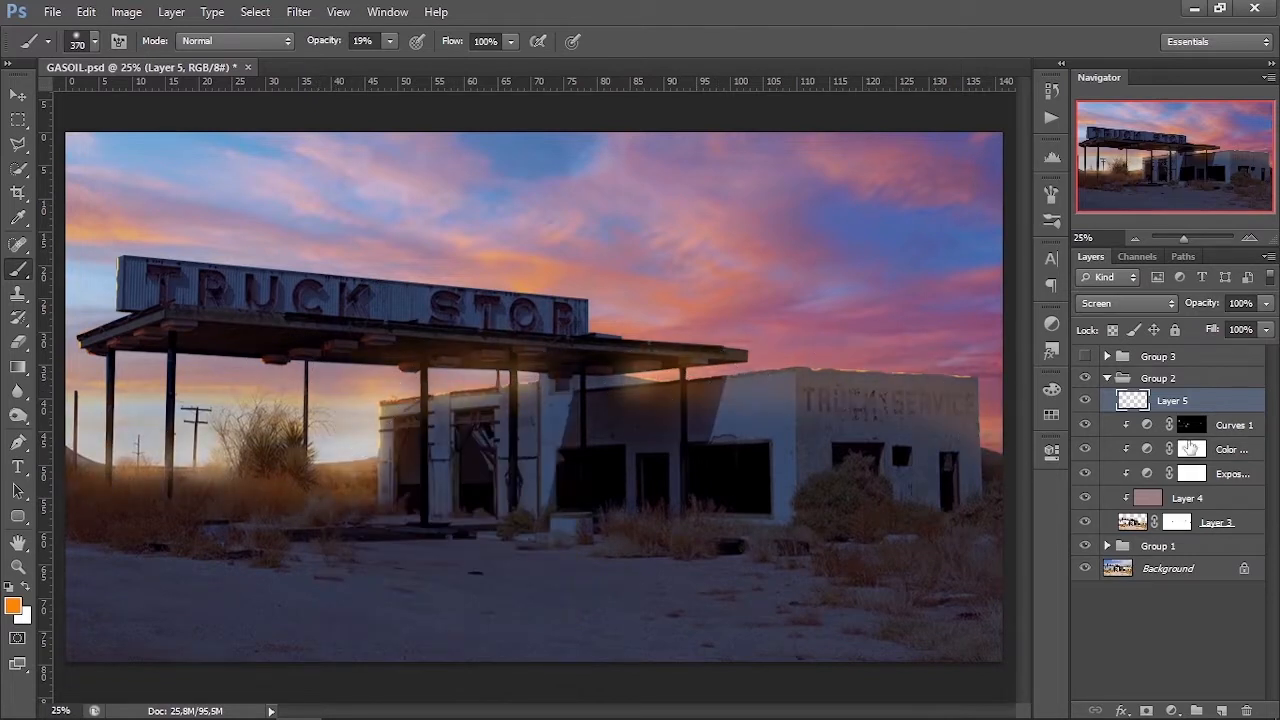
Step: Enlarge the brush to 504 px and spread the orange glow across the left part of the canopy
right_click(391, 436)
click(566, 475)
drag(320, 380, 80, 383)
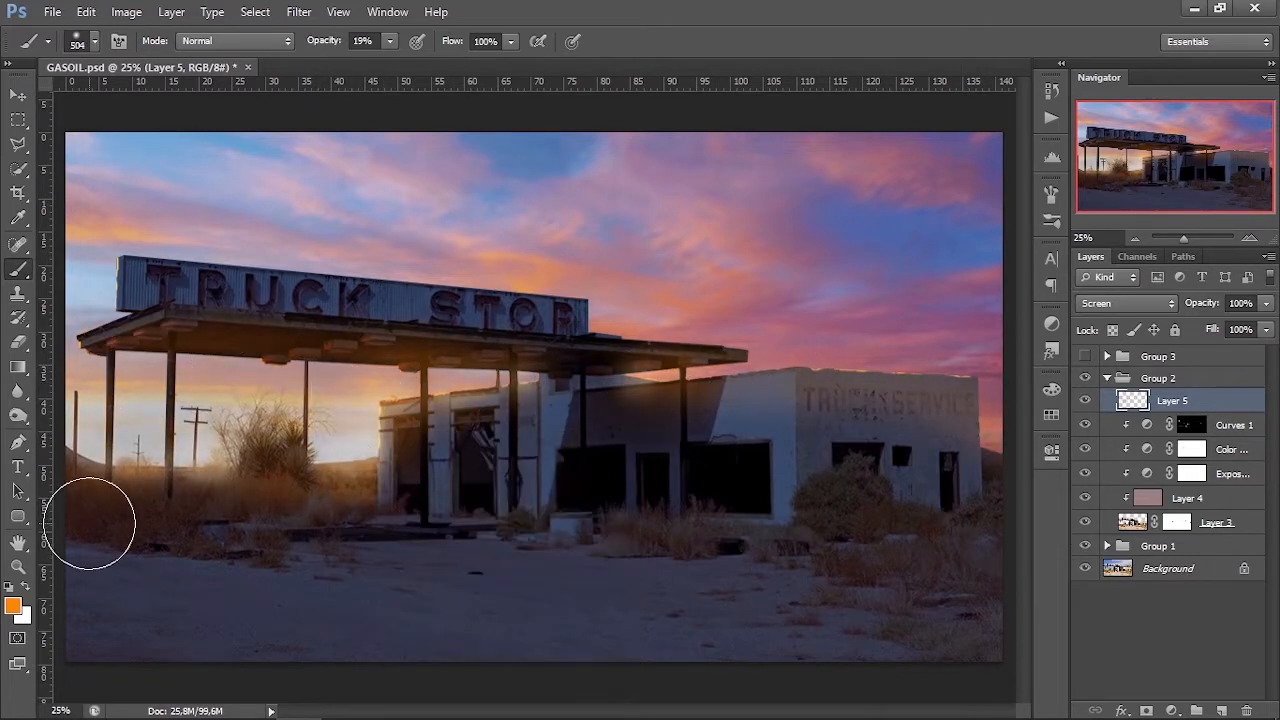
Step: Pick a red-orange and paint a wider glow over the canopy, grass and garage with an 800 px brush
click(13, 605)
click(911, 370)
click(1090, 136)
key(bracketright)
key(bracketright)
key(bracketright)
mouse_move(149, 375)
mouse_down()
mouse_move(286, 471)
mouse_move(405, 485)
mouse_up()
click(1136, 238)
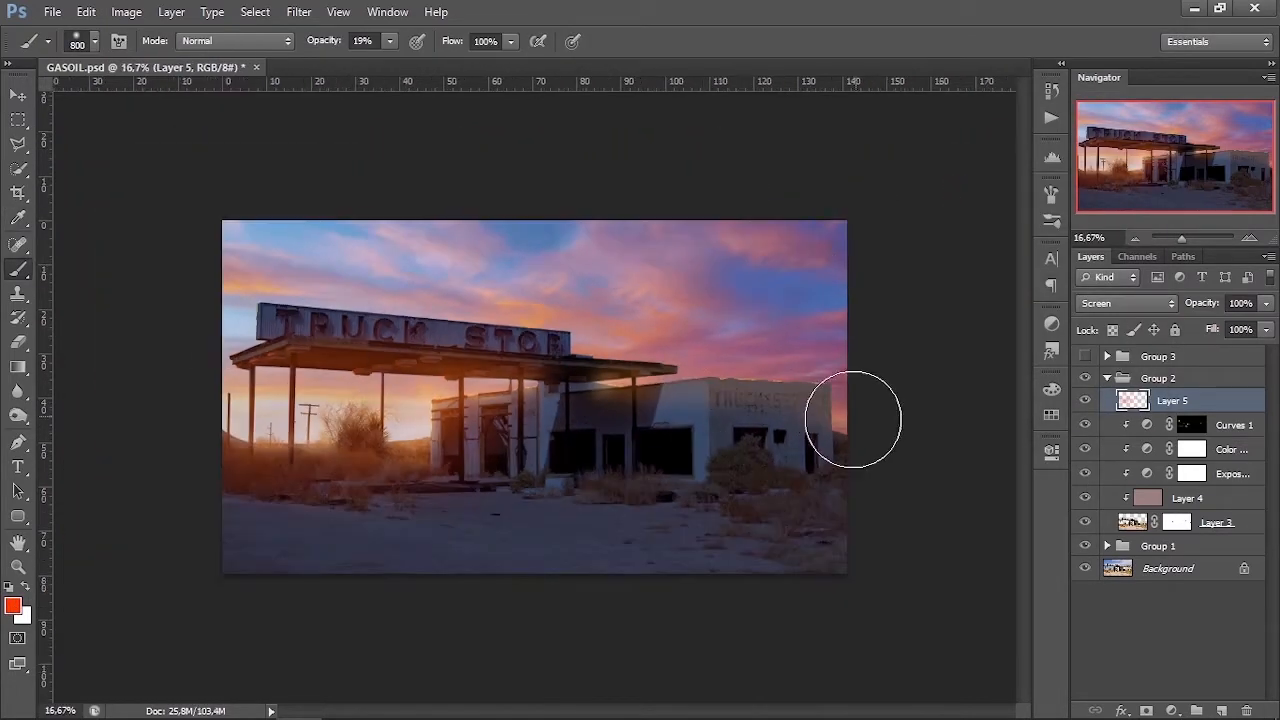
Step: Enlarge the brush to 2216 px, try a broad red-orange wash across the scene, and undo it
drag(694, 432, 780, 432)
mouse_move(387, 409)
mouse_down()
mouse_move(383, 366)
mouse_move(760, 430)
mouse_up()
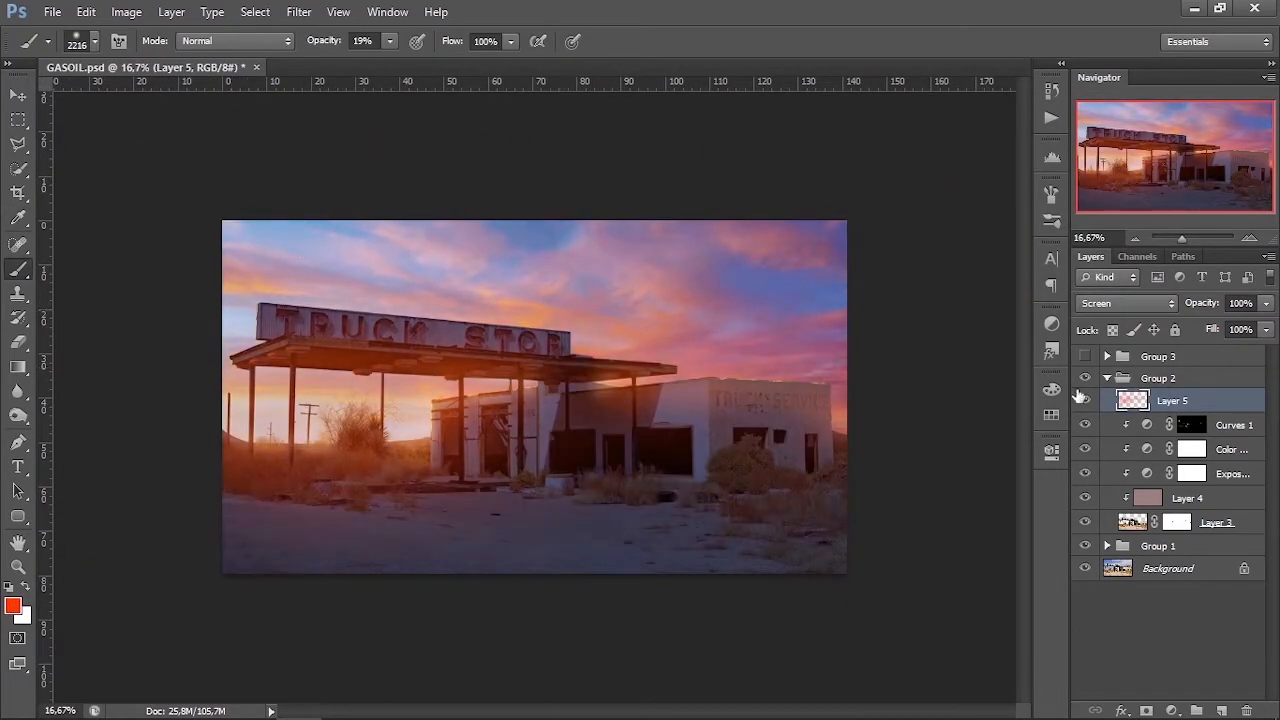
key(ctrl+z)
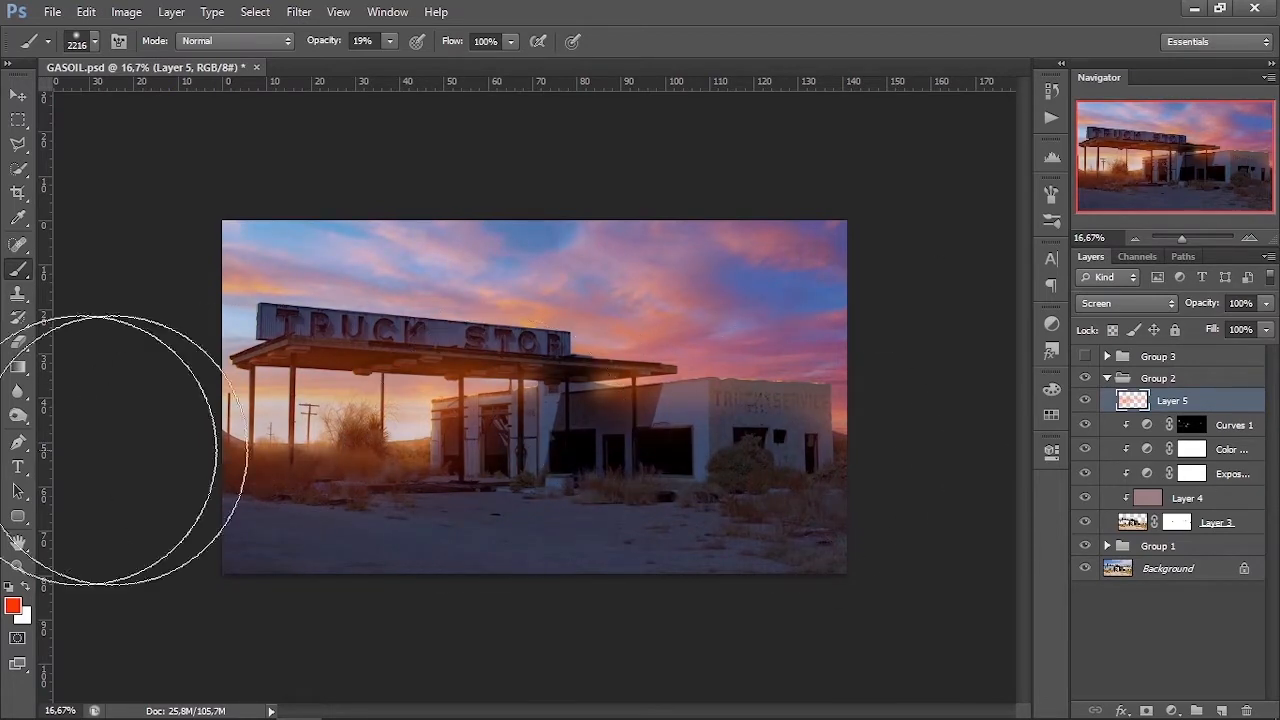
Step: Soften the Layer 5 glow over the building's side wall with a 463 px eraser at 20% opacity and compare the layer on and off
key(e)
right_click(546, 343)
key(Return)
key(2)
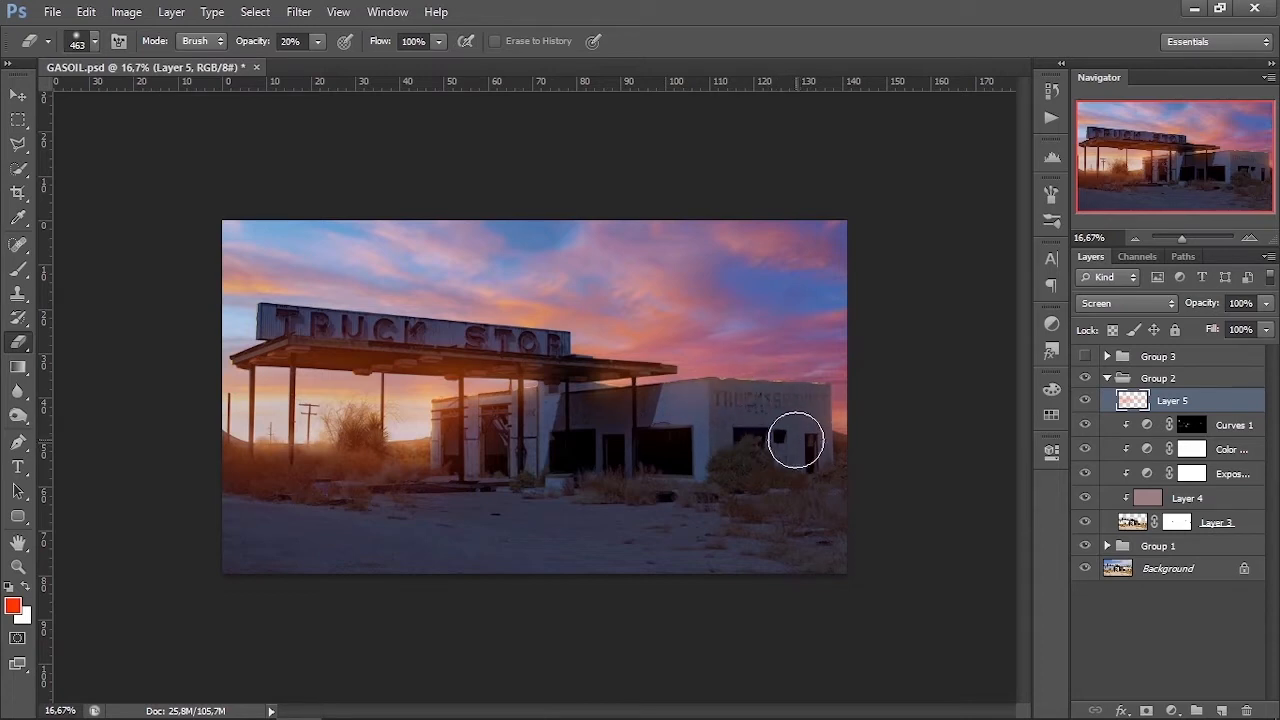
click(1083, 403)
click(1083, 403)
Step: Pick a magenta pink, wash the scene with the 2216 px brush at 13% opacity, and compare Layer 5 on and off
click(13, 605)
mouse_move(918, 172)
mouse_down()
mouse_move(918, 186)
mouse_move(918, 167)
mouse_up()
key(Return)
right_click(543, 274)
click(18, 269)
click(390, 41)
drag(386, 66, 384, 66)
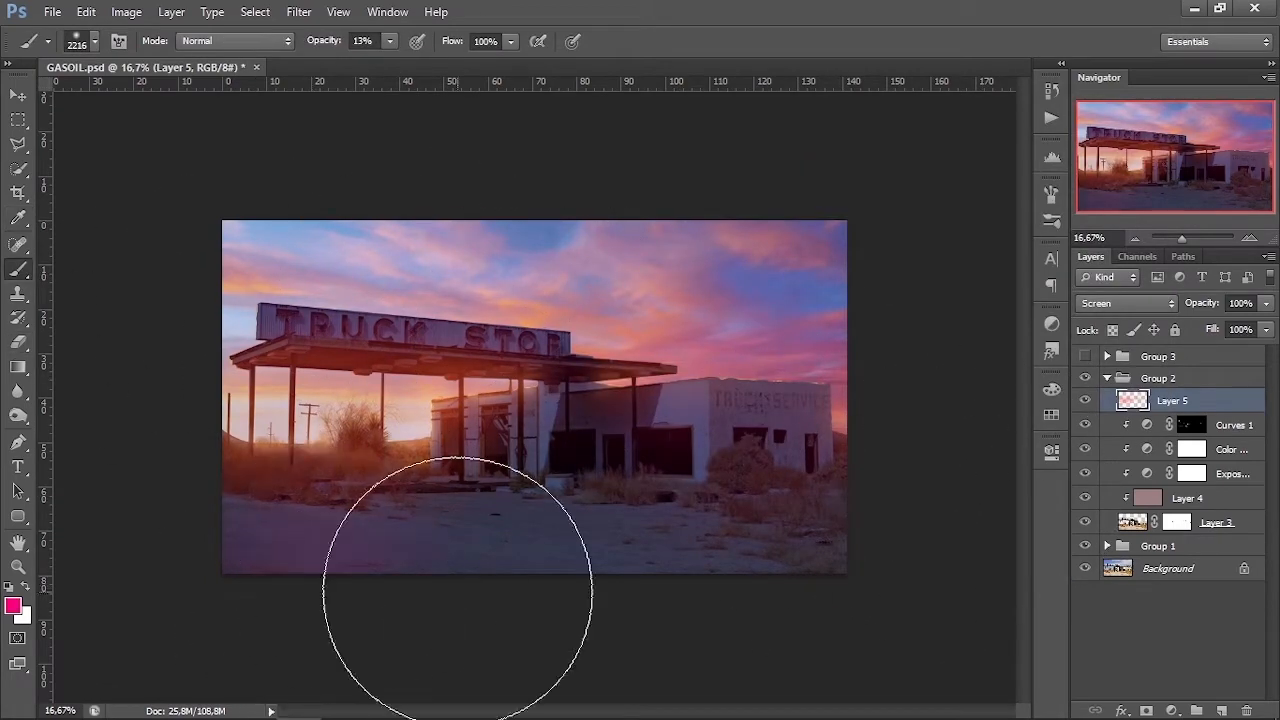
click(1085, 400)
click(1085, 400)
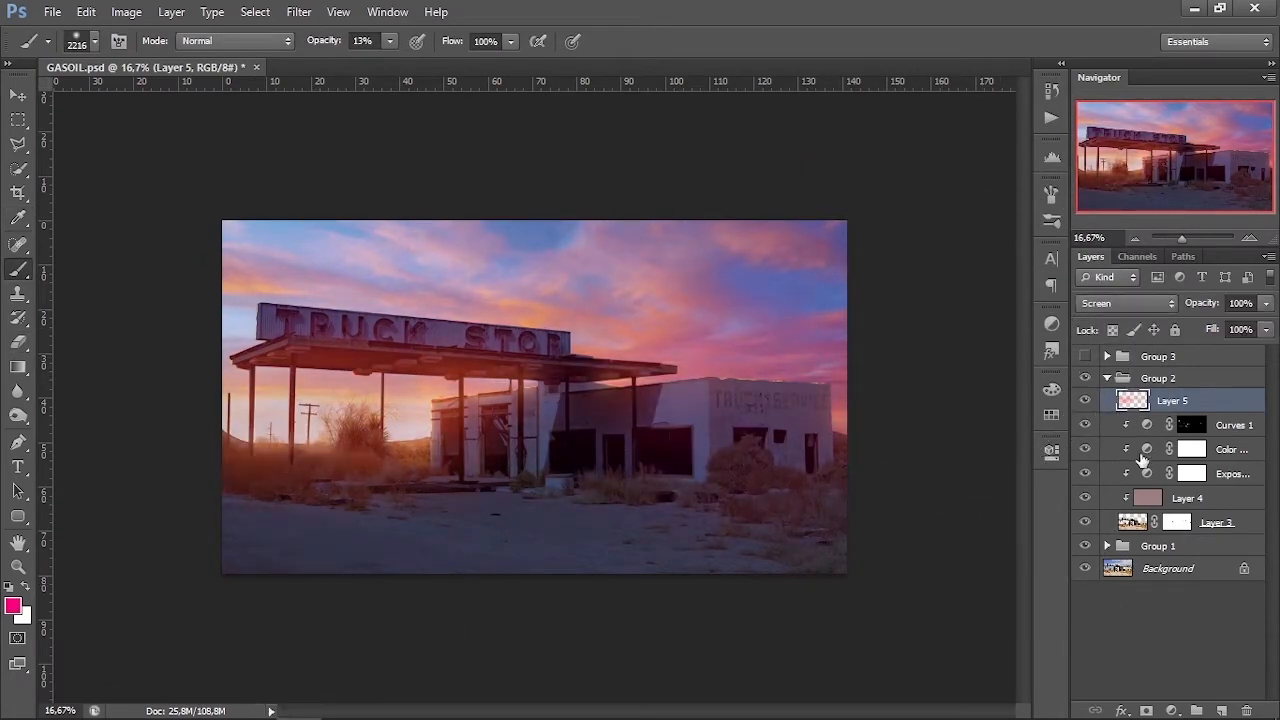
Step: Add a clipped Exposure adjustment above the Color Lookup layer and set the exposure to -2.26
click(1143, 449)
click(1172, 710)
click(1163, 437)
drag(891, 491, 853, 489)
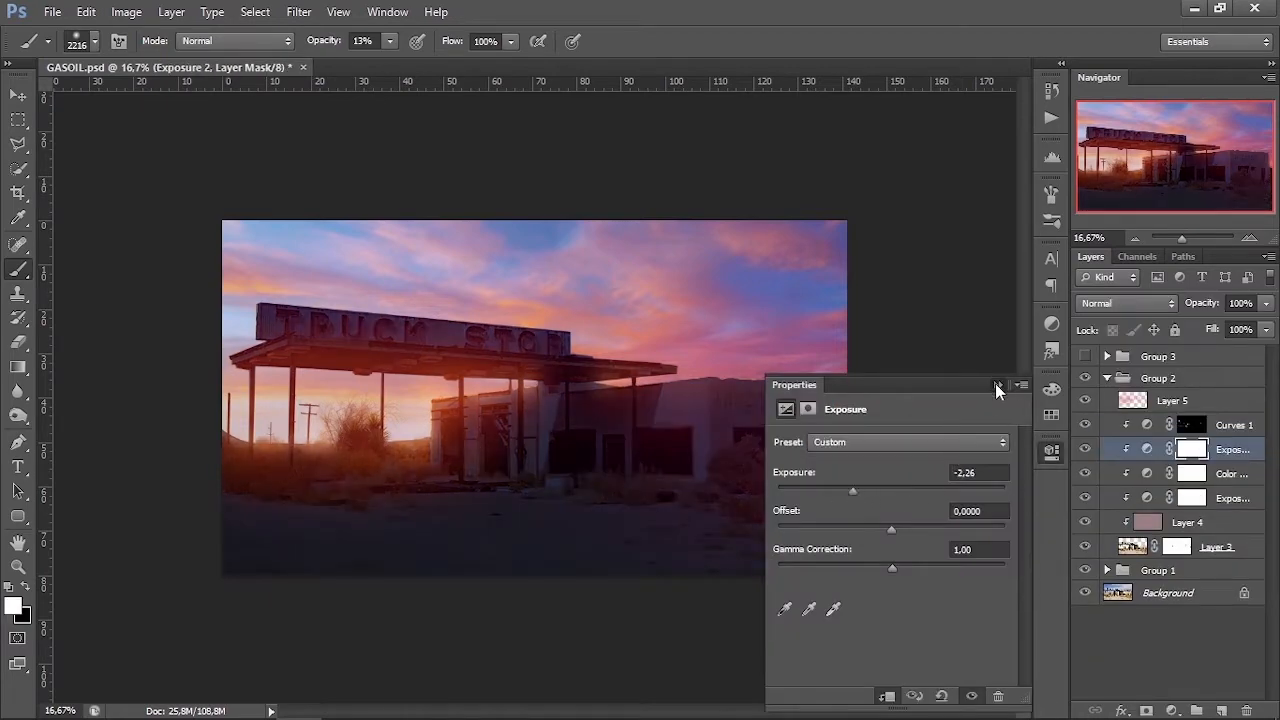
Step: Invert the new Exposure mask and paint white over the foreground ground to darken it
click(995, 383)
key(ctrl+i)
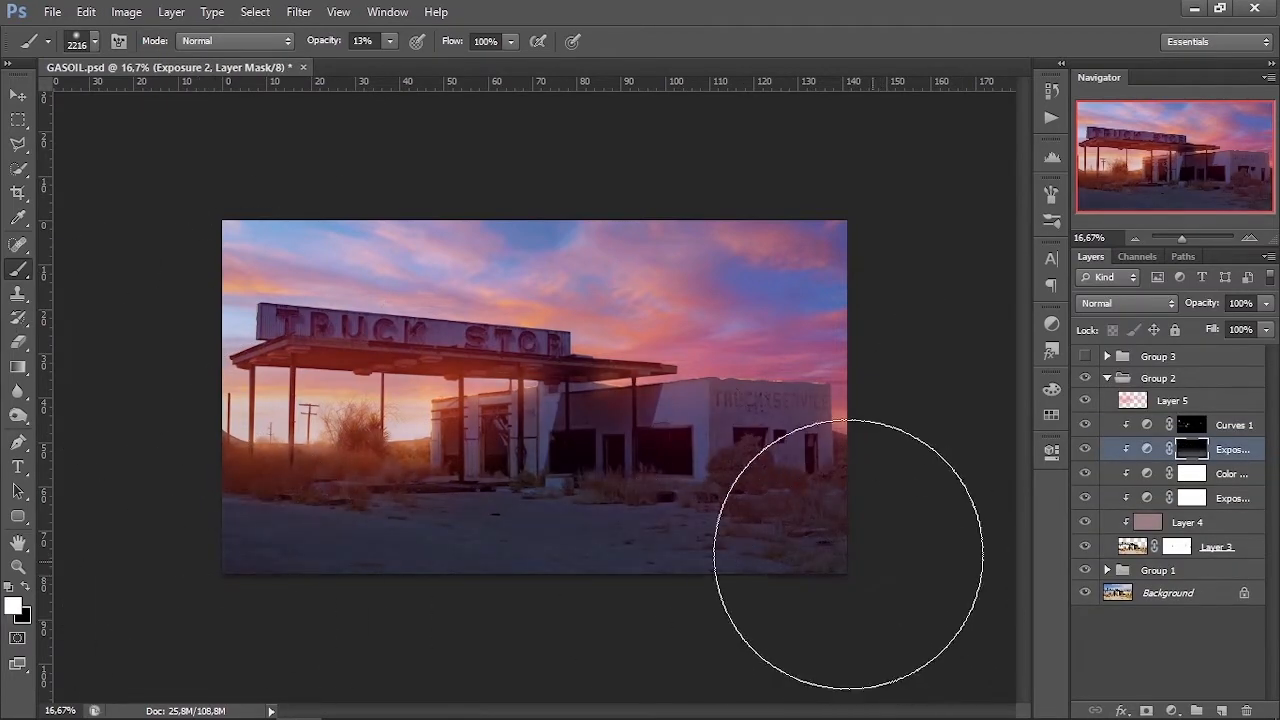
drag(857, 486, 186, 643)
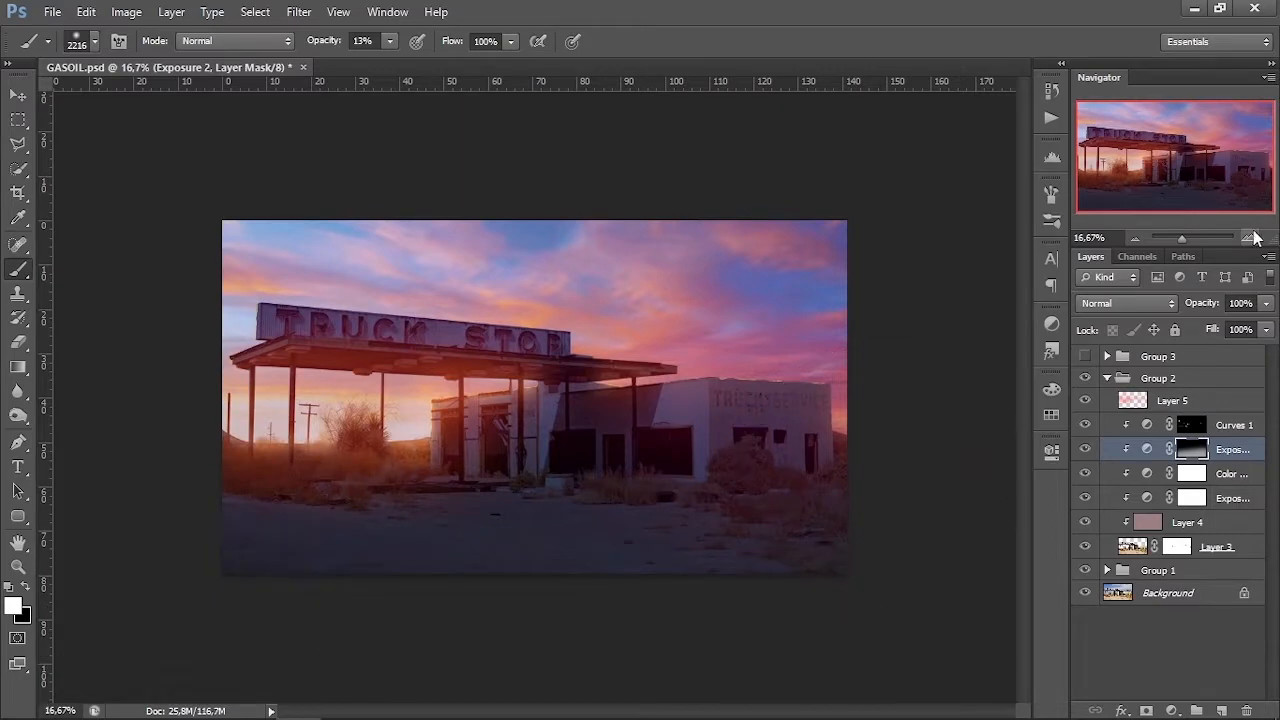
Step: Choose a textured 139 px brush at 93% opacity, try darkening the building's side wall on the Exposure mask, and undo it
click(1250, 238)
click(1250, 238)
drag(1182, 167, 1206, 175)
right_click(668, 380)
click(784, 586)
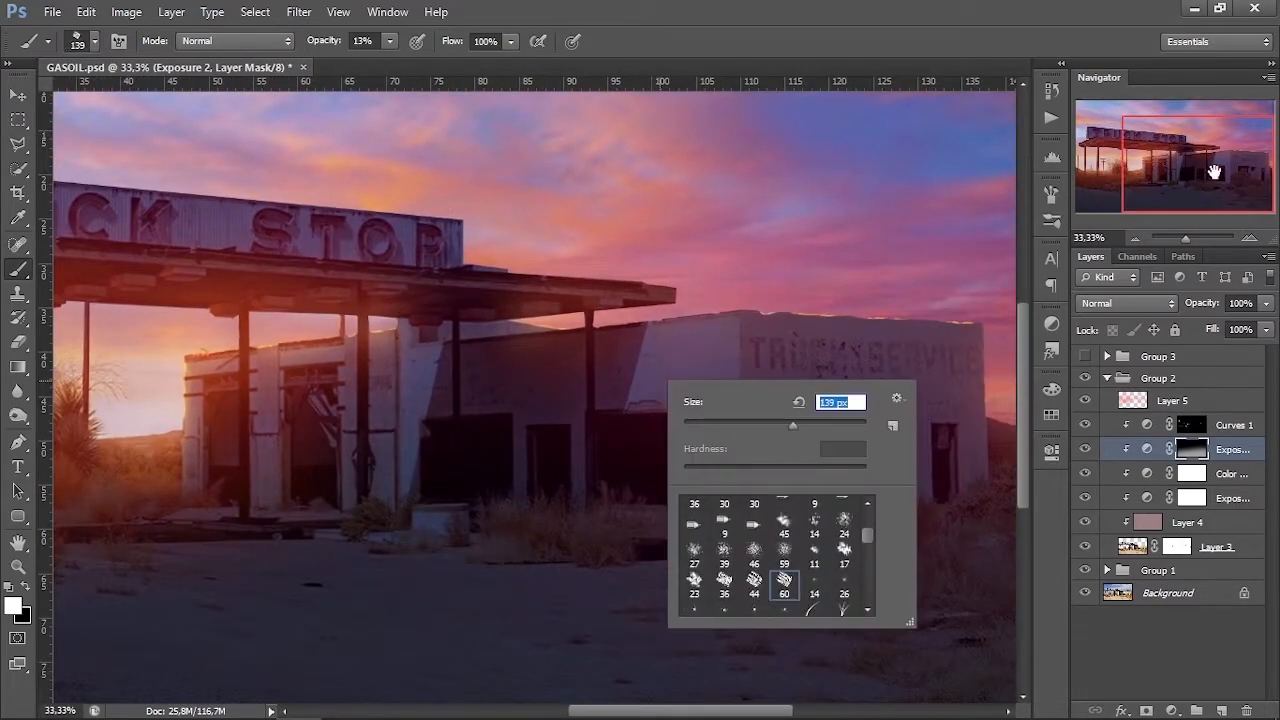
key(Return)
key(9)
key(3)
mouse_move(760, 500)
mouse_down()
mouse_move(757, 334)
mouse_move(963, 434)
mouse_move(902, 484)
mouse_move(831, 414)
mouse_move(811, 523)
mouse_move(888, 492)
mouse_up()
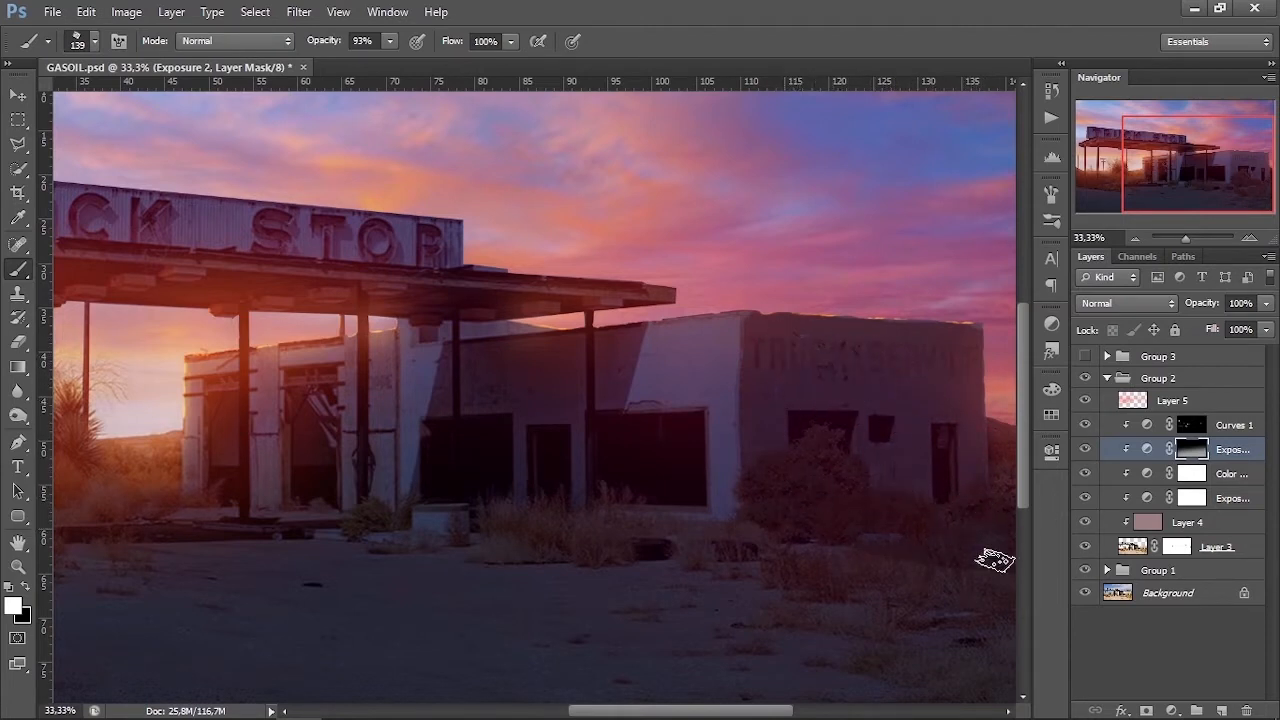
key(ctrl+z)
Step: Add another clipped Exposure adjustment with lowered exposure, invert its mask, and paint darkness over the side wall and bush
click(1172, 710)
click(1150, 437)
click(843, 488)
click(997, 385)
key(ctrl+i)
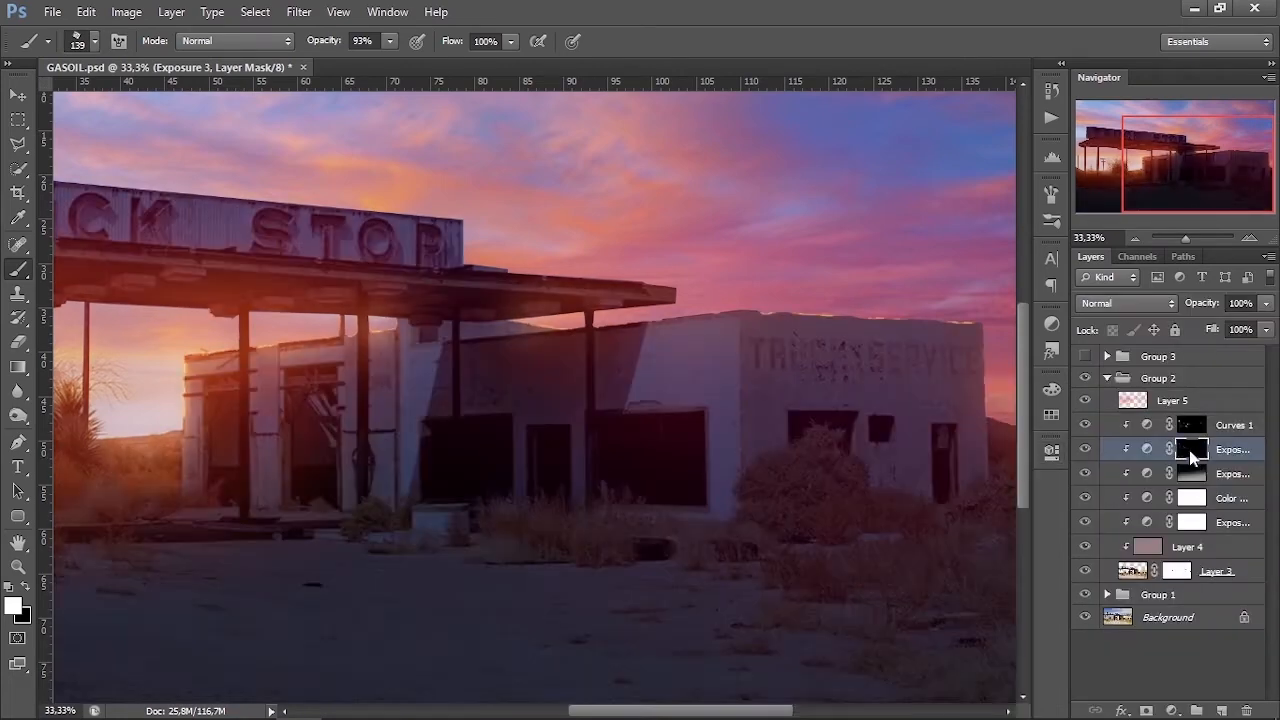
mouse_move(754, 331)
mouse_down()
mouse_move(793, 310)
mouse_move(957, 329)
mouse_move(943, 449)
mouse_move(803, 443)
mouse_move(893, 487)
mouse_move(829, 529)
mouse_move(909, 449)
mouse_up()
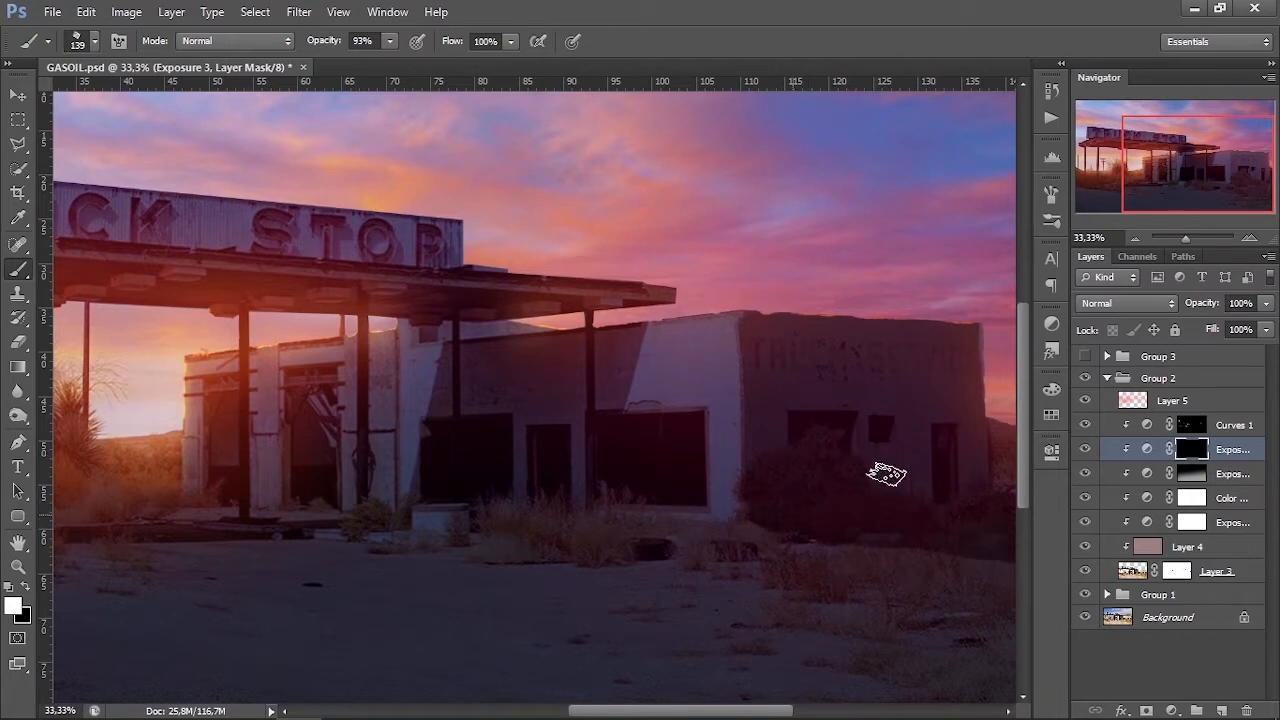
Step: Set the textured brush's texture scale to 81% and size jitter to 60%, and increase its angle jitter
click(1135, 239)
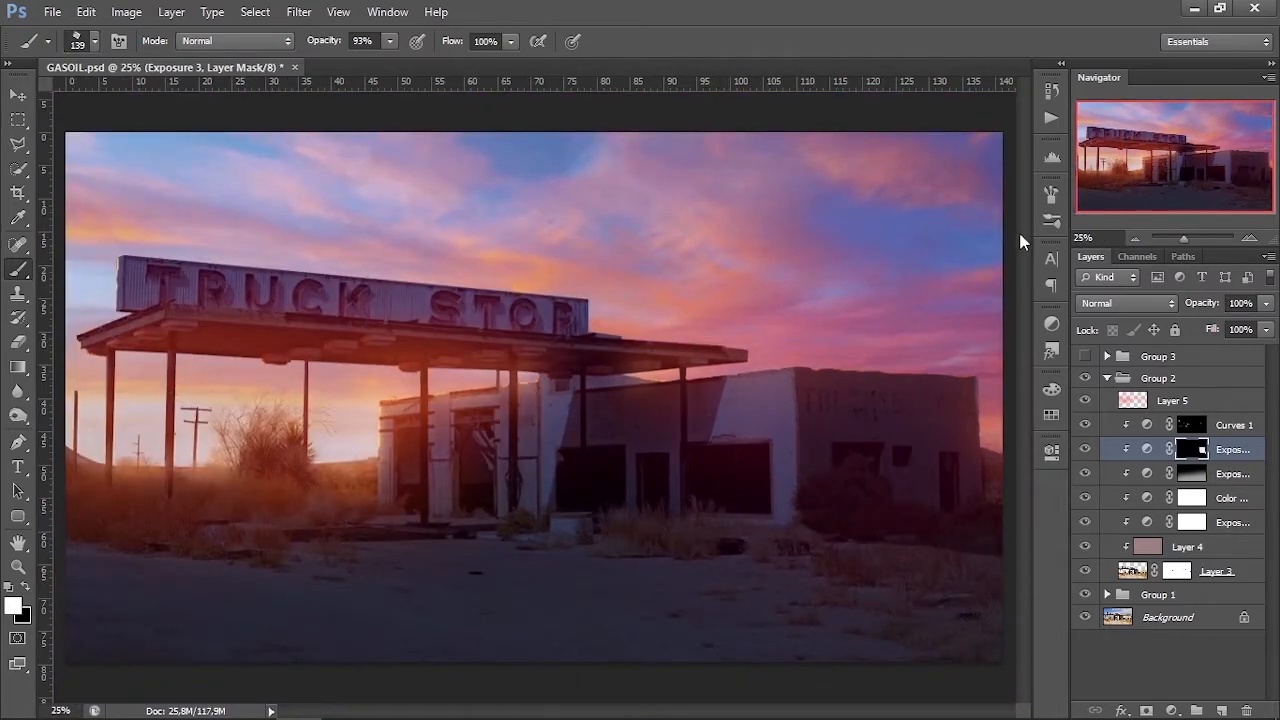
click(1051, 194)
click(706, 288)
click(733, 288)
drag(892, 288, 908, 288)
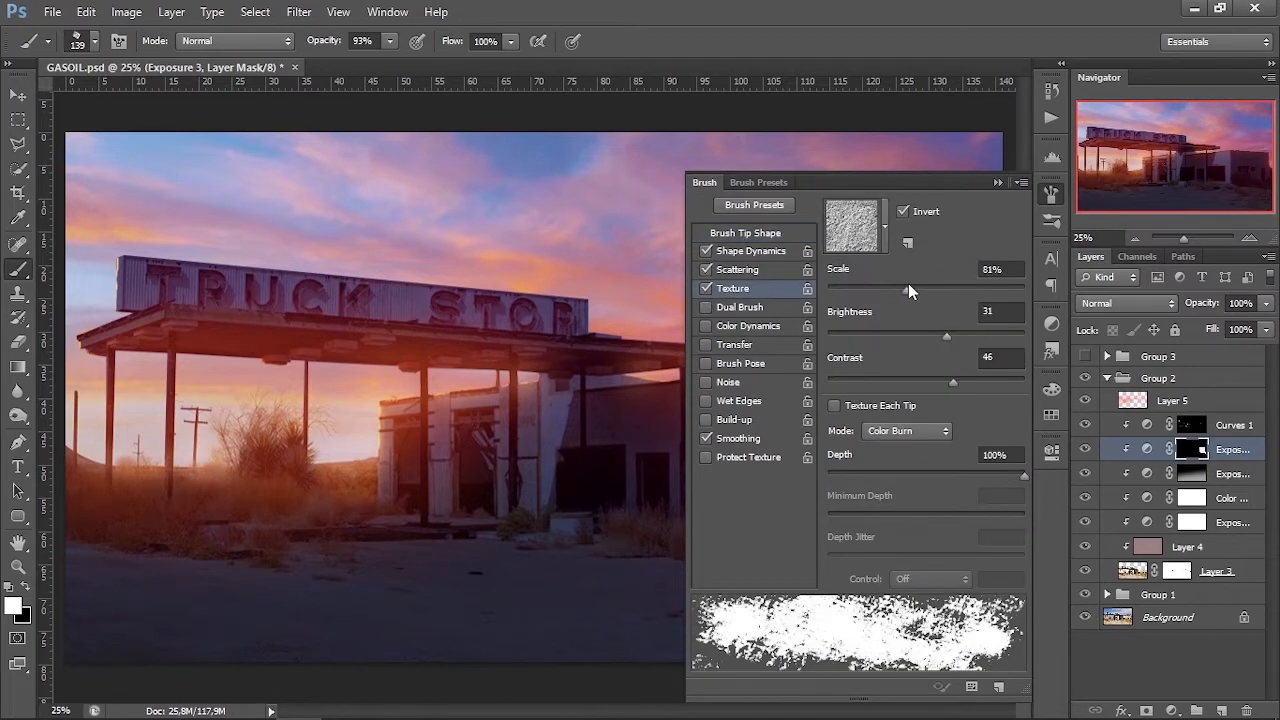
click(737, 269)
mouse_move(872, 226)
mouse_down()
mouse_move(885, 227)
mouse_move(840, 228)
mouse_move(945, 229)
mouse_up()
click(750, 251)
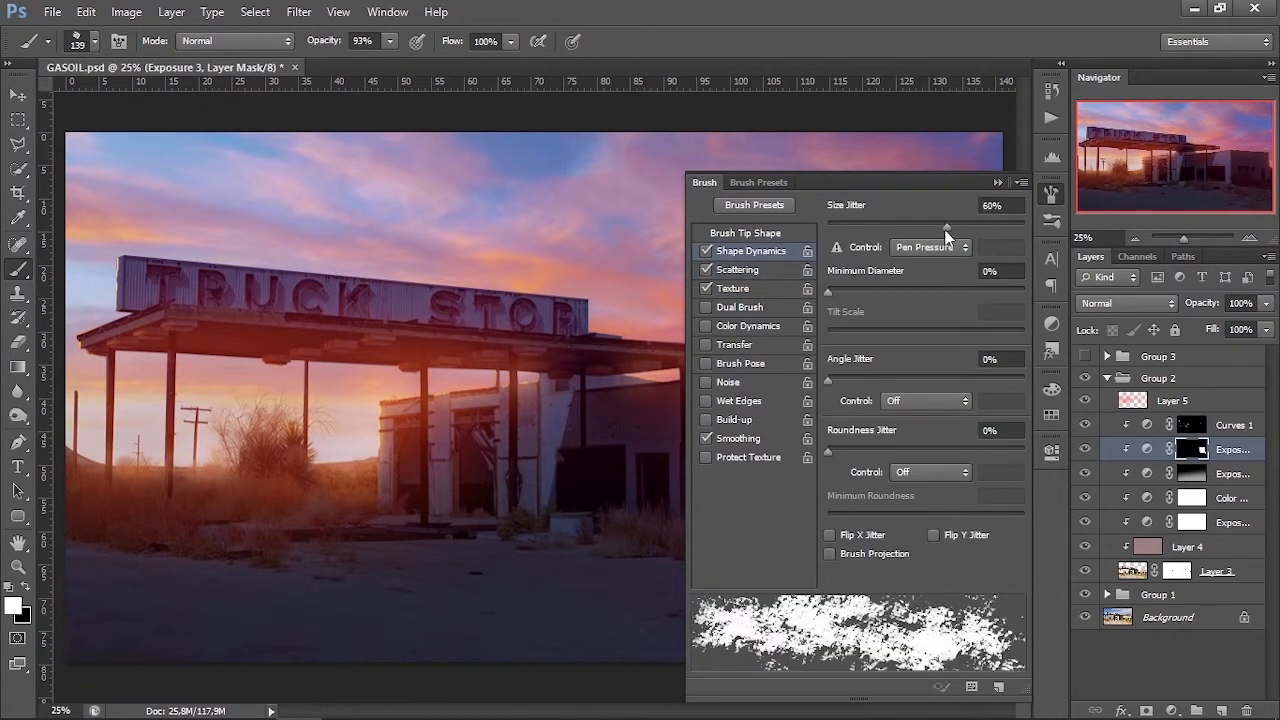
drag(829, 378, 934, 379)
Step: Refine the topmost Exposure mask around the bush and dry grass with black and white, ending with a 70 px brush at 49% opacity
right_click(582, 470)
click(763, 486)
click(25, 587)
key(bracketleft)
key(bracketleft)
key(bracketleft)
key(bracketleft)
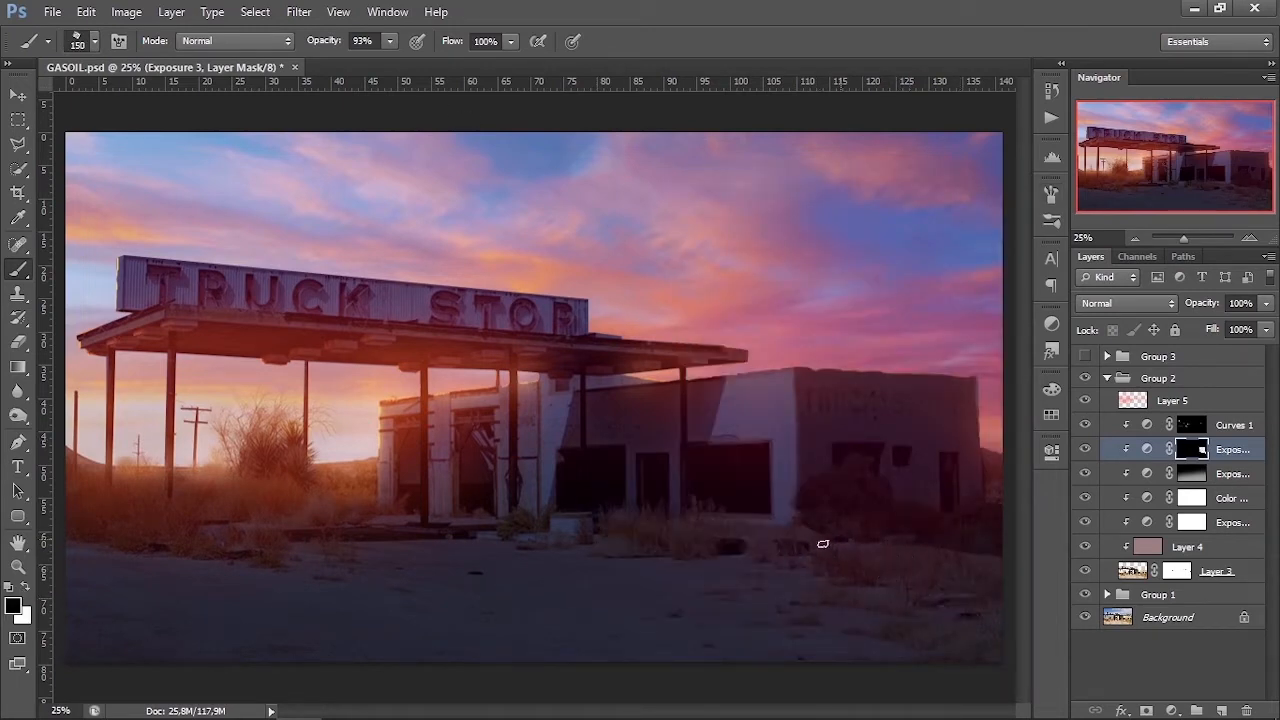
key(x)
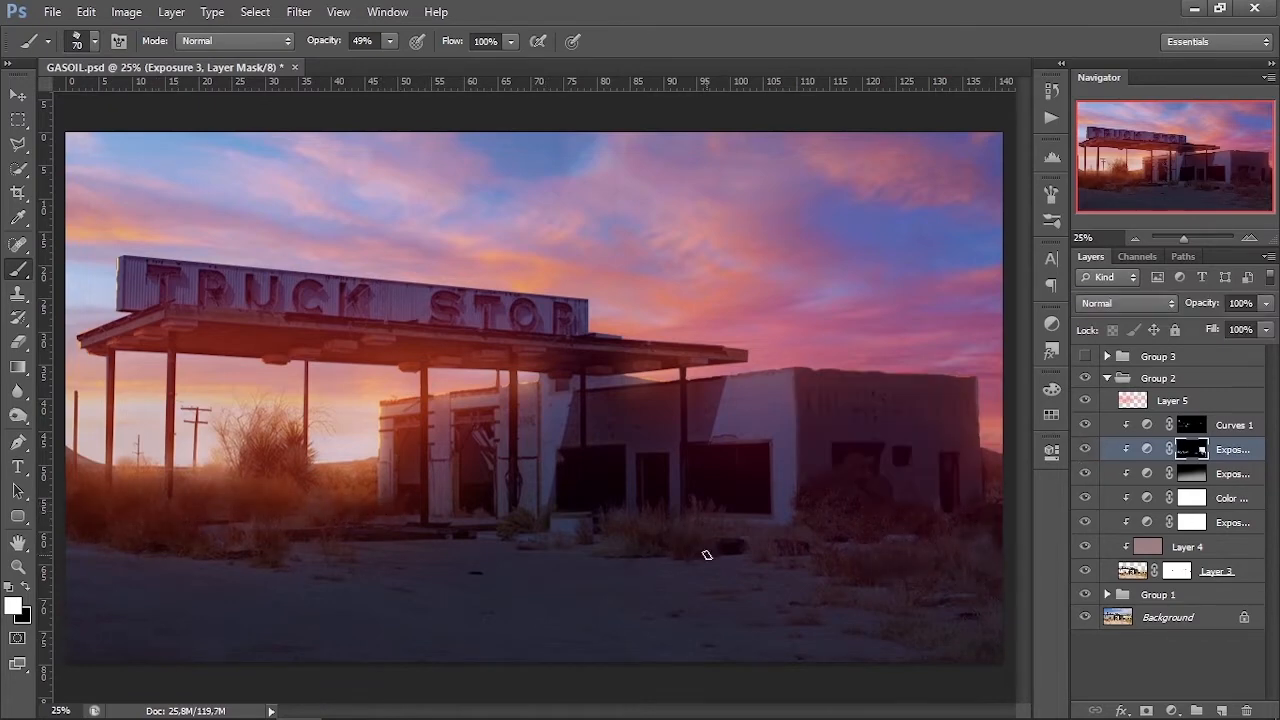
click(1136, 240)
click(1249, 238)
Step: Paint black on the foreground Exposure mask with a soft 1985 px brush at 49% opacity over the scene's left and right sides
click(1085, 473)
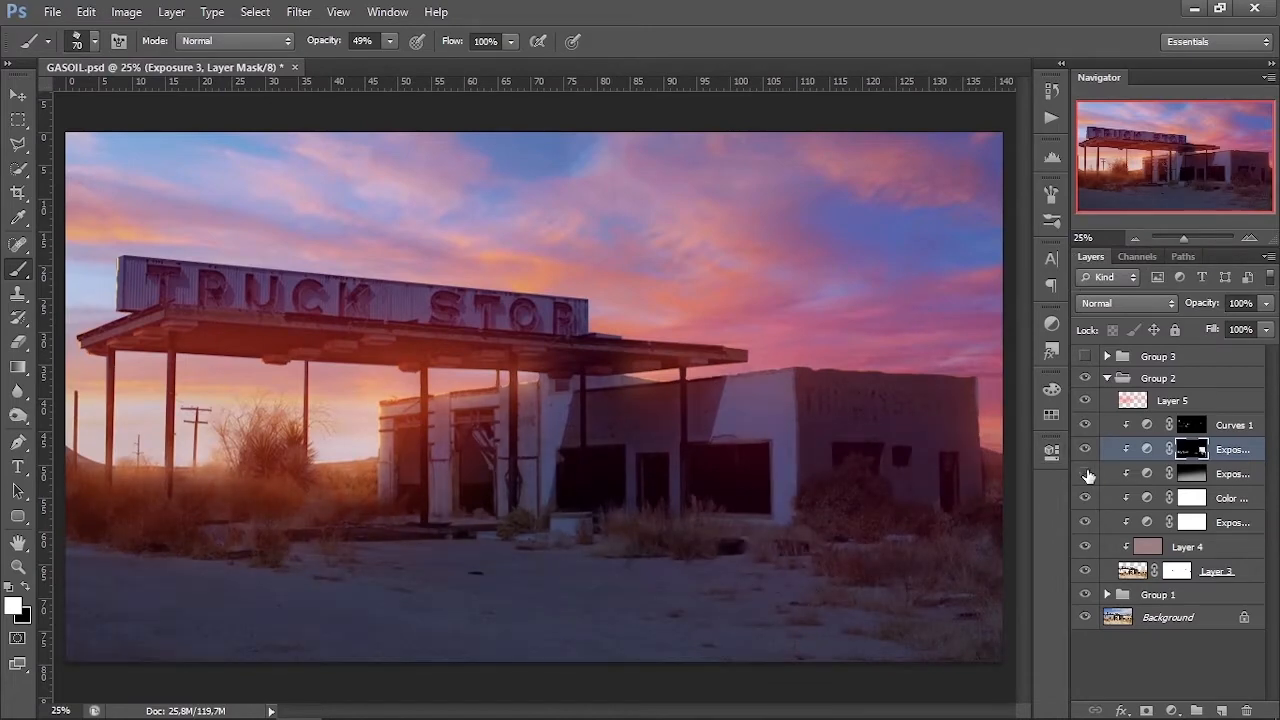
click(1085, 473)
double_click(1147, 473)
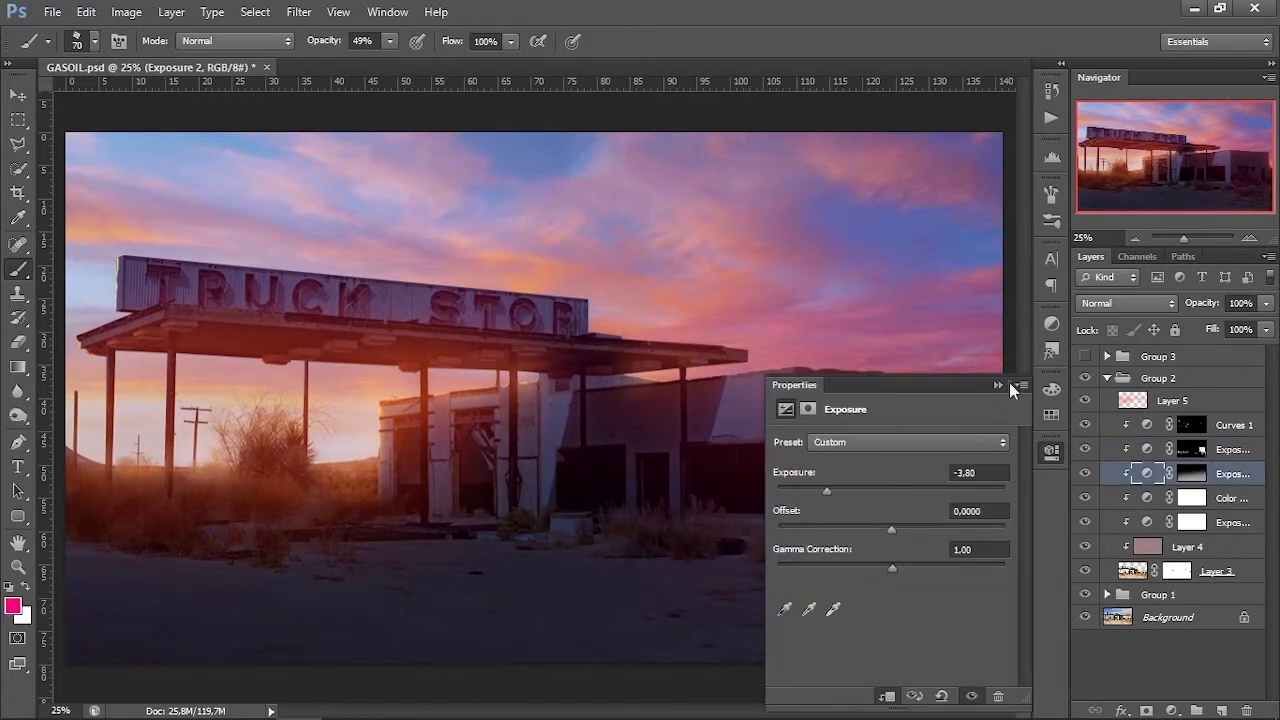
click(998, 385)
click(1191, 475)
click(25, 586)
right_click(551, 444)
click(637, 577)
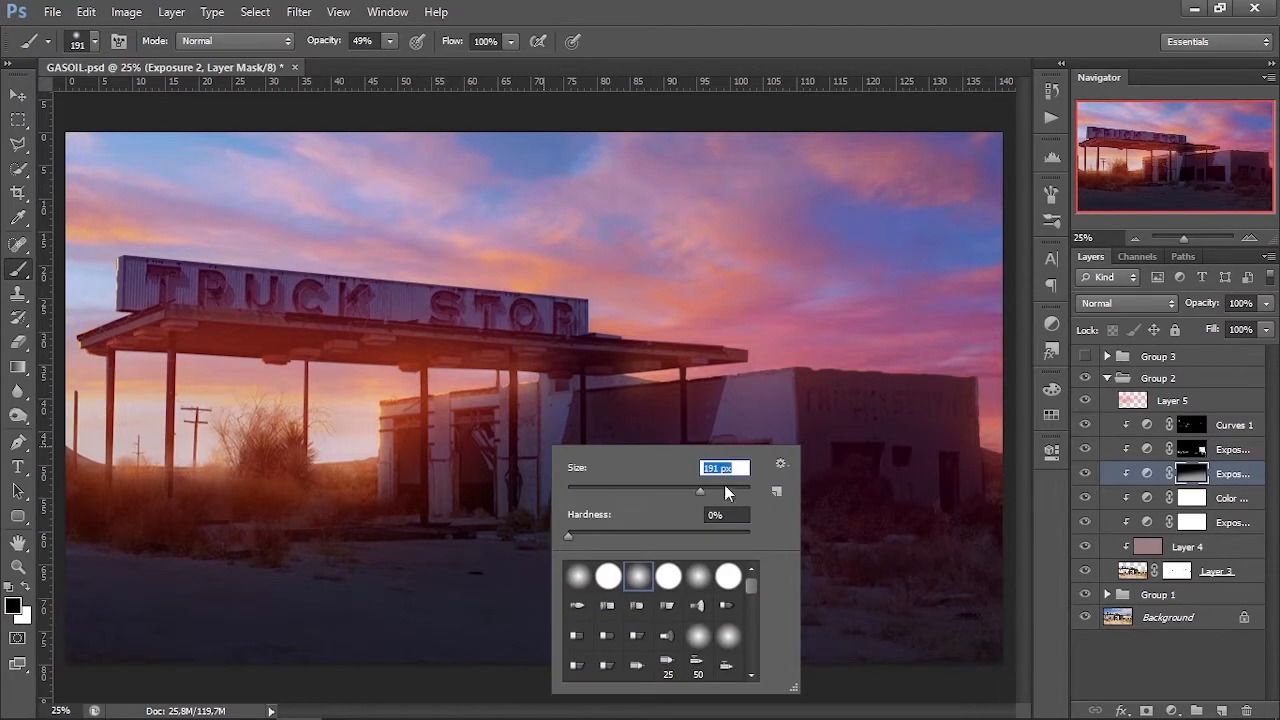
drag(724, 495, 742, 495)
click(260, 407)
click(936, 372)
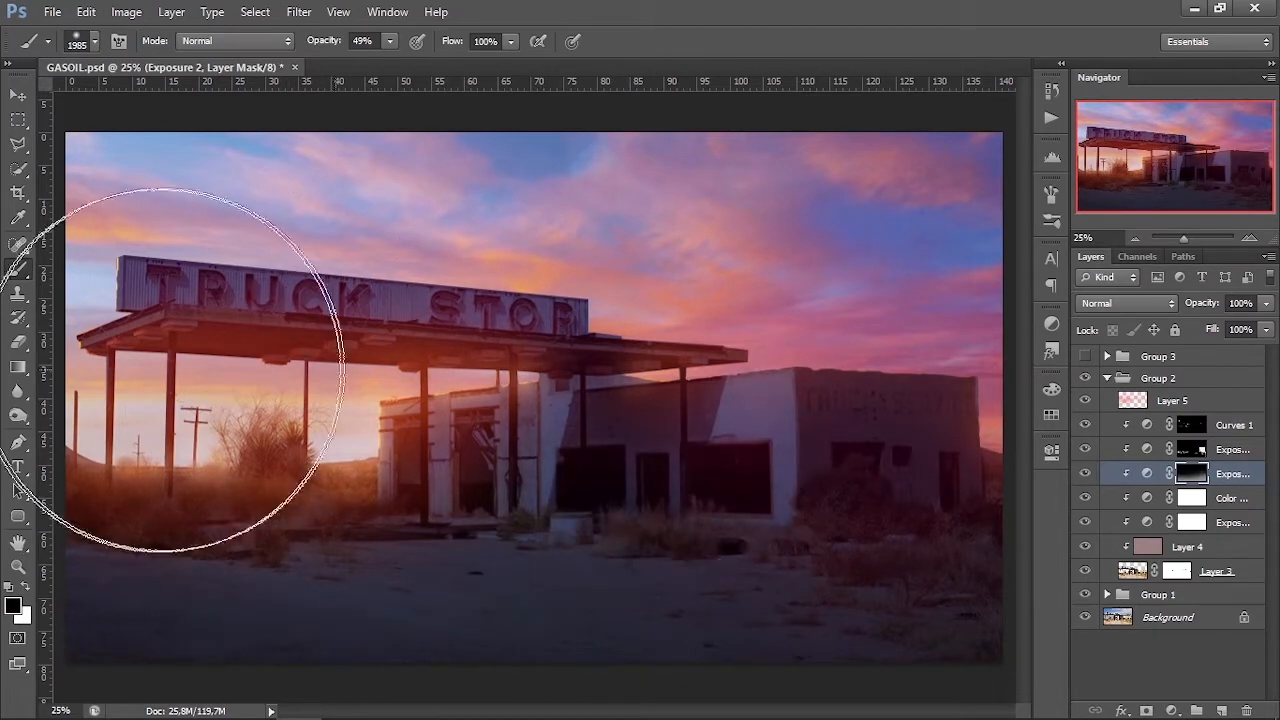
click(1132, 240)
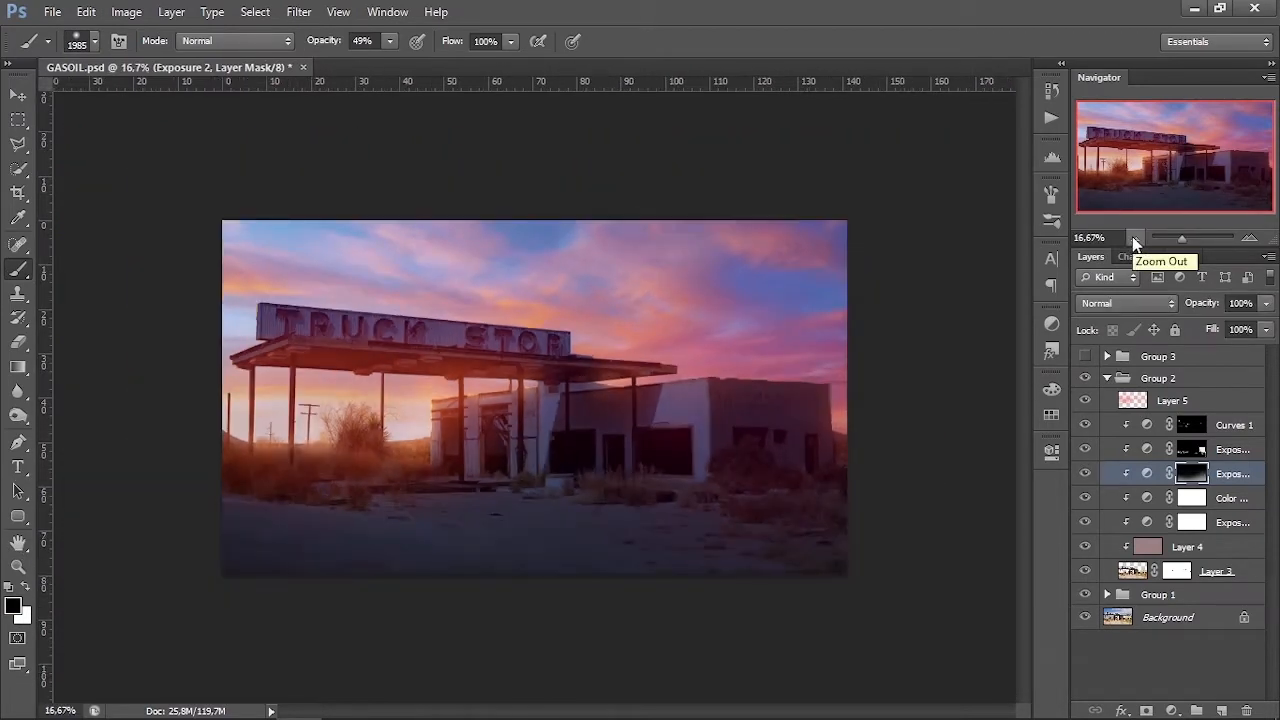
click(1107, 379)
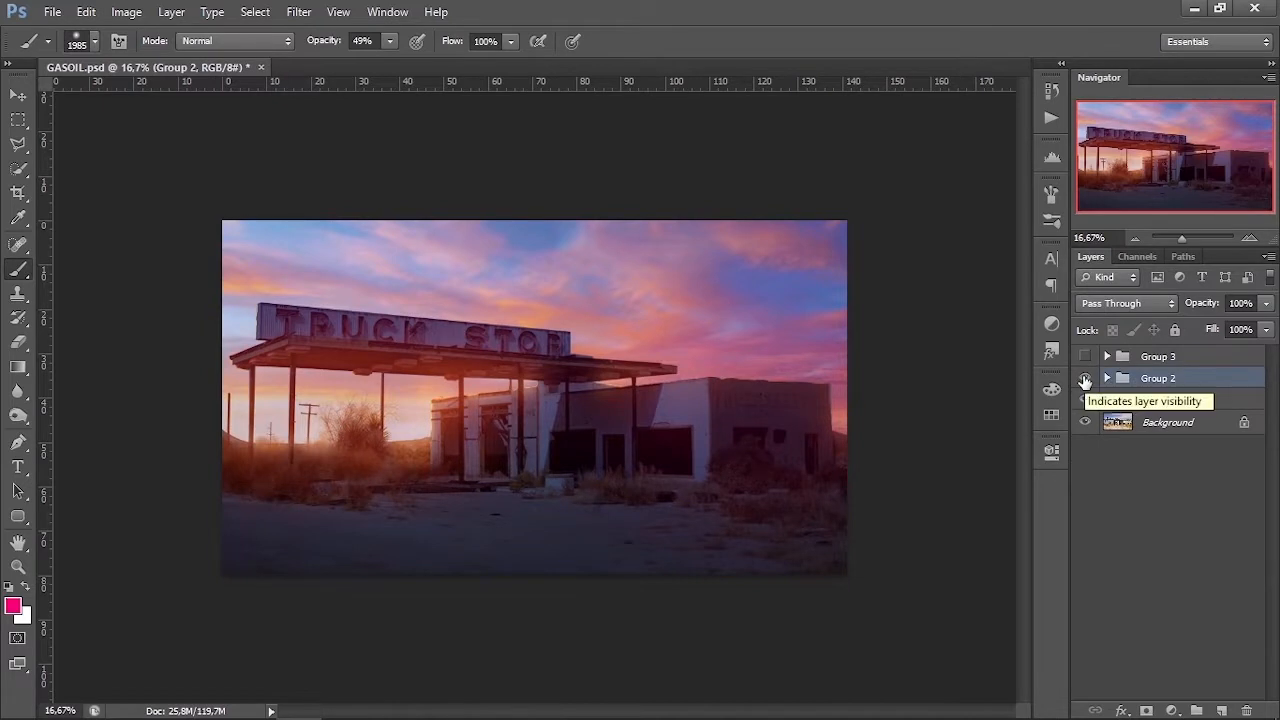
click(1107, 378)
click(1156, 430)
click(1171, 710)
click(1128, 411)
click(884, 469)
drag(1218, 425, 1226, 619)
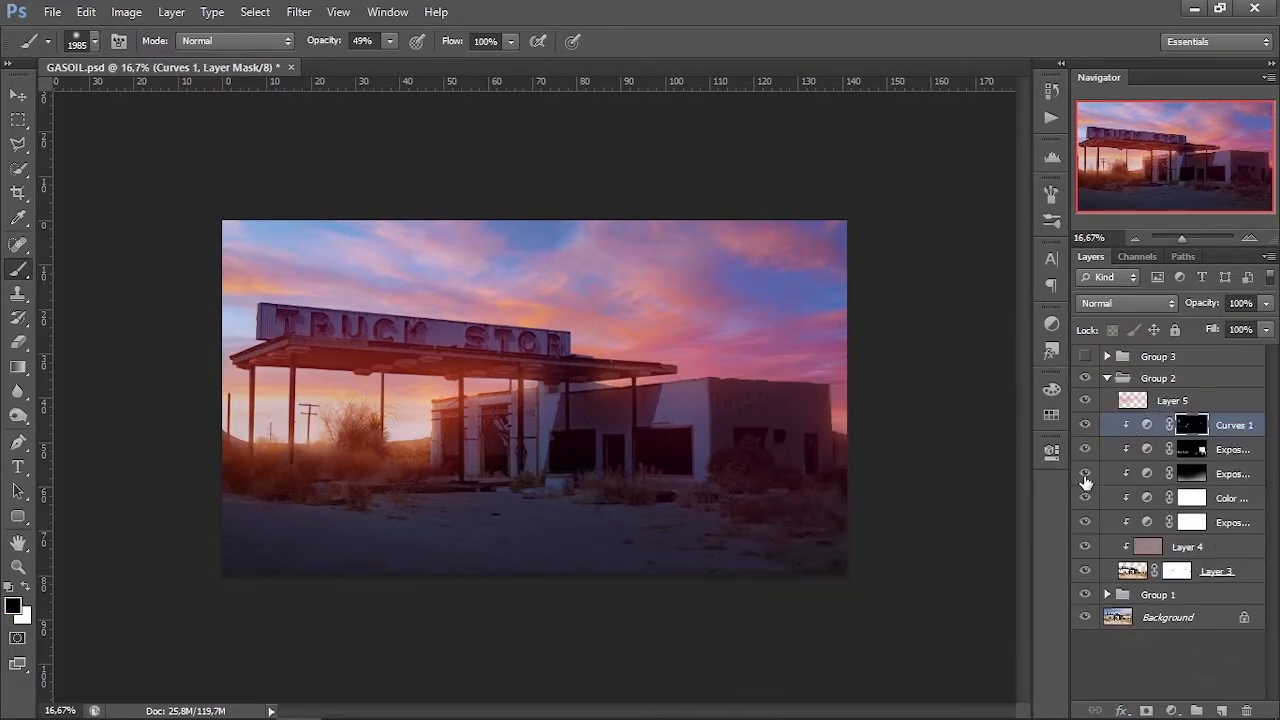
Step: Compare the image with the Color Lookup and Exposure adjustments hidden and shown one by one
click(1085, 498)
click(1085, 498)
click(1085, 522)
click(1085, 522)
click(1085, 498)
click(1085, 498)
click(1085, 473)
click(1085, 473)
Step: Duplicate the rim-light Curves adjustment and make the copy's mask completely black
click(1147, 425)
key(ctrl+j)
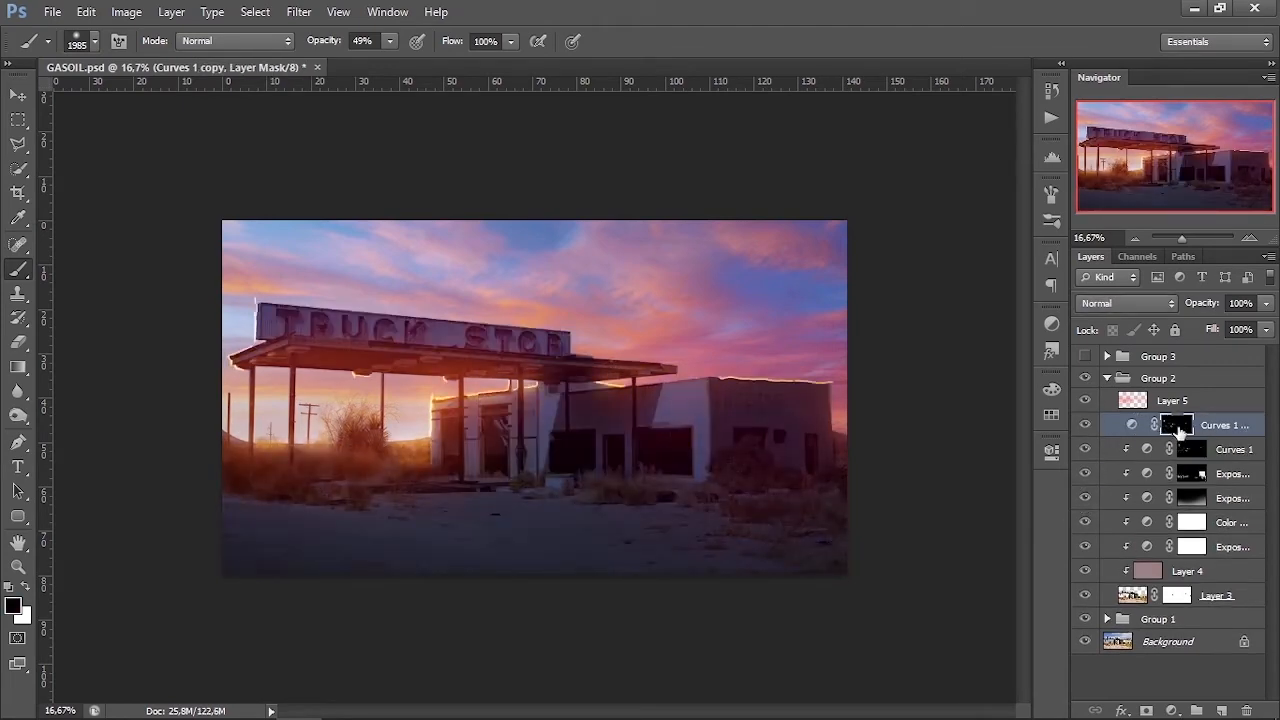
click(1146, 709)
key(ctrl+i)
Step: Choose a textured 60 px brush, enable Shape Dynamics, Scattering and Texture, and set its opacity to 19% for painting white
key(ctrl+plus)
key(ctrl+plus)
click(1154, 187)
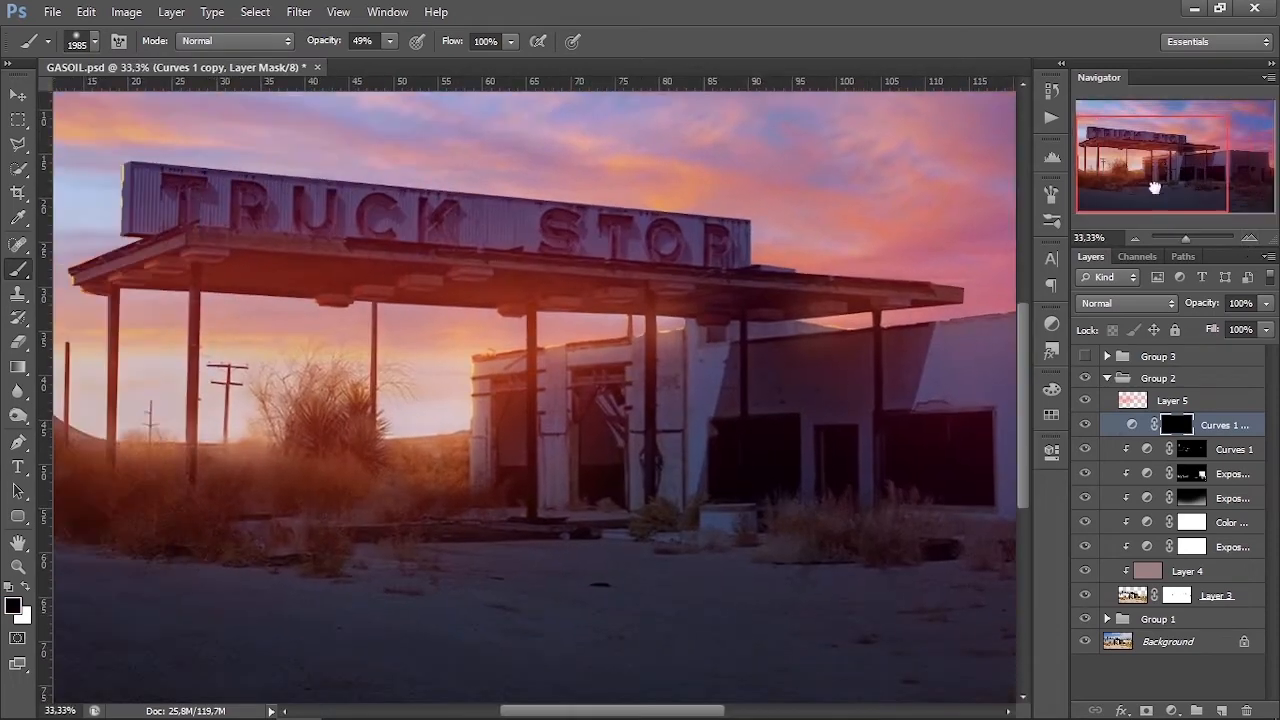
key(ctrl+plus)
drag(1175, 176, 1148, 185)
right_click(426, 381)
scroll(543, 543, down, 5)
click(543, 611)
click(1050, 194)
click(706, 251)
click(737, 270)
click(706, 288)
click(997, 184)
key(1)
key(9)
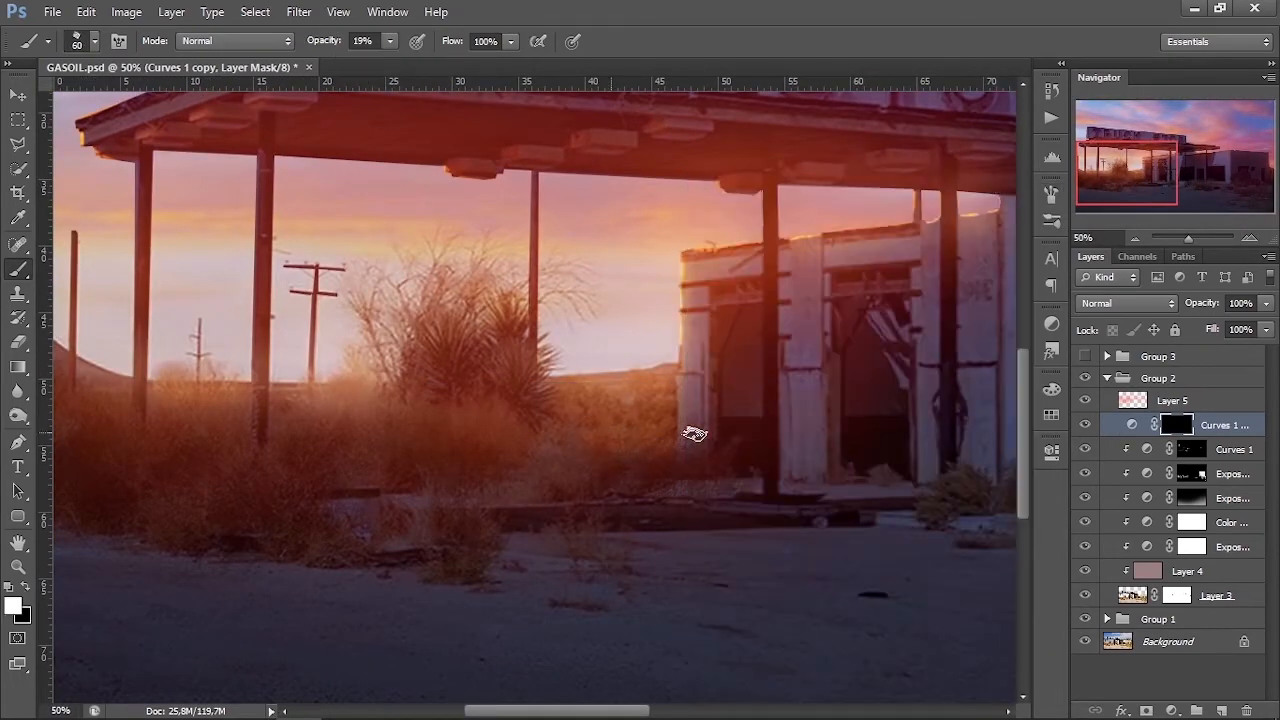
Step: Paint warm glow onto the bushes under the canopy on the Curves copy mask, using a 30 px brush and lowering opacity to 28%
key(ctrl+minus)
key(7)
key(1)
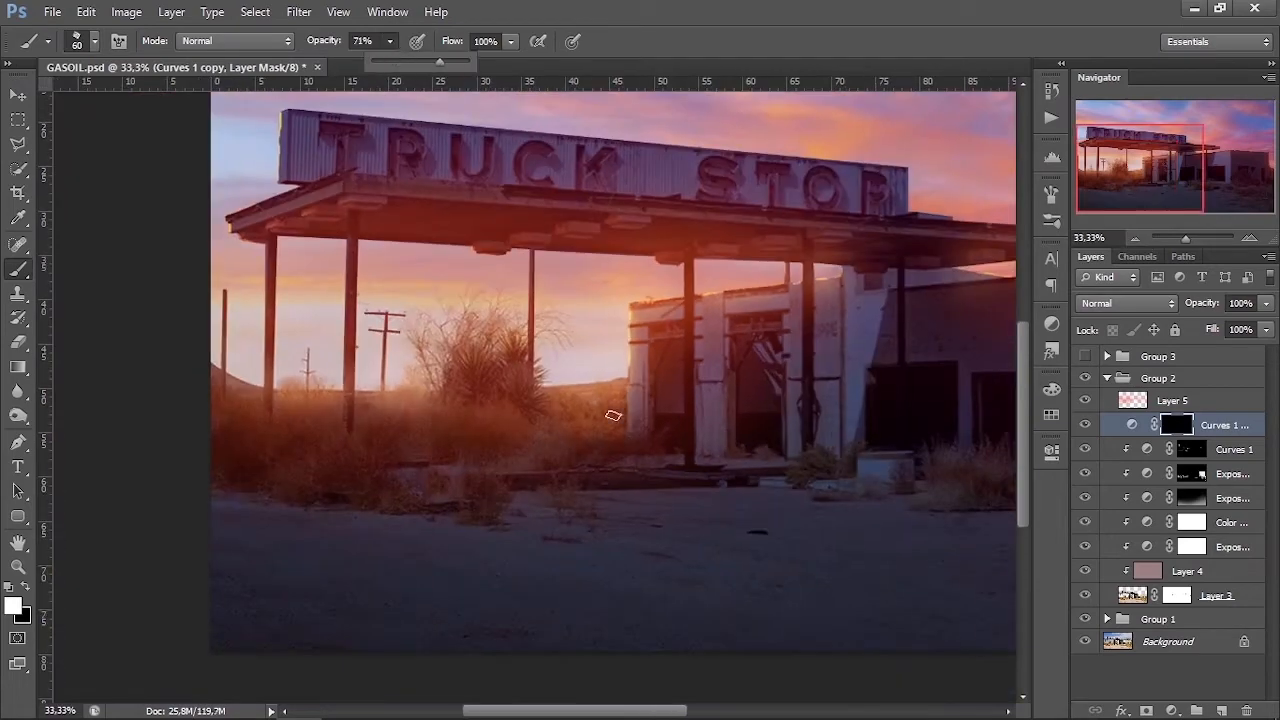
key(bracketleft)
key(bracketleft)
key(4)
key(3)
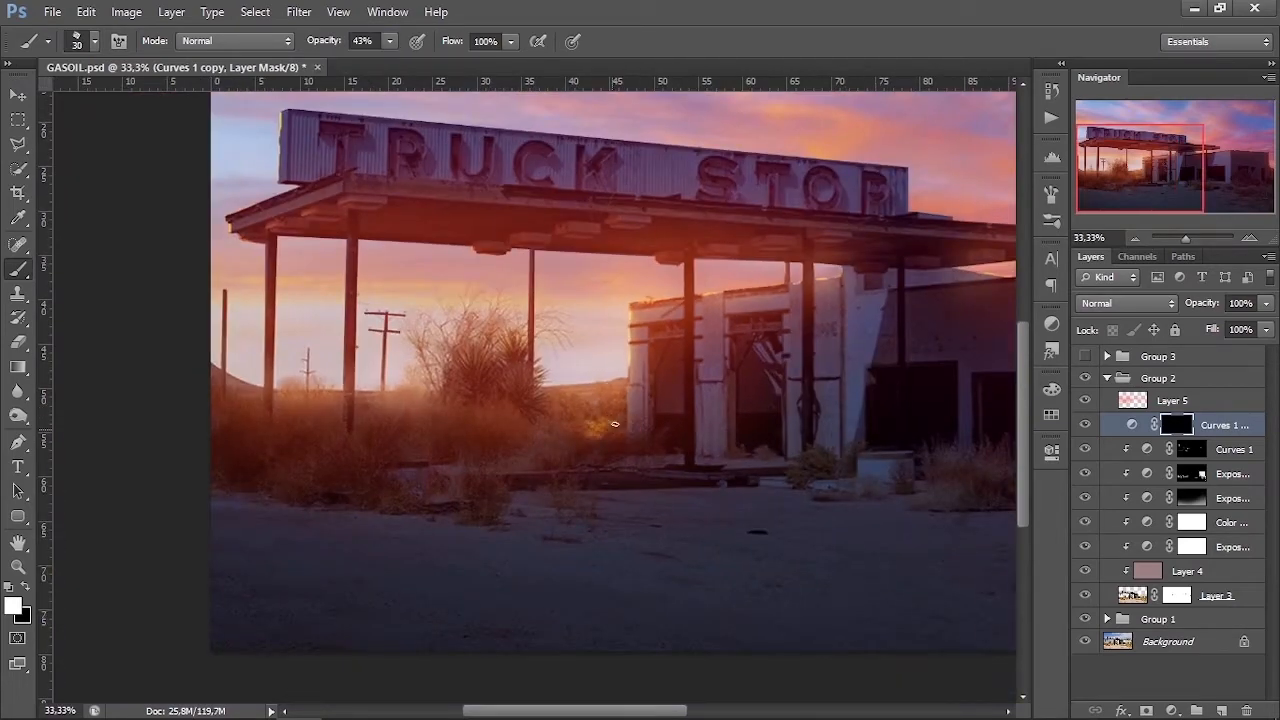
key(2)
key(8)
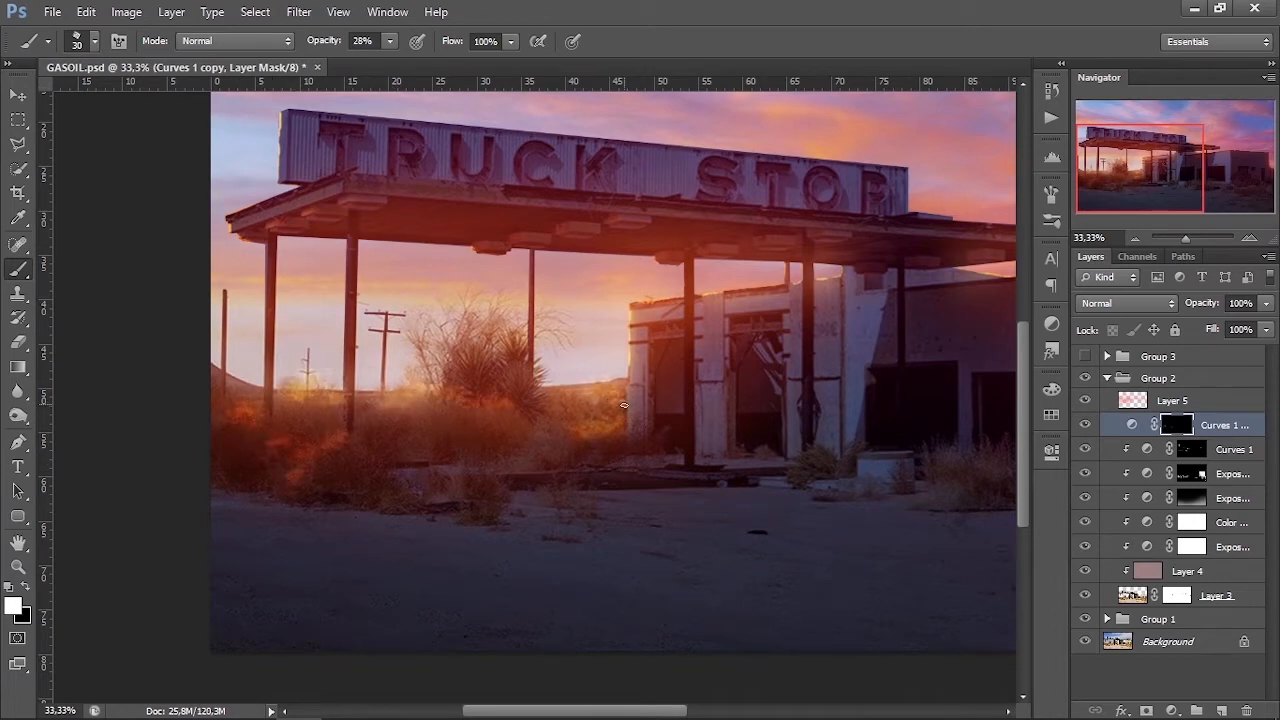
Step: Extend the glow to the grass in front of the building and at the far right with a 50 px brush at 17% opacity
key(ctrl+minus)
key(ctrl+minus)
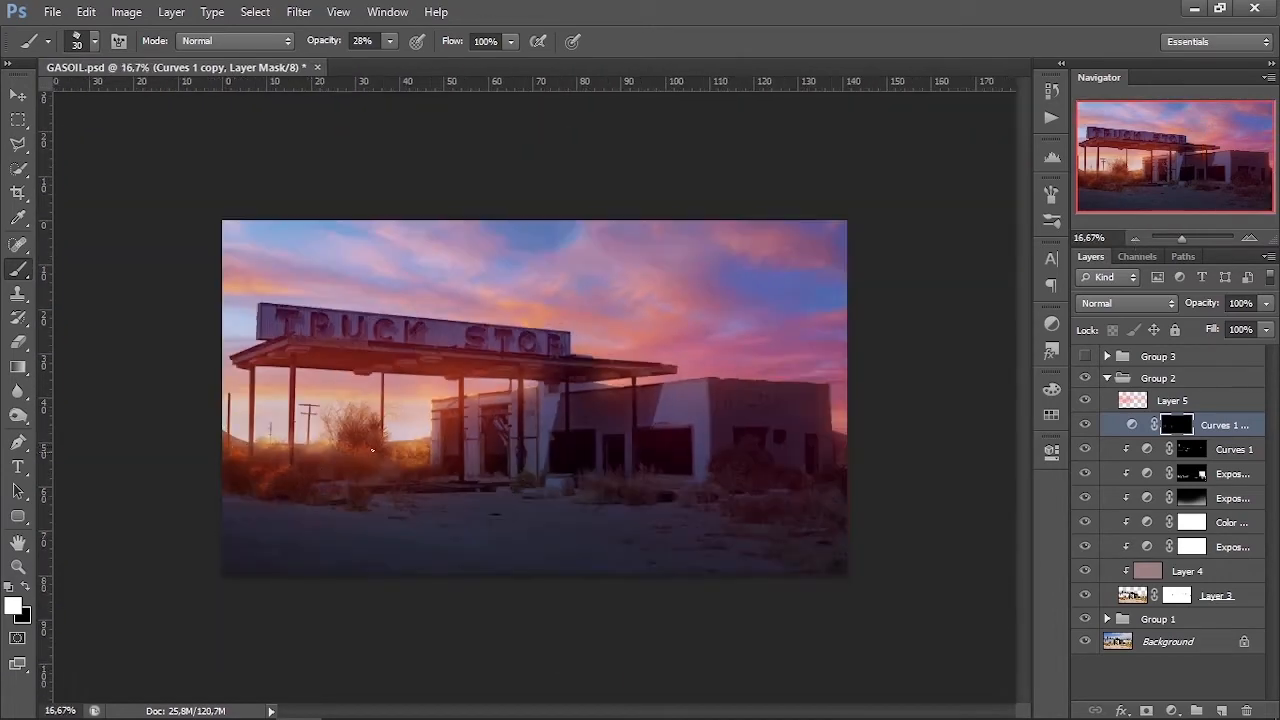
key(1)
key(7)
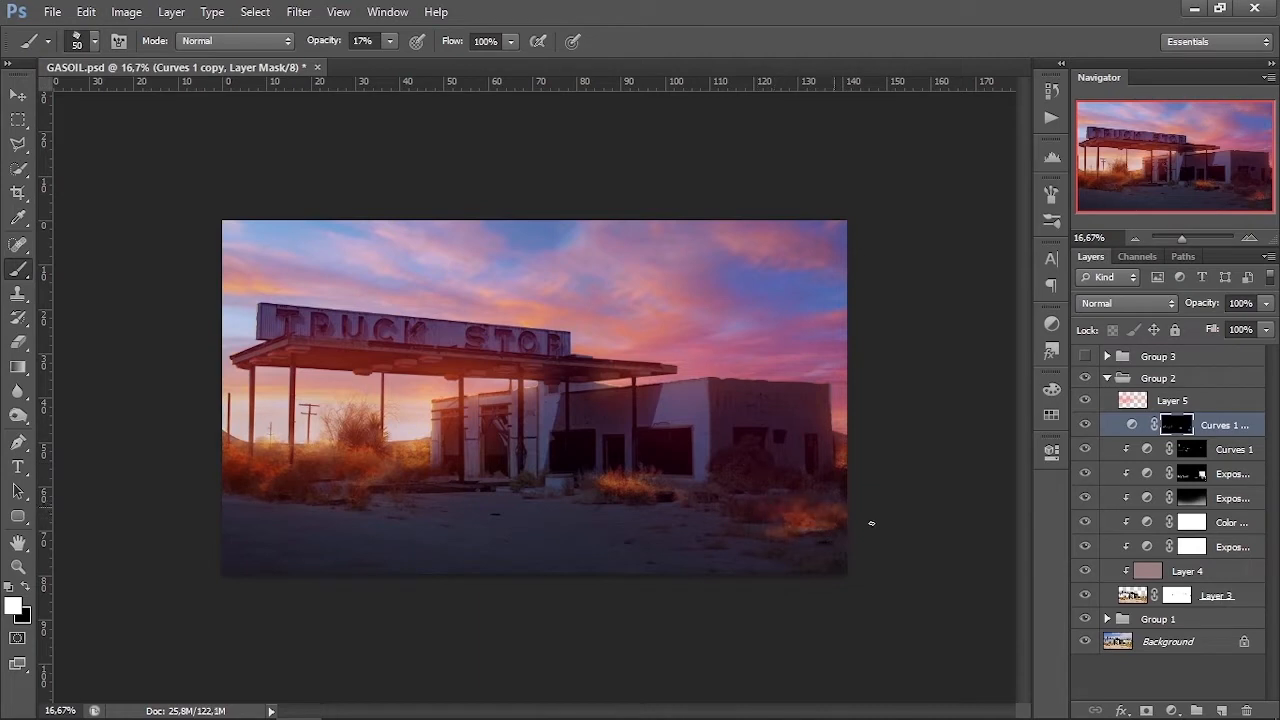
Step: Tone down the far-right grass glow with black at 72% opacity, and touch up the left bushes with white at 21%
click(25, 586)
drag(390, 42, 445, 62)
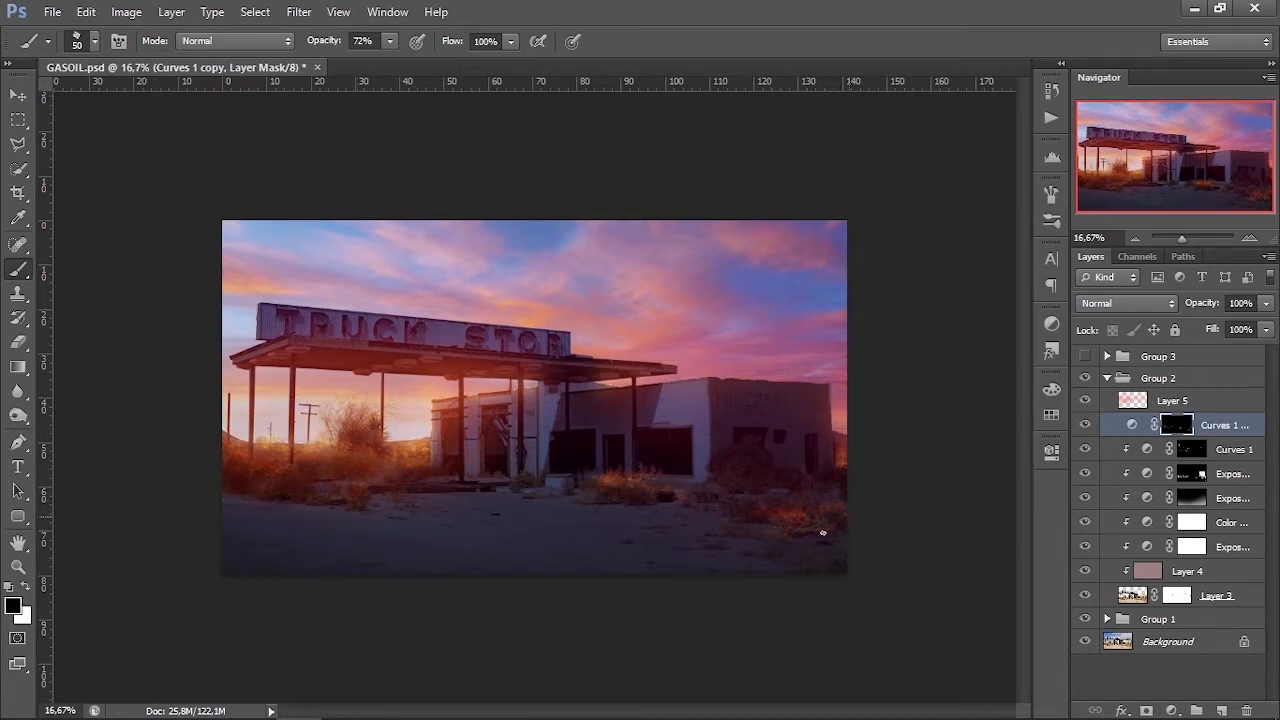
click(24, 585)
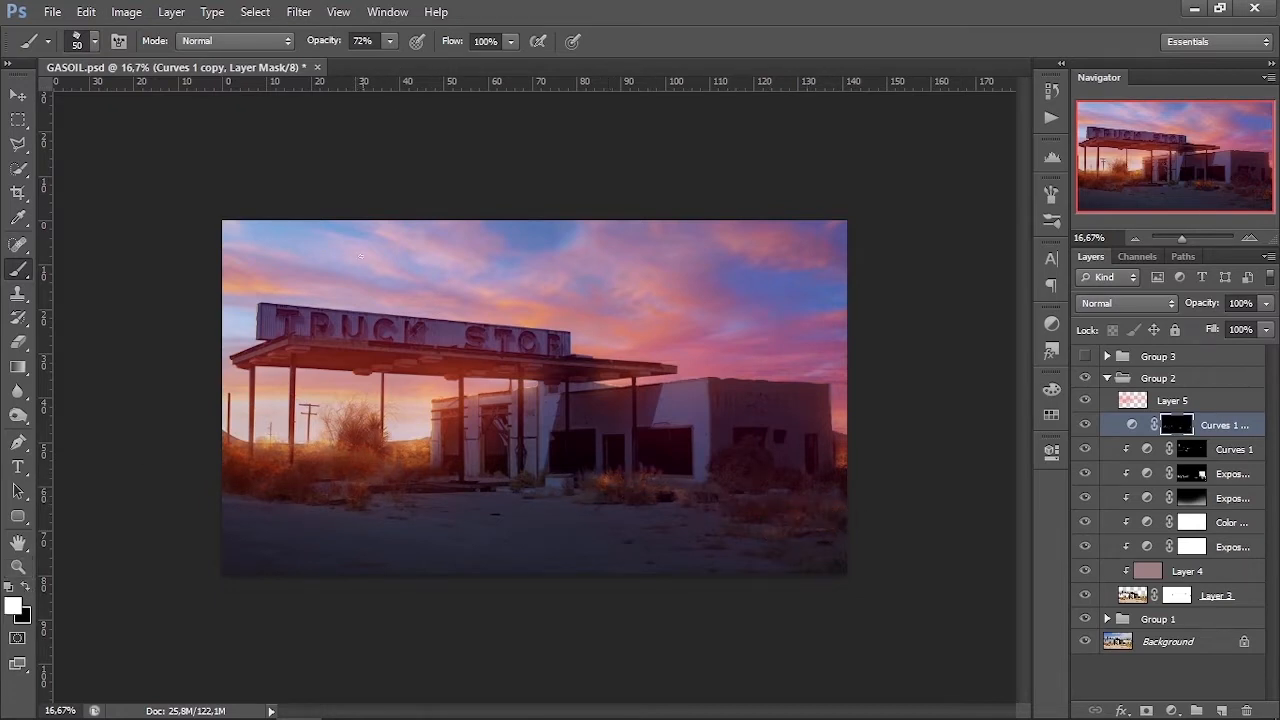
key(2)
key(1)
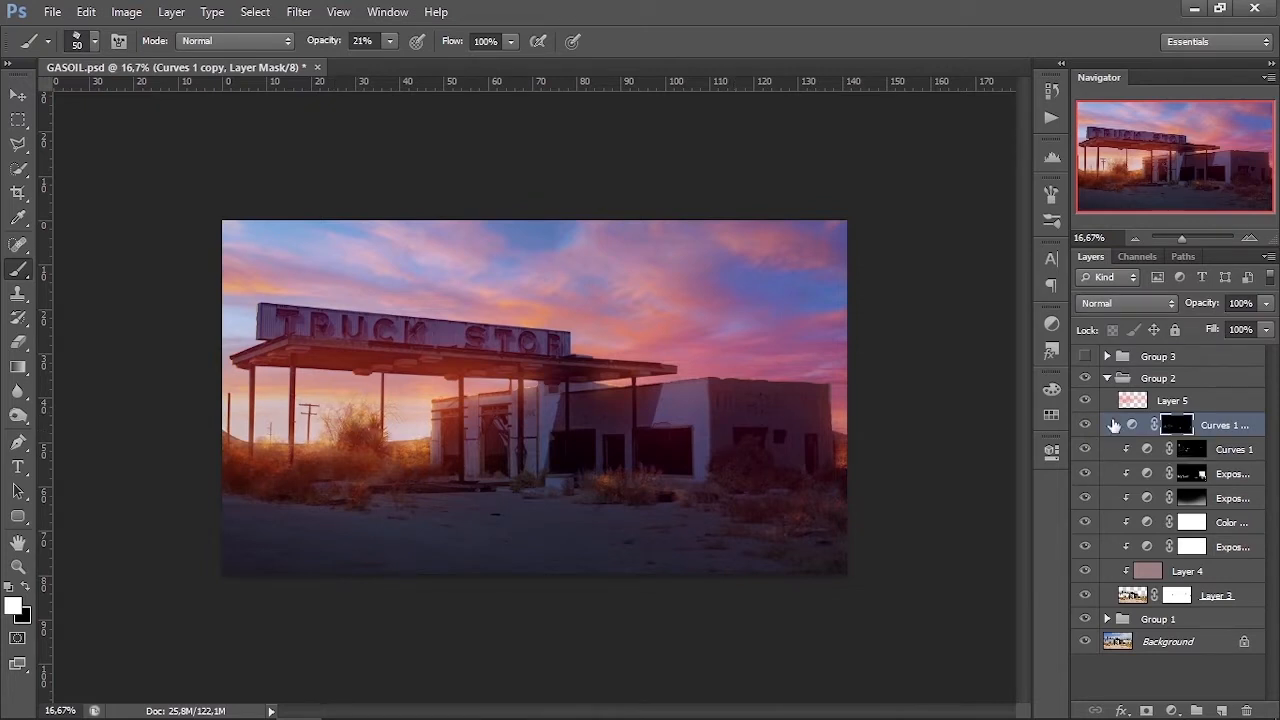
Step: Soften the Curves copy mask with a 2.8 pixel Gaussian Blur
click(299, 12)
mouse_move(314, 197)
click(570, 343)
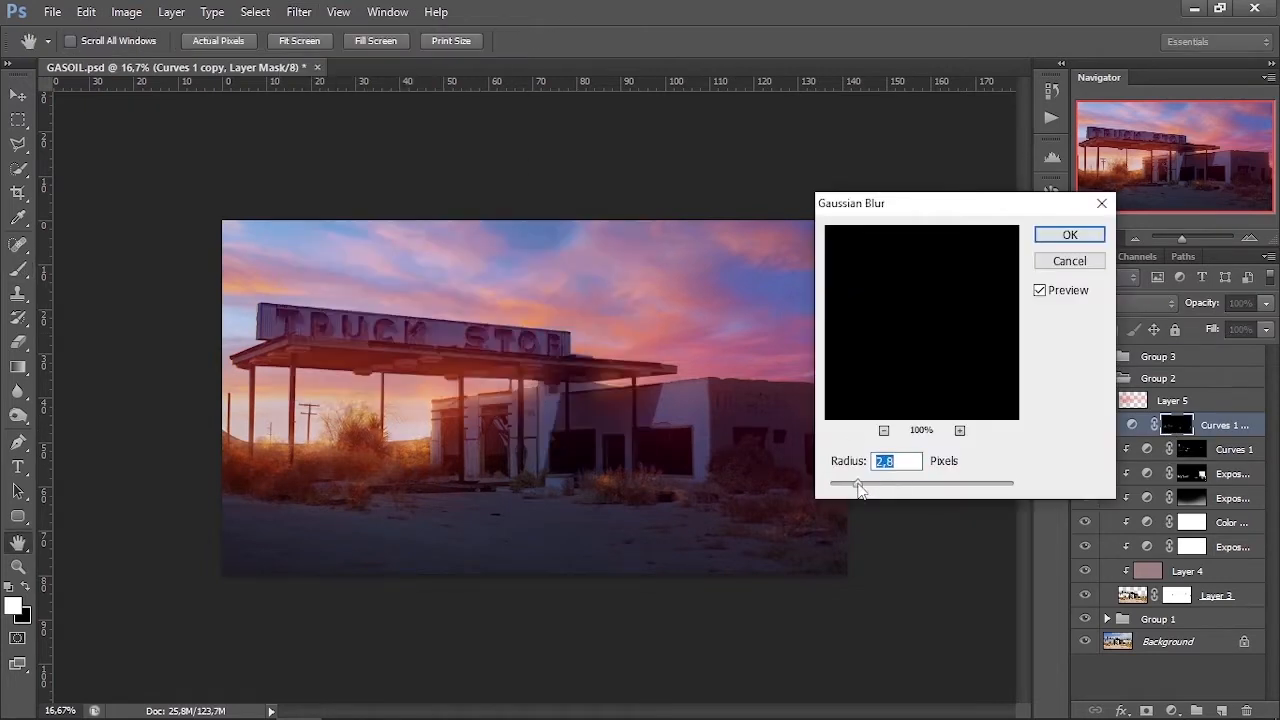
click(1058, 237)
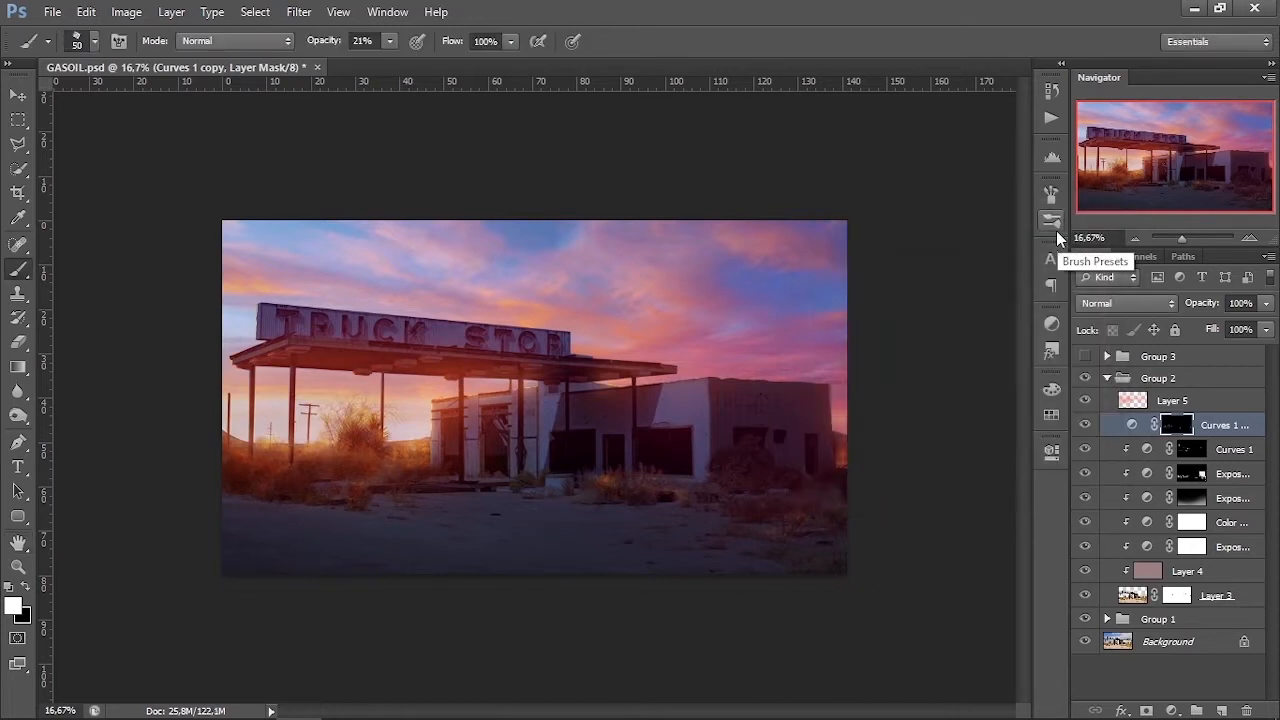
Step: Duplicate the Curves copy with a black mask, and choose the 112 px grass brush at 86% opacity
click(1087, 425)
key(ctrl+j)
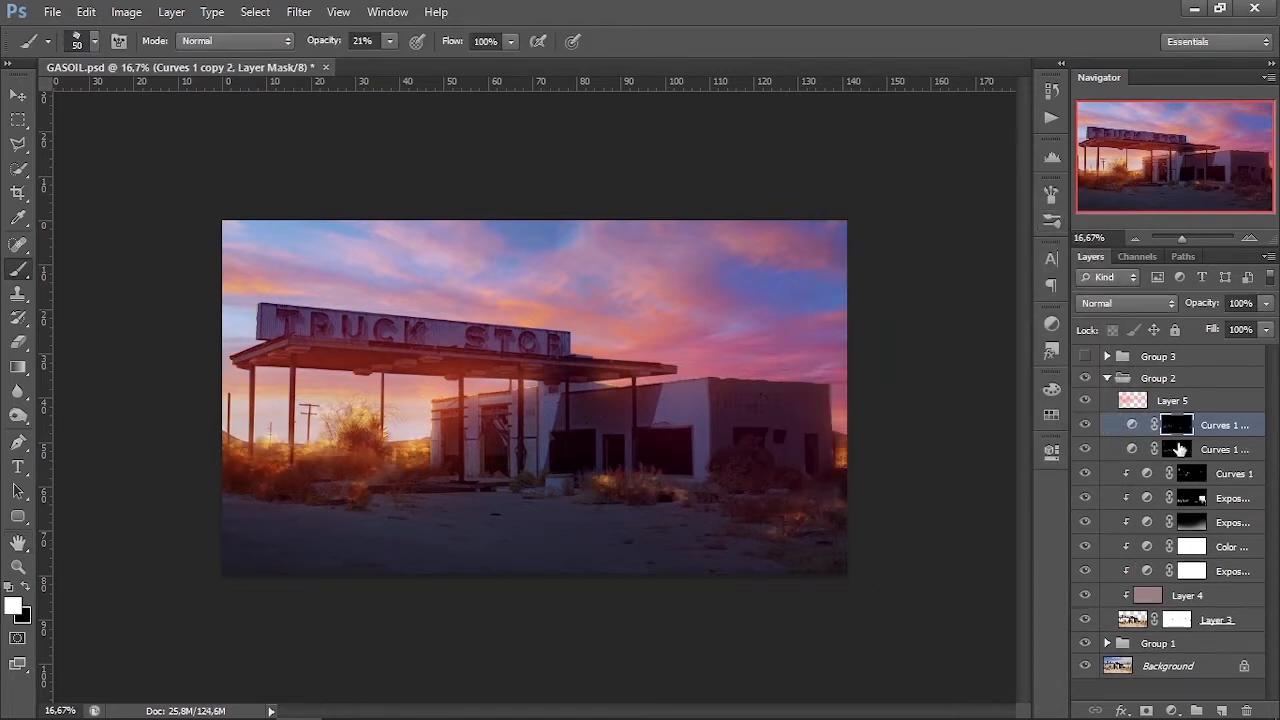
right_click(562, 285)
click(708, 461)
click(1053, 198)
click(728, 291)
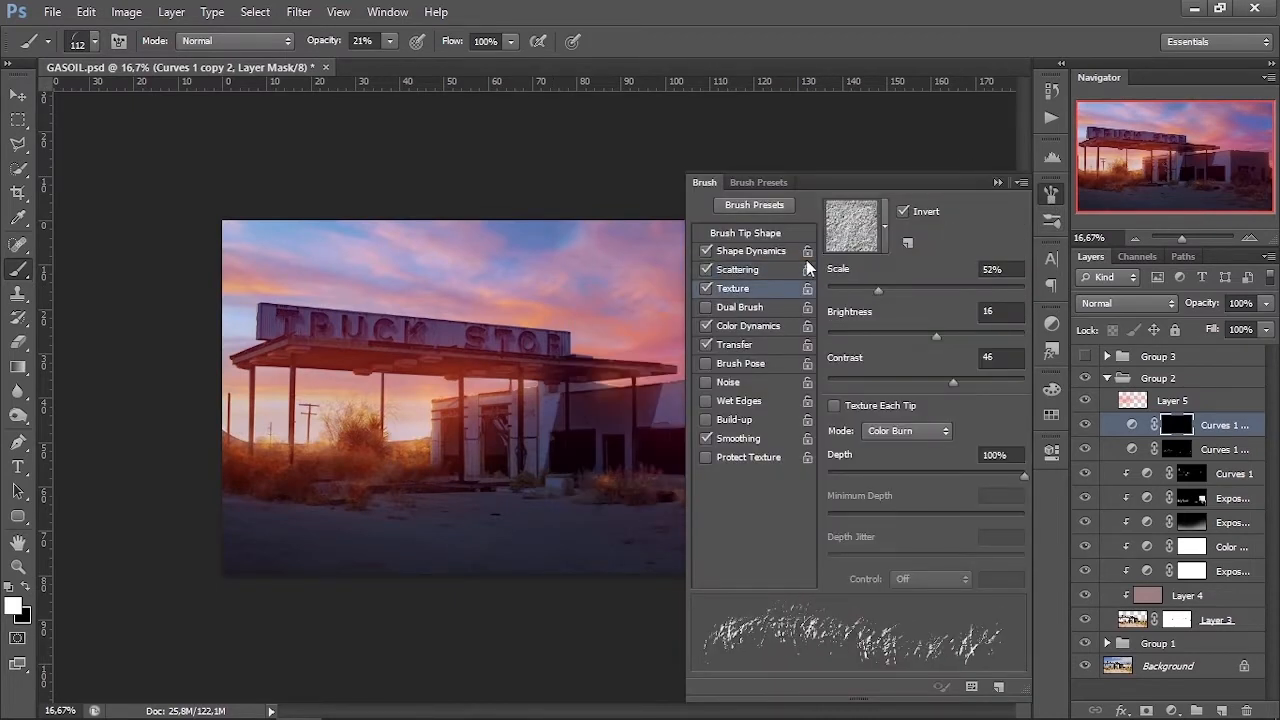
click(1249, 238)
key(8)
key(6)
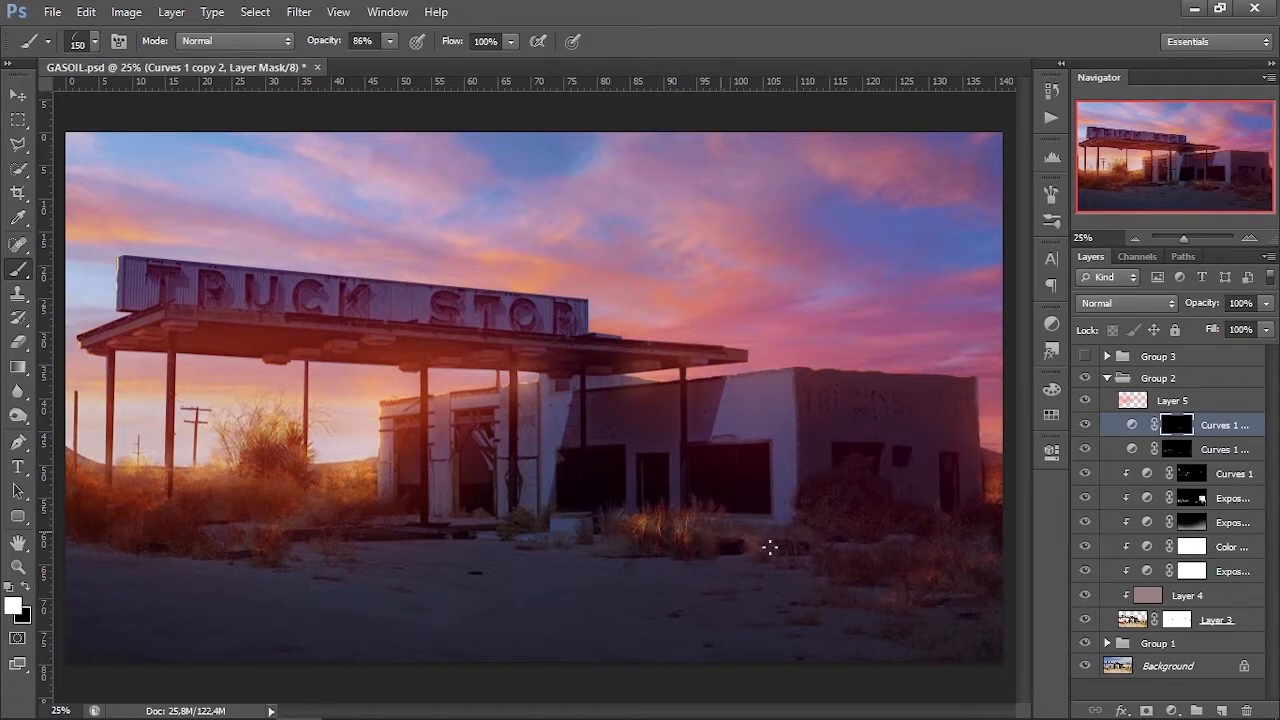
Step: Set the grass brush's minimum diameter to 23% and paint glowing blades over the grass clumps, resizing the brush to 125 px
key(F5)
click(785, 251)
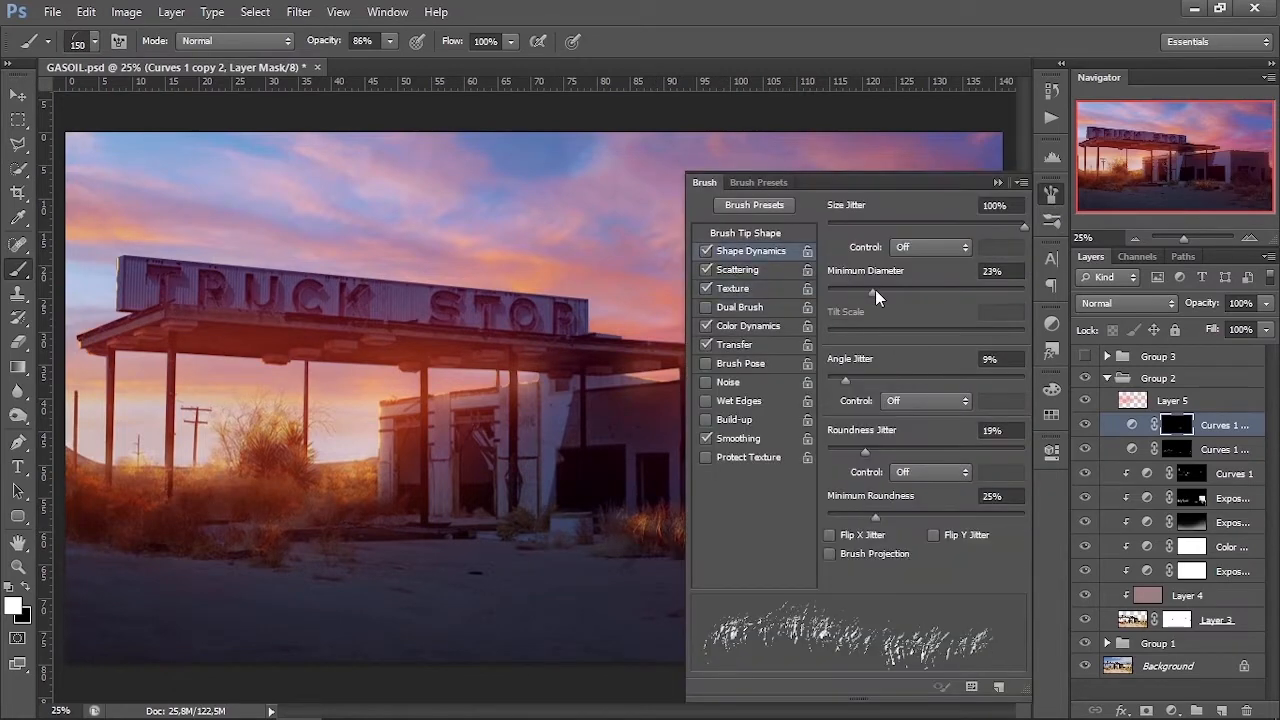
click(996, 184)
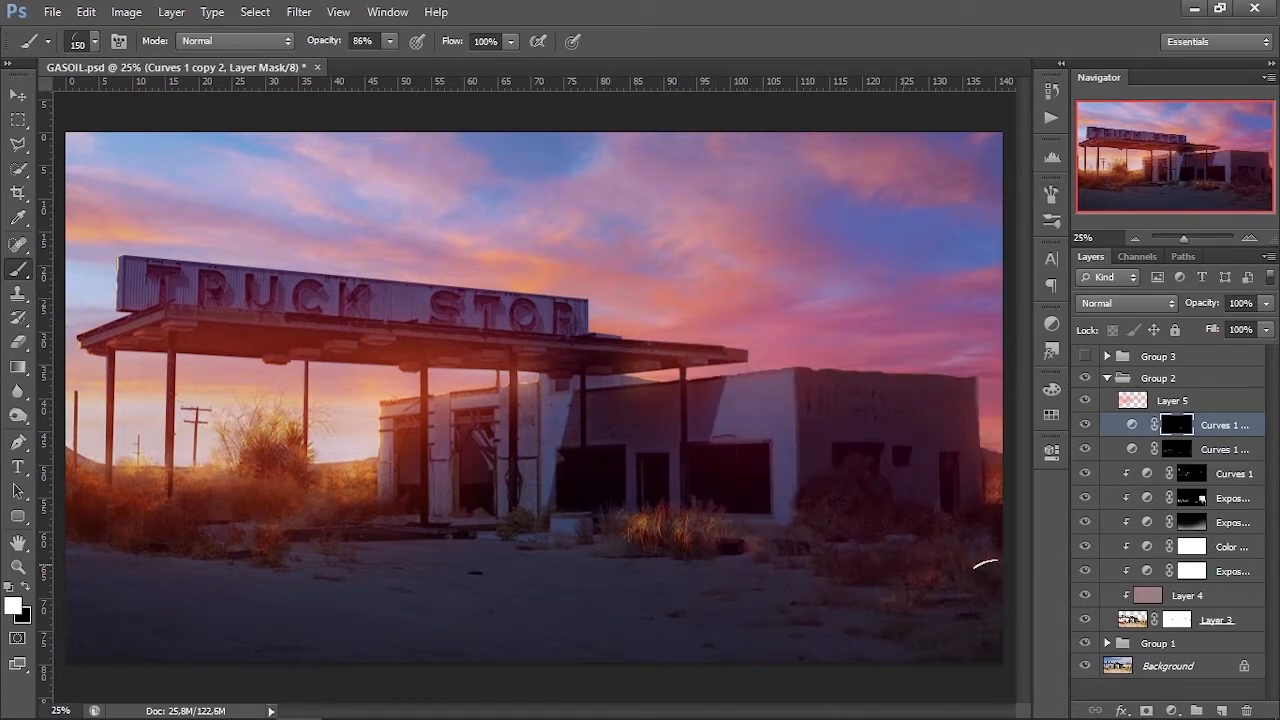
key(bracketright)
key(bracketright)
key(bracketright)
key(bracketleft)
key(bracketleft)
drag(359, 495, 353, 491)
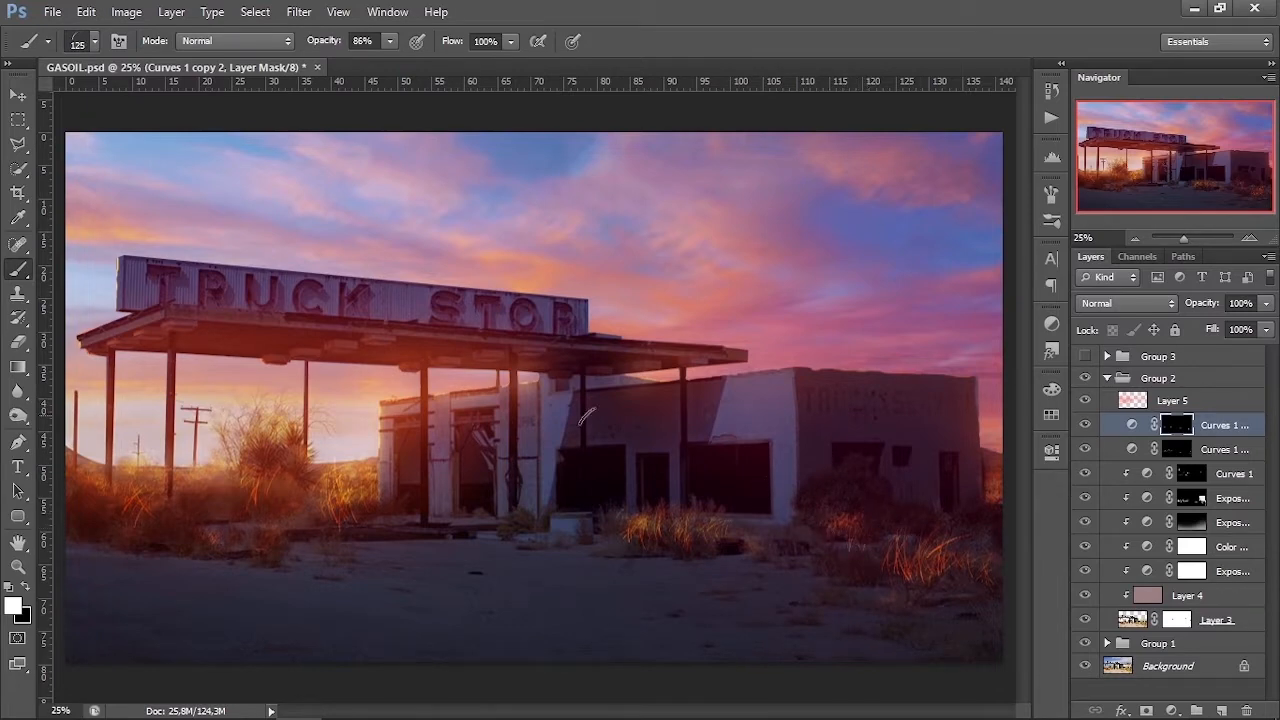
right_click(878, 381)
click(1051, 193)
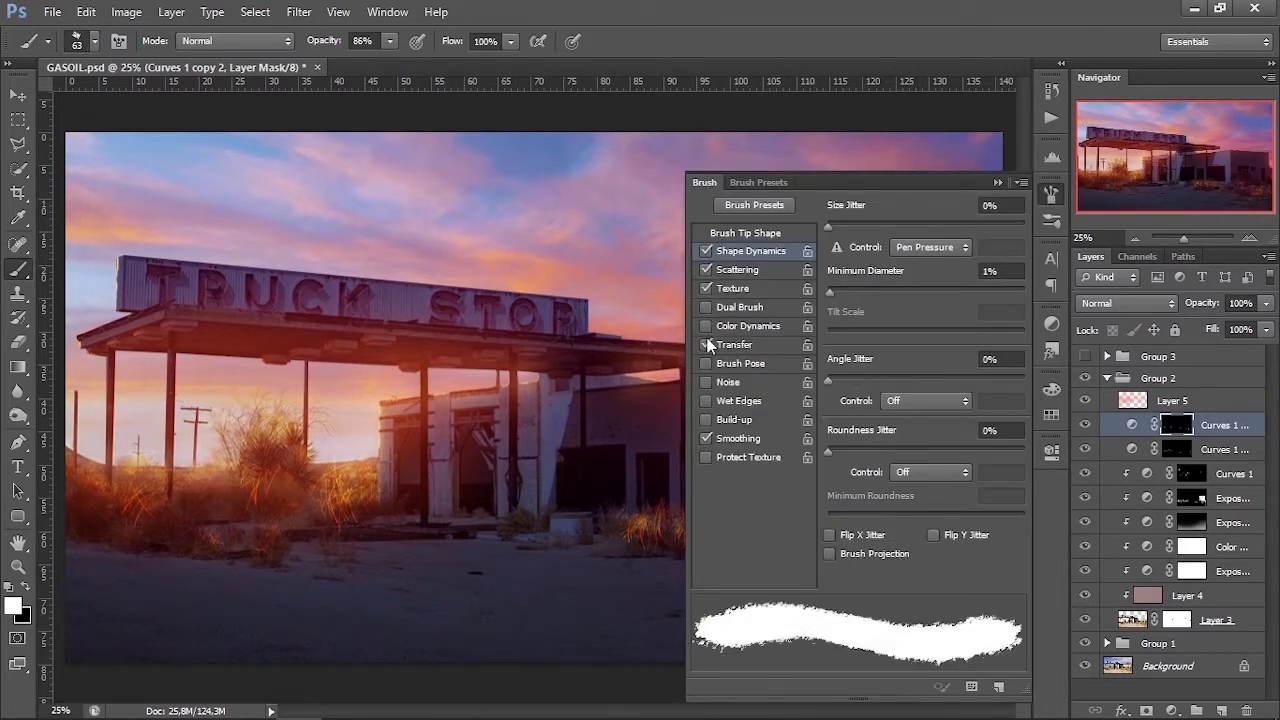
click(1051, 193)
Step: Choose the textured 70 px brush preset at 60 px and increase its minimum diameter and size jitter
right_click(811, 354)
scroll(940, 574, down, 3)
click(928, 543)
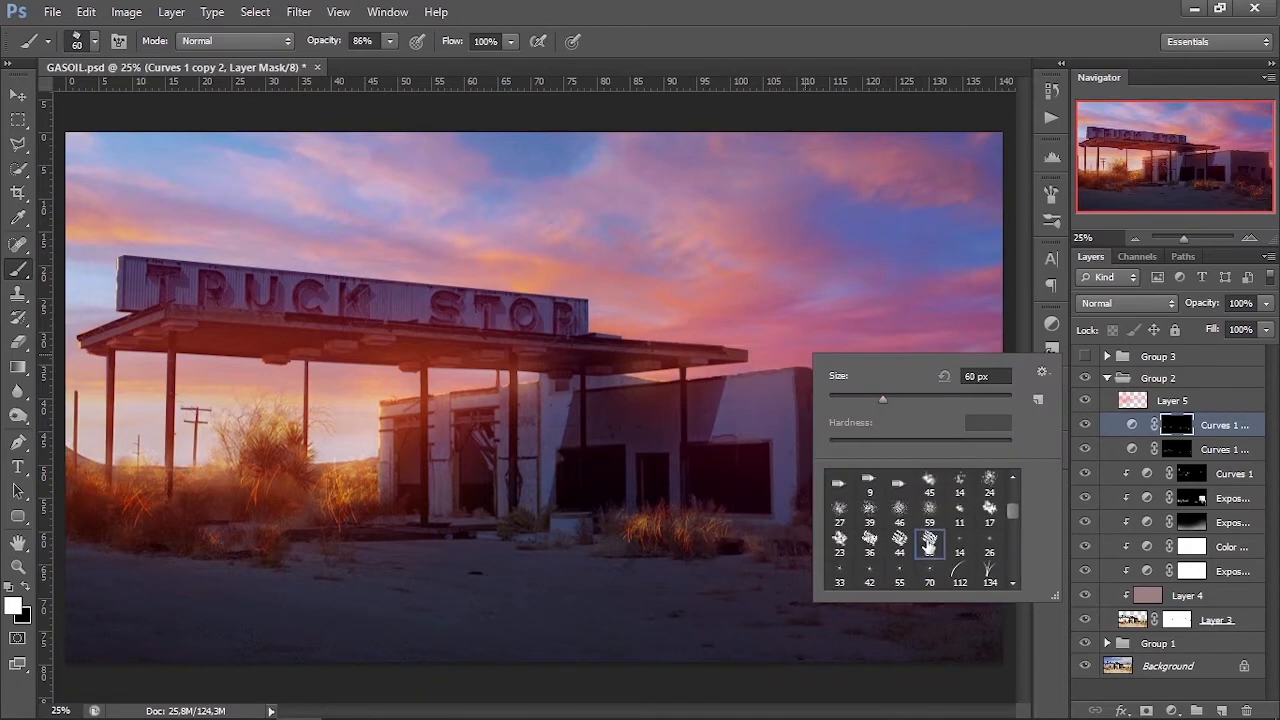
click(1051, 193)
click(750, 251)
click(745, 270)
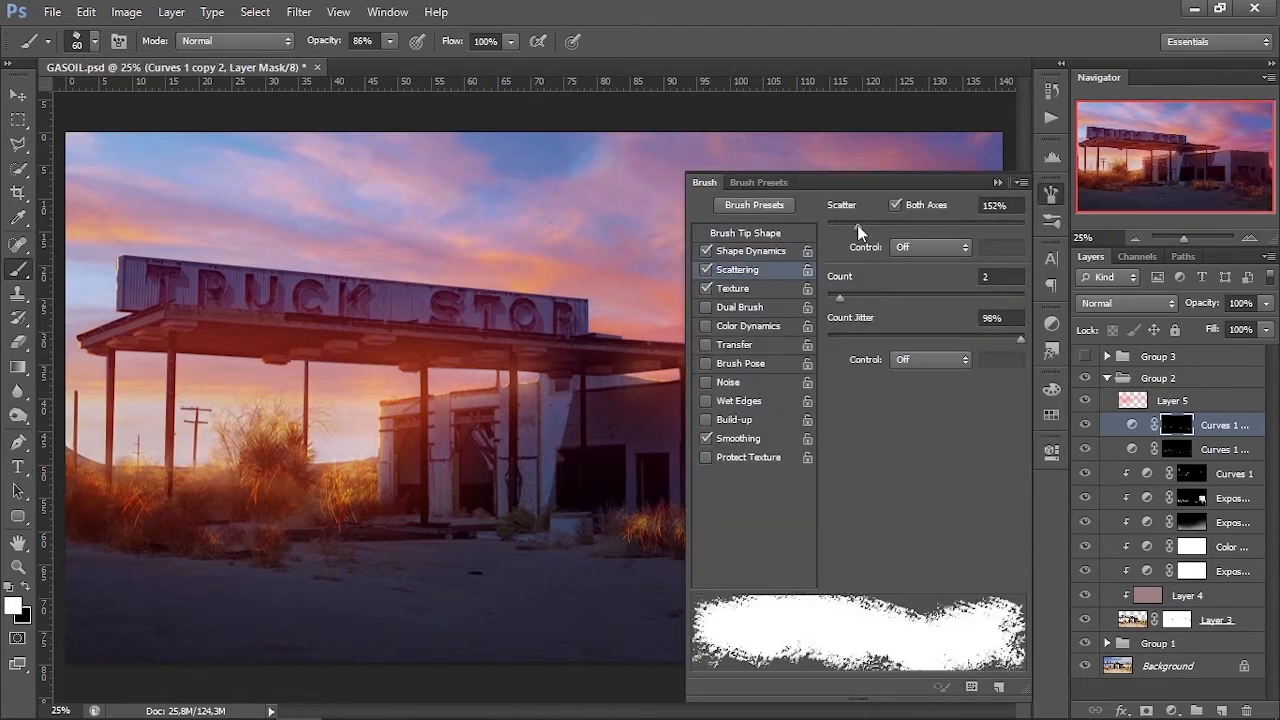
click(780, 288)
click(750, 251)
drag(830, 292, 883, 292)
drag(830, 226, 951, 226)
Step: Lower the brush's scatter count, increase its scatter, and paint glow on the bush by the side wall, reducing opacity to 36%
click(765, 271)
drag(850, 297, 826, 297)
drag(866, 226, 885, 226)
key(F5)
key(3)
key(6)
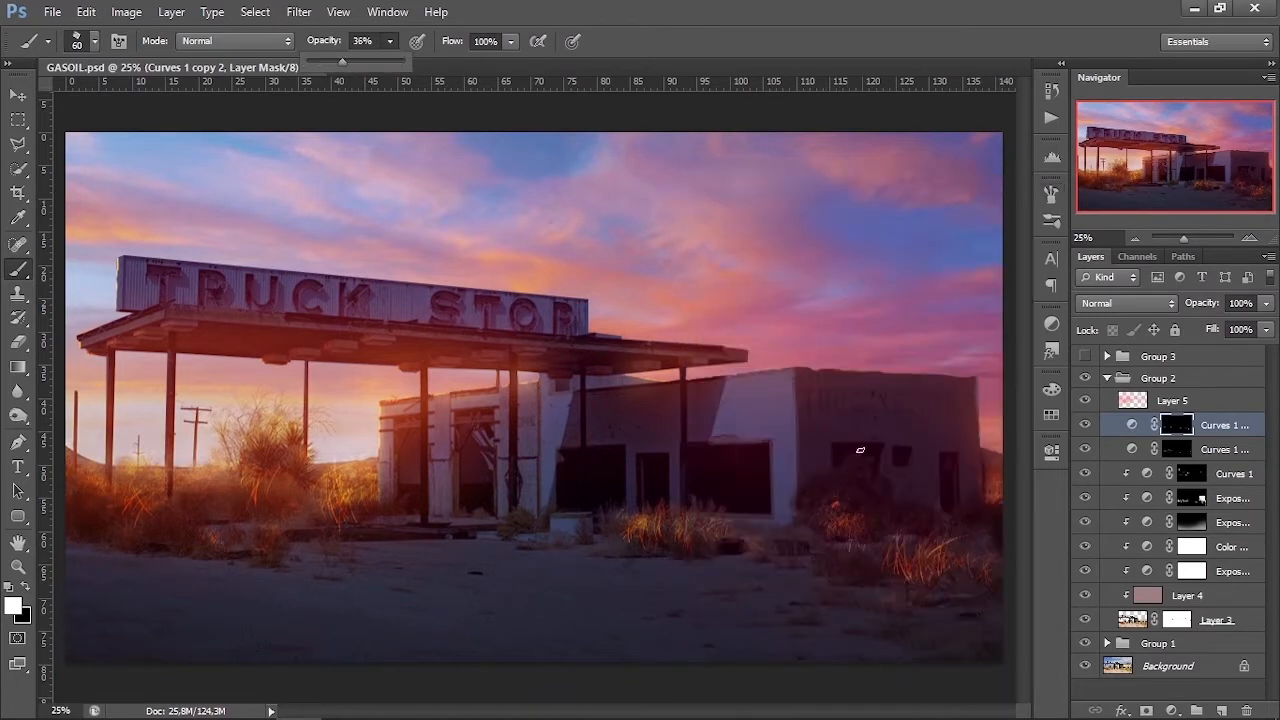
Step: Paint glow over the bush and grass by the side wall with the 100 px brush, and set its opacity to 100%
drag(806, 525, 943, 533)
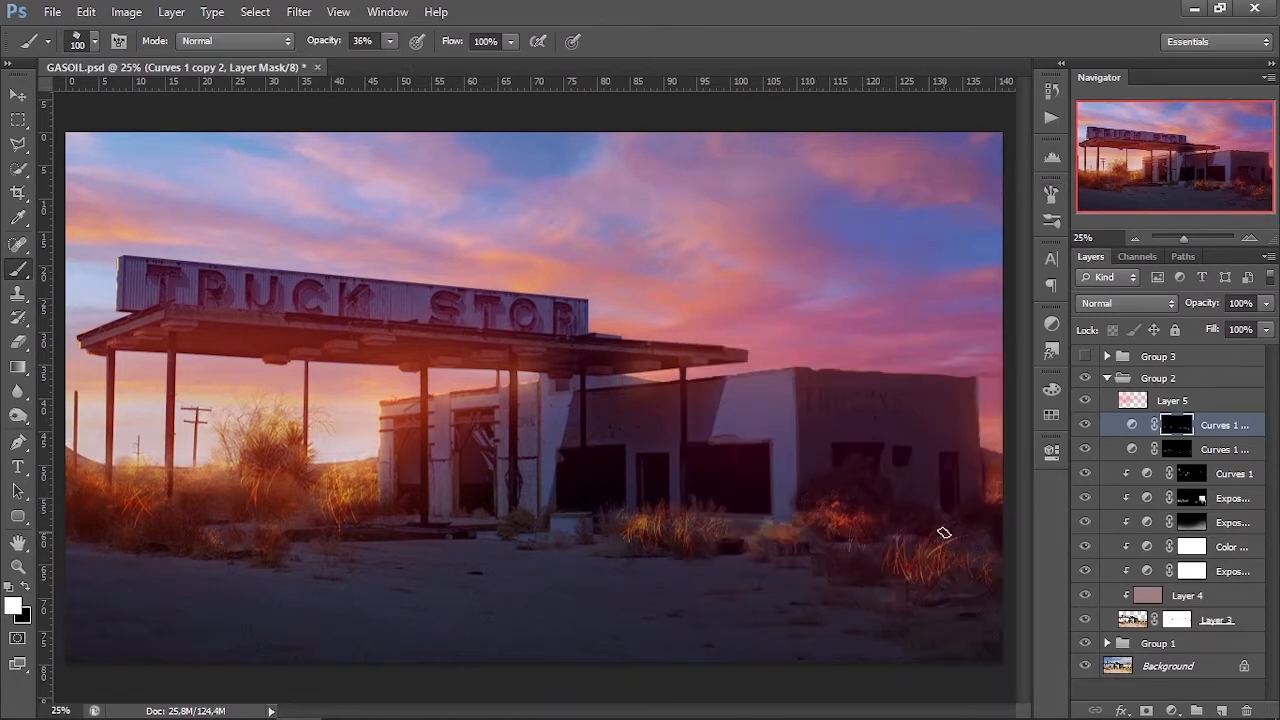
key(0)
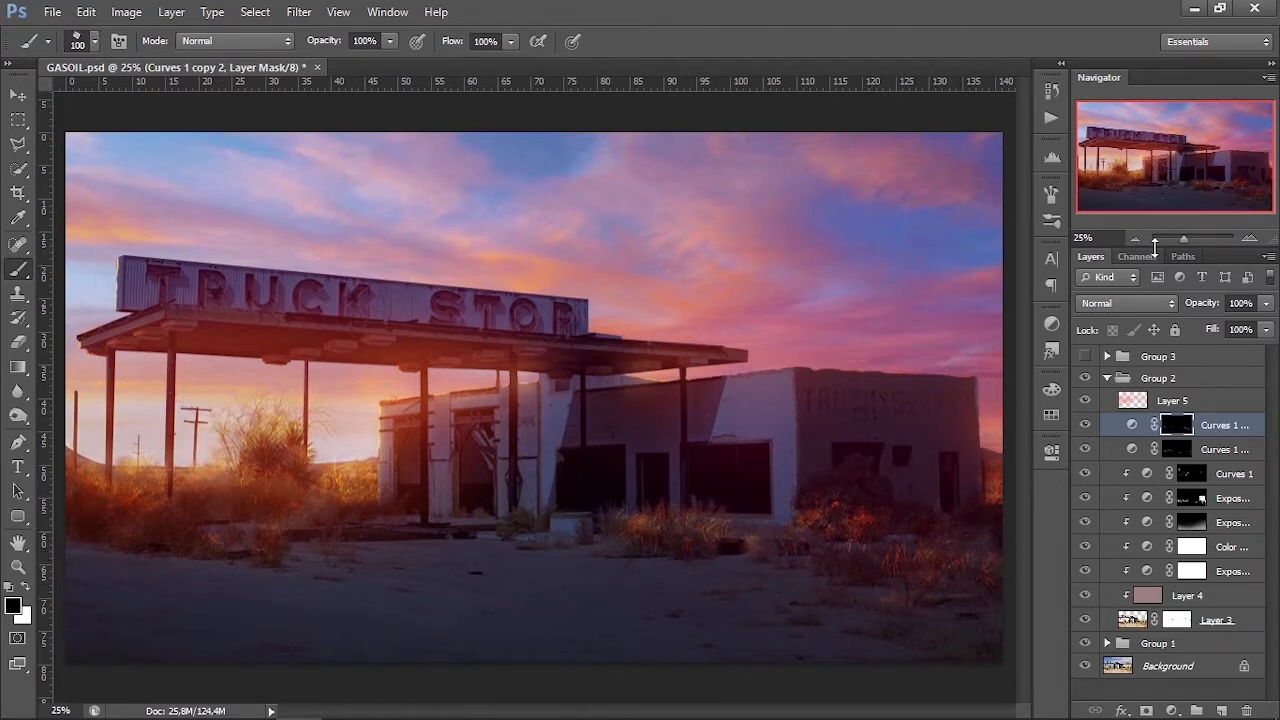
key(ctrl+minus)
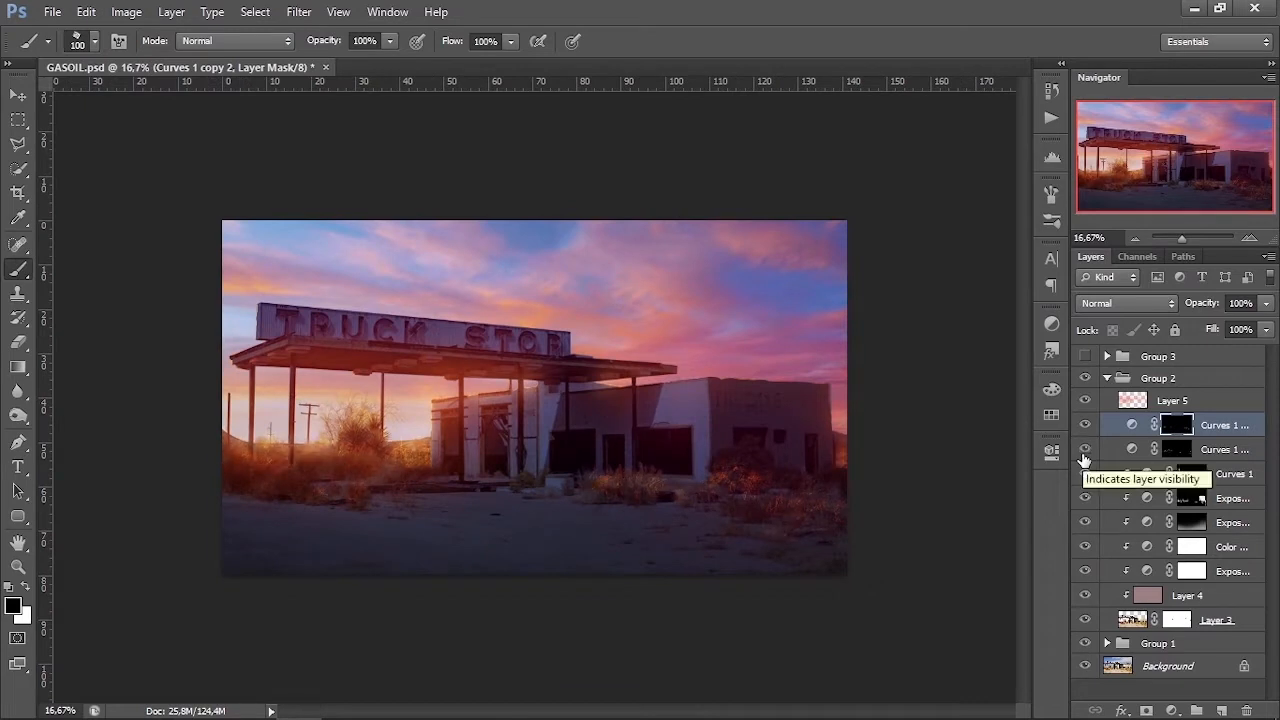
click(1163, 451)
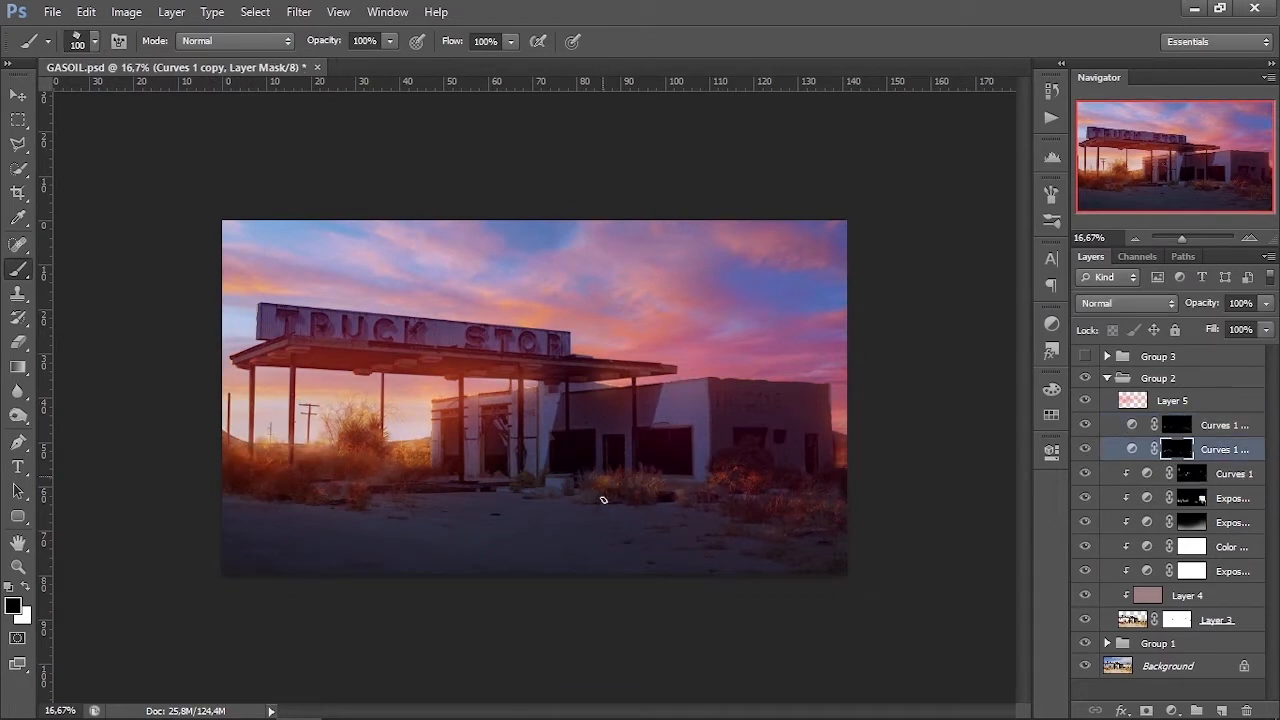
key(alt+bracketright)
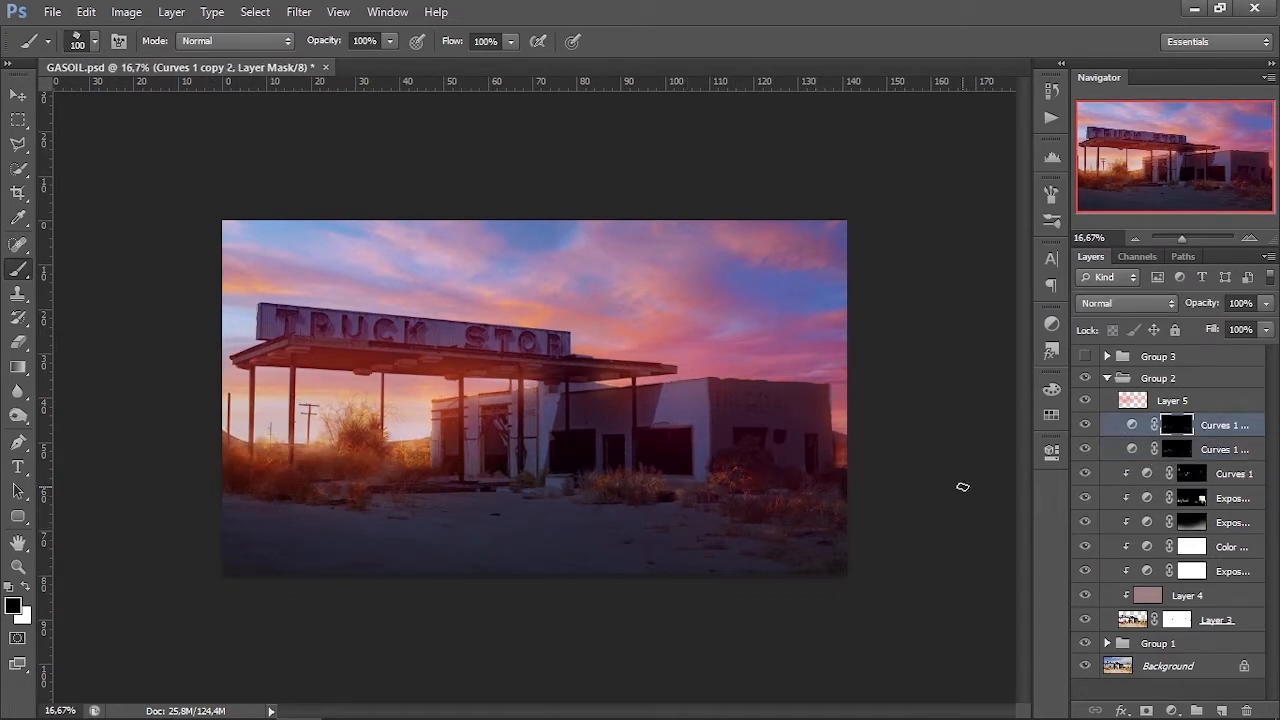
Step: Choose another brush preset, lower its opacity to 36% and touch up the glow near the side-wall bush
right_click(468, 323)
scroll(617, 503, up, 5)
click(552, 458)
click(391, 44)
drag(393, 62, 328, 62)
click(784, 474)
Step: Compare the grass and bush glow with the individual Curves layers hidden and shown
click(1178, 450)
click(1191, 478)
click(1084, 473)
click(1084, 473)
click(1084, 427)
click(1083, 428)
key(ctrl+z)
click(1086, 426)
click(1086, 427)
Step: Duplicate the top Curves layer with a black mask, and choose the 60 px textured brush preset at 133 px
key(ctrl+j)
key(ctrl+i)
key(ctrl+i)
right_click(722, 379)
click(838, 537)
click(846, 428)
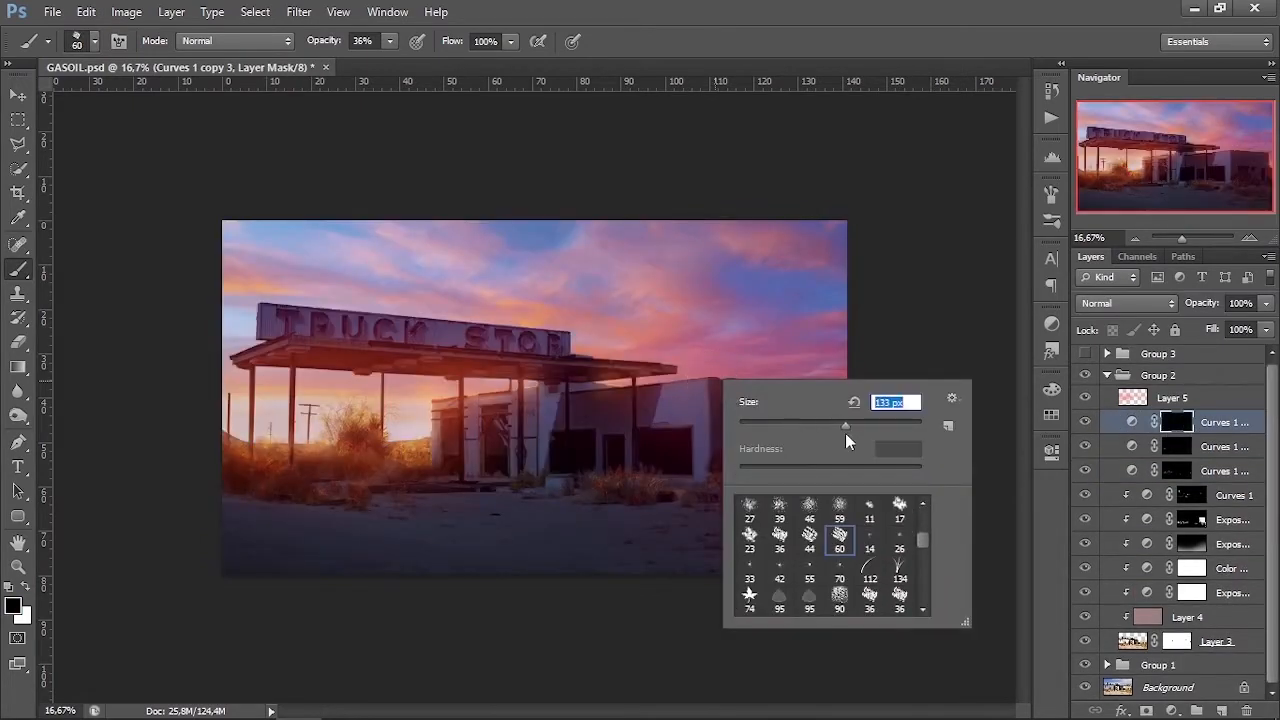
key(Return)
Step: Try painting a light streak across the ground in front of the building at 36% opacity, and undo it
drag(544, 492, 906, 533)
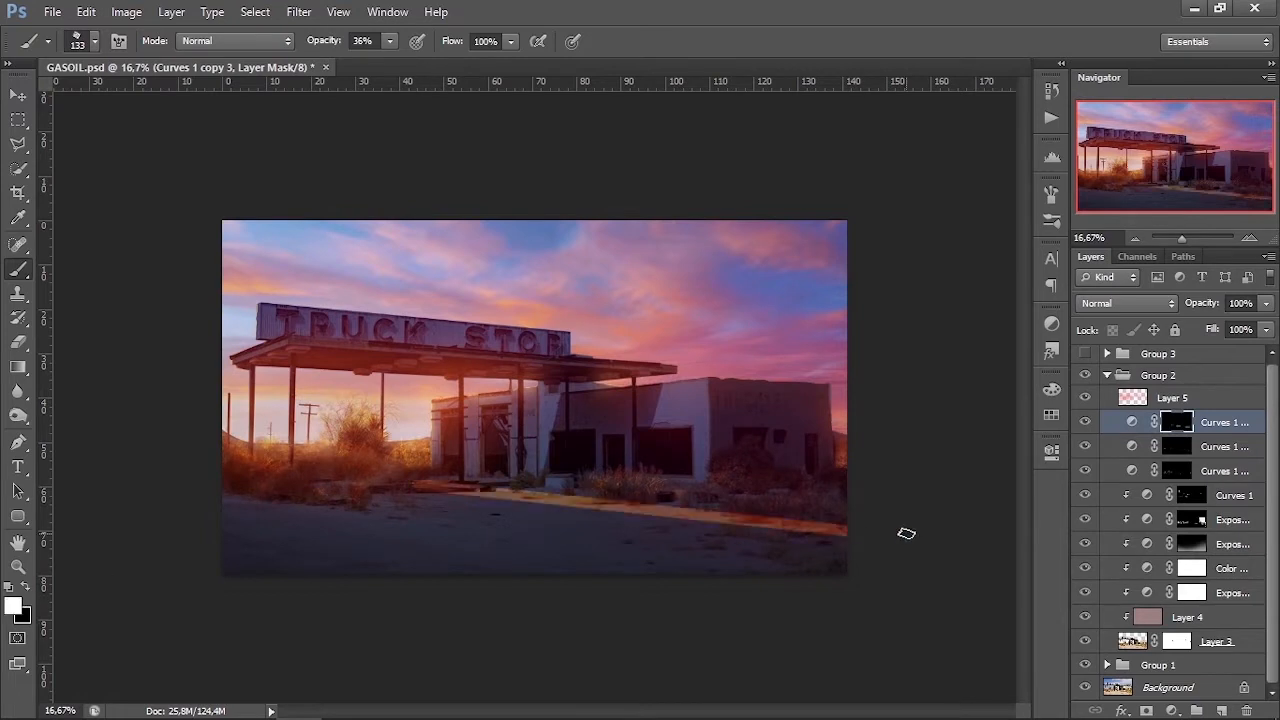
key(ctrl+z)
drag(474, 494, 920, 554)
key(ctrl+z)
Step: Lower the brush opacity to 14%, test a ground streak and undo it, and reduce the brush size to 90 px
click(391, 41)
click(368, 62)
drag(440, 492, 877, 546)
key(ctrl+z)
key([)
key([)
key([)
key([)
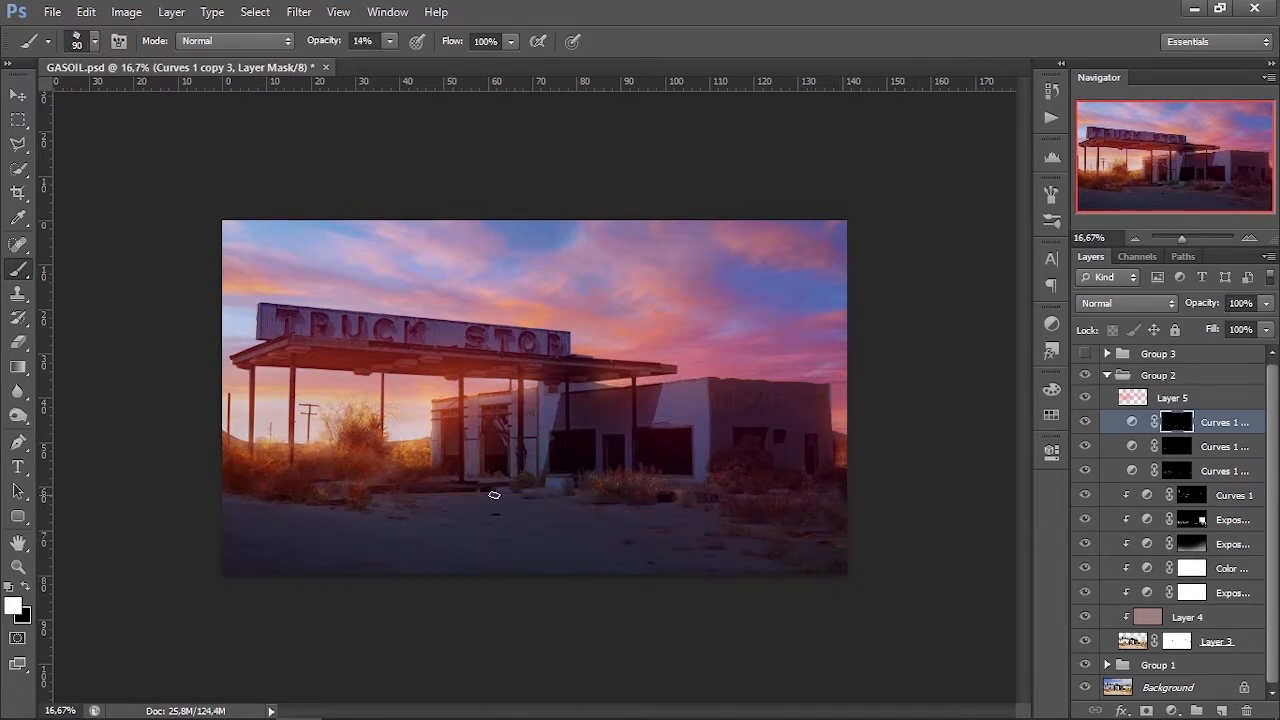
Step: Paint warm diagonal light streaks across the road from the sunlit grass toward the lower edge of the photo
drag(467, 493, 906, 555)
drag(450, 486, 846, 540)
drag(414, 514, 682, 572)
mouse_move(349, 494)
mouse_down()
mouse_move(689, 574)
mouse_move(335, 508)
mouse_move(660, 591)
mouse_move(671, 577)
mouse_move(362, 505)
mouse_up()
key(ctrl+z)
drag(597, 566, 345, 500)
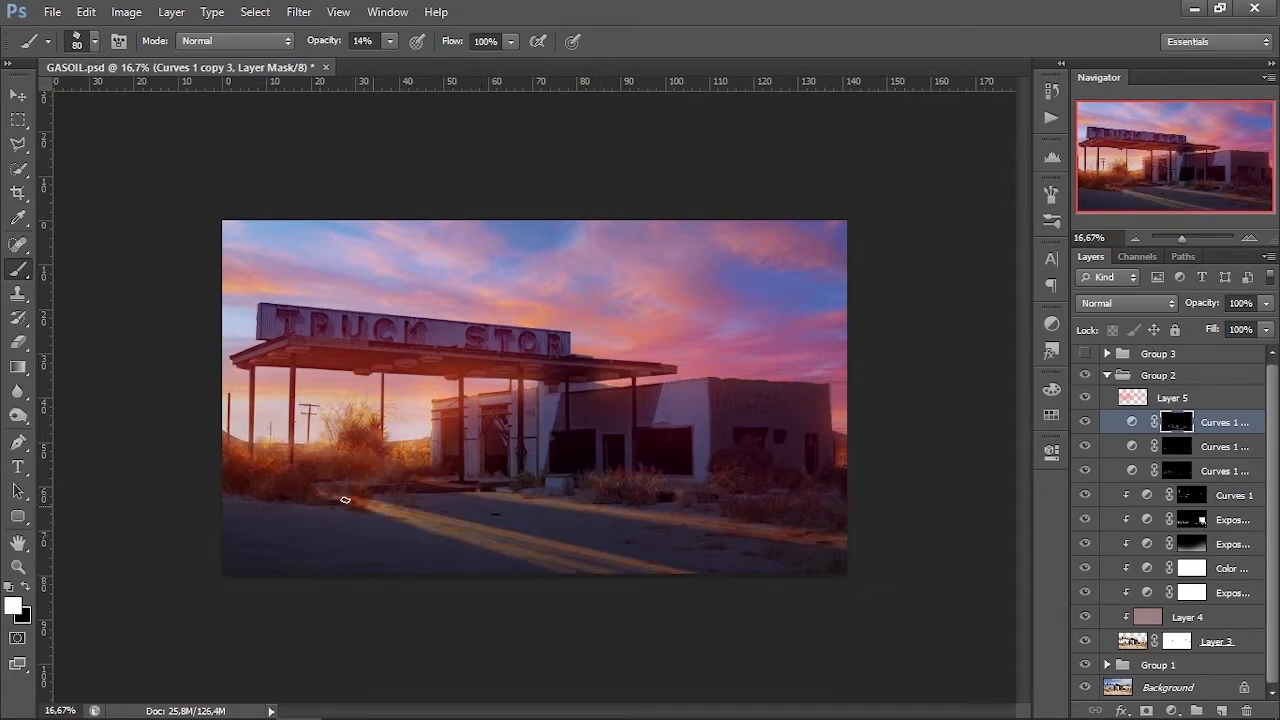
Step: Try painting another light streak along the grass at the building's base with the 80 px brush
right_click(600, 436)
text(114)
key(Return)
drag(658, 483, 899, 500)
key(ctrl+z)
key(bracketleft)
key(bracketleft)
key(bracketleft)
drag(440, 471, 731, 489)
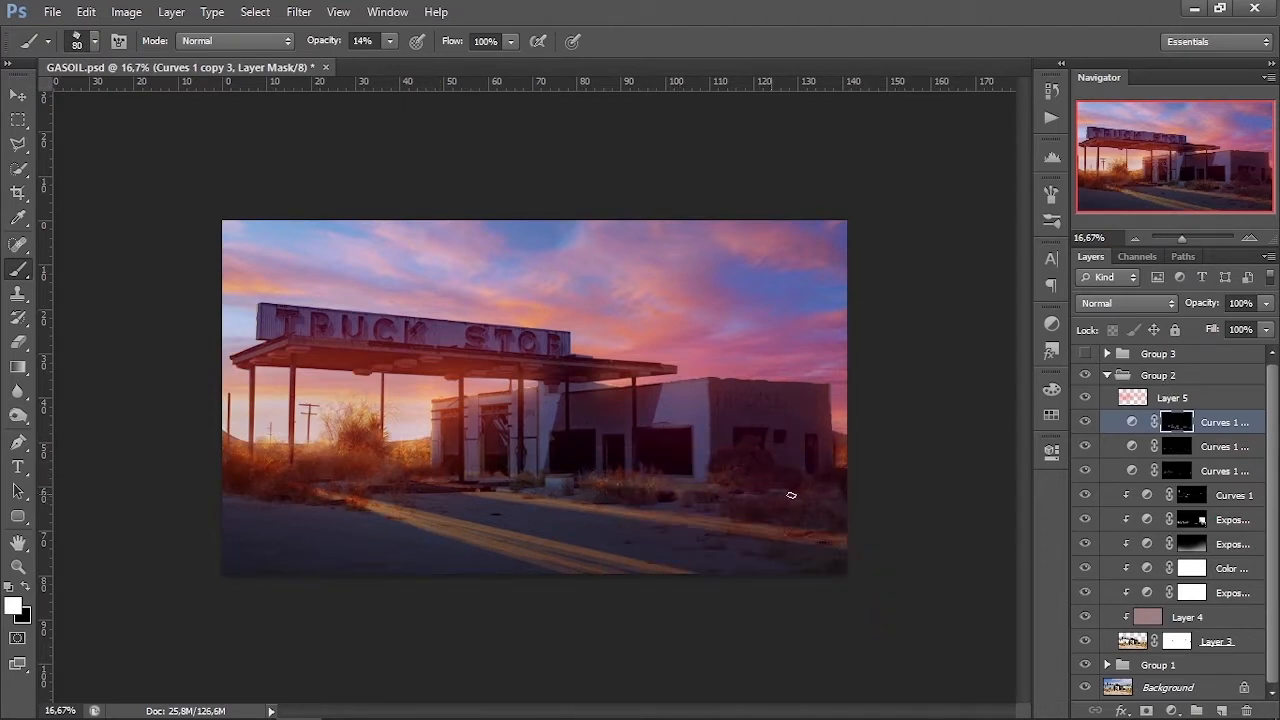
mouse_move(567, 480)
mouse_down()
mouse_move(881, 509)
mouse_move(754, 487)
mouse_up()
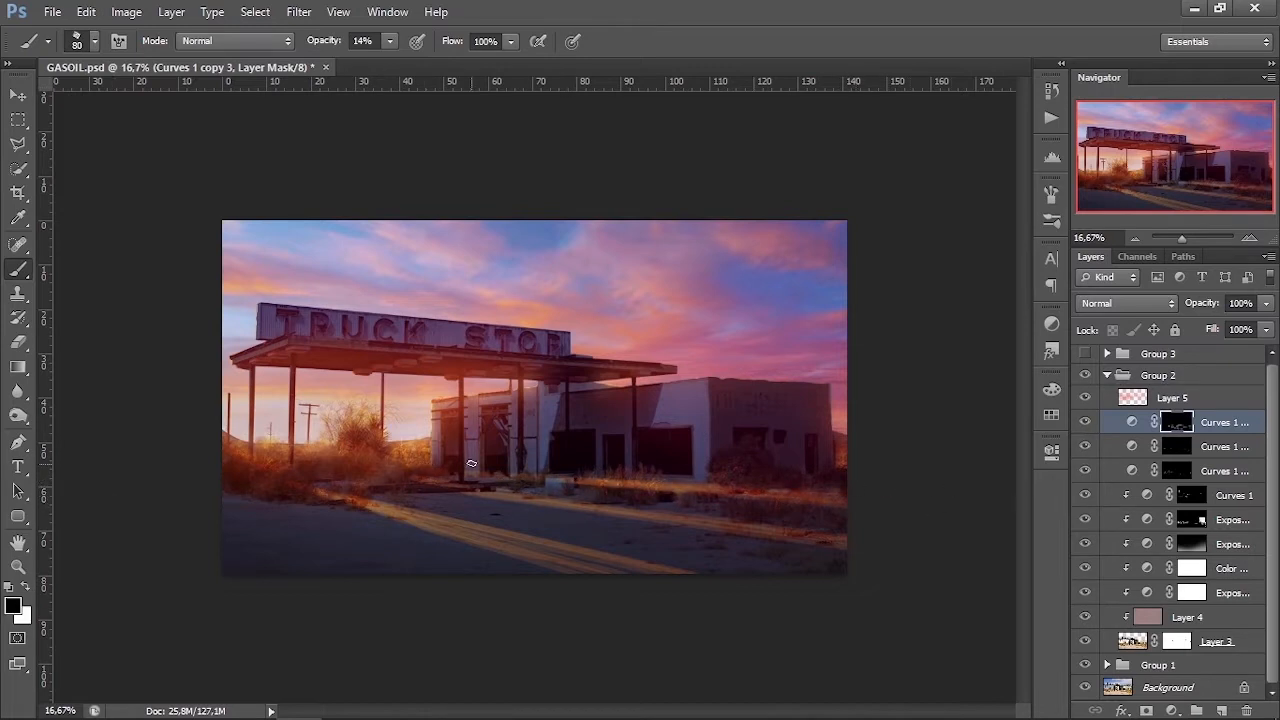
Step: Set the brush to 96 px and 81% opacity, clear the streak by the building's base, and compare the light streaks
right_click(480, 448)
click(1051, 195)
click(707, 271)
click(1051, 195)
drag(389, 41, 457, 77)
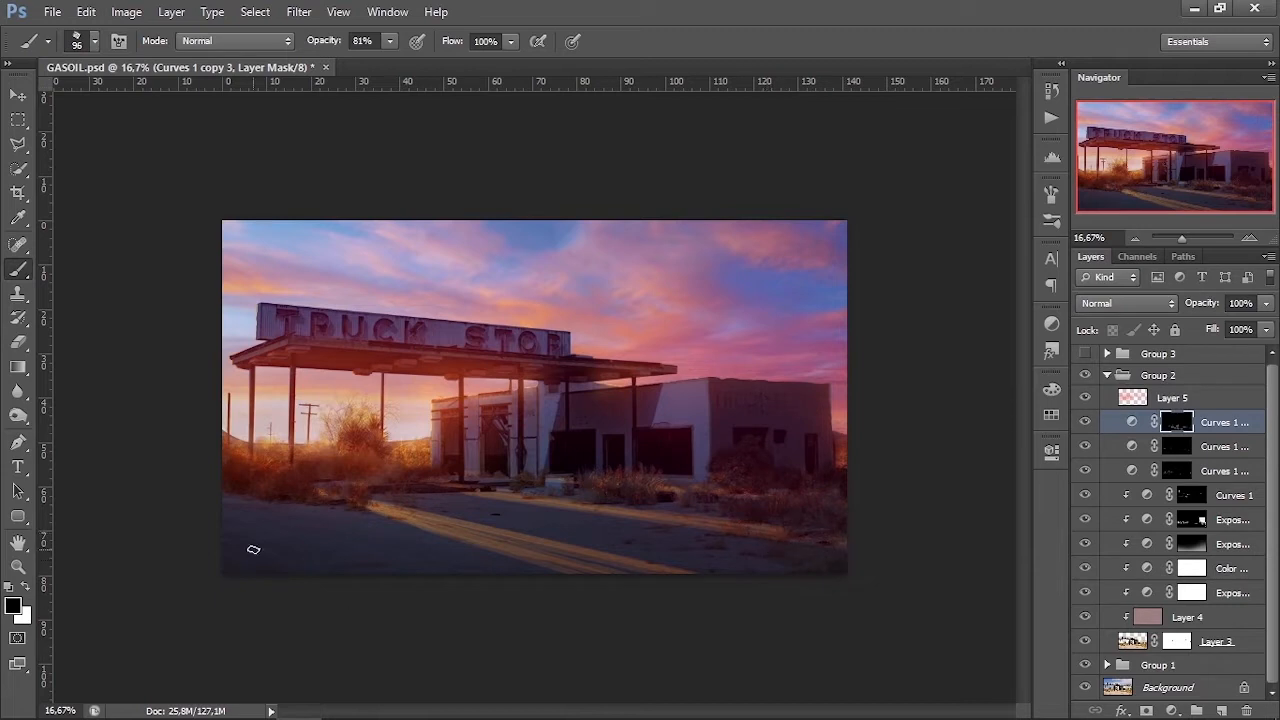
click(1084, 422)
click(1084, 422)
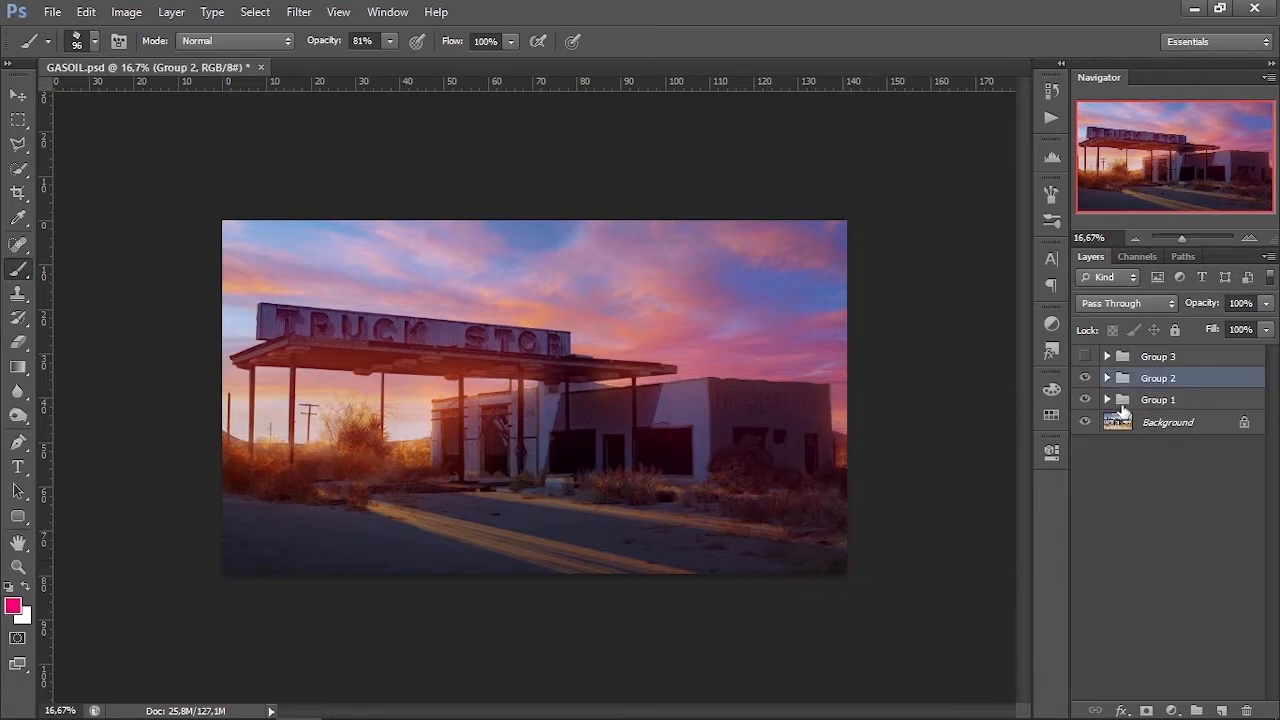
Step: Save the document and combine Group 1 and Group 2 into a group named bg
key(ctrl+s)
key(ctrl+plus)
shift+click(1130, 399)
key(ctrl+g)
double_click(1158, 378)
text(bg)
key(Return)
Step: Check the bg group's effect, show and expand Group 3, and hide Layer 1 copy so only the car appears
click(1084, 377)
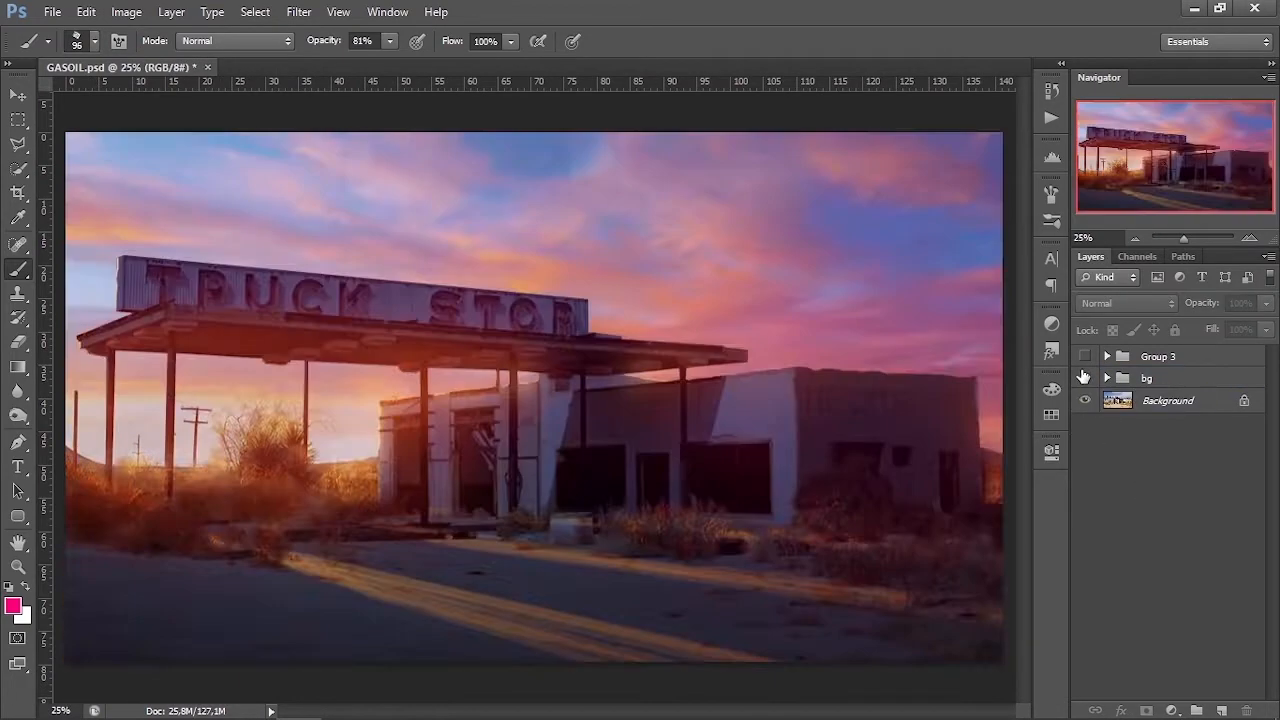
click(1084, 377)
click(1084, 356)
click(1107, 356)
click(1085, 379)
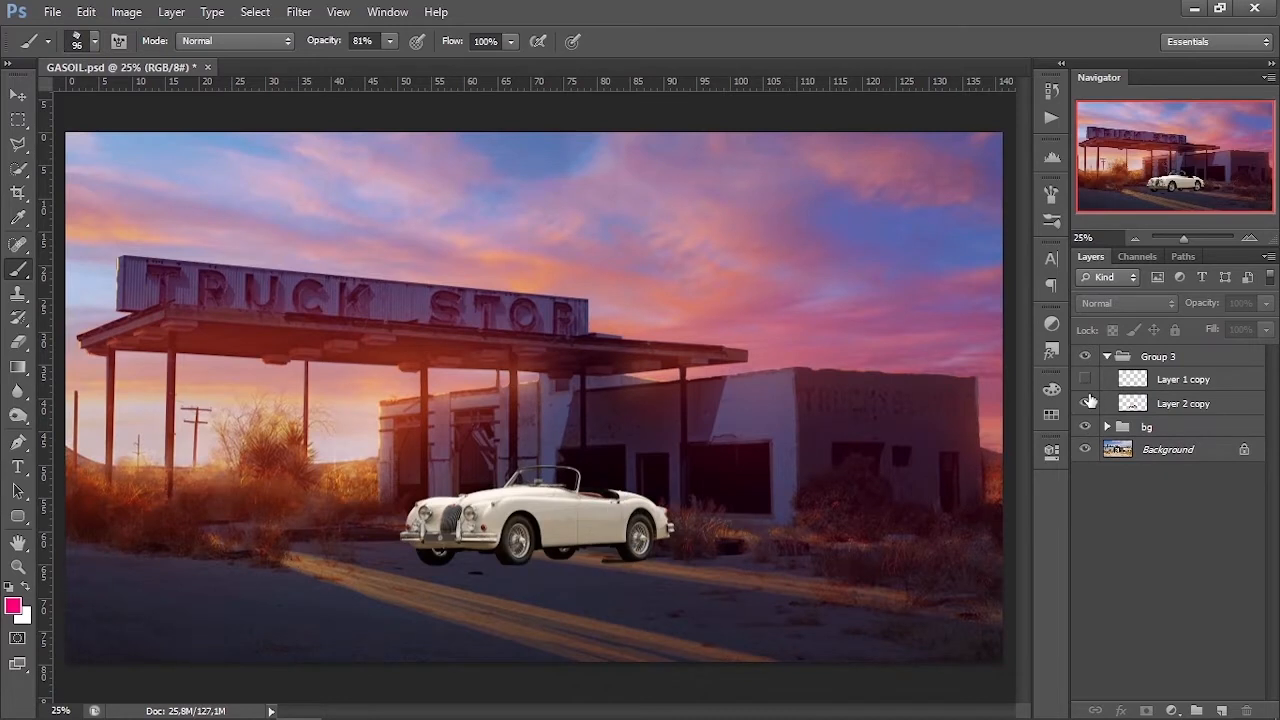
click(1132, 403)
key(ctrl+t)
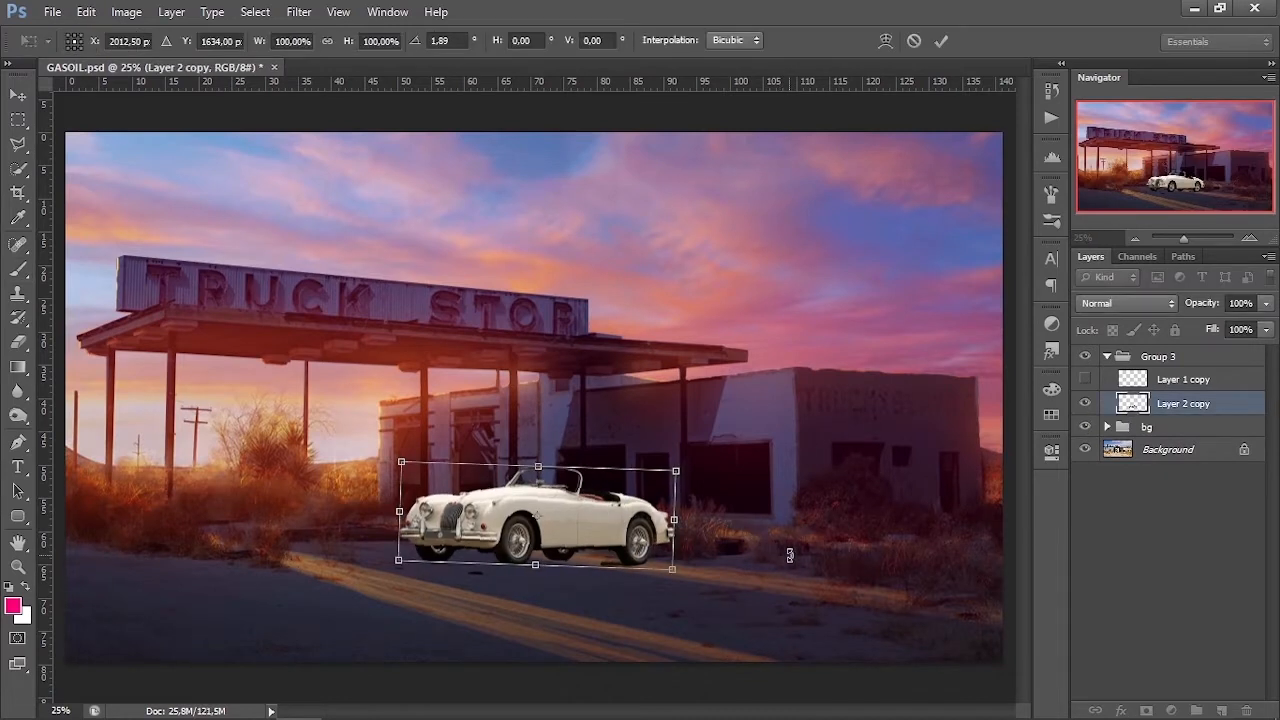
key(Escape)
click(1085, 379)
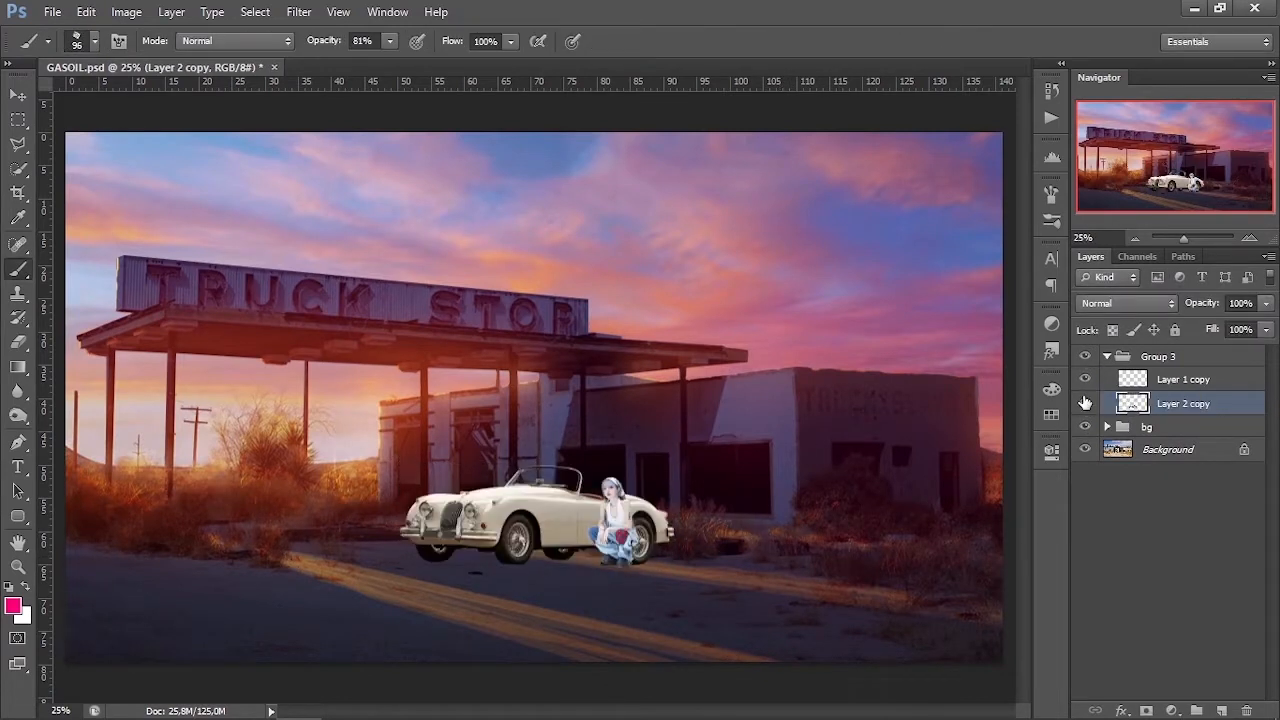
key(ctrl+t)
key(Escape)
click(1085, 379)
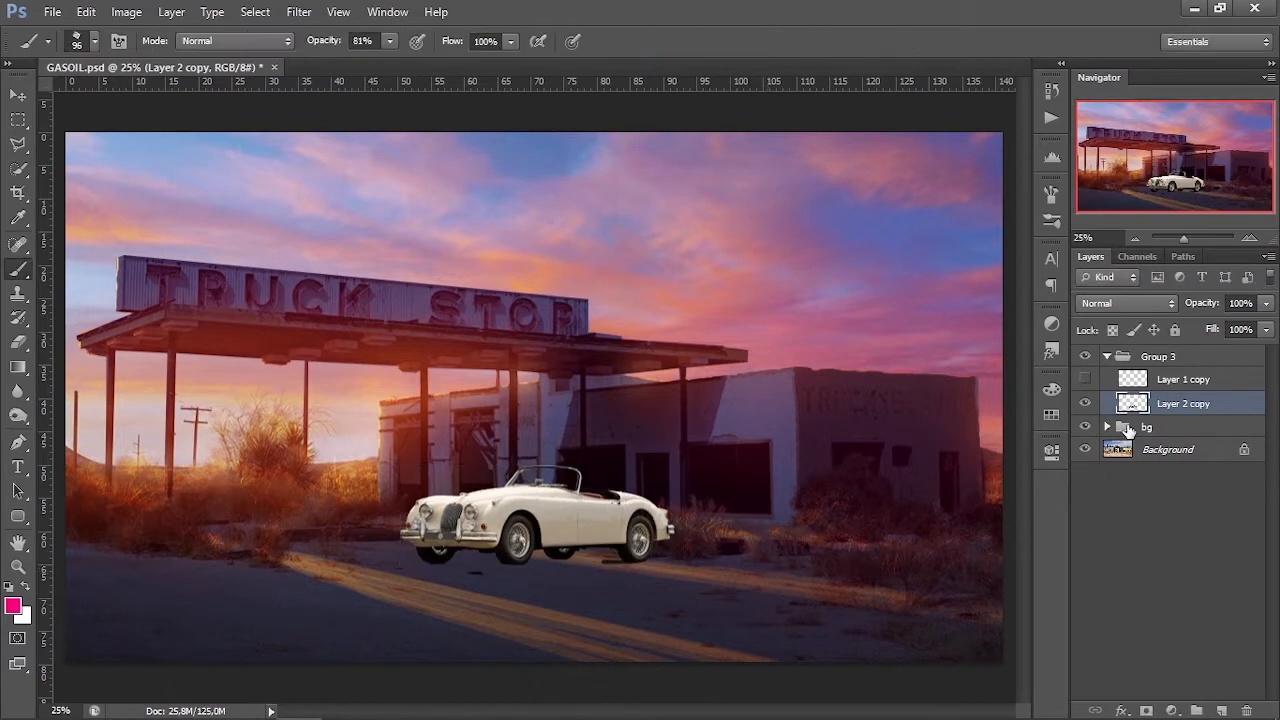
Step: Stamp the visible background into a new layer with Group 3 hidden, and place it above the car layer
click(1084, 356)
click(1125, 428)
key(ctrl+alt+shift+e)
click(1085, 356)
drag(1187, 426, 1187, 398)
Step: Clip the stamped layer to the car, set it to Overlay blending and apply the Average blur
right_click(1240, 403)
click(1120, 301)
click(1127, 303)
click(1100, 234)
click(299, 12)
mouse_move(308, 201)
click(543, 262)
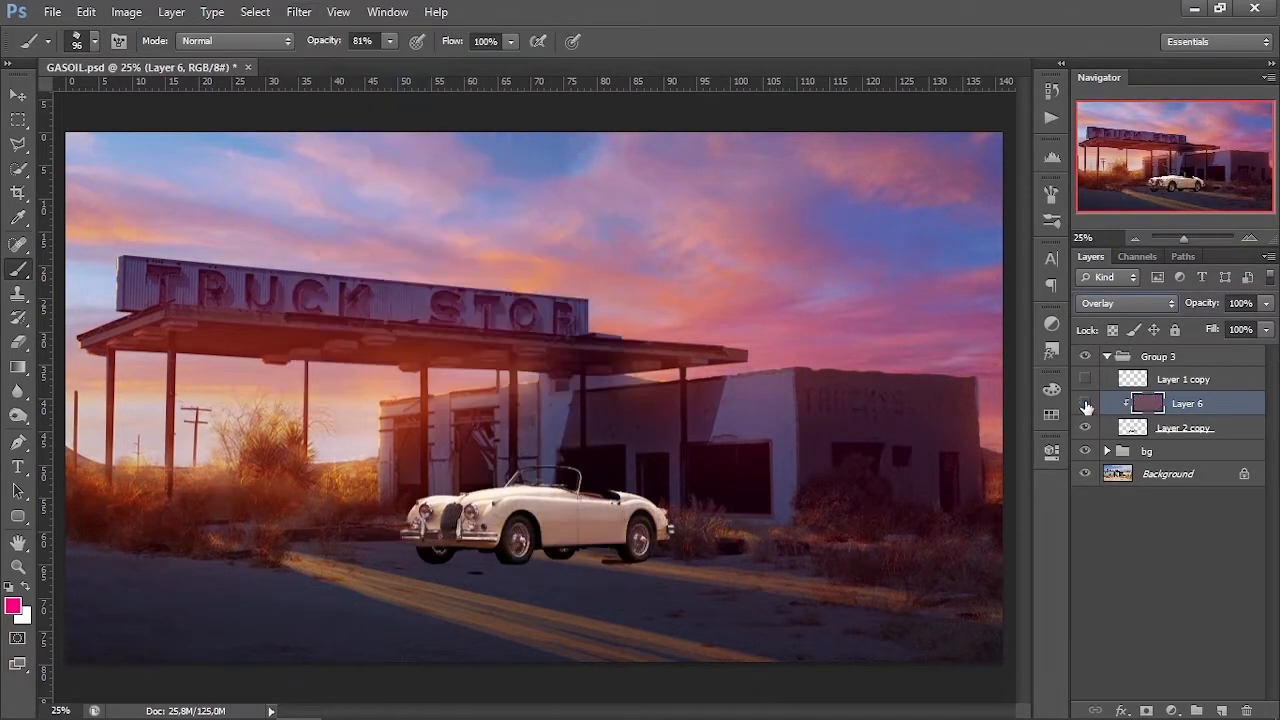
Step: Set up a 25 px eraser at 100% opacity for the car layer and check the car by toggling its visibility
click(1183, 428)
key(e)
right_click(705, 459)
click(735, 508)
key(Return)
drag(314, 41, 398, 62)
click(1085, 427)
click(1085, 427)
Step: Add a Color Lookup adjustment using NightFromDay.CUBE, clip it to the car and lower its opacity
click(1172, 710)
click(1160, 580)
click(871, 444)
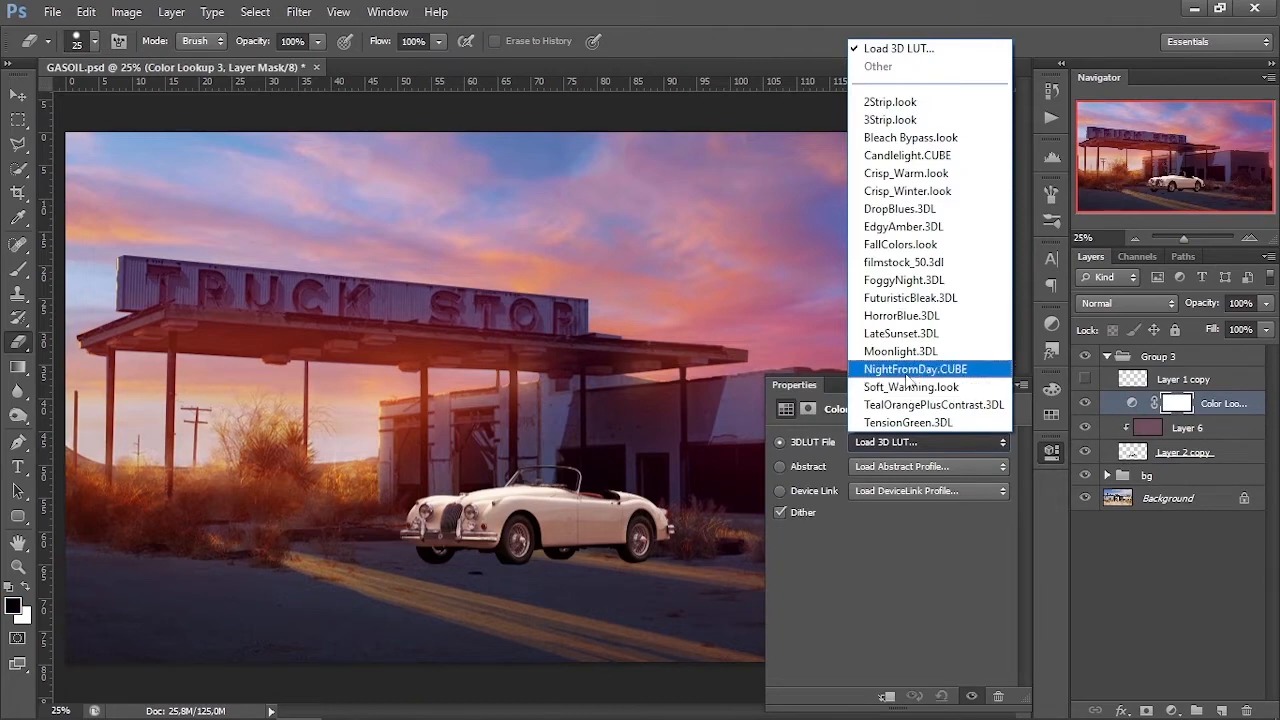
click(909, 369)
right_click(1240, 403)
click(1135, 302)
mouse_move(1147, 404)
mouse_down()
mouse_move(1149, 429)
mouse_move(1154, 405)
mouse_up()
drag(1266, 305, 1217, 320)
Step: Add an Exposure adjustment above Layer 6 to darken the car, with the Color Lookup layer hidden
click(1182, 424)
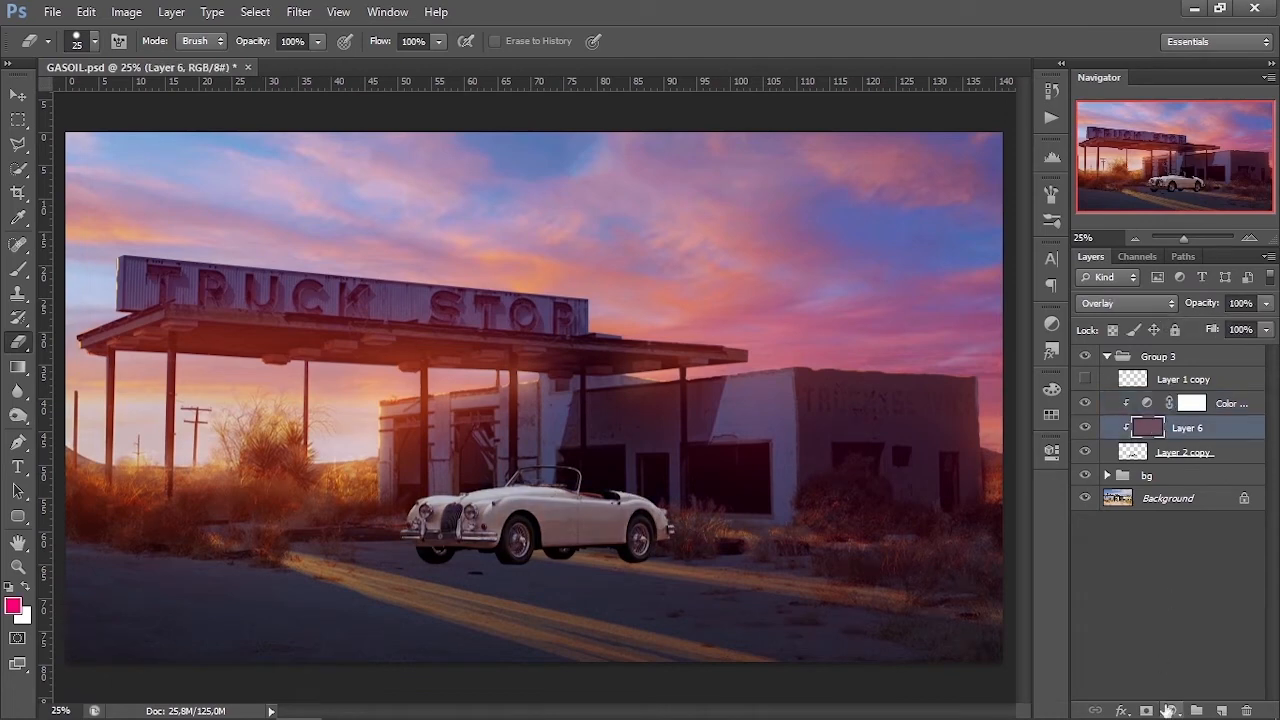
click(1171, 710)
click(1130, 427)
drag(888, 490, 840, 490)
click(996, 386)
click(1085, 403)
double_click(1146, 429)
click(996, 386)
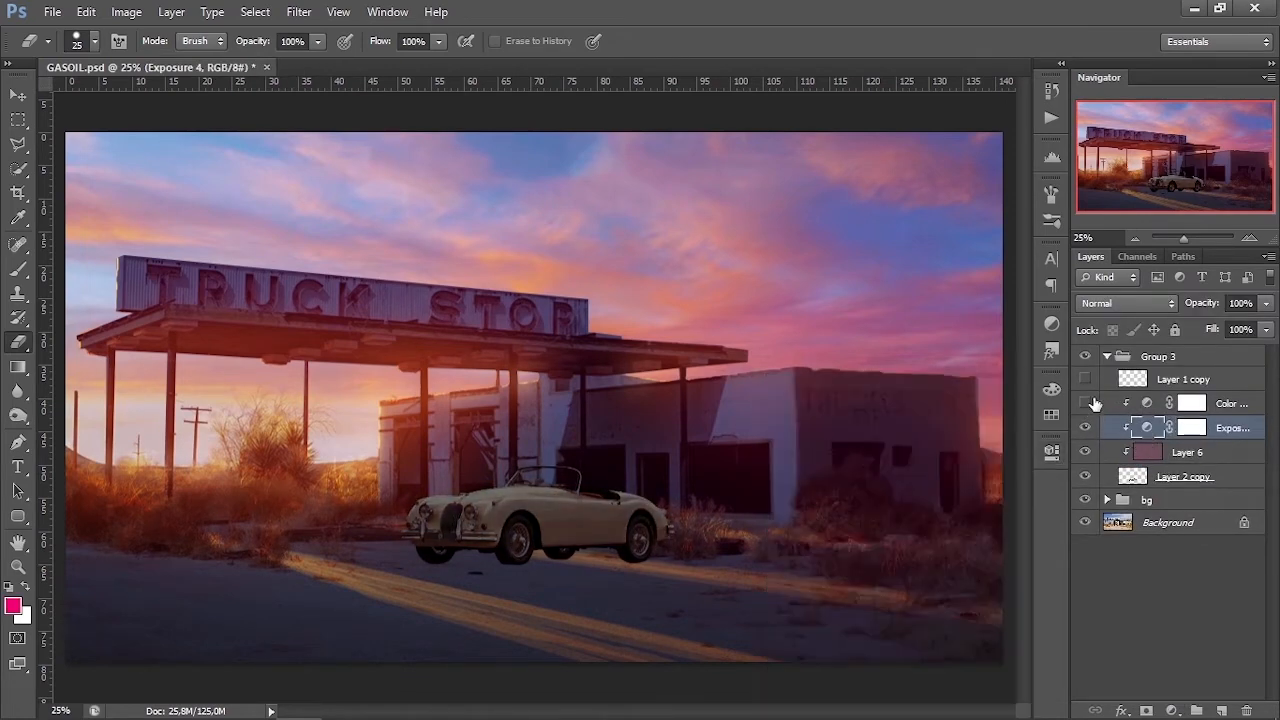
Step: Show the car's Color Lookup adjustment again and raise its opacity to 100%
click(1085, 403)
double_click(1146, 403)
click(996, 386)
click(1265, 303)
drag(1222, 325, 1273, 326)
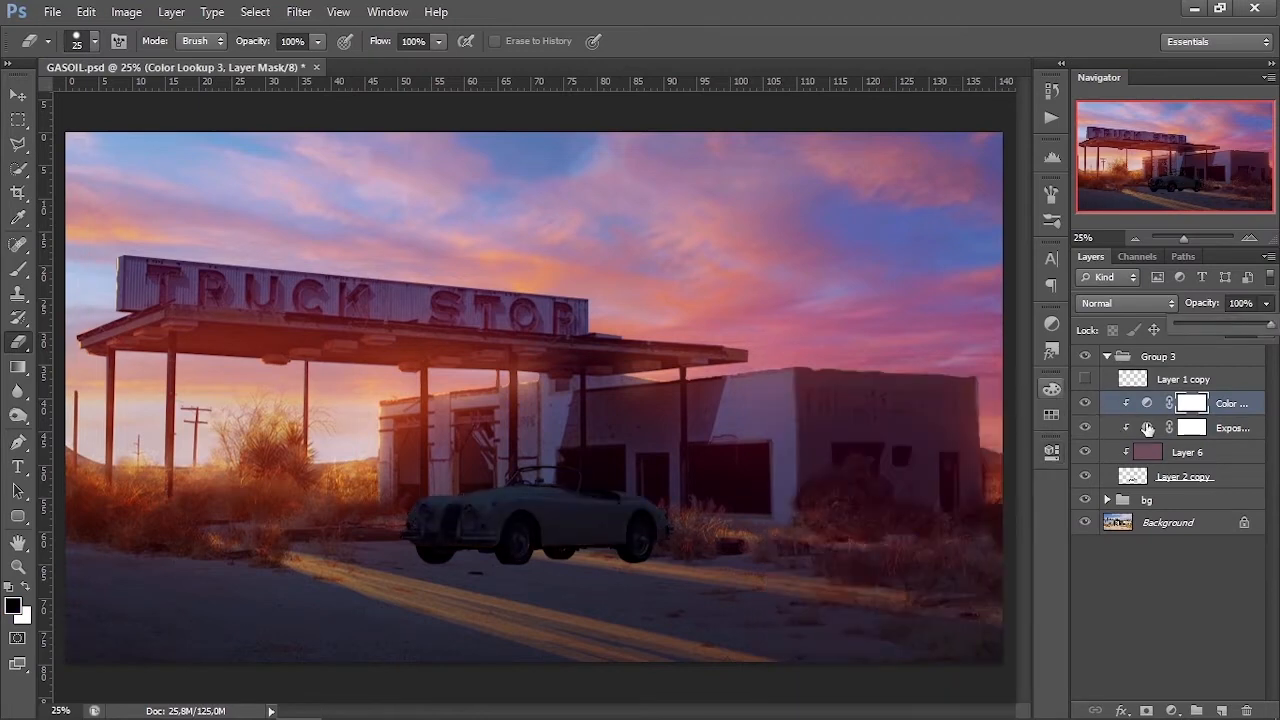
Step: Brighten the car's Exposure adjustment and reduce the Color Lookup opacity to 65%
double_click(1146, 428)
drag(840, 490, 871, 490)
click(1112, 402)
click(1265, 303)
drag(1268, 325, 1232, 325)
Step: Move the Screen-mode Layer 5 out of the bg group to the top of the layer stack, and collapse the groups
click(1134, 238)
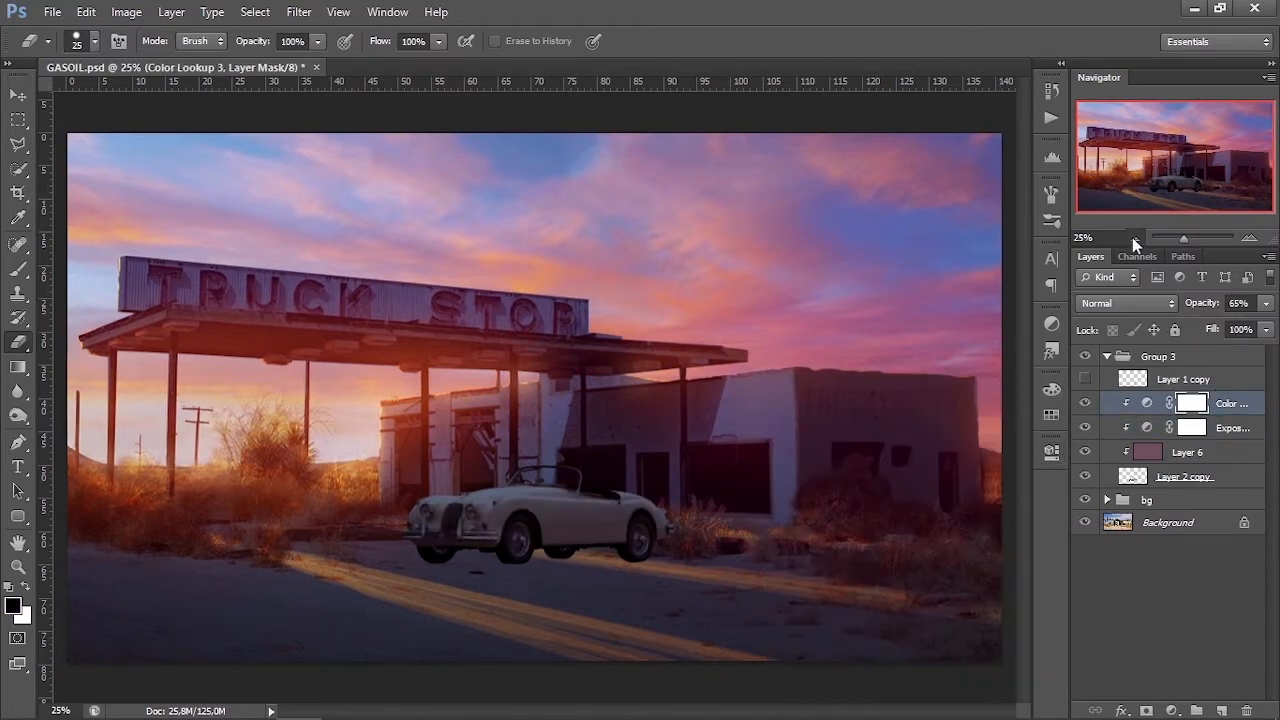
click(1107, 499)
click(1172, 521)
click(1122, 521)
drag(1148, 547, 1160, 354)
click(1107, 381)
click(1107, 402)
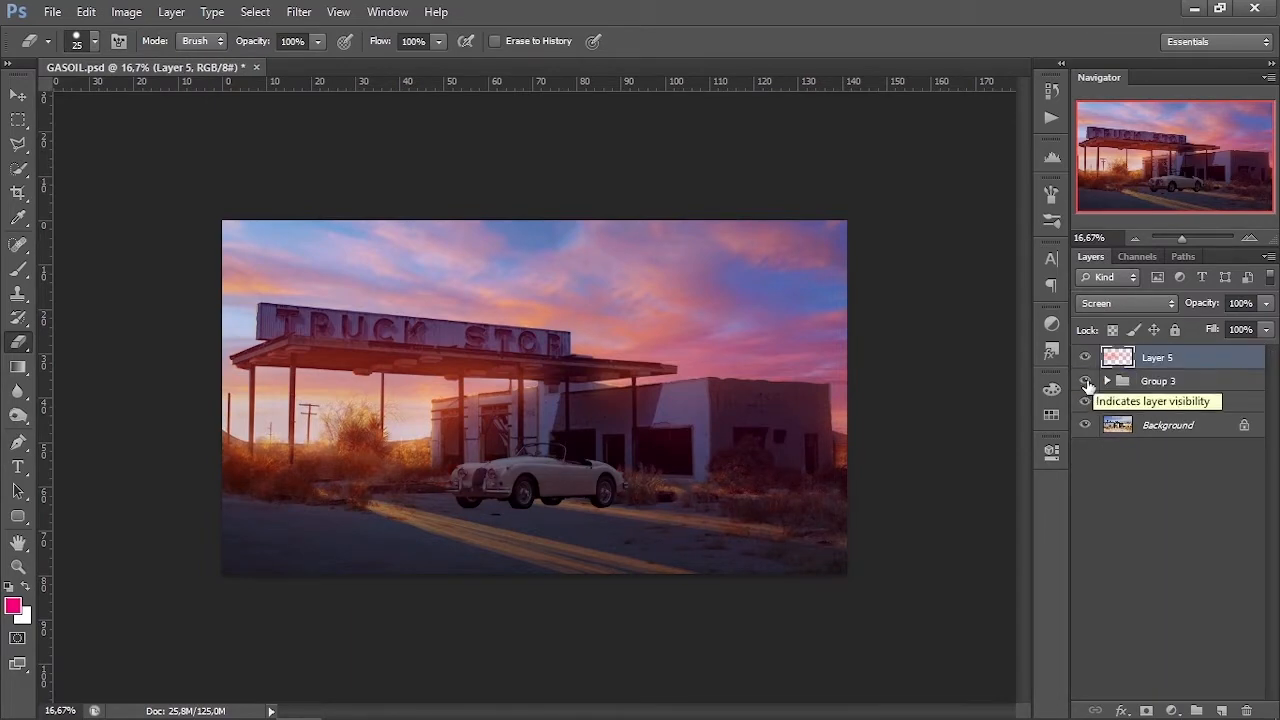
Step: Expand Group 3, identify the car layer by toggling its visibility, and duplicate it
click(1107, 381)
click(1251, 238)
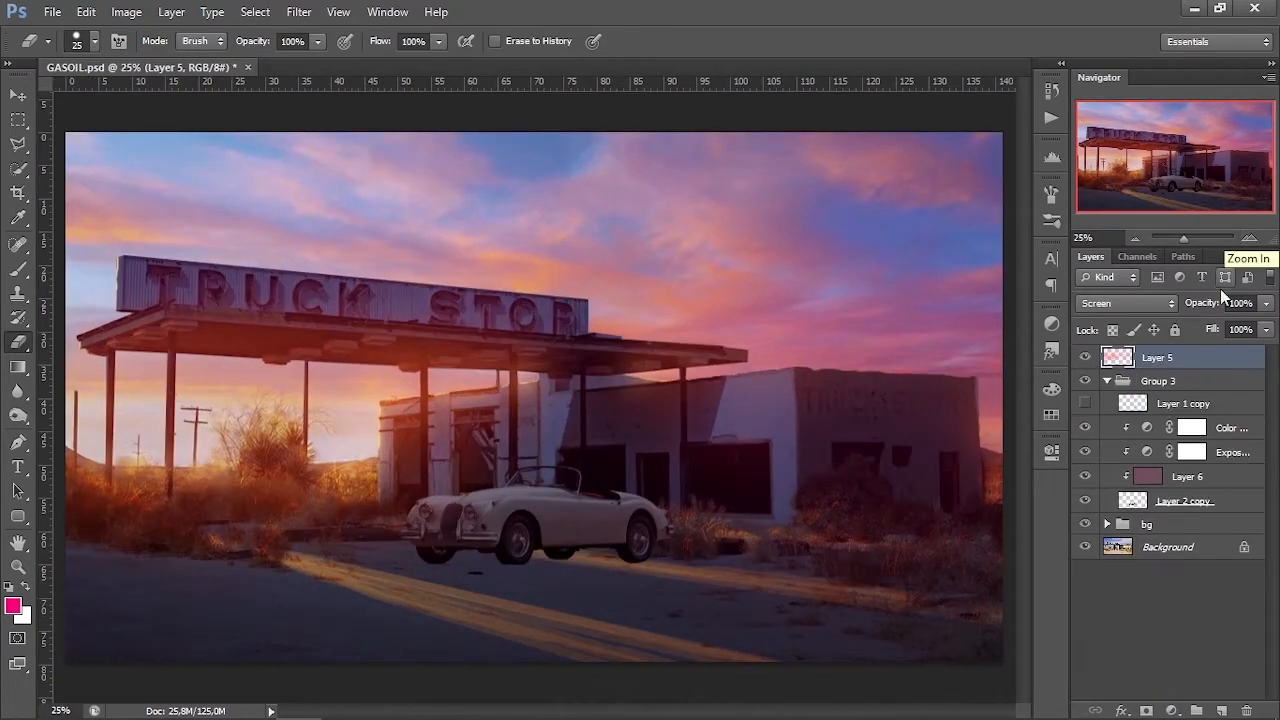
click(1085, 500)
click(1085, 500)
click(1138, 507)
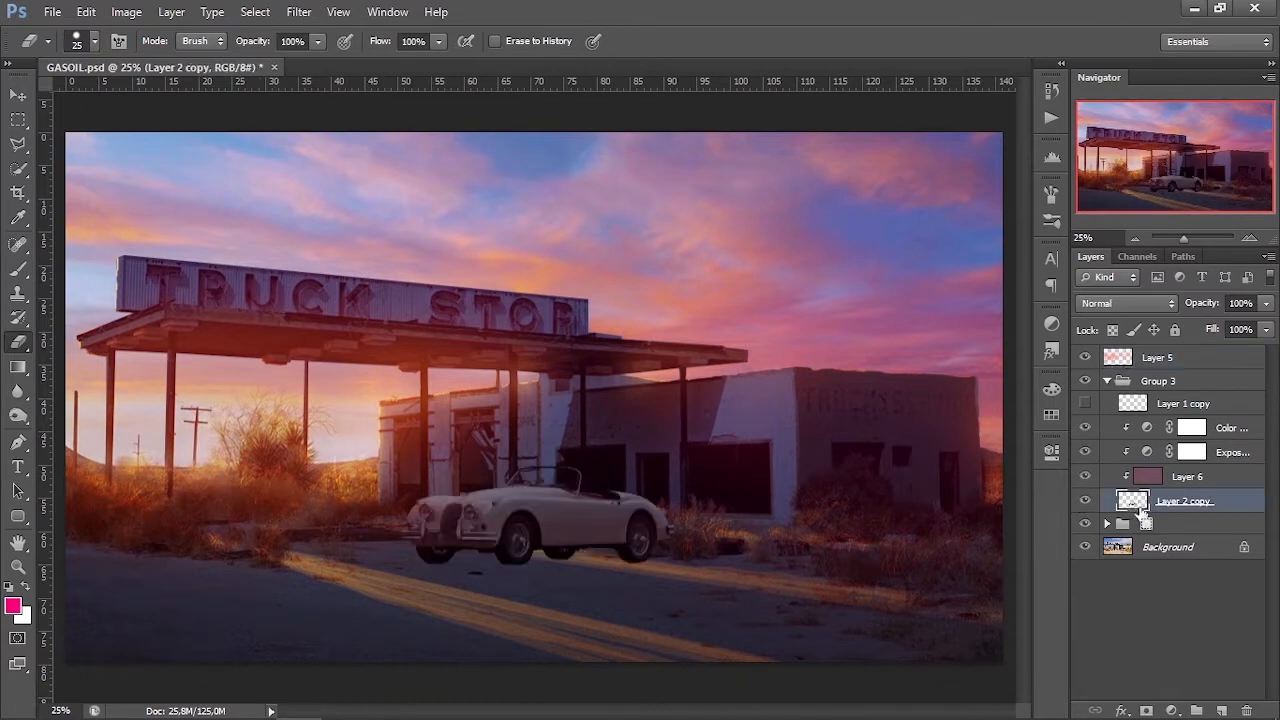
key(ctrl+j)
Step: Darken the lower copy of the car with an image adjustment to use it as a shadow
click(1140, 523)
click(126, 11)
mouse_move(154, 59)
click(405, 115)
key(Return)
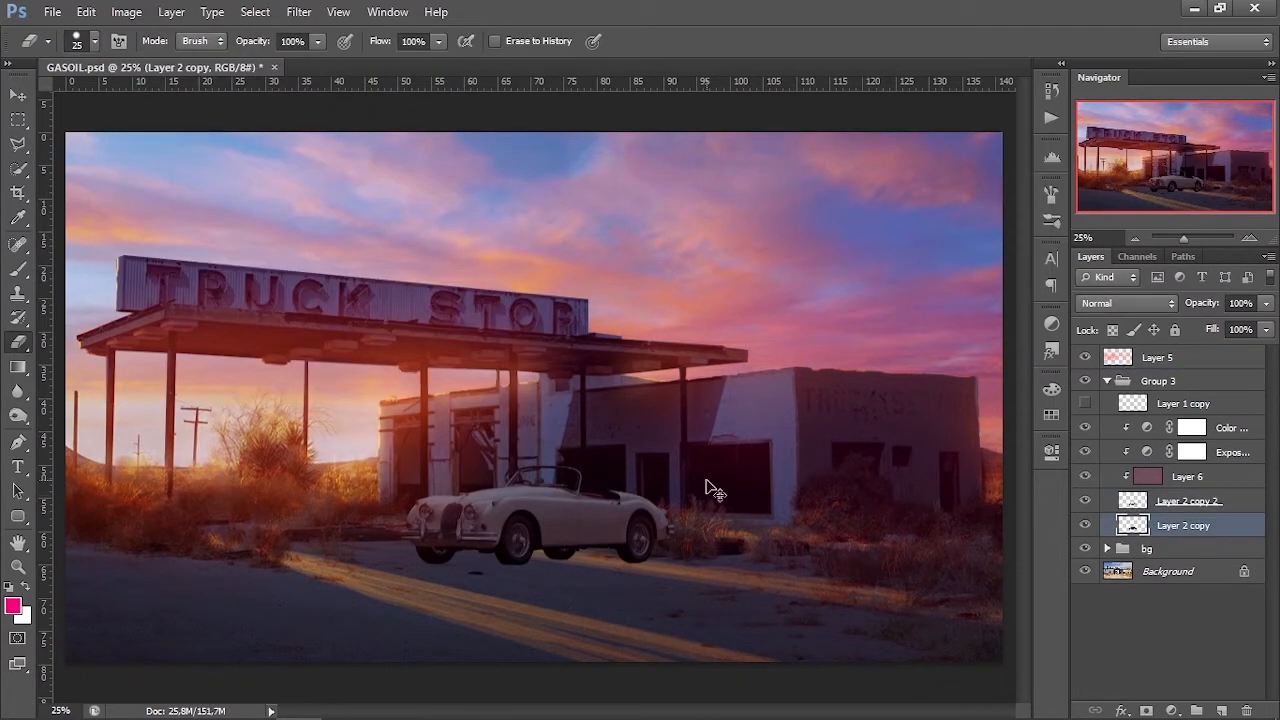
Step: Flip the darkened car copy vertically and move it below the car so it lines up with the wheels
key(ctrl+t)
right_click(588, 494)
click(640, 468)
drag(599, 505, 603, 613)
drag(806, 628, 794, 625)
drag(616, 658, 728, 594)
drag(655, 558, 649, 558)
Step: Distort the flipped copy's corners so the shadow stretches across the road to the car's right, and apply the transform
click(1134, 239)
drag(822, 616, 986, 623)
key(Up)
key(Right)
key(Right)
key(Right)
key(Down)
mouse_move(976, 577)
mouse_down()
mouse_move(1016, 571)
mouse_move(1006, 548)
mouse_up()
key(Return)
Step: Fill the gap between the car's underside and the shadow with black using a 36 px textured brush
key(e)
click(1249, 238)
click(1249, 238)
click(1249, 238)
drag(1183, 155, 1179, 184)
key(ctrl+plus)
key(v)
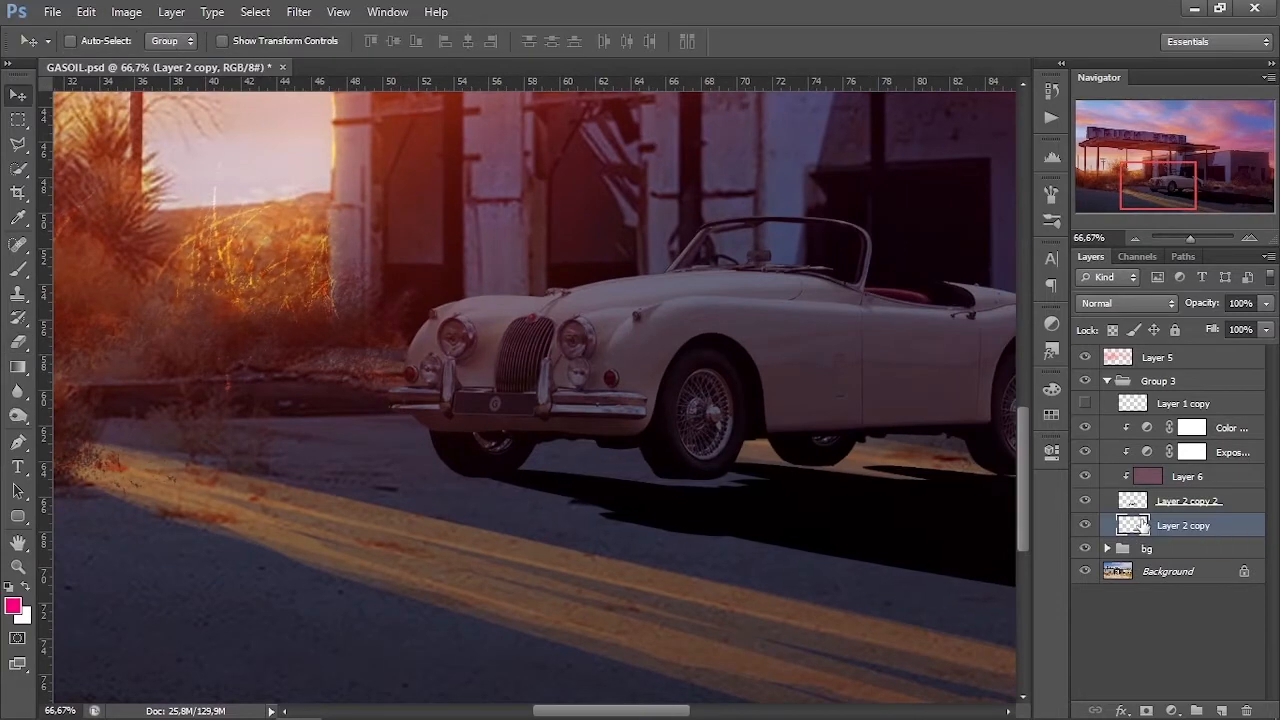
key(b)
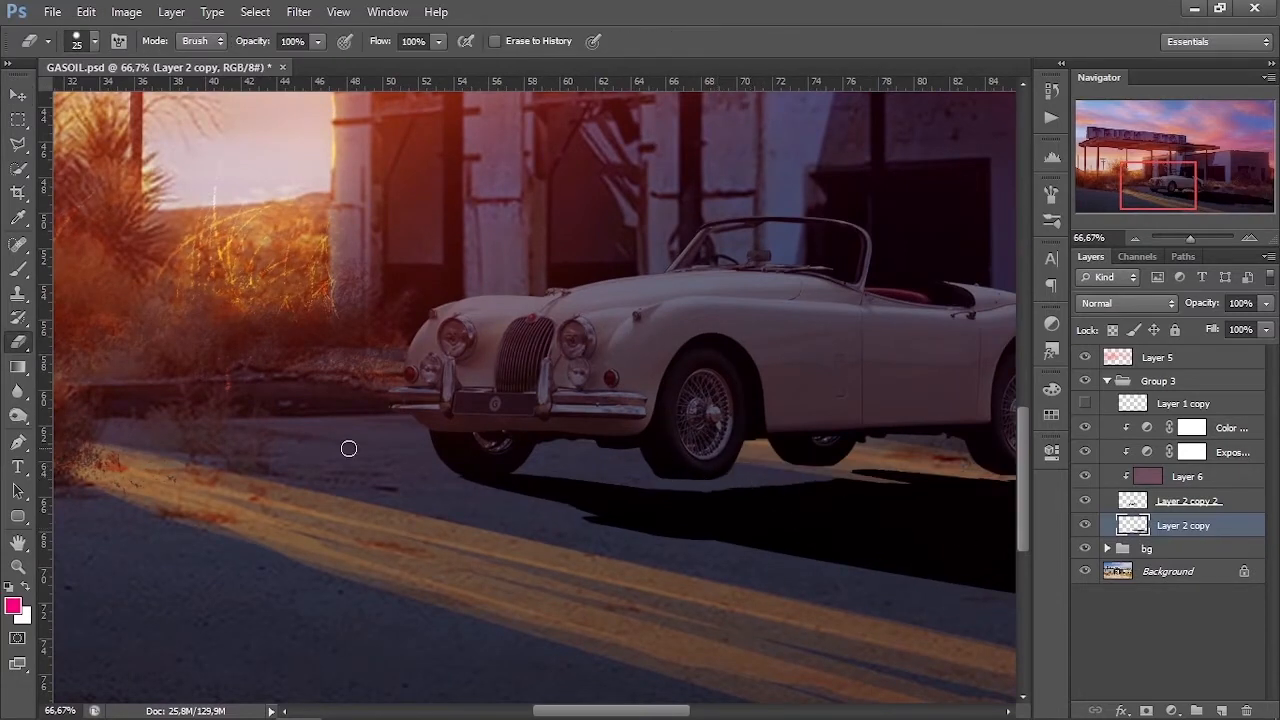
click(9, 587)
right_click(798, 468)
click(849, 512)
drag(390, 41, 408, 61)
click(677, 489)
right_click(809, 466)
scroll(888, 608, down, 3)
click(926, 670)
click(1050, 195)
click(1046, 197)
right_click(791, 470)
double_click(847, 670)
mouse_move(725, 484)
mouse_down()
mouse_move(669, 483)
mouse_move(895, 479)
mouse_move(543, 434)
mouse_up()
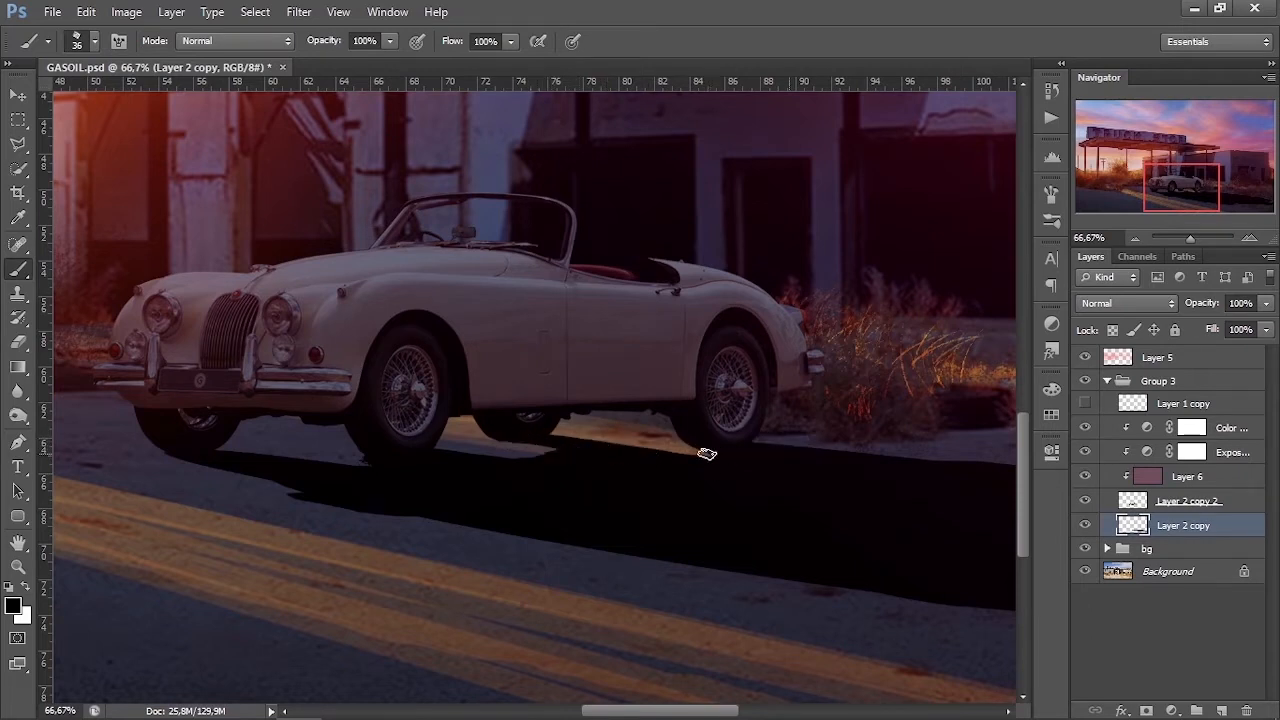
mouse_move(612, 442)
mouse_down()
mouse_move(323, 451)
mouse_move(516, 440)
mouse_up()
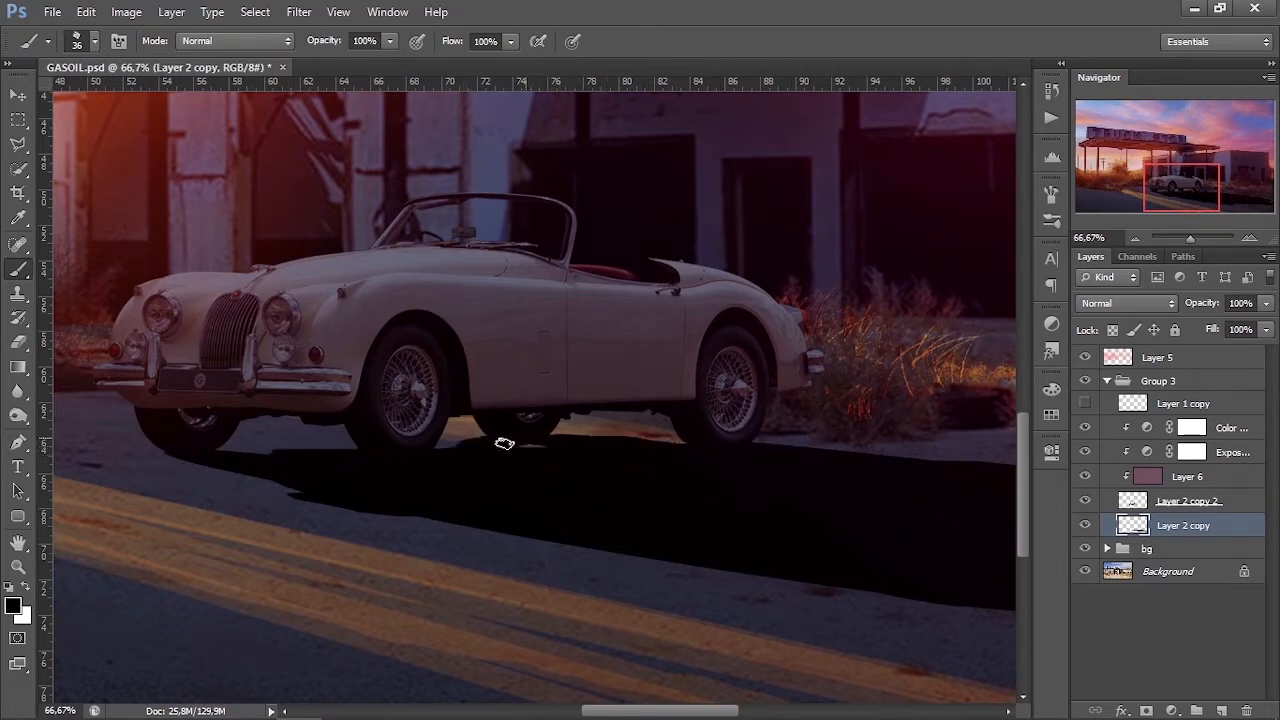
Step: Set the eraser to a textured brush tip at 33 px for cleaning up the shadow
click(17, 342)
right_click(490, 426)
click(612, 652)
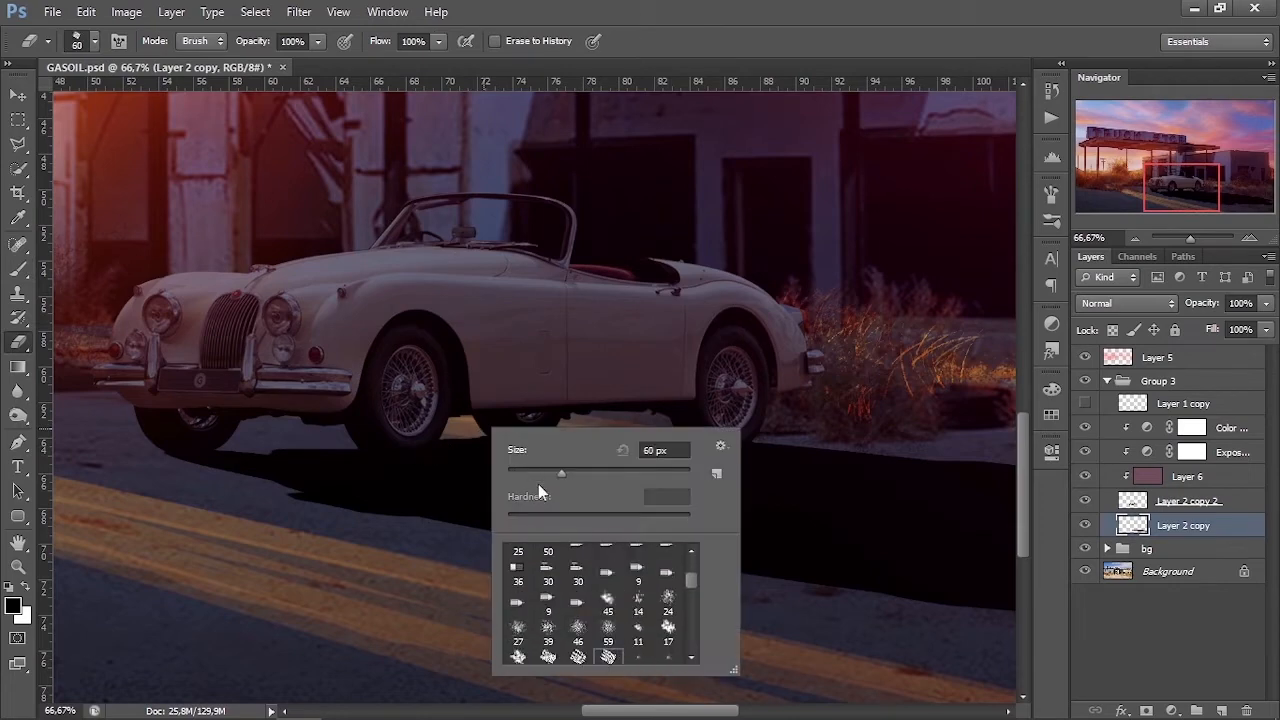
click(535, 473)
key(Return)
click(1135, 239)
click(1135, 239)
click(1130, 303)
click(1139, 303)
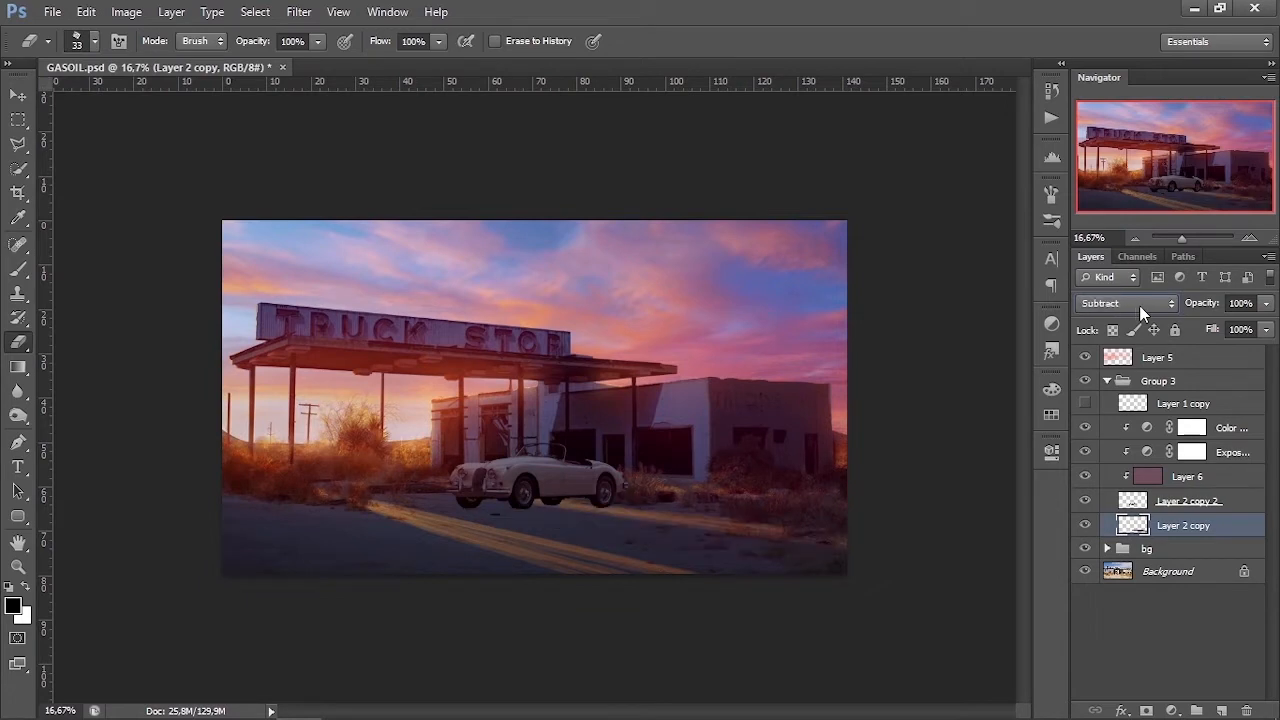
click(1139, 305)
click(1105, 9)
Step: Add a layer mask to the shadow and fade its far end with a large soft black brush at reduced opacity
click(1146, 709)
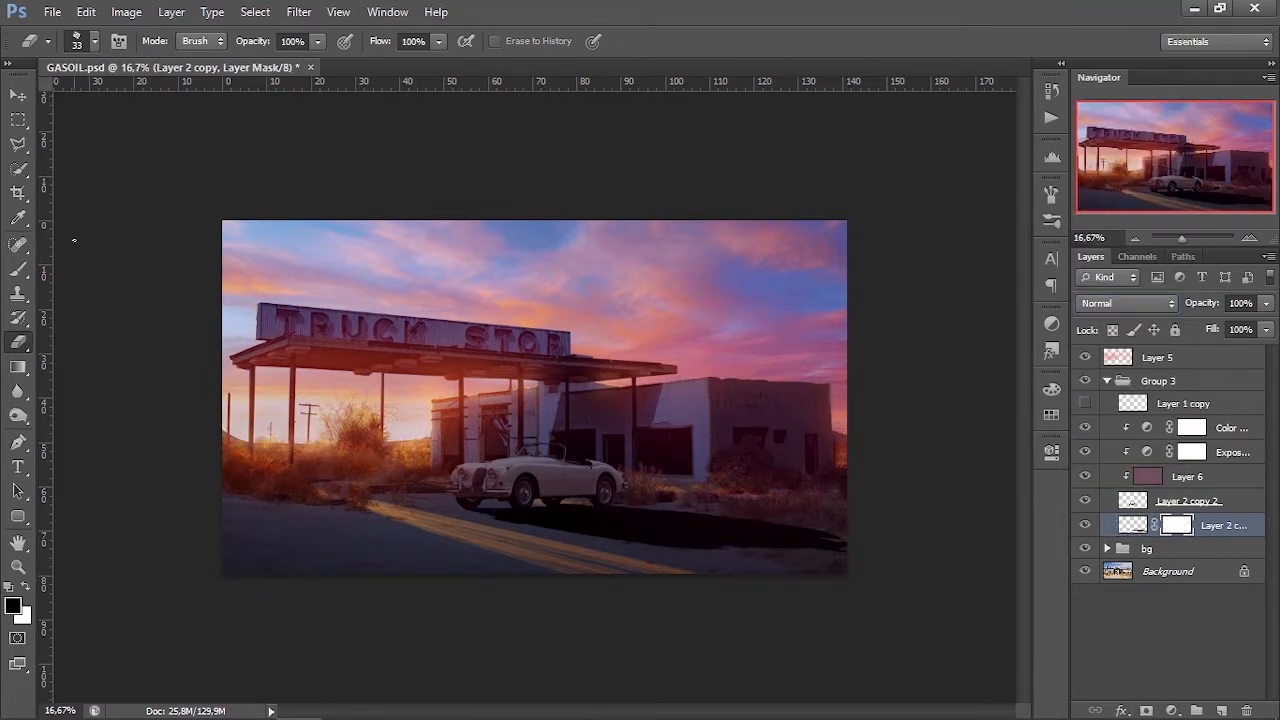
click(18, 269)
right_click(574, 375)
scroll(708, 598, up, 5)
click(667, 504)
drag(700, 419, 763, 419)
drag(335, 41, 298, 58)
drag(850, 566, 540, 577)
mouse_move(820, 558)
mouse_down()
mouse_move(769, 588)
mouse_move(830, 596)
mouse_up()
Step: Restore the shadow around the wheels on its mask with a 58 px soft white brush at 100% opacity
click(1249, 238)
click(1249, 238)
click(1249, 238)
click(1249, 238)
drag(1175, 156, 1182, 187)
right_click(292, 360)
drag(483, 405, 397, 405)
click(390, 41)
drag(403, 58, 478, 58)
key(x)
right_click(434, 424)
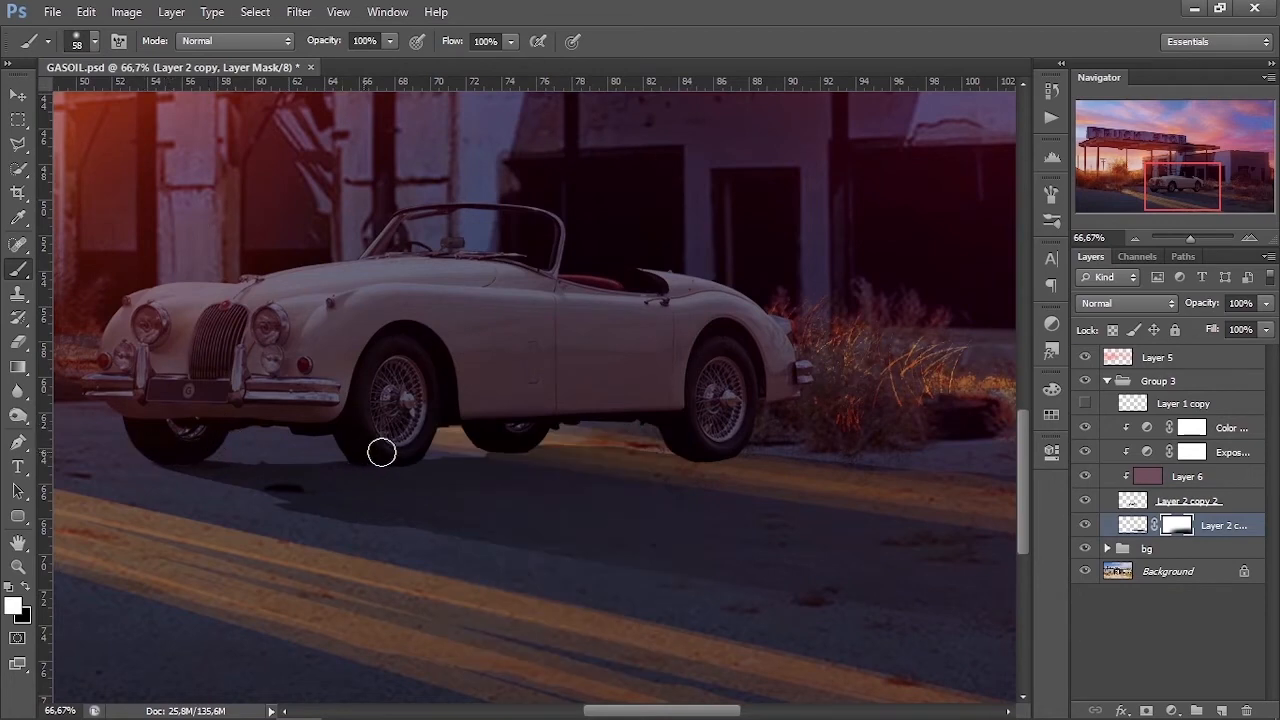
drag(518, 440, 762, 450)
Step: Strengthen the shadow beneath the car on its mask with a 162 px soft white brush at 36% opacity
drag(390, 41, 324, 60)
right_click(360, 482)
click(480, 512)
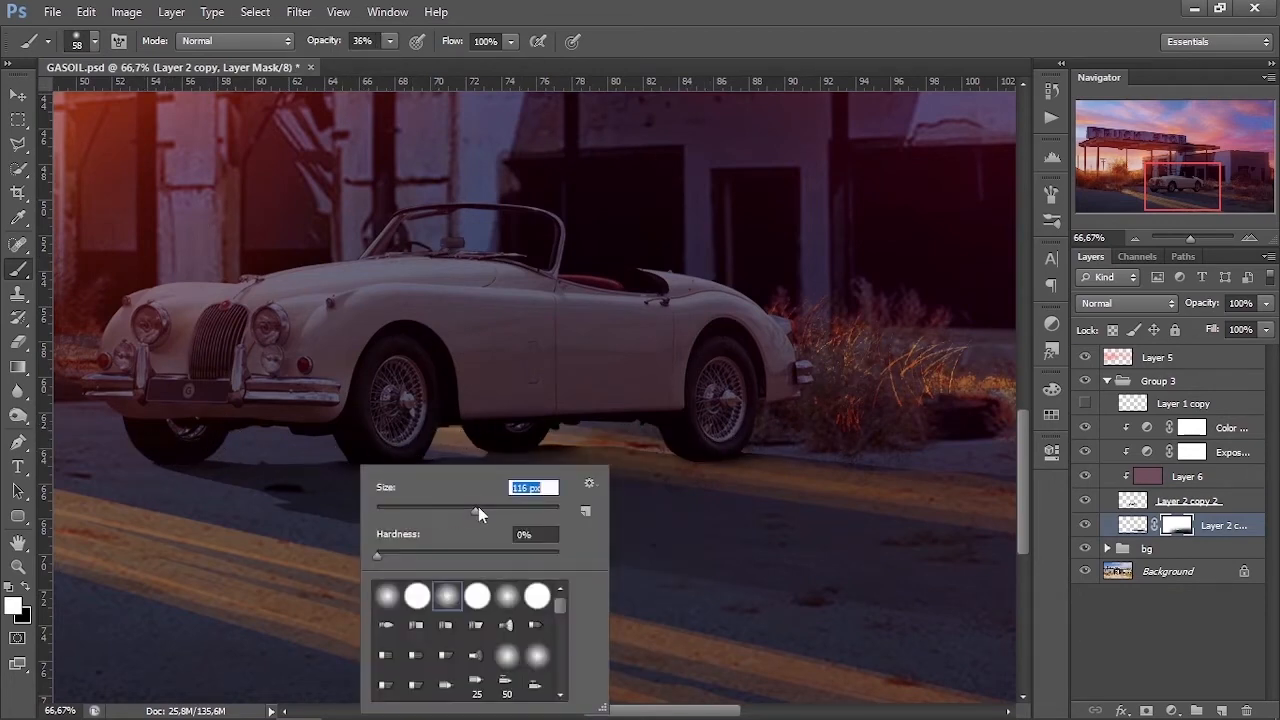
drag(420, 458, 861, 444)
Step: Select the shadow's outer area with an 80 px feathered Polygonal Lasso and apply Gaussian Blur with a radius of 89.2 pixels
click(1134, 238)
click(1134, 238)
click(1134, 238)
click(1134, 238)
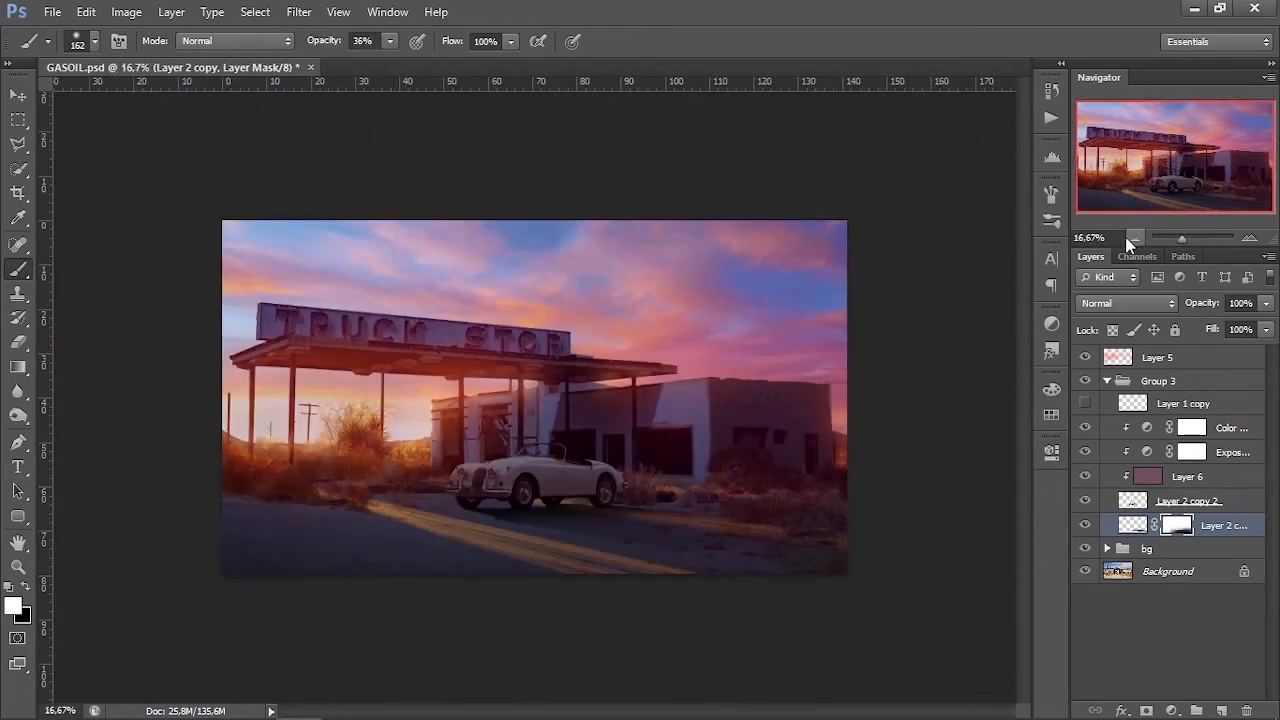
click(18, 143)
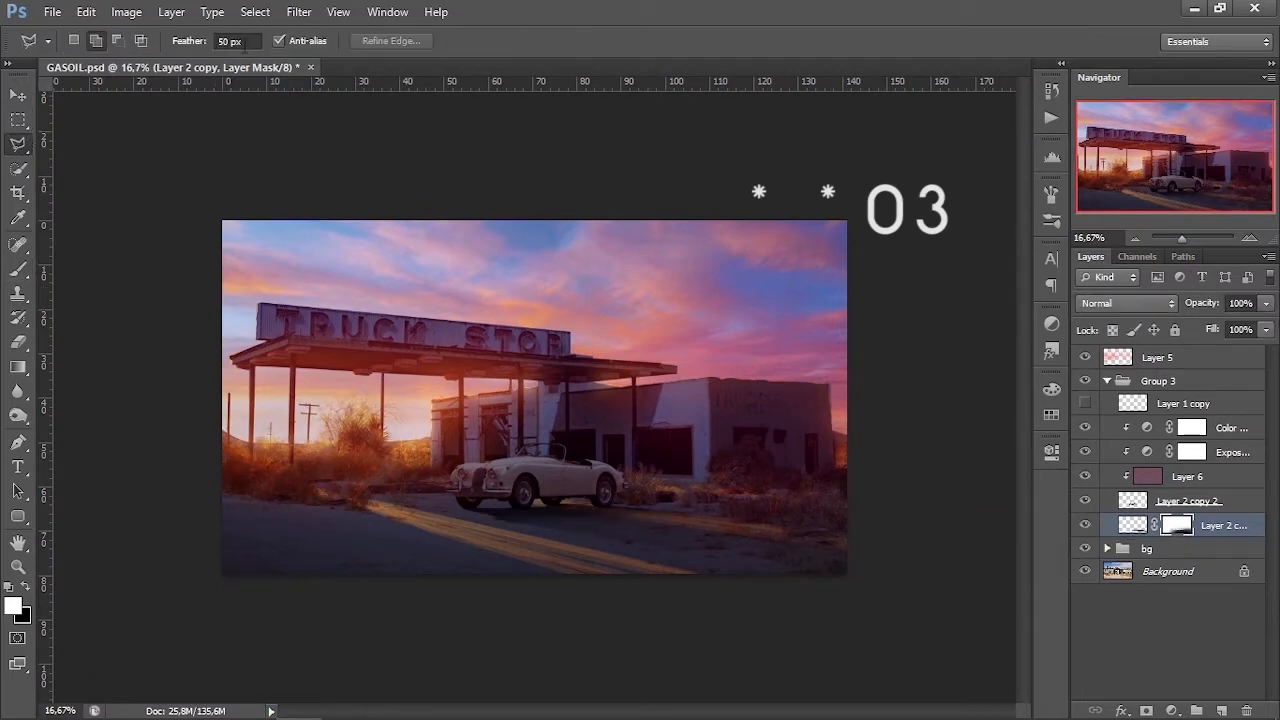
click(443, 524)
click(722, 505)
click(980, 523)
click(852, 624)
click(530, 627)
click(432, 578)
click(443, 524)
click(298, 12)
drag(838, 484, 946, 486)
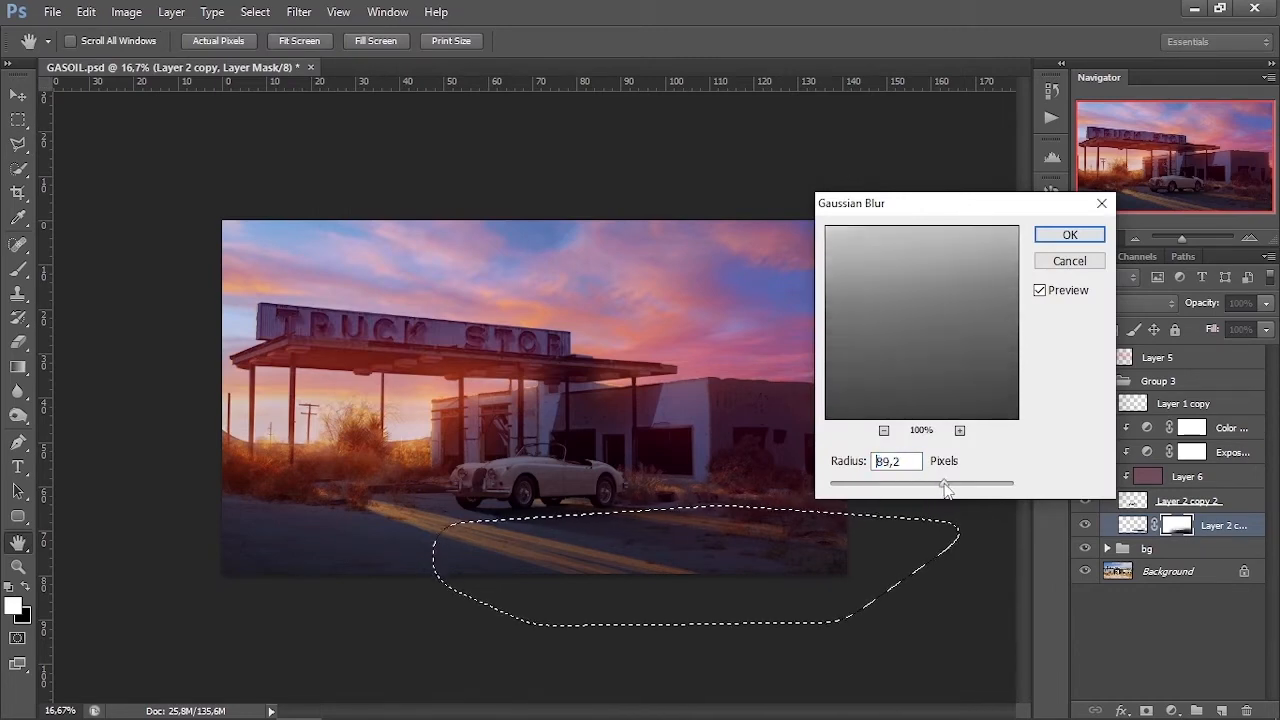
click(1069, 234)
Step: Apply Gaussian Blur to the selected shadow area, deselect, and apply a weaker Gaussian Blur to the whole shadow
click(299, 11)
mouse_move(323, 208)
click(575, 333)
click(900, 486)
click(1069, 234)
key(ctrl+d)
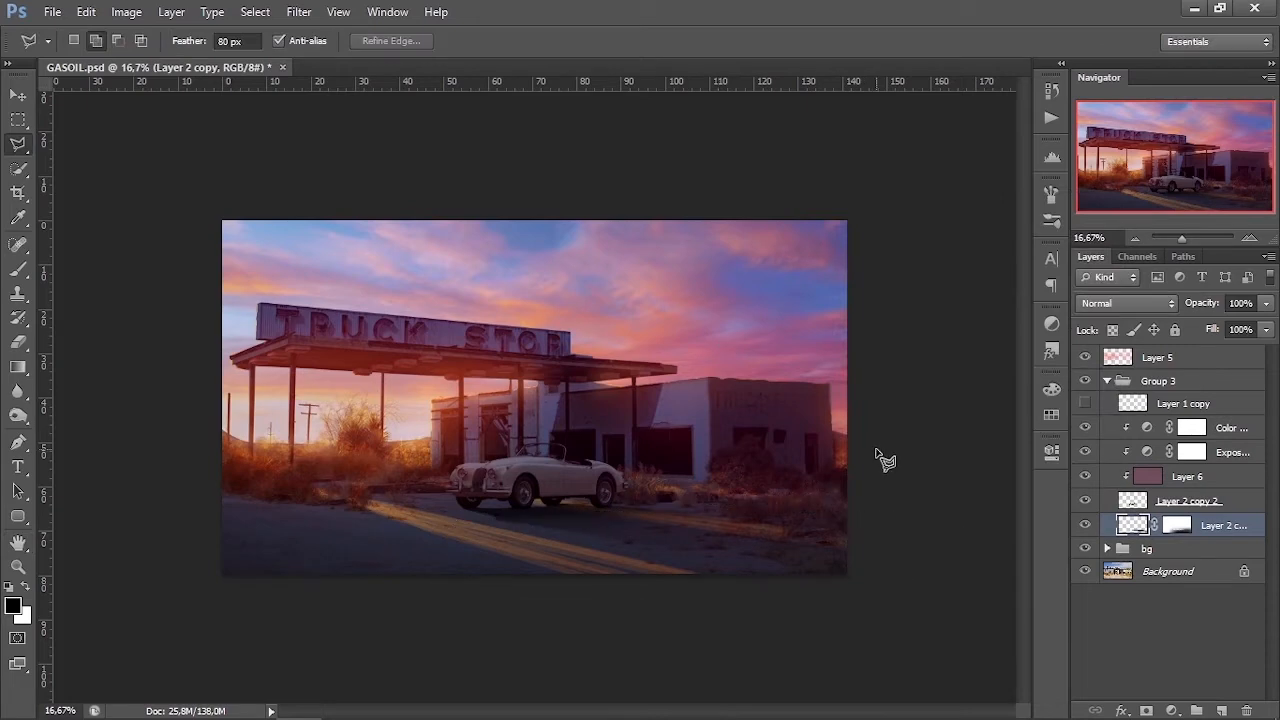
click(299, 11)
mouse_move(323, 208)
click(575, 333)
click(843, 486)
click(1069, 234)
Step: Compare the scene with and without the shadow, the car and the Layer 1 copy layers
key(l)
click(1086, 525)
click(1086, 525)
click(1085, 501)
click(1085, 501)
click(1086, 404)
click(1086, 404)
click(1250, 239)
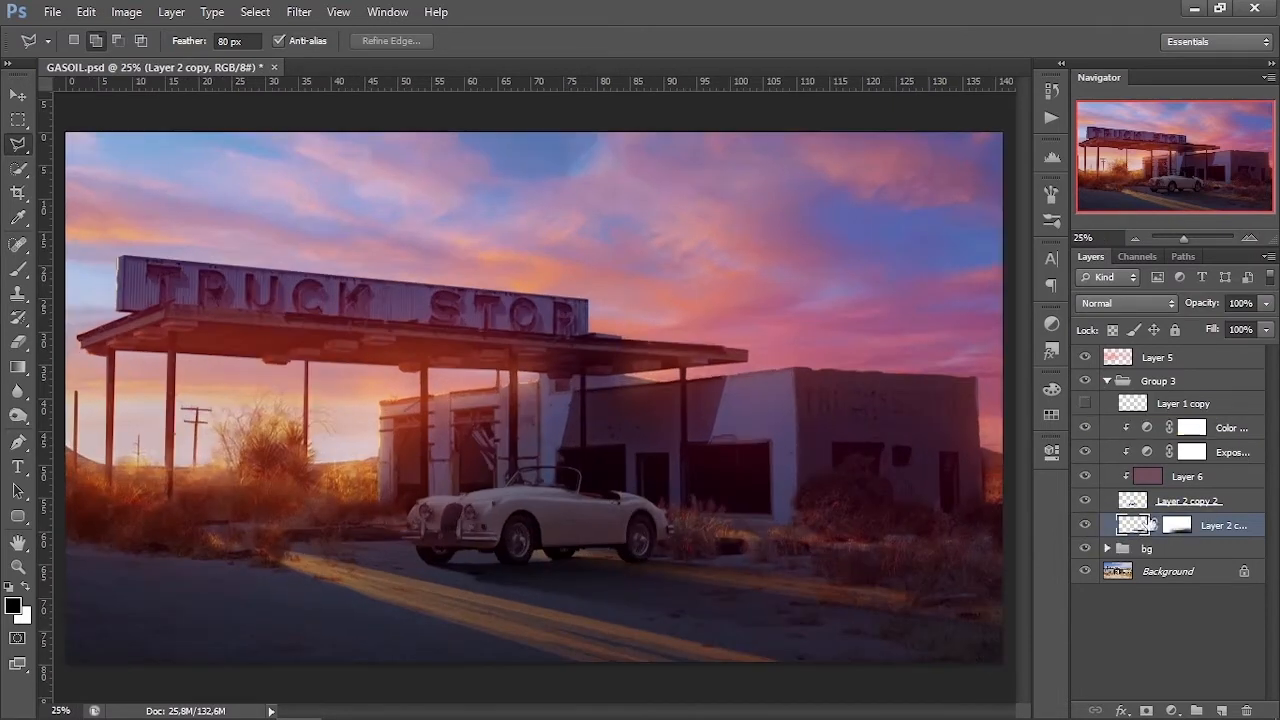
Step: Copy a Curves adjustment from the bg group to the top of the car's clipped adjustments and make its mask black
click(1107, 548)
drag(1147, 519, 1193, 408)
key(alt+BackSpace)
key(ctrl+i)
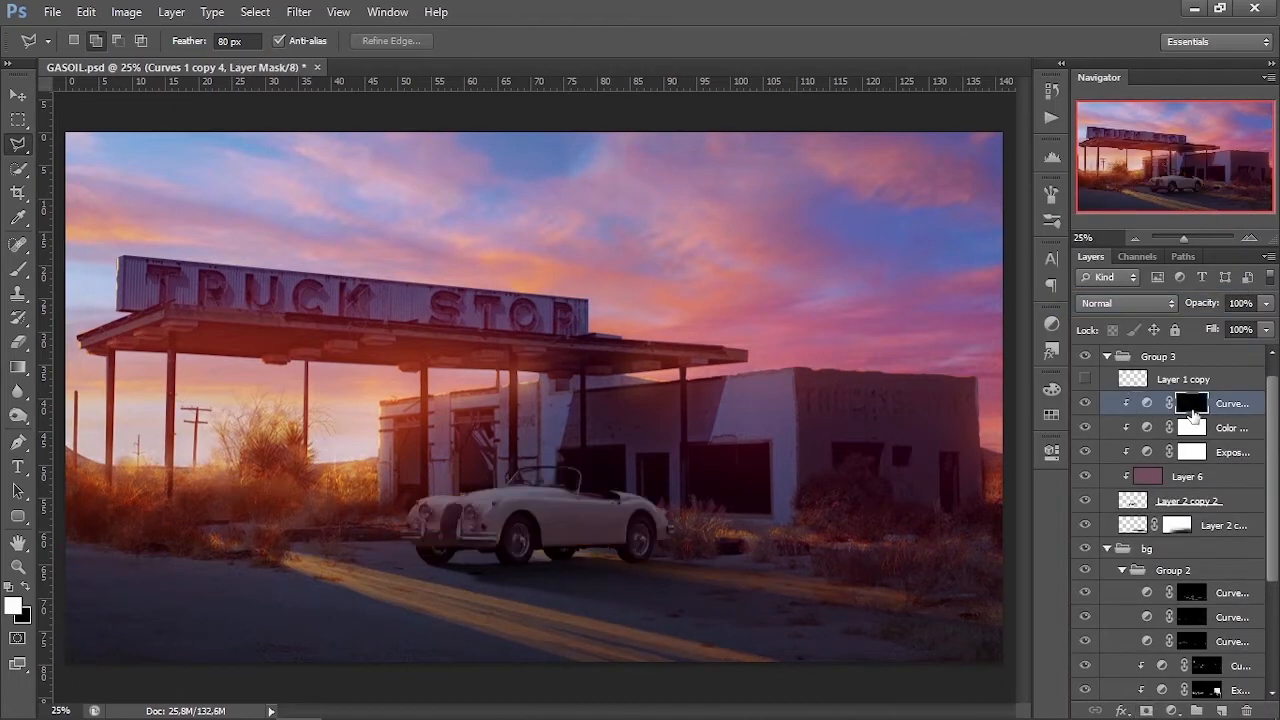
Step: Paint sunlight along the front hood and fender edge on the Curves mask with a 12 px soft brush at 74% opacity
click(1249, 238)
click(1249, 238)
click(1249, 238)
click(1249, 238)
click(1249, 238)
drag(1198, 171, 1164, 177)
click(17, 269)
right_click(320, 354)
click(364, 401)
click(390, 41)
click(429, 63)
right_click(513, 219)
click(538, 264)
click(26, 587)
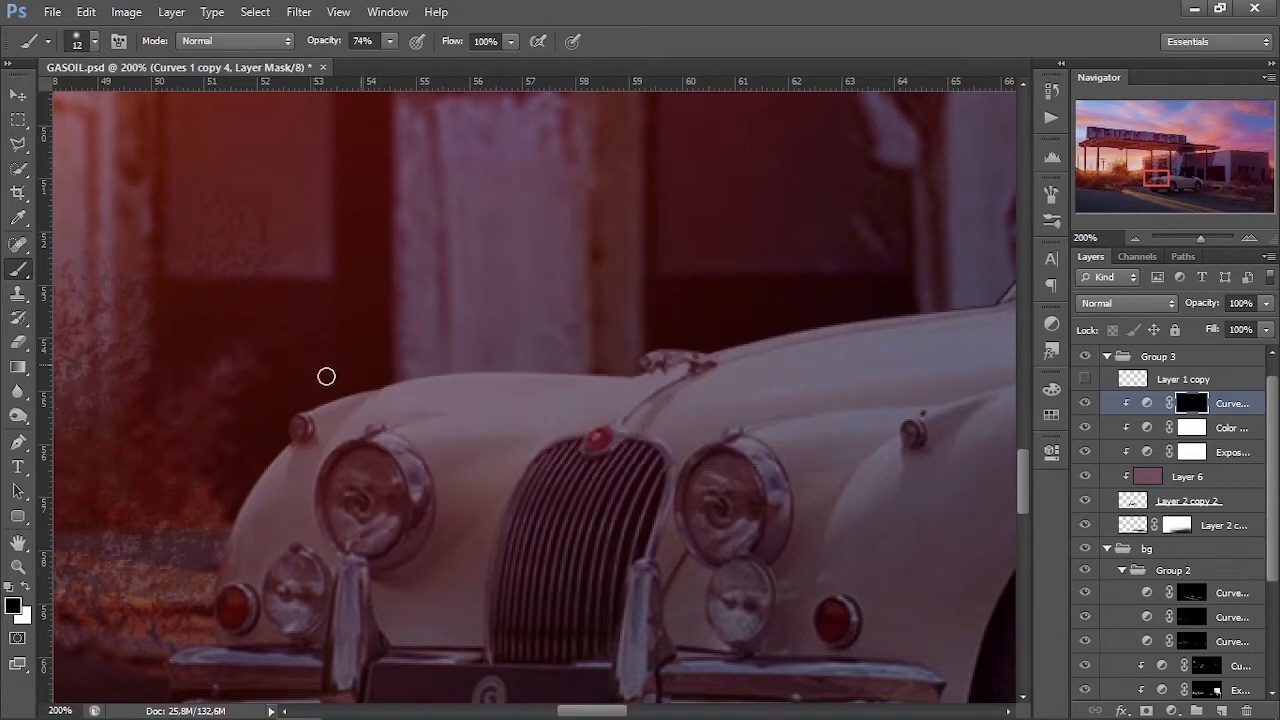
mouse_move(682, 354)
mouse_down()
mouse_move(617, 363)
mouse_move(386, 376)
mouse_up()
drag(276, 458, 208, 626)
Step: Paint light along the windshield frame and the hood's upper edge, and undo the last stroke
drag(1136, 198, 1144, 197)
drag(816, 194, 722, 330)
drag(690, 338, 440, 374)
key(ctrl+z)
Step: Paint a thin rim light along the car's rear upper edge and tail, undoing the overly heavy strokes
drag(1155, 182, 1194, 179)
mouse_move(326, 328)
mouse_down()
mouse_move(481, 341)
mouse_move(646, 414)
mouse_up()
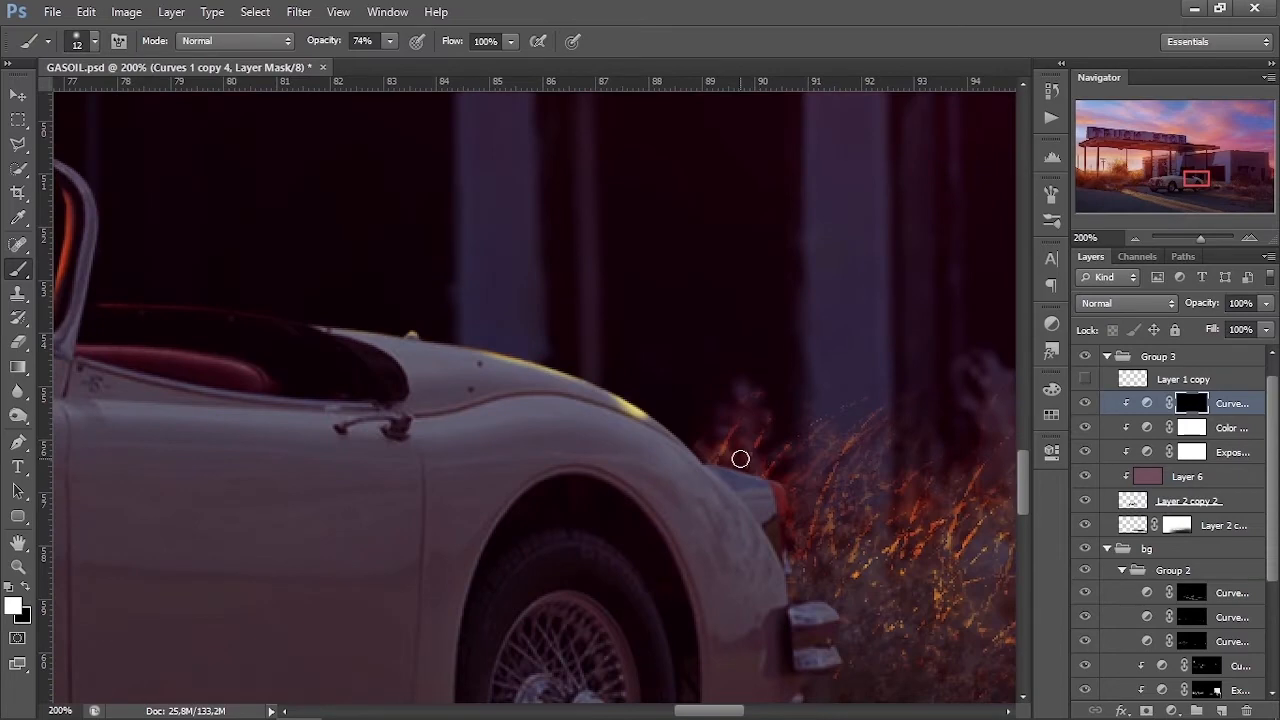
key(ctrl+z)
mouse_move(442, 339)
mouse_down()
mouse_move(594, 383)
mouse_move(645, 414)
mouse_up()
key(ctrl+z)
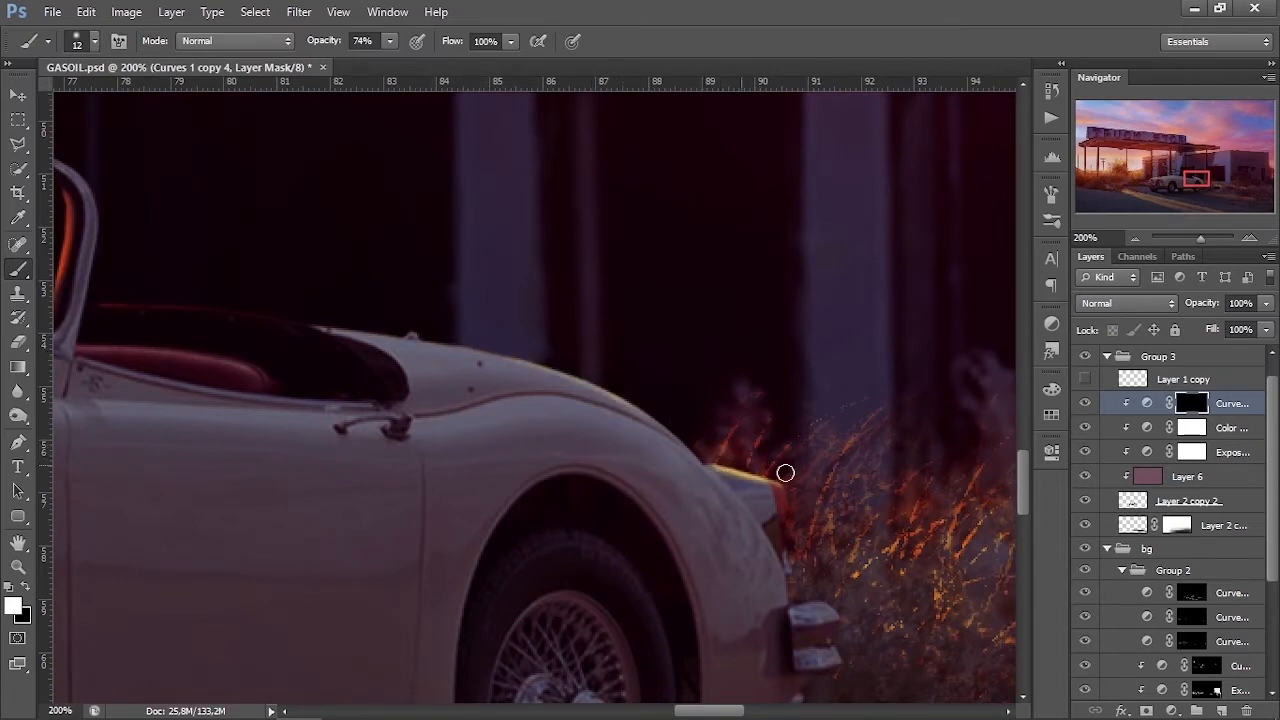
Step: Paint warm reflected light onto the rim of the wheel beneath the front bumper
click(1135, 239)
click(1135, 239)
drag(1180, 180, 1157, 181)
click(1249, 239)
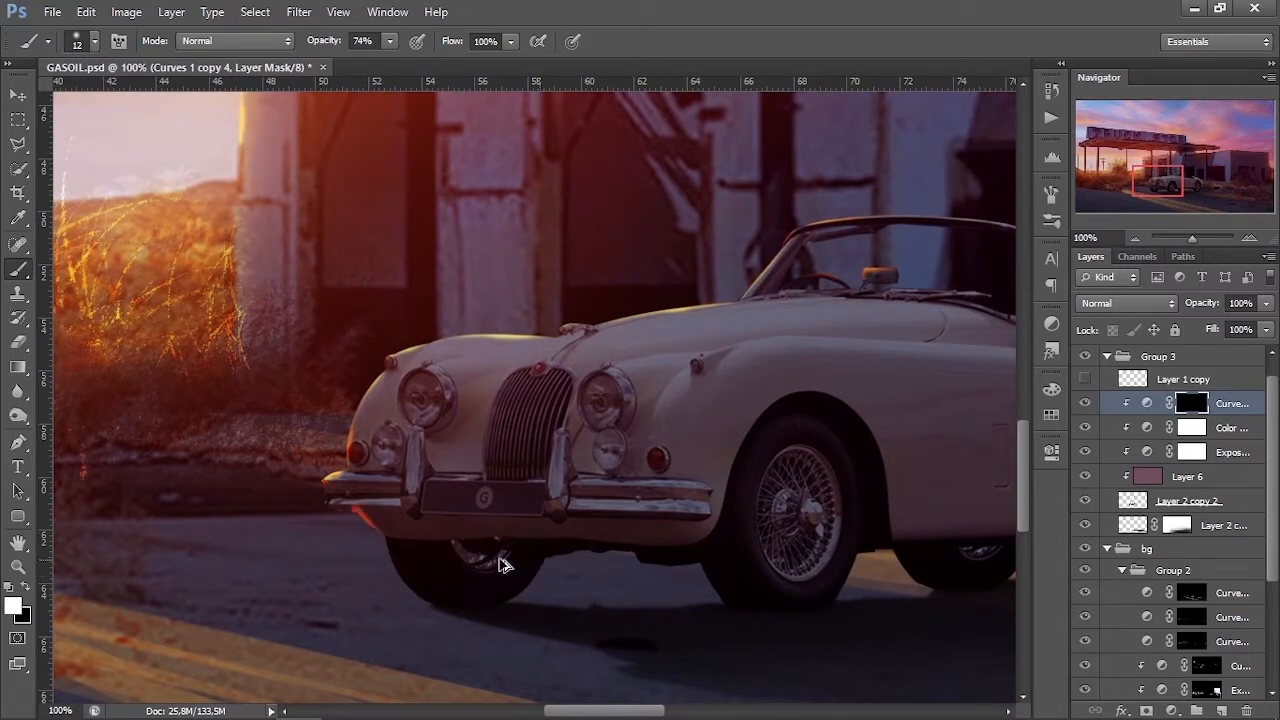
right_click(535, 561)
click(514, 514)
key(Return)
drag(456, 546, 501, 555)
Step: Prepare a 22 px textured black brush for refining the wheel glow, and switch to a soft round tip at 22 px
key(x)
right_click(622, 540)
click(745, 689)
click(1051, 194)
click(707, 270)
click(1001, 180)
right_click(573, 487)
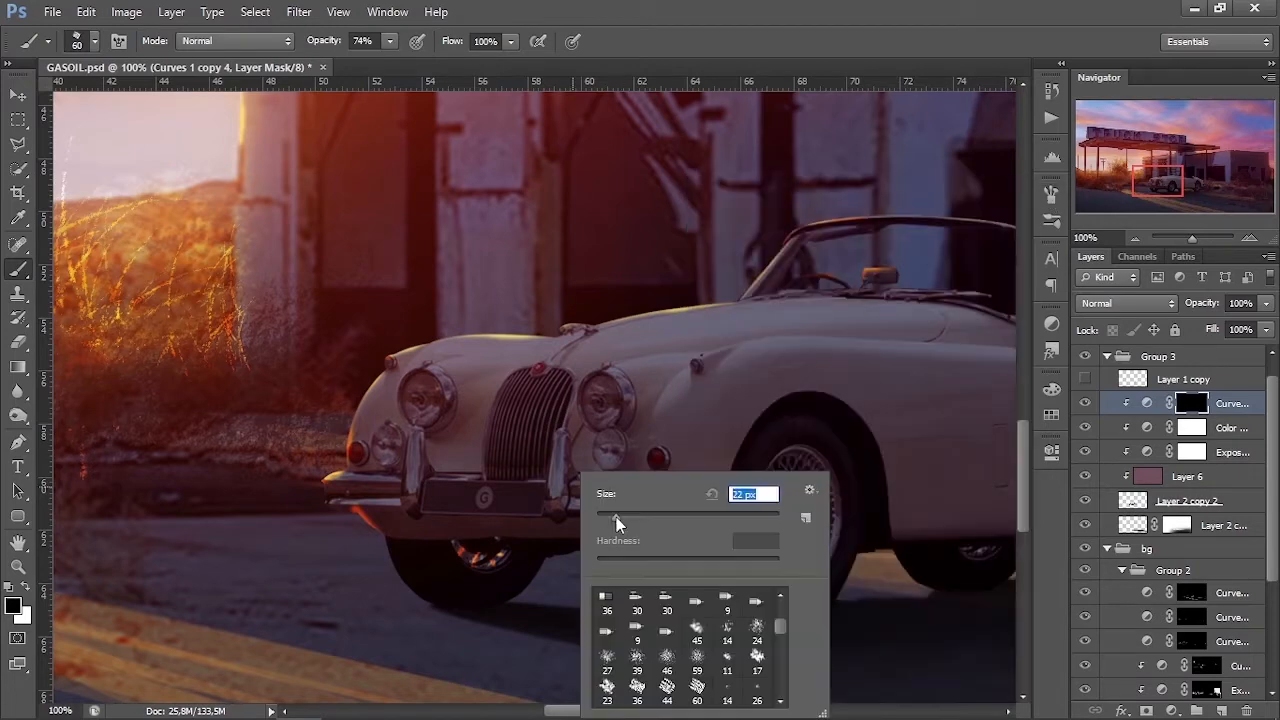
click(616, 519)
key(Return)
scroll(564, 413, up, 2)
right_click(564, 413)
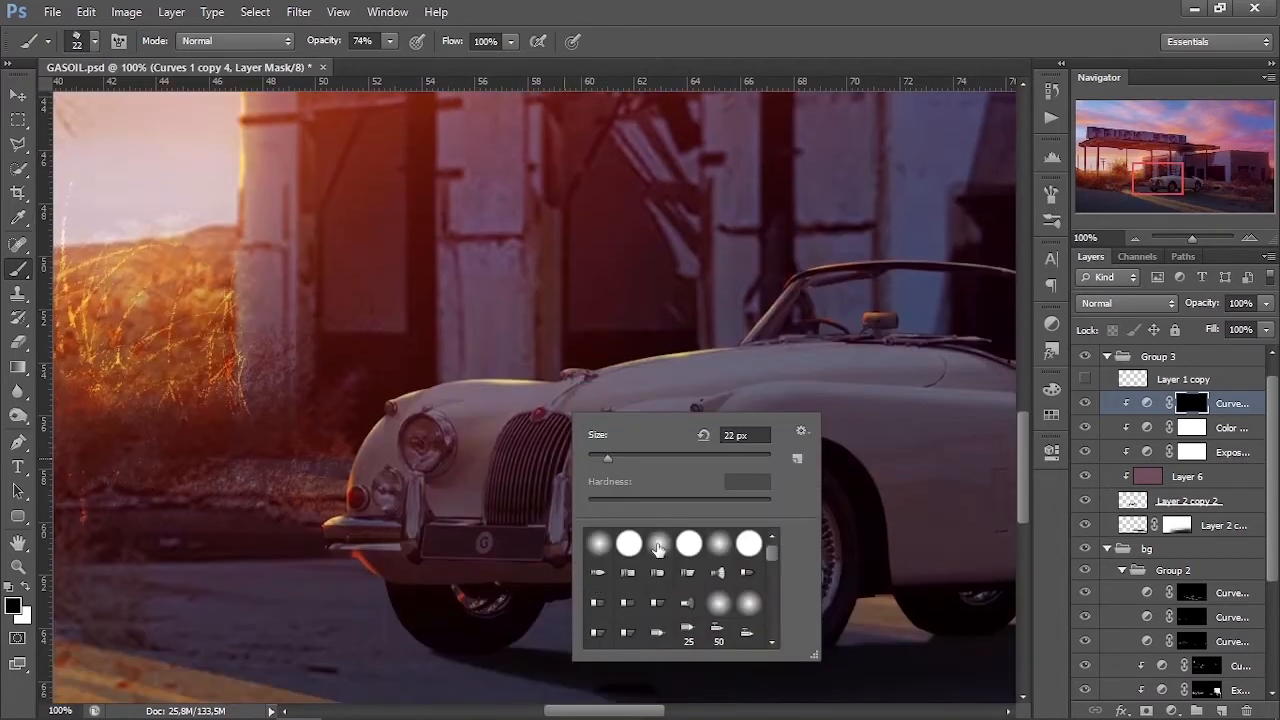
click(658, 543)
key(Return)
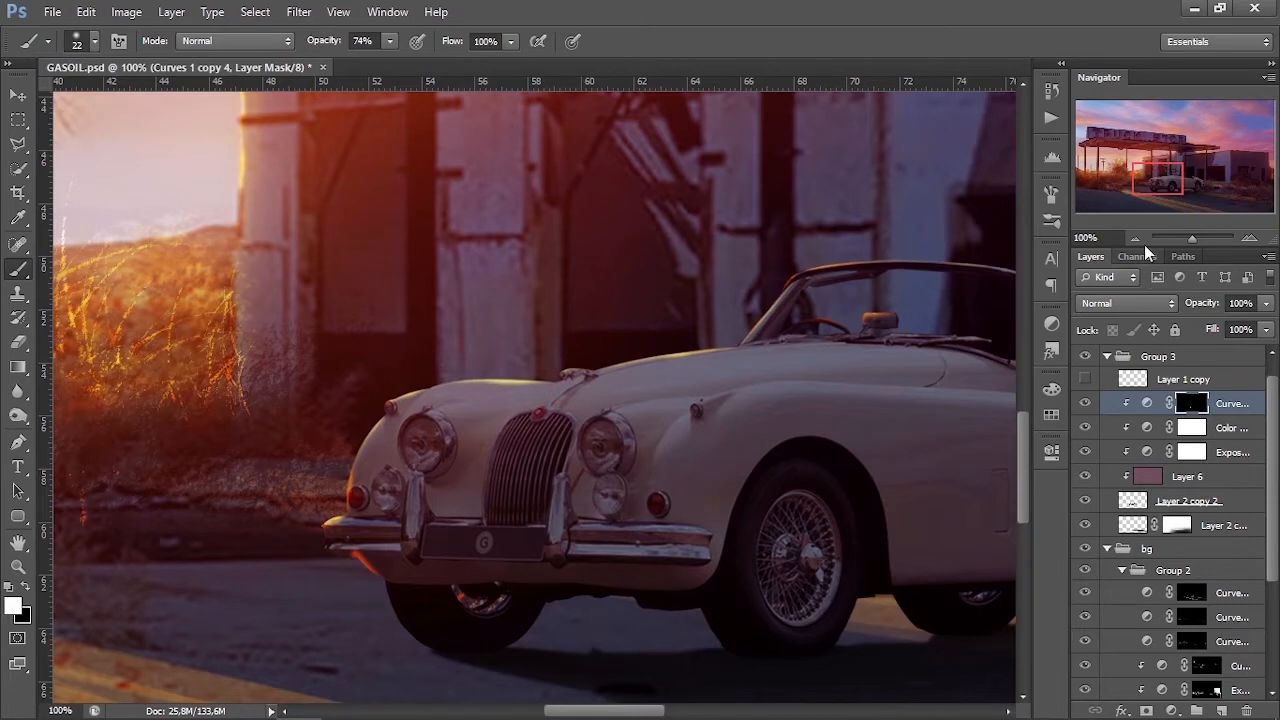
Step: Set the brush to 11 px at 12% opacity and duplicate the car's masked Curves adjustment layer
drag(908, 336, 732, 354)
right_click(732, 354)
key(Return)
key(1)
key(2)
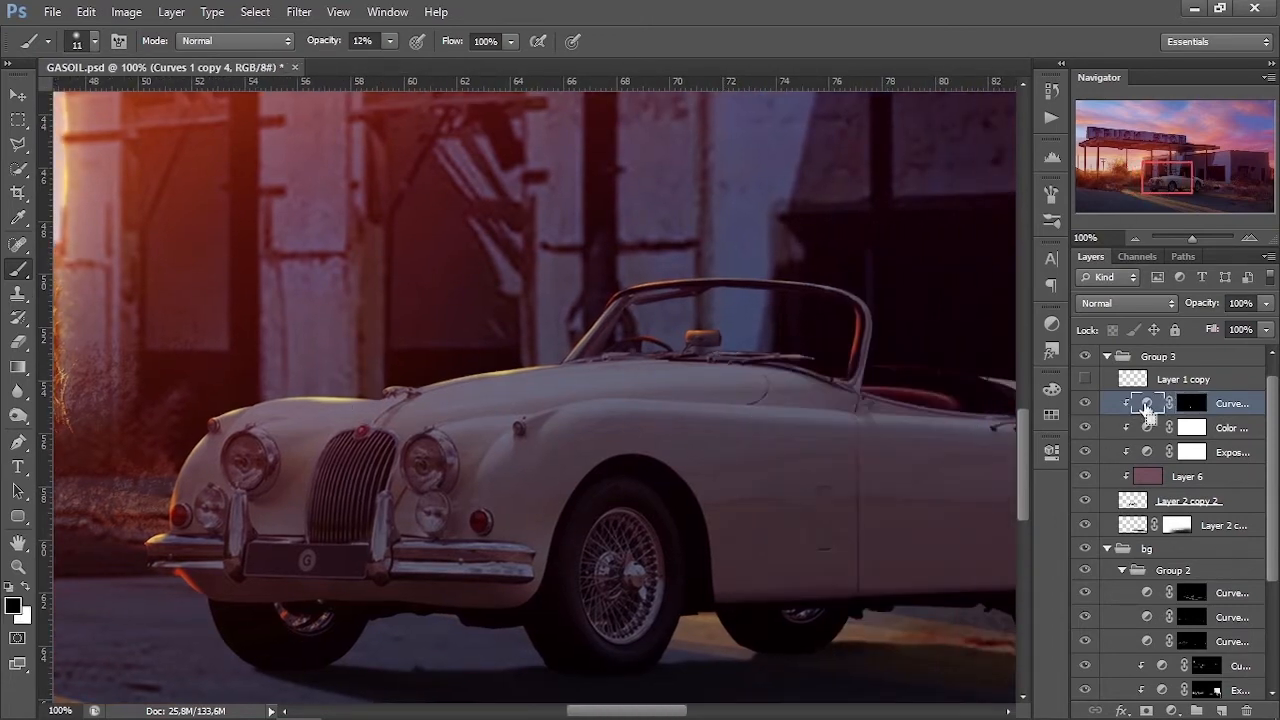
key(ctrl+j)
Step: Compare the whole picture with the duplicated Curves layer hidden and shown
click(1134, 237)
click(1134, 237)
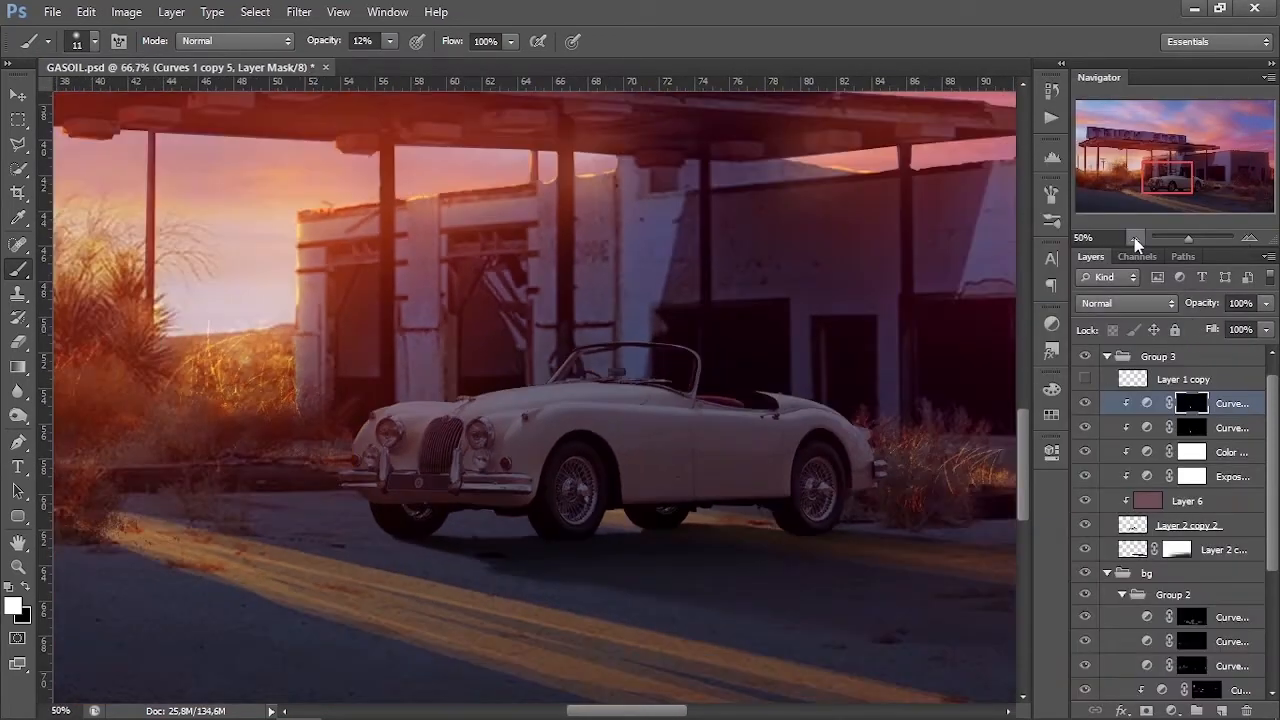
click(1134, 237)
click(1134, 237)
click(1134, 237)
click(1086, 402)
click(1086, 402)
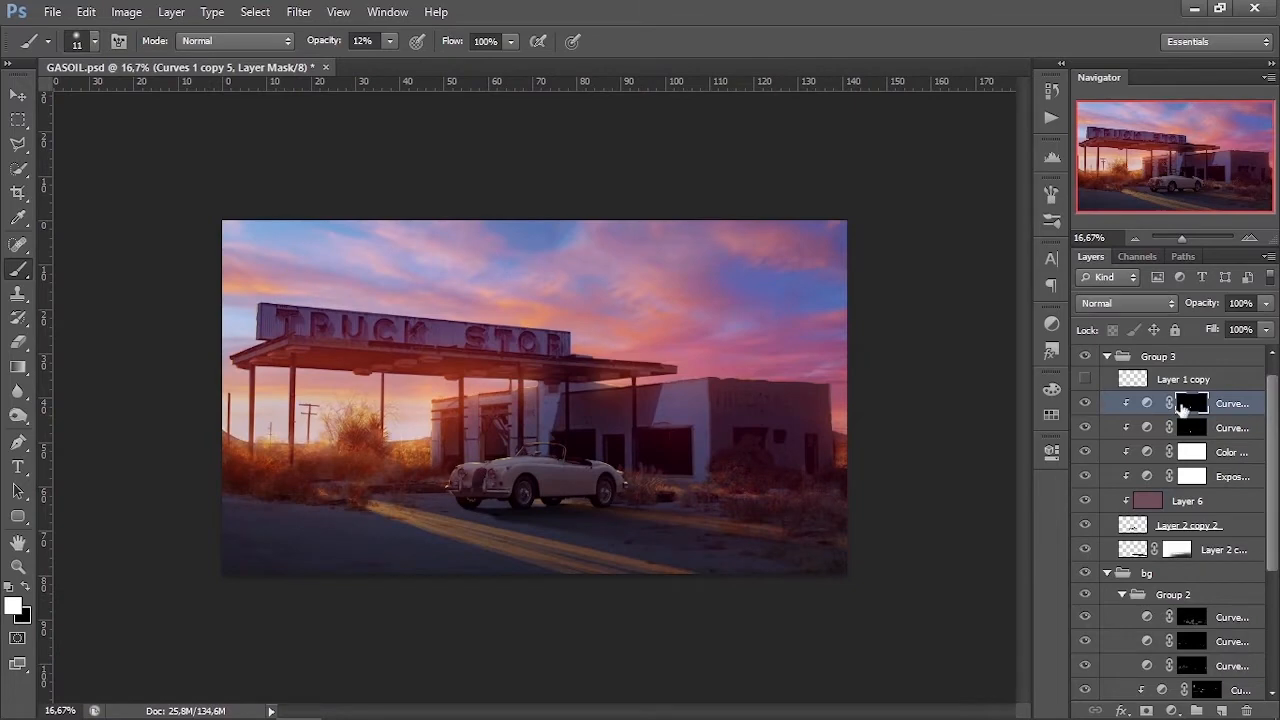
Step: Prepare a black 484 px soft brush at 12% opacity for toning down the light on the car's front
key(x)
right_click(657, 490)
click(407, 60)
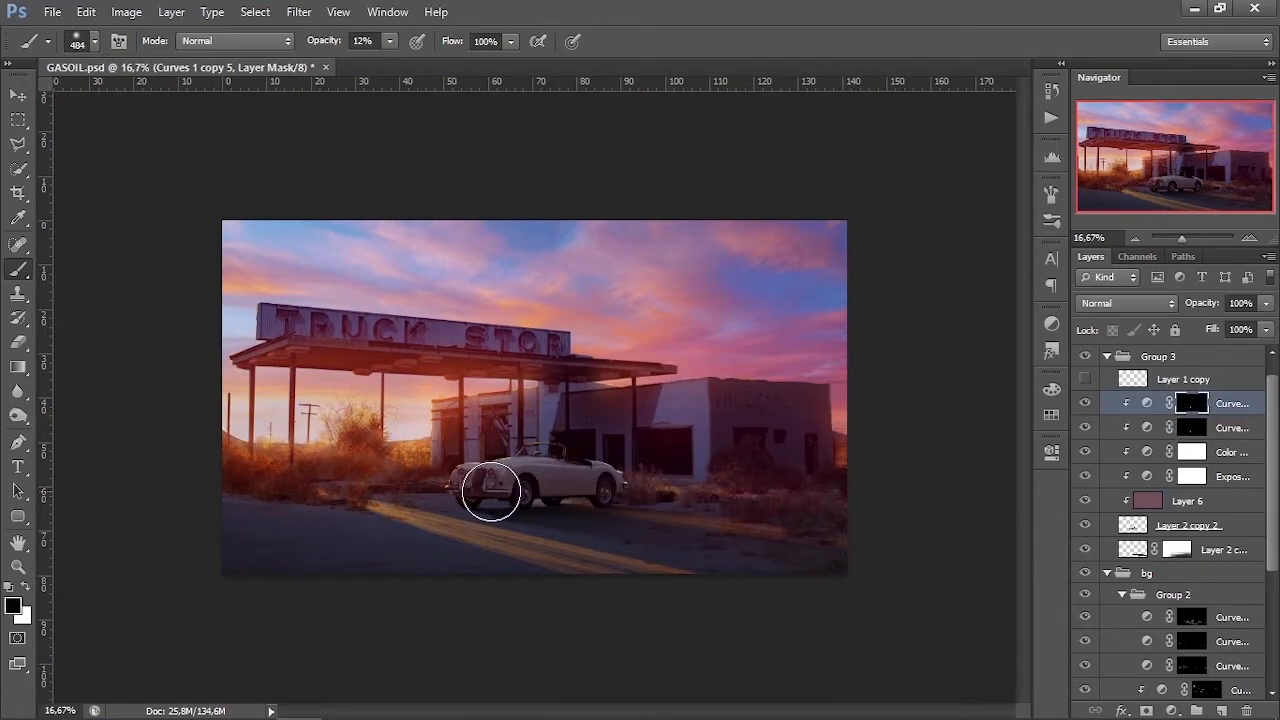
click(1248, 238)
click(1248, 238)
click(1248, 238)
click(1248, 238)
drag(1175, 156, 1156, 171)
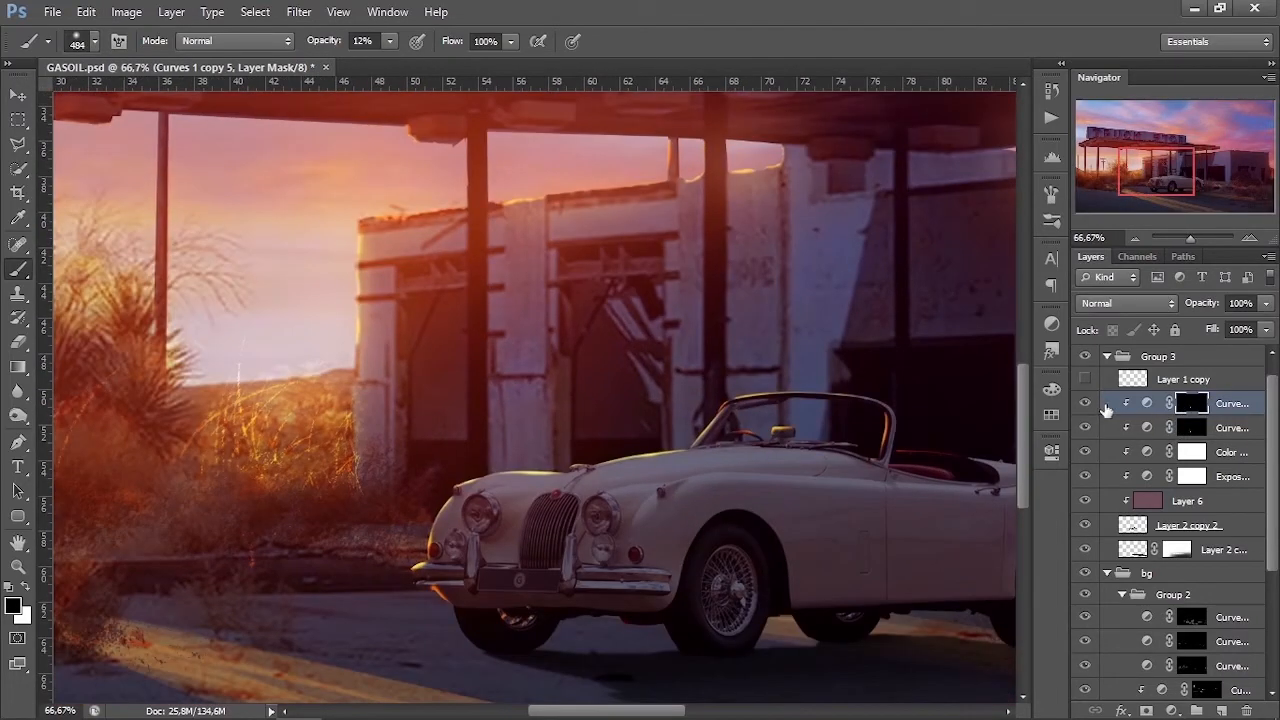
Step: Duplicate the top Curves layer, replace its mask with an all-black one, and clip it to the car
key(ctrl+j)
drag(1183, 403, 1246, 710)
click(1146, 710)
key(ctrl+i)
right_click(1238, 403)
click(1110, 296)
Step: Paint soft light across the hood and front fender on the new mask in white, up to 49 px at 12% opacity
key(x)
right_click(620, 432)
text(74)
key(Return)
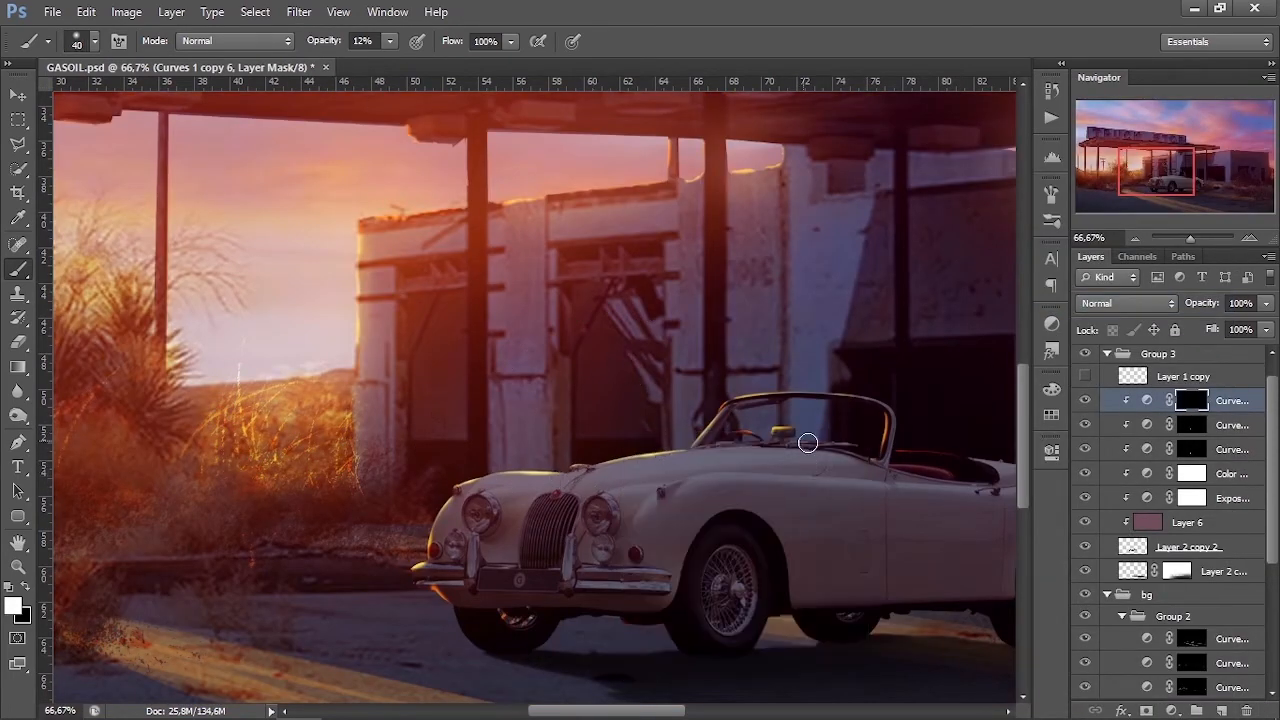
drag(645, 456, 511, 549)
right_click(708, 488)
text(49)
key(Return)
drag(636, 514, 716, 485)
drag(884, 478, 699, 475)
mouse_move(550, 484)
mouse_down()
mouse_move(451, 506)
mouse_move(613, 484)
mouse_up()
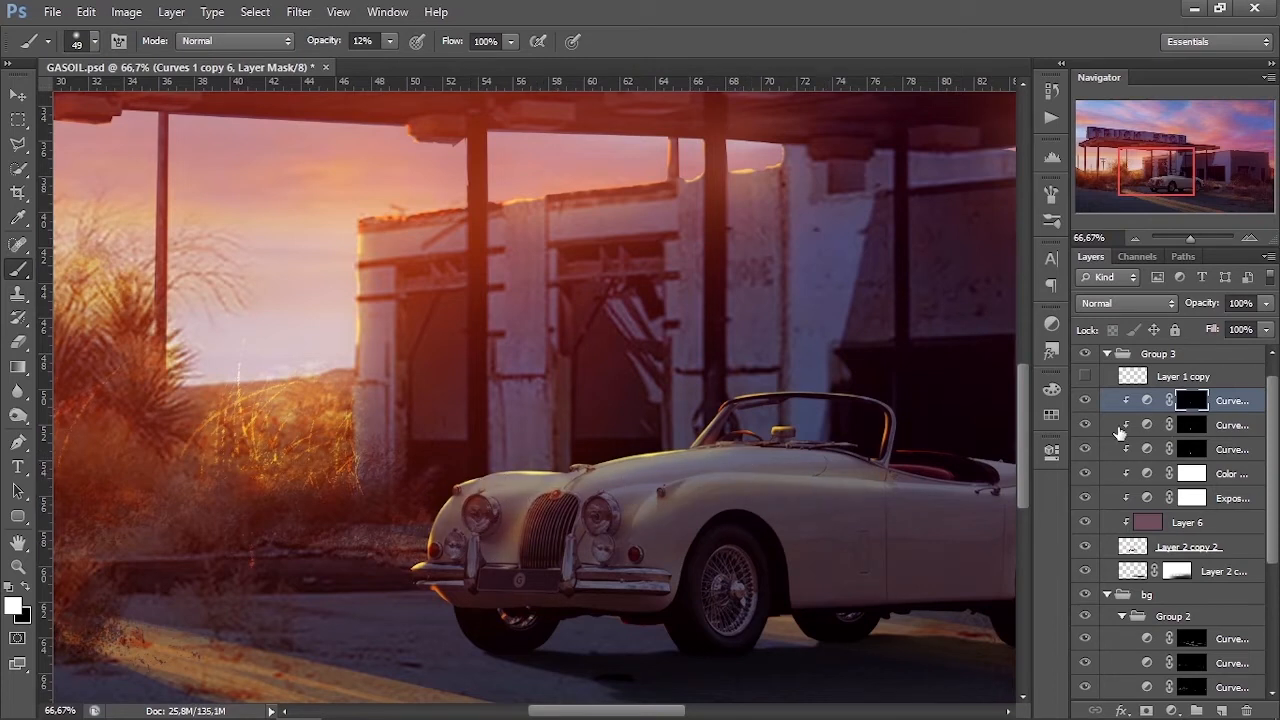
Step: Trim the soft glow around the front fender and headlights with a black brush up to 61 px at 83% opacity
click(391, 43)
drag(388, 60, 460, 60)
key(Return)
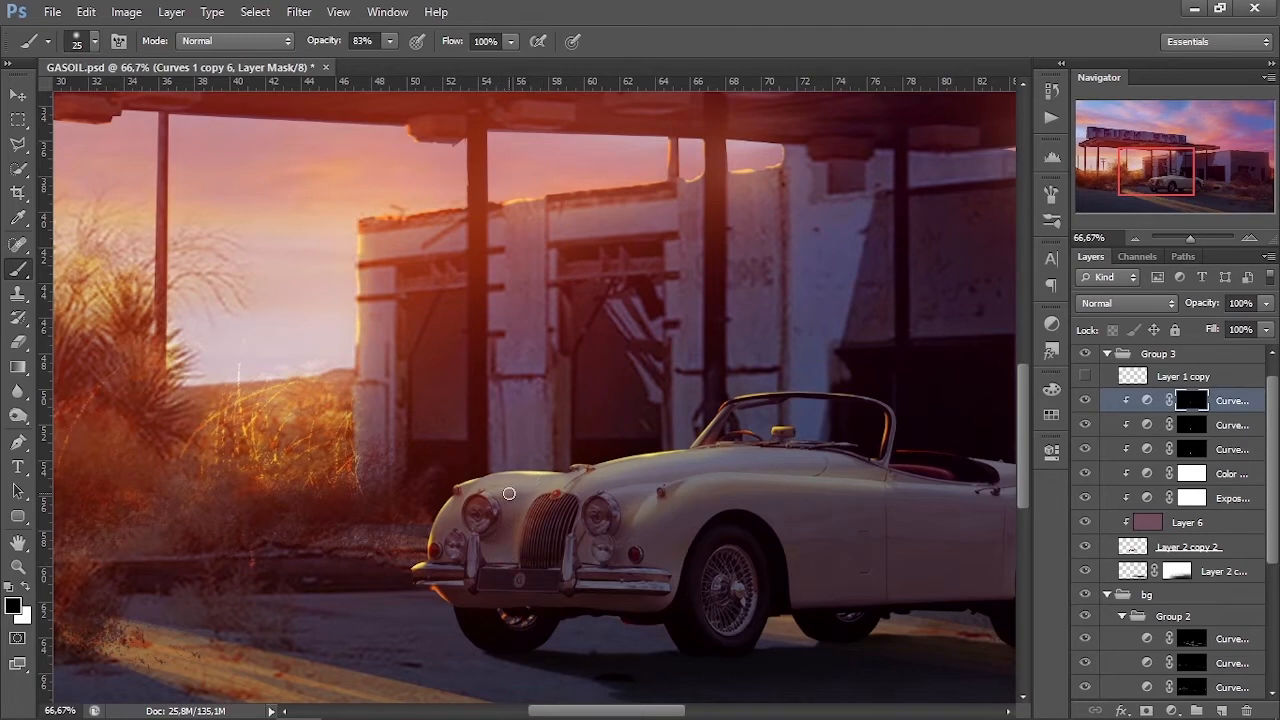
right_click(685, 527)
text(61)
key(Return)
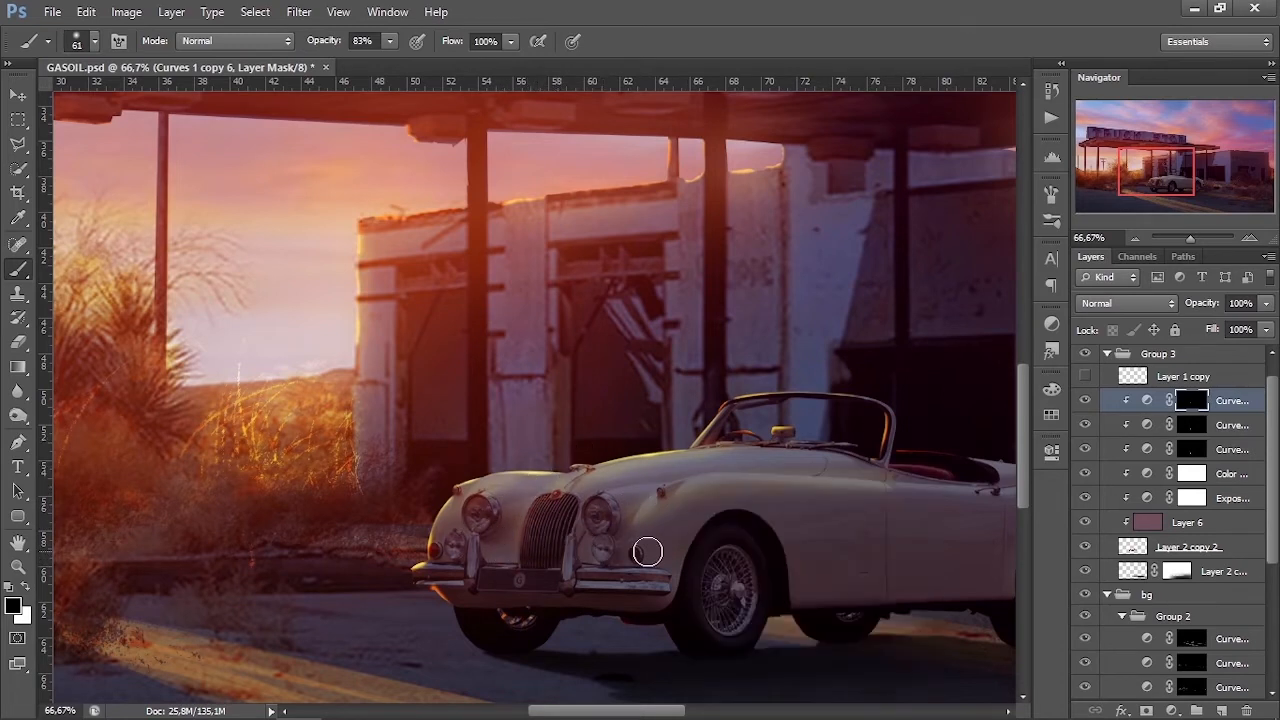
Step: Compare the car with each of its three Curves layers hidden and shown
click(1084, 400)
click(1084, 400)
click(1084, 424)
click(1084, 424)
click(1084, 448)
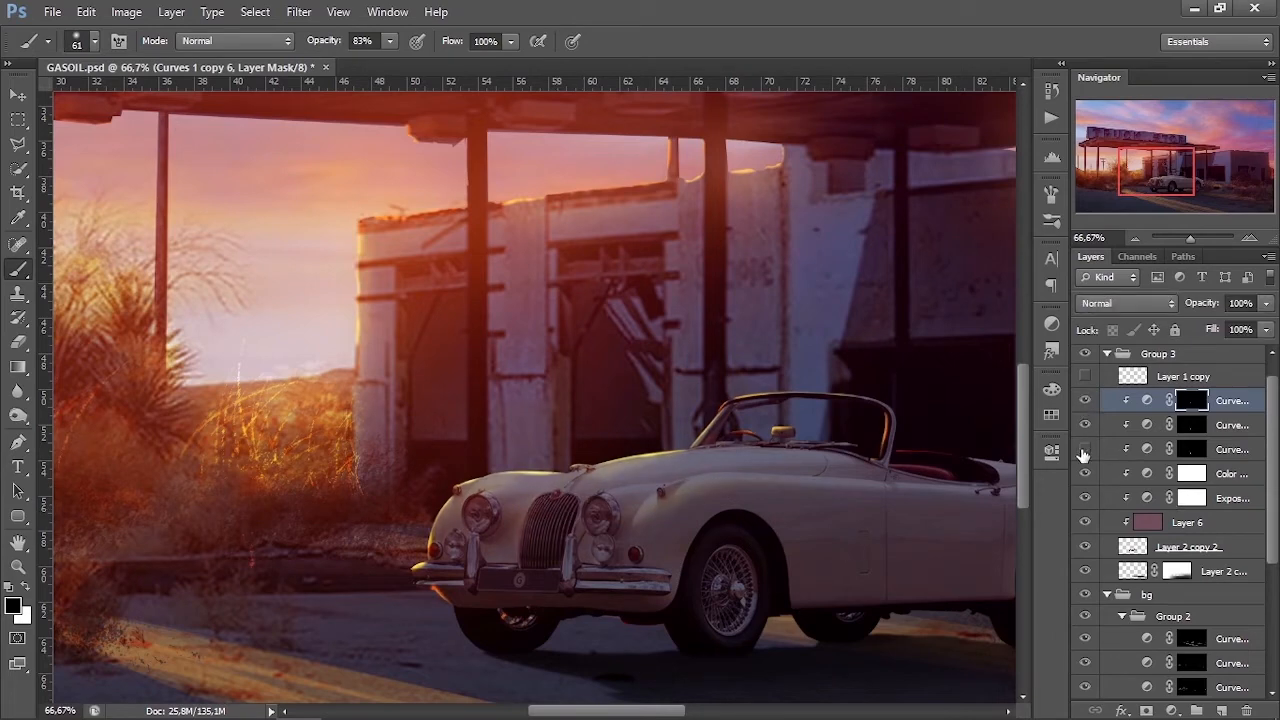
click(1084, 449)
Step: On the lowest Curves mask, paint 10 px rim light along the far-side bumper guard and headlight next to the grille at 83% opacity
click(1189, 449)
right_click(864, 488)
text(21)
key(Return)
key(ctrl+plus)
key(ctrl+plus)
click(1159, 183)
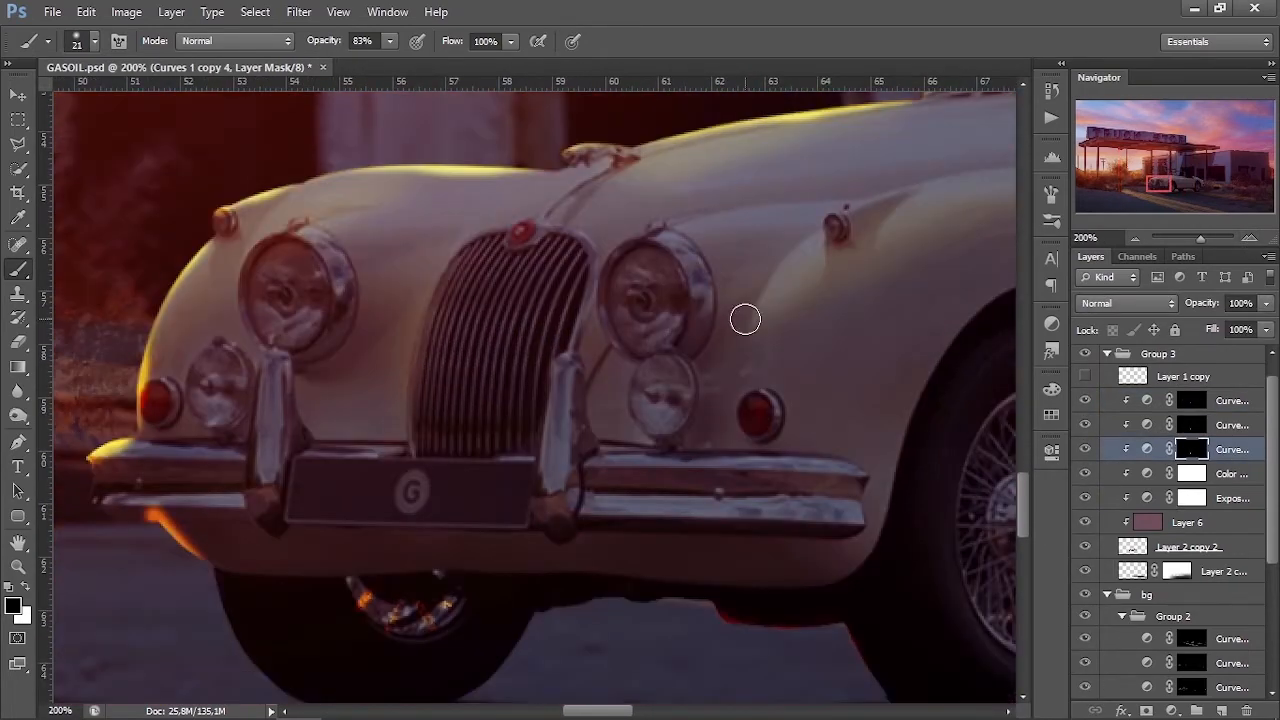
right_click(640, 365)
text(10)
key(Return)
drag(535, 482, 560, 355)
mouse_move(636, 228)
mouse_down()
mouse_move(599, 288)
mouse_move(606, 345)
mouse_up()
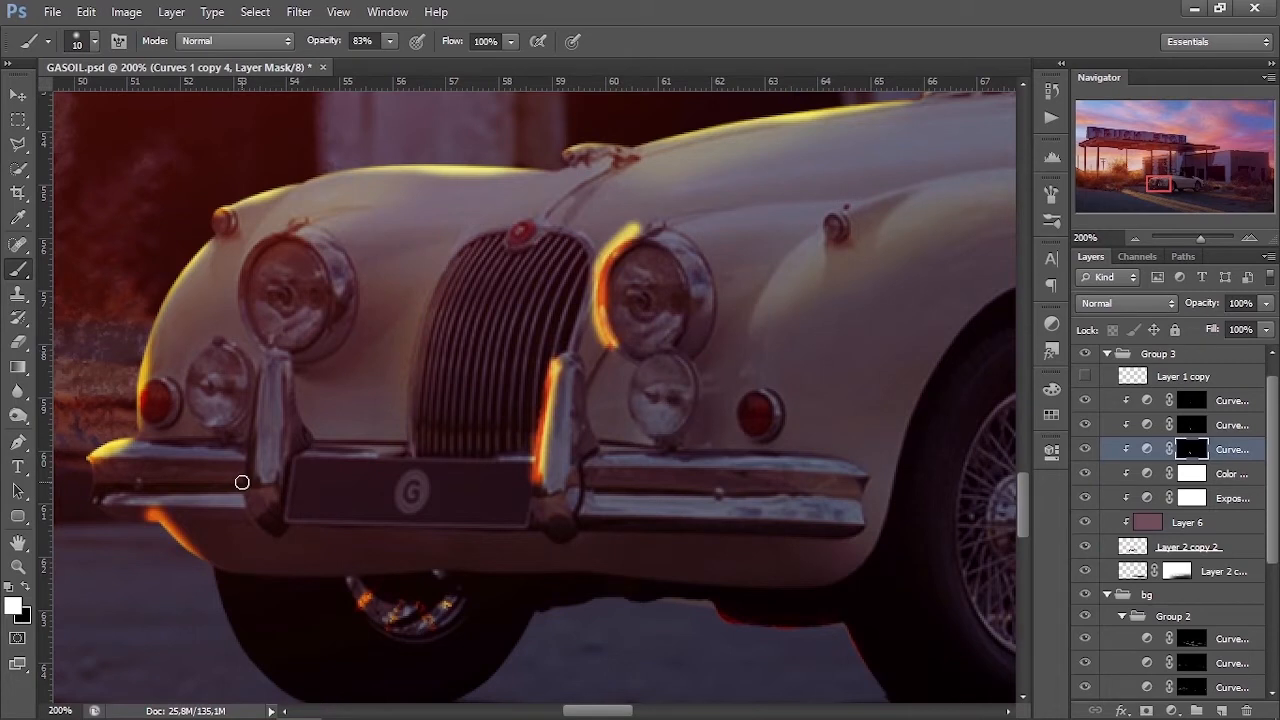
Step: Paint rim light along the other bumper guard and headlight, both fog lamps, the grille edge and the hood's chrome strip
drag(242, 482, 266, 356)
drag(290, 228, 232, 292)
mouse_move(652, 350)
mouse_down()
mouse_move(634, 376)
mouse_move(642, 440)
mouse_up()
drag(192, 362, 206, 432)
mouse_move(414, 437)
mouse_down()
mouse_move(427, 346)
mouse_move(502, 224)
mouse_move(579, 330)
mouse_move(555, 336)
mouse_move(537, 213)
mouse_move(595, 168)
mouse_up()
Step: Thin the rim light on the bumper guards, headlight and fog lamps with a black 10 px brush at 100% opacity
right_click(519, 305)
text(10)
key(Return)
right_click(572, 260)
click(25, 587)
right_click(300, 344)
drag(393, 42, 410, 62)
drag(225, 338, 202, 342)
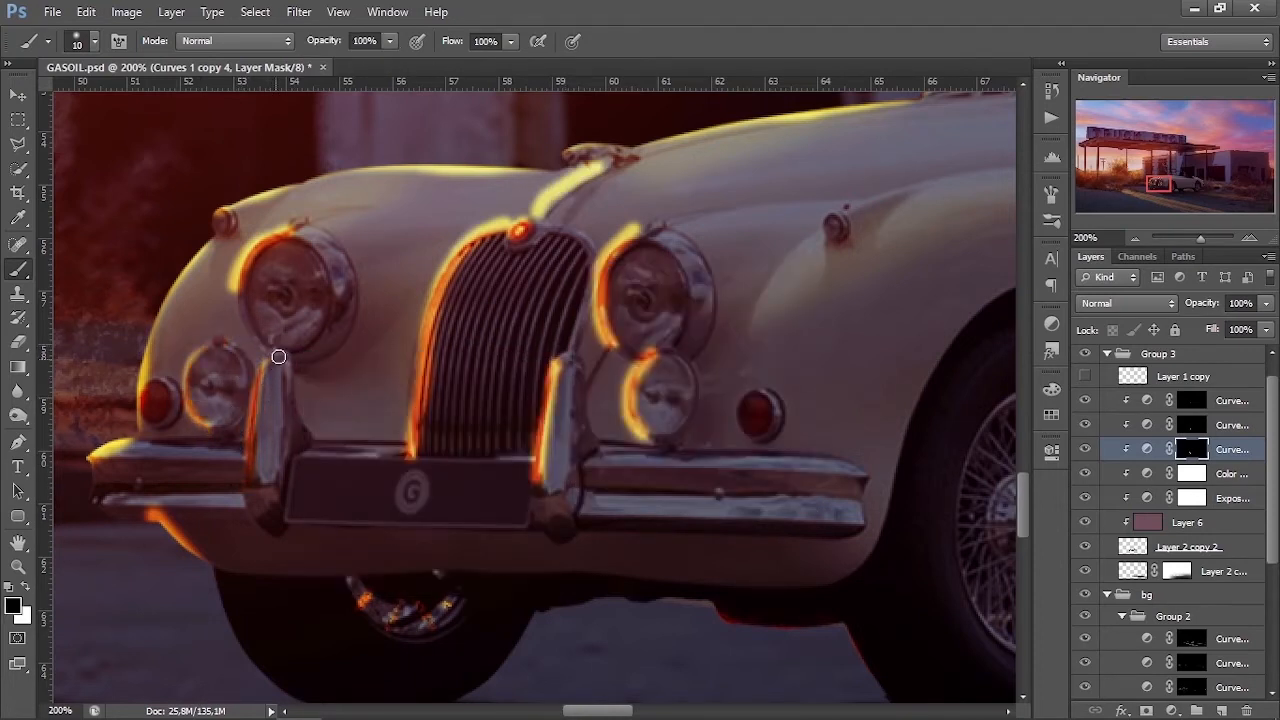
drag(539, 491, 545, 384)
drag(648, 360, 654, 437)
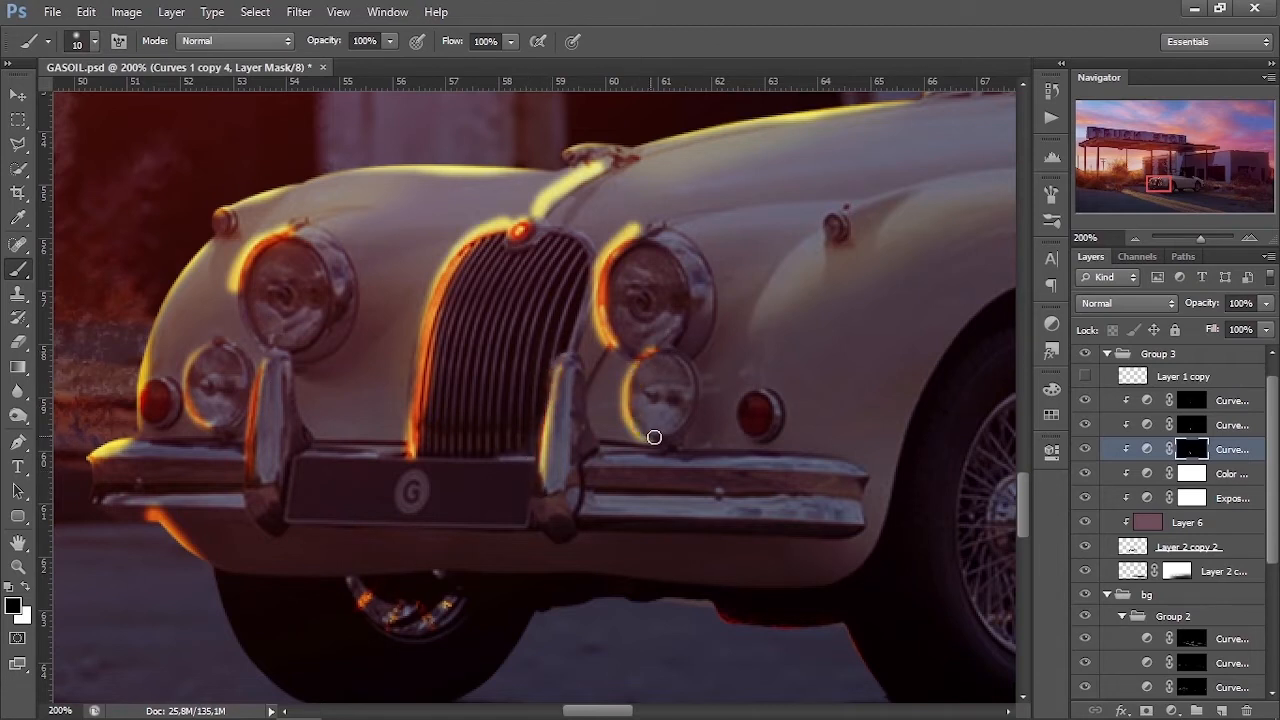
mouse_move(605, 309)
mouse_down()
mouse_move(644, 225)
mouse_move(589, 284)
mouse_move(617, 356)
mouse_up()
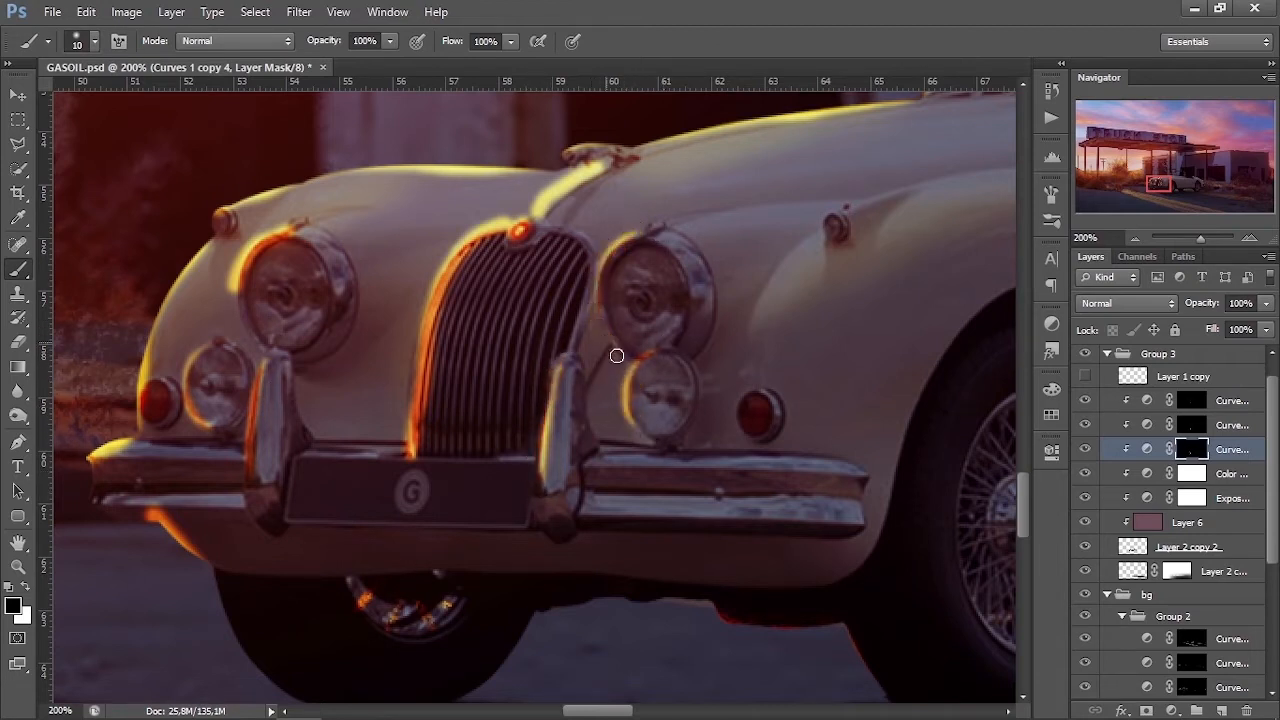
Step: Trim the excess glow around the grille badge and the hood's chrome strip with a 5 px black brush
mouse_move(516, 205)
mouse_down()
mouse_move(454, 244)
mouse_move(412, 345)
mouse_move(421, 463)
mouse_move(430, 348)
mouse_move(517, 246)
mouse_up()
right_click(602, 167)
mouse_move(627, 212)
mouse_down()
mouse_move(538, 214)
mouse_move(592, 162)
mouse_up()
key(Return)
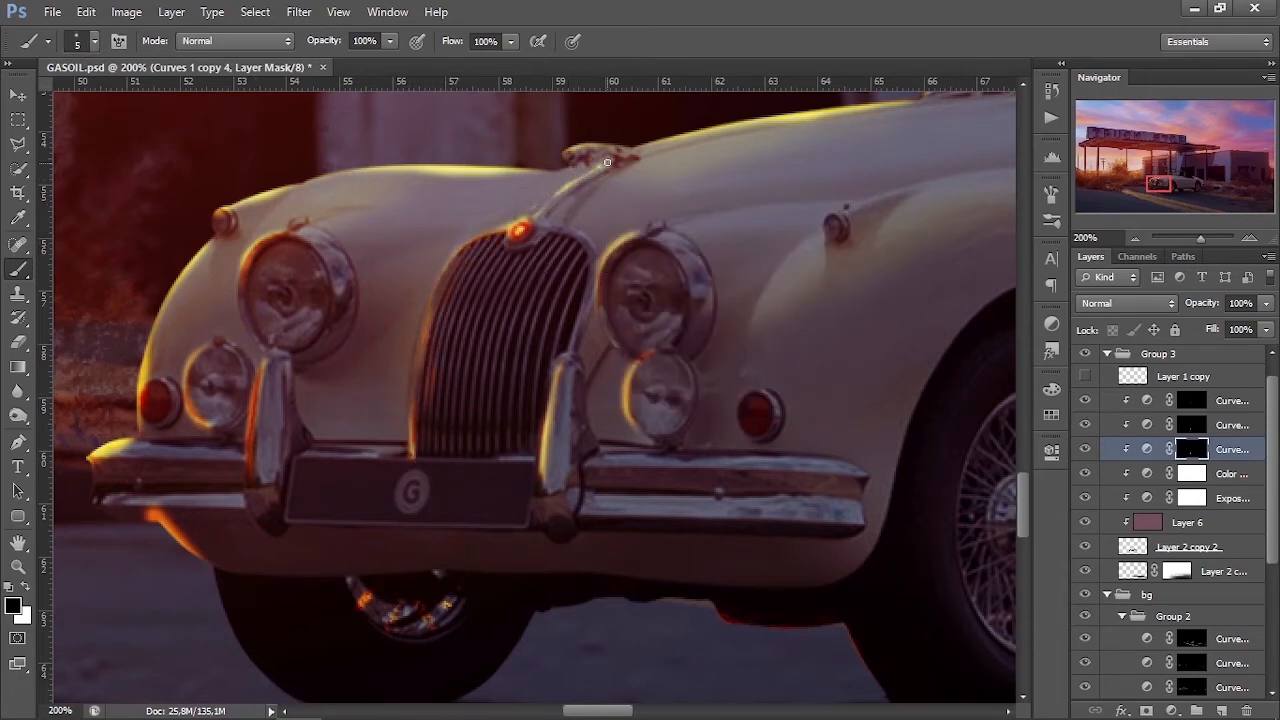
Step: Add an Exposure adjustment above the car's Curves layers and lower its exposure slightly
click(1135, 238)
click(1135, 238)
click(1135, 238)
click(1135, 238)
click(1135, 238)
click(1135, 238)
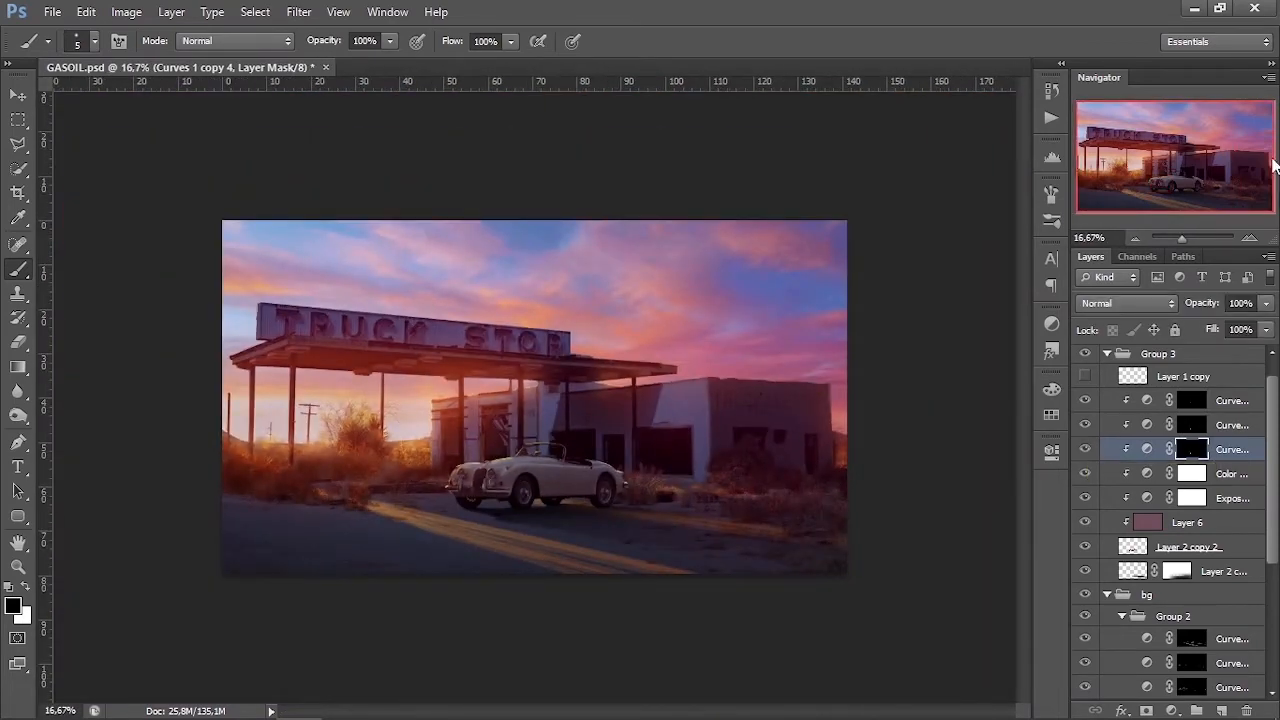
click(1149, 478)
click(1144, 401)
click(1171, 710)
click(1132, 436)
drag(891, 491, 869, 491)
click(998, 385)
Step: Clip the Exposure adjustment to the car, move it beneath the three Curves layers, and invert its mask
right_click(1250, 400)
click(1180, 301)
click(1086, 400)
click(1086, 400)
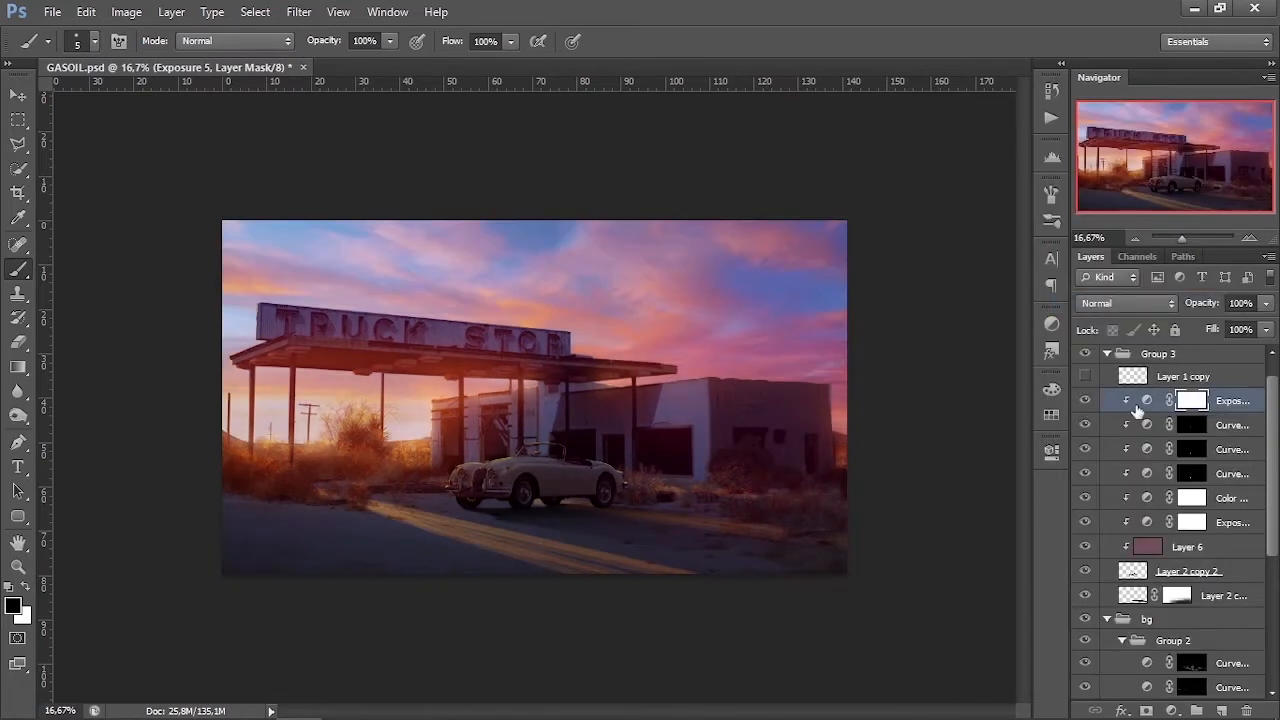
drag(1130, 402, 1163, 488)
key(ctrl+i)
Step: Paint the darkening onto the car body with a soft white 236 px brush at 59% opacity
right_click(510, 374)
click(536, 418)
click(25, 586)
drag(391, 42, 349, 63)
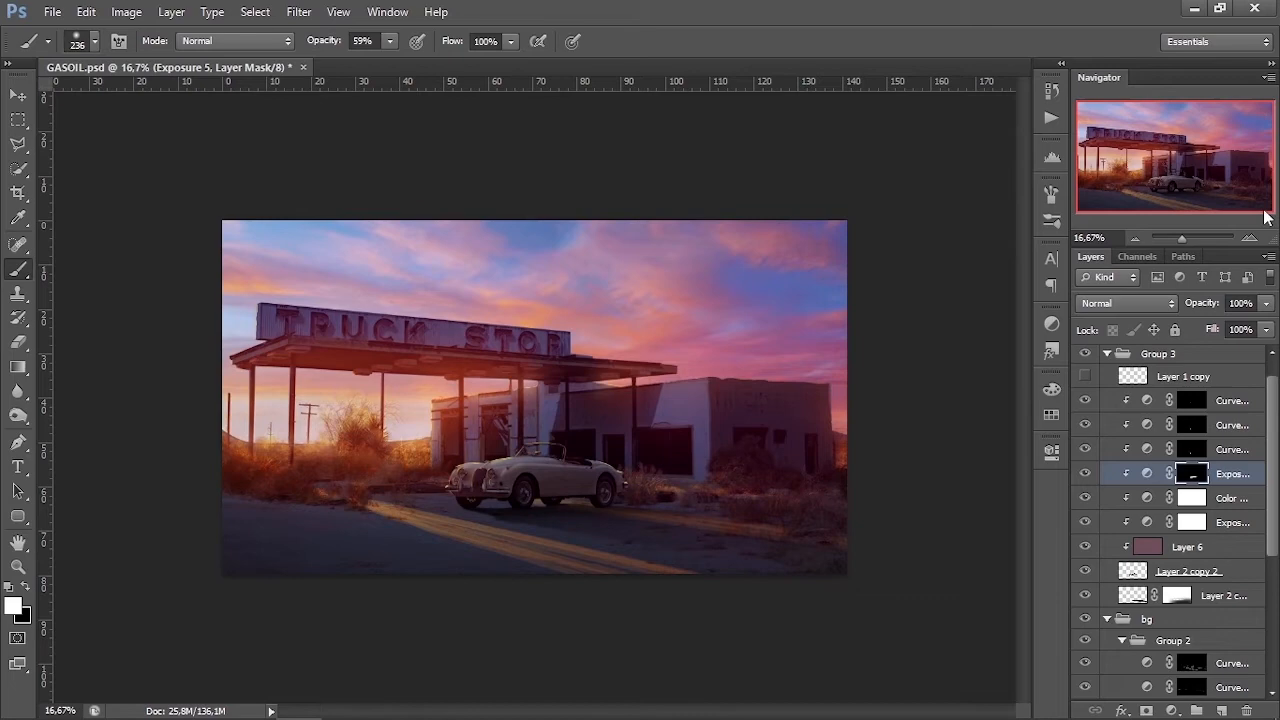
Step: Refine the car's Exposure mask around the front end with a 56 px white brush
key(ctrl+plus)
key(ctrl+plus)
key(ctrl+plus)
drag(1020, 422, 1020, 434)
right_click(668, 462)
click(771, 509)
key(Return)
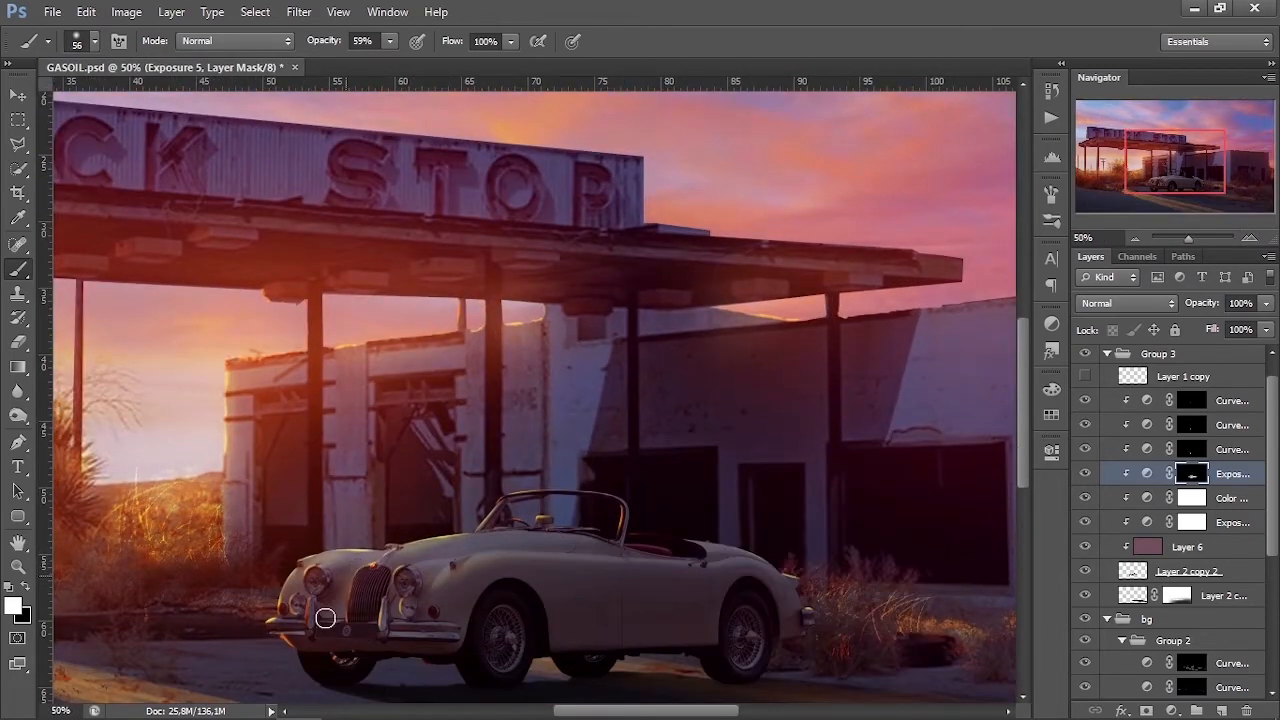
Step: Add a Curves adjustment clipped to the car, adjust its Red channel midtones slightly, and check its effect
click(1135, 238)
click(1135, 238)
click(1135, 238)
click(1135, 238)
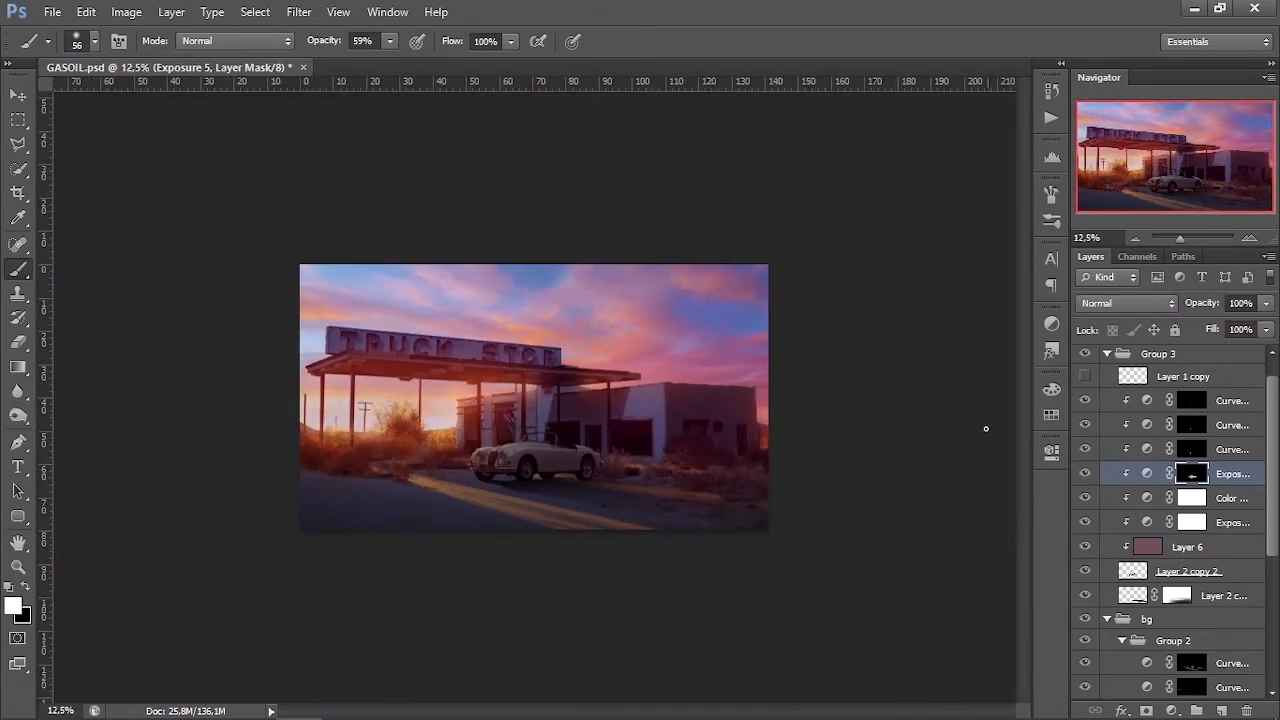
double_click(1148, 402)
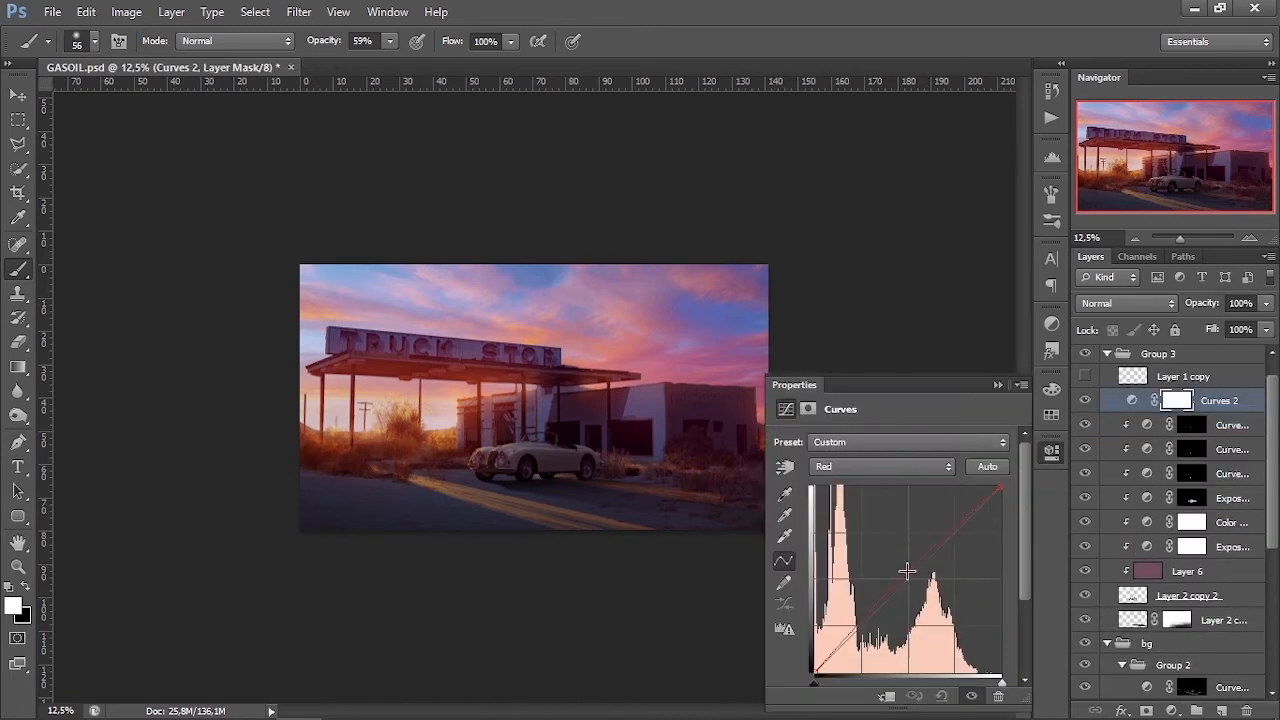
right_click(1250, 400)
click(1130, 301)
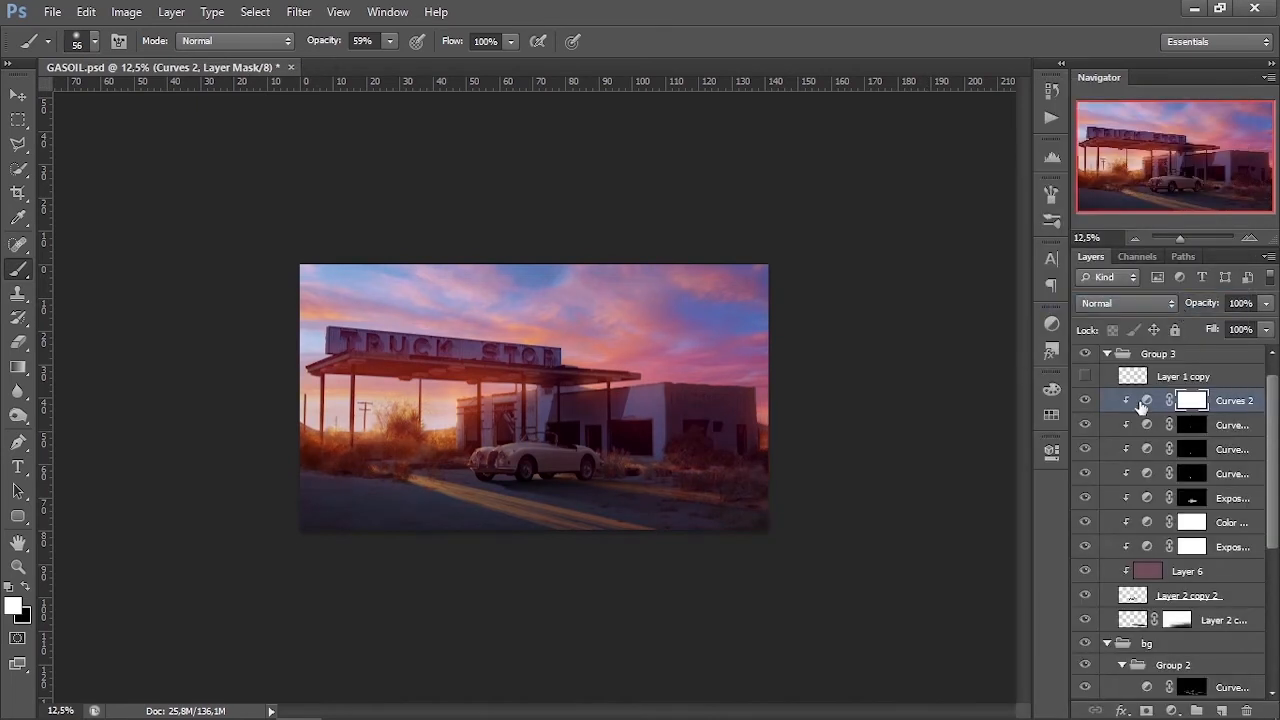
double_click(1146, 401)
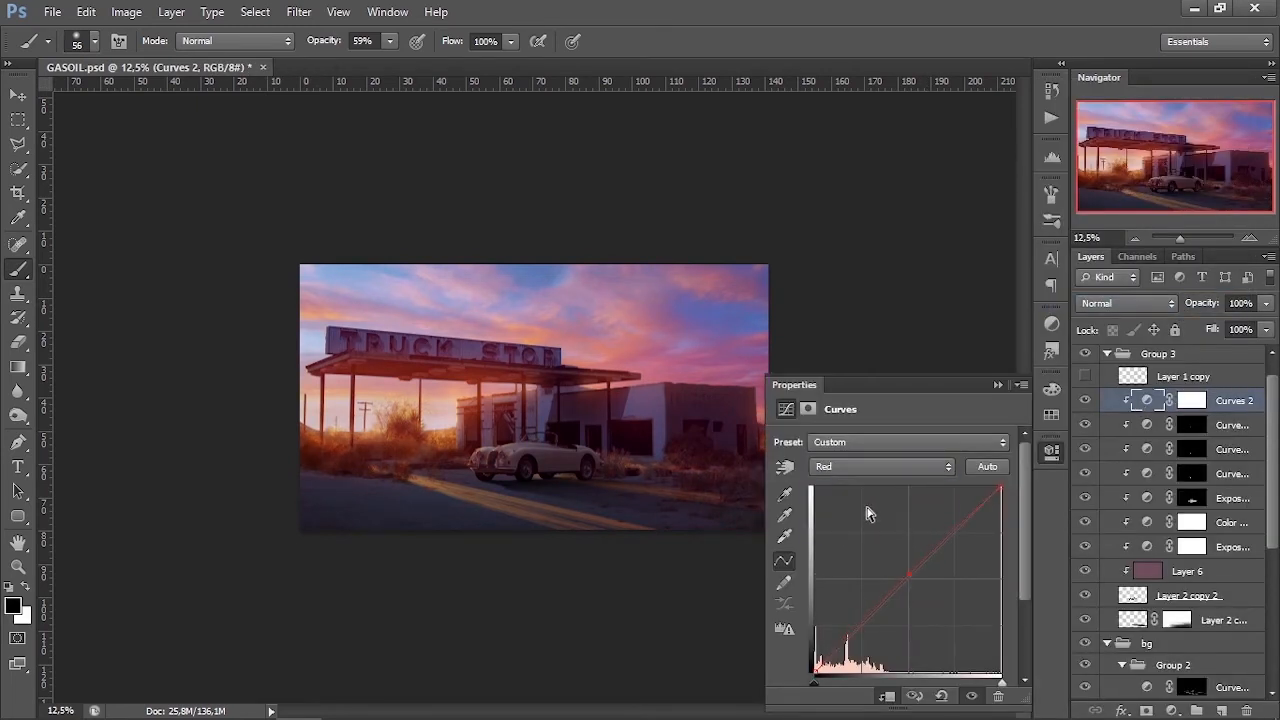
click(1086, 400)
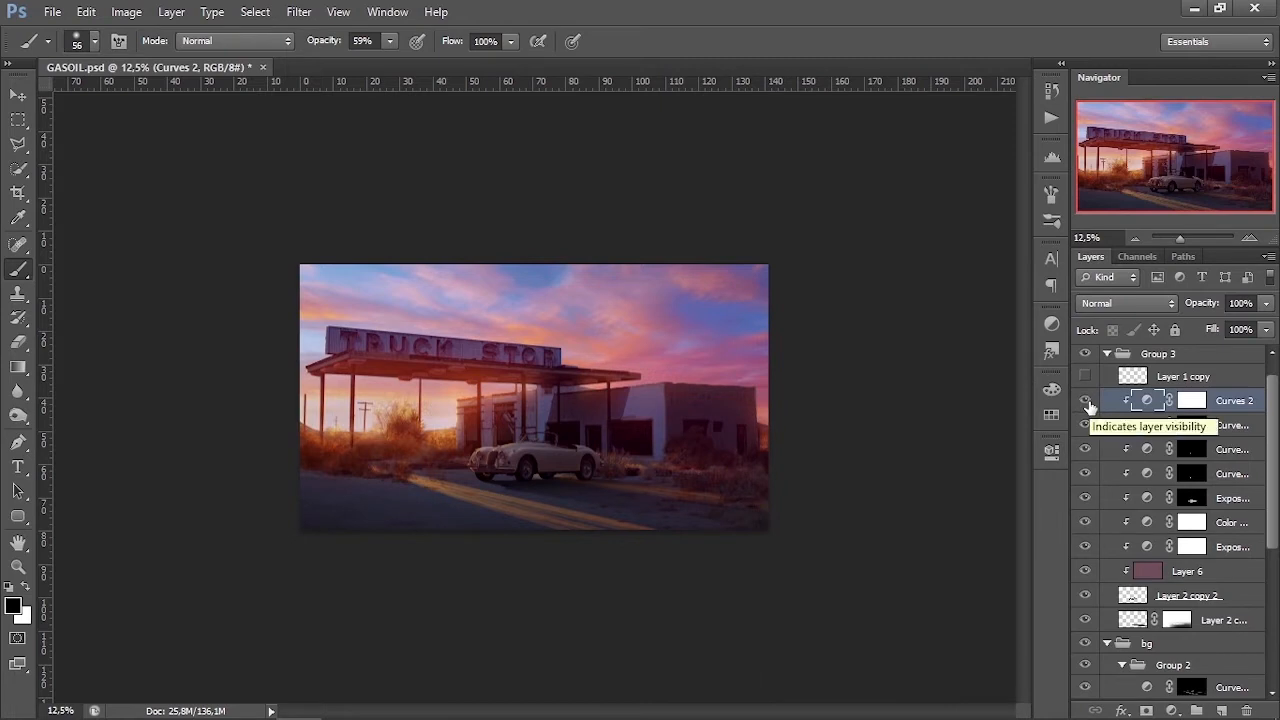
Step: Reduce the ground light behind the car on the background group's topmost Curves mask with a black 246 px brush
click(1107, 355)
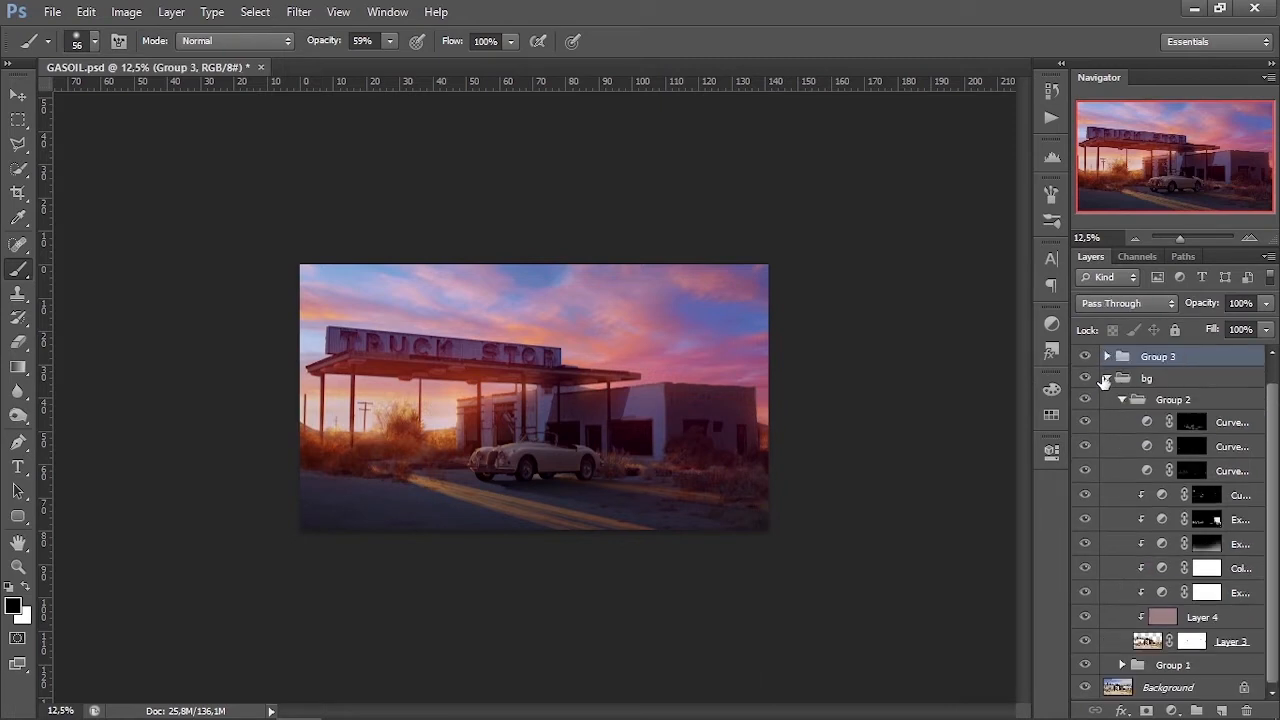
click(1140, 378)
click(1185, 423)
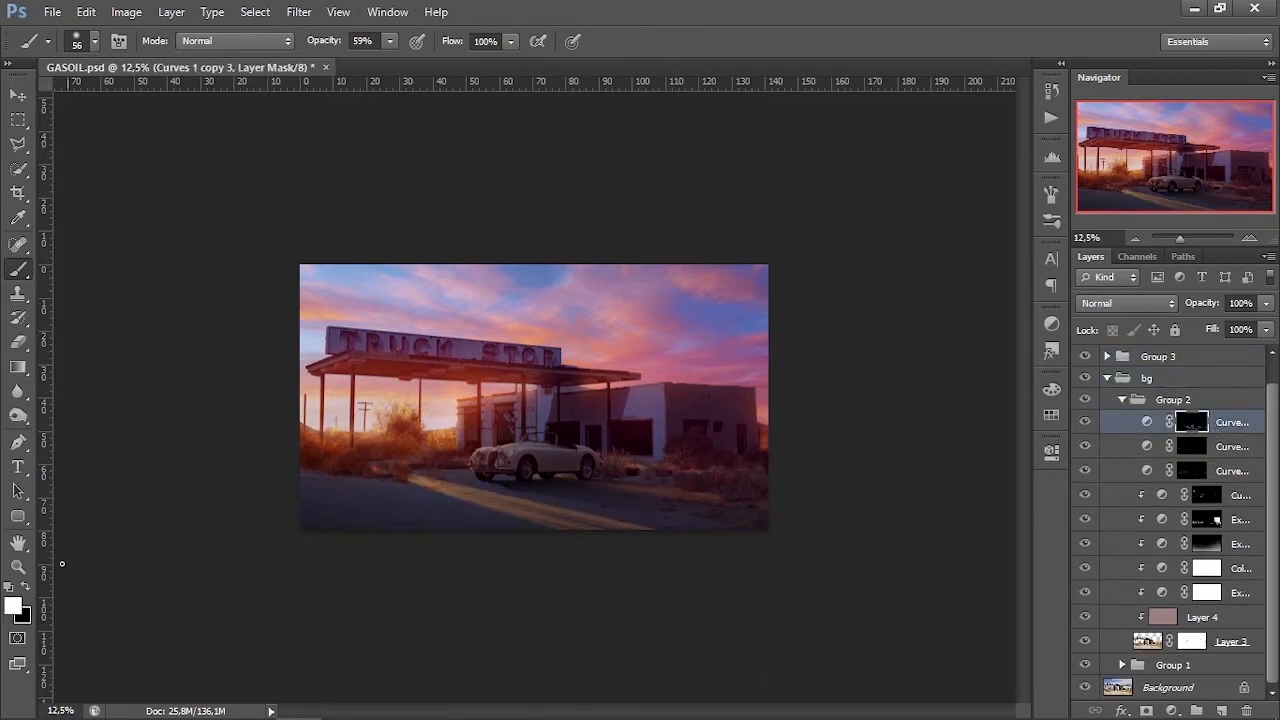
click(25, 586)
right_click(529, 401)
click(670, 451)
click(660, 369)
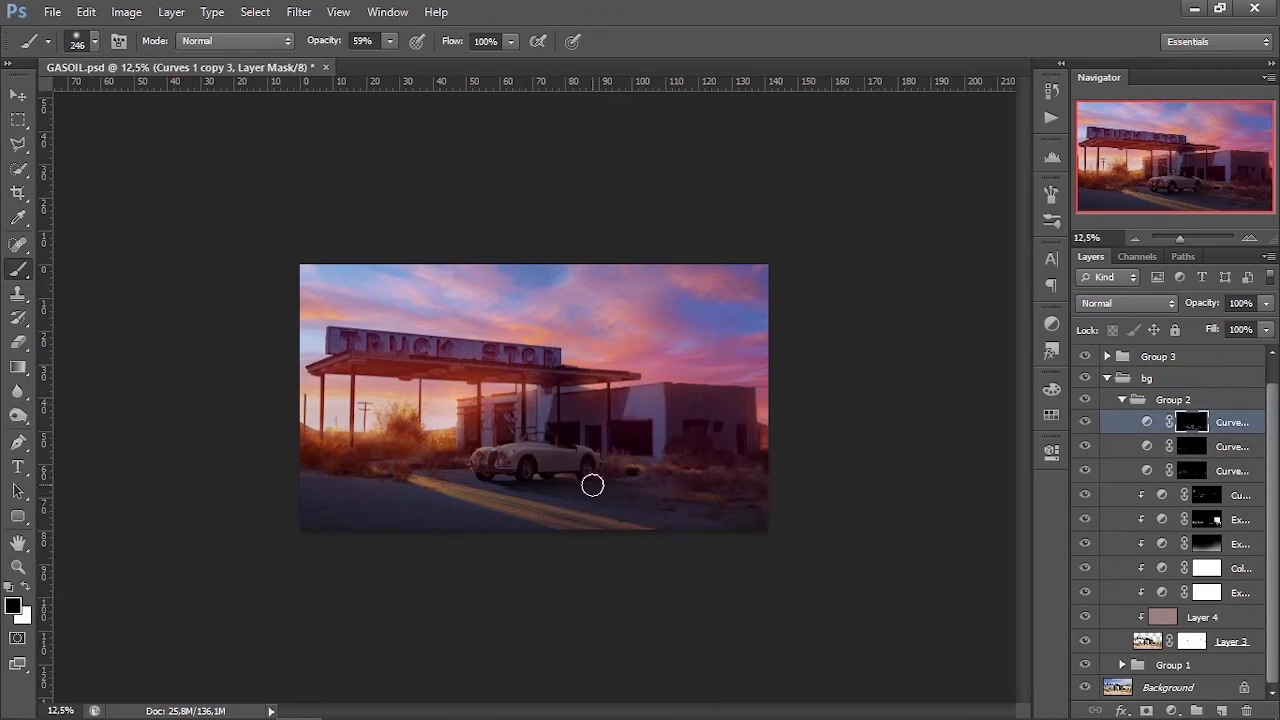
Step: Fade the remaining ground light near the car's rear with a black 370 px brush at 100% opacity, and set opacity to 47%
click(390, 41)
click(432, 63)
right_click(650, 449)
click(700, 489)
click(582, 487)
right_click(855, 475)
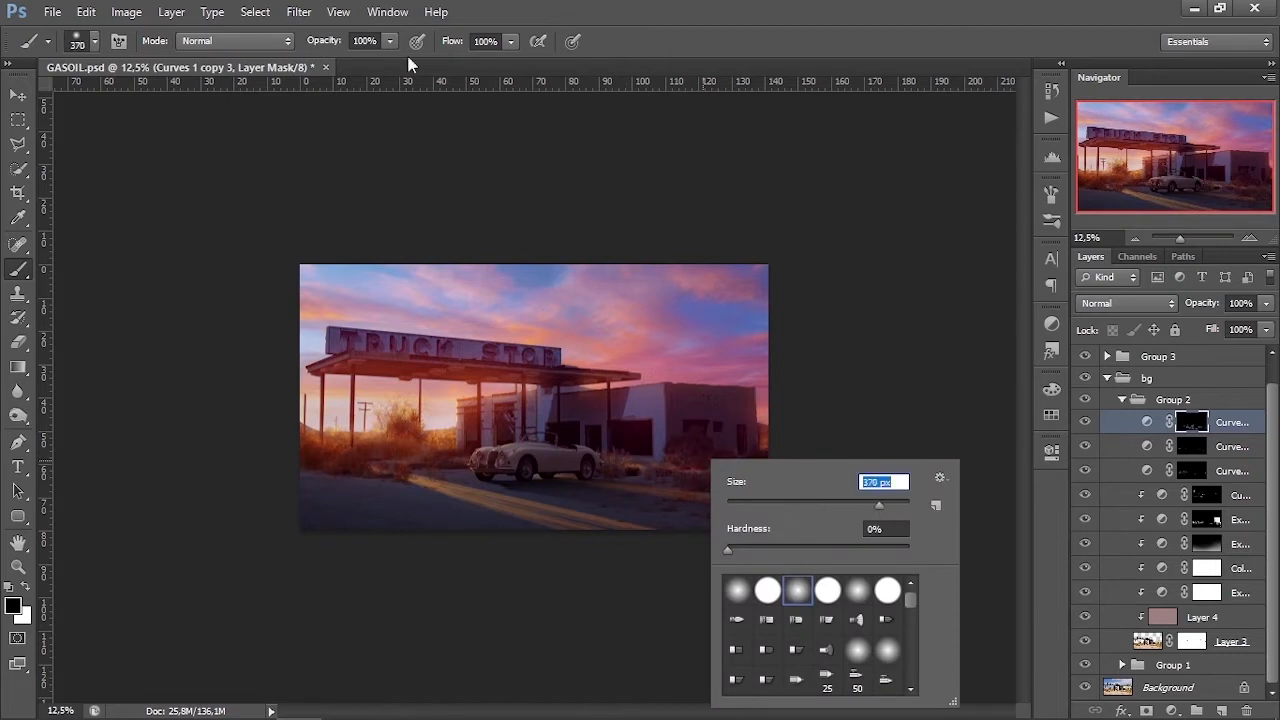
key(Return)
key(4)
key(7)
Step: Check the background's Exposure 2 layer and lower its exposure slightly to darken the foreground
click(1084, 543)
click(1084, 543)
double_click(1161, 543)
drag(826, 490, 808, 490)
click(997, 386)
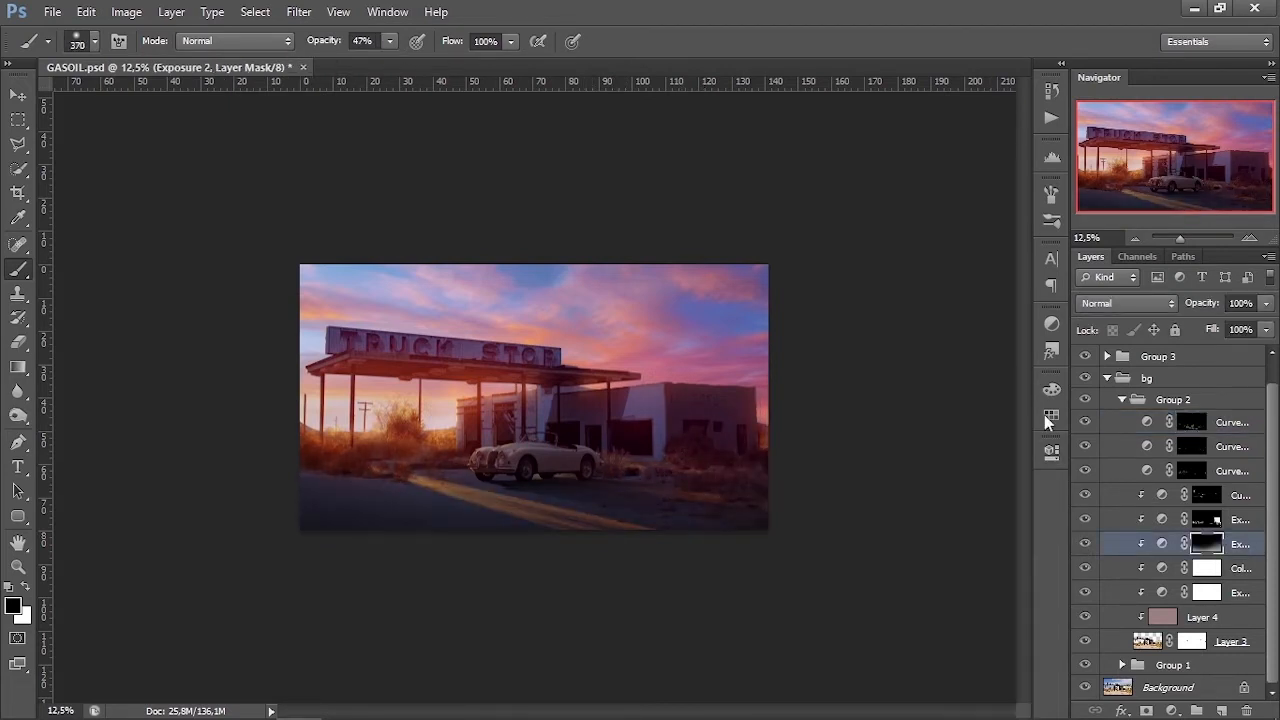
Step: Brush over the foreground road on the Exposure 2 mask with a 453 px brush at 17% opacity, undoing the first stroke
drag(338, 504, 515, 497)
key(ctrl+z)
right_click(591, 471)
click(762, 515)
drag(390, 42, 358, 60)
drag(367, 482, 485, 492)
key(x)
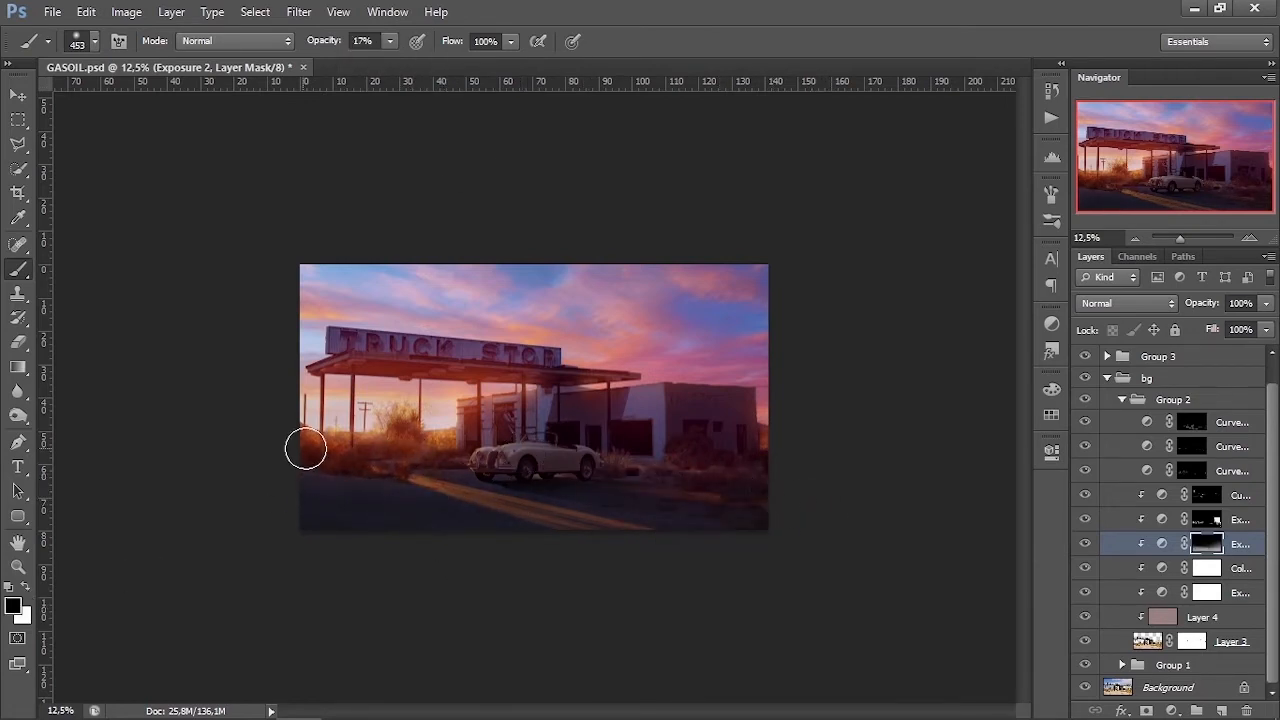
right_click(592, 430)
drag(390, 42, 454, 62)
drag(480, 485, 300, 478)
key(ctrl+z)
Step: Fade the foreground darkening on the Exposure 2 mask with a soft black 1985 px brush at 51% opacity
right_click(610, 402)
click(805, 448)
key(Return)
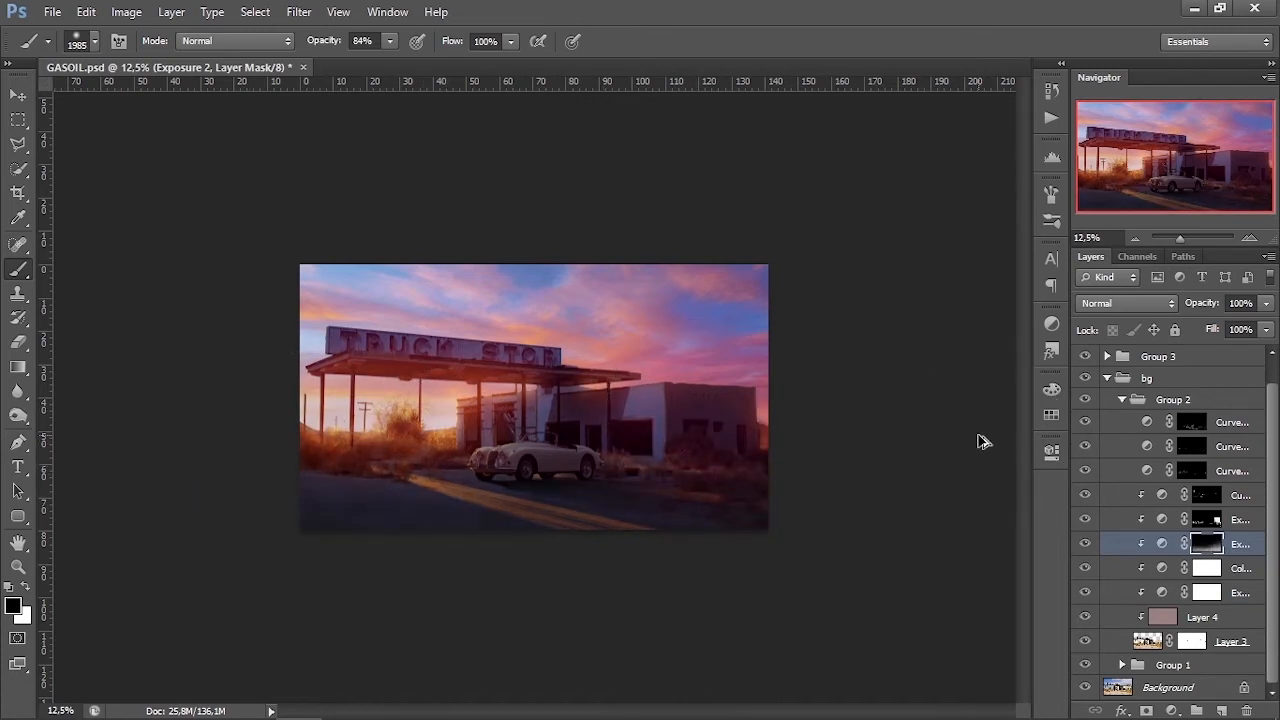
drag(386, 52, 360, 62)
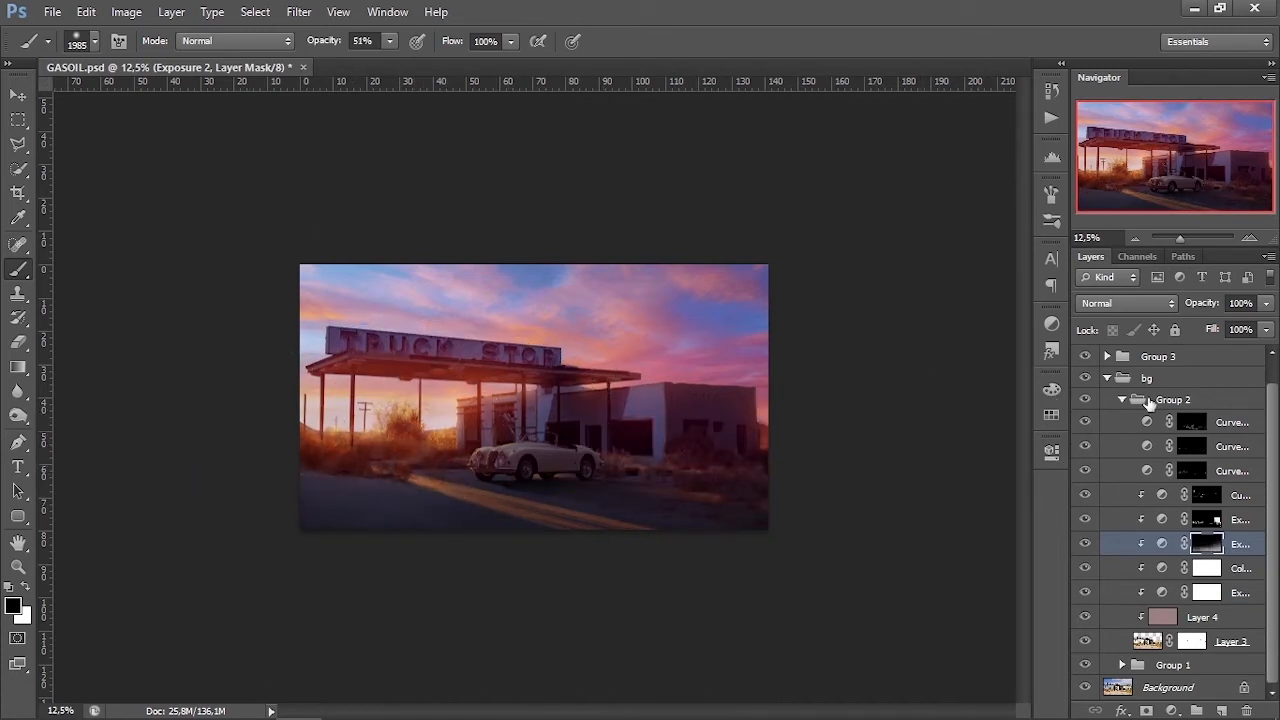
Step: Fade the road light on Group 2's topmost Curves mask with a soft black 1100 px brush at 14%, raised to 31% opacity, undoing the first stroke
click(1192, 422)
key(bracketleft)
key(bracketleft)
key(bracketleft)
key(bracketleft)
key(bracketleft)
key(bracketleft)
key(bracketleft)
key(bracketleft)
key(bracketleft)
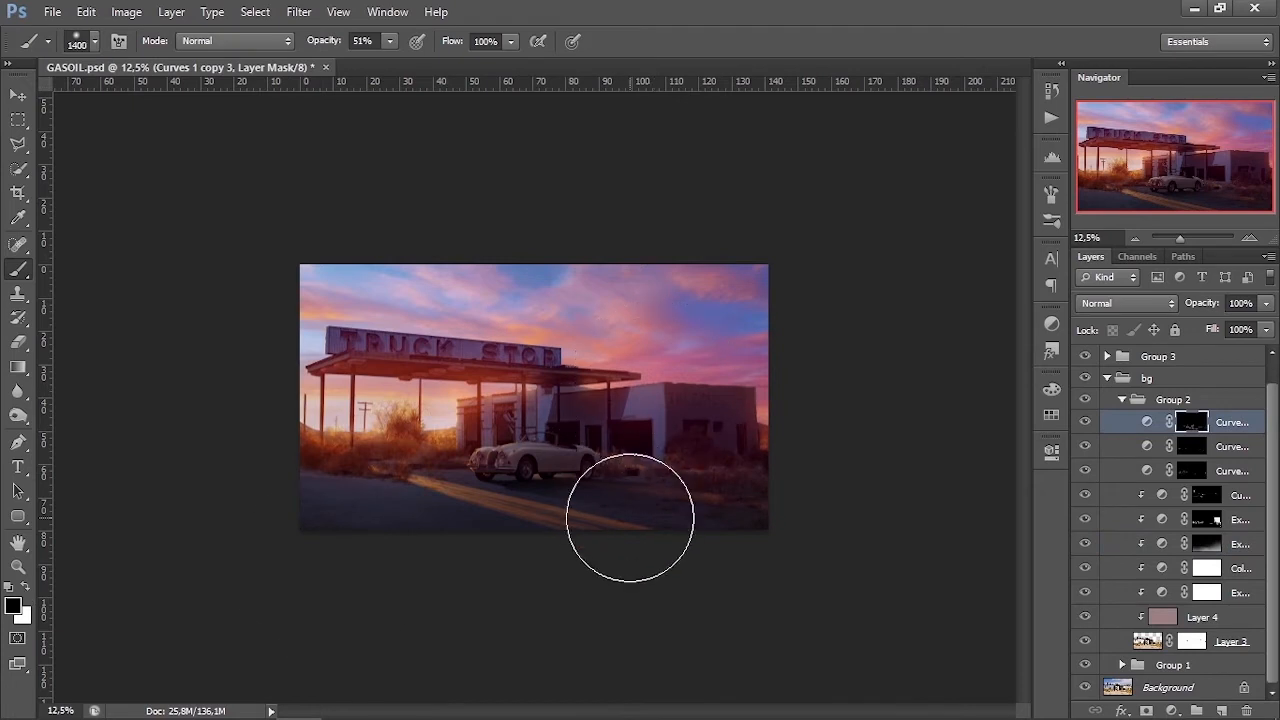
key(ctrl+z)
mouse_move(389, 41)
mouse_down()
mouse_move(384, 65)
mouse_move(356, 65)
mouse_up()
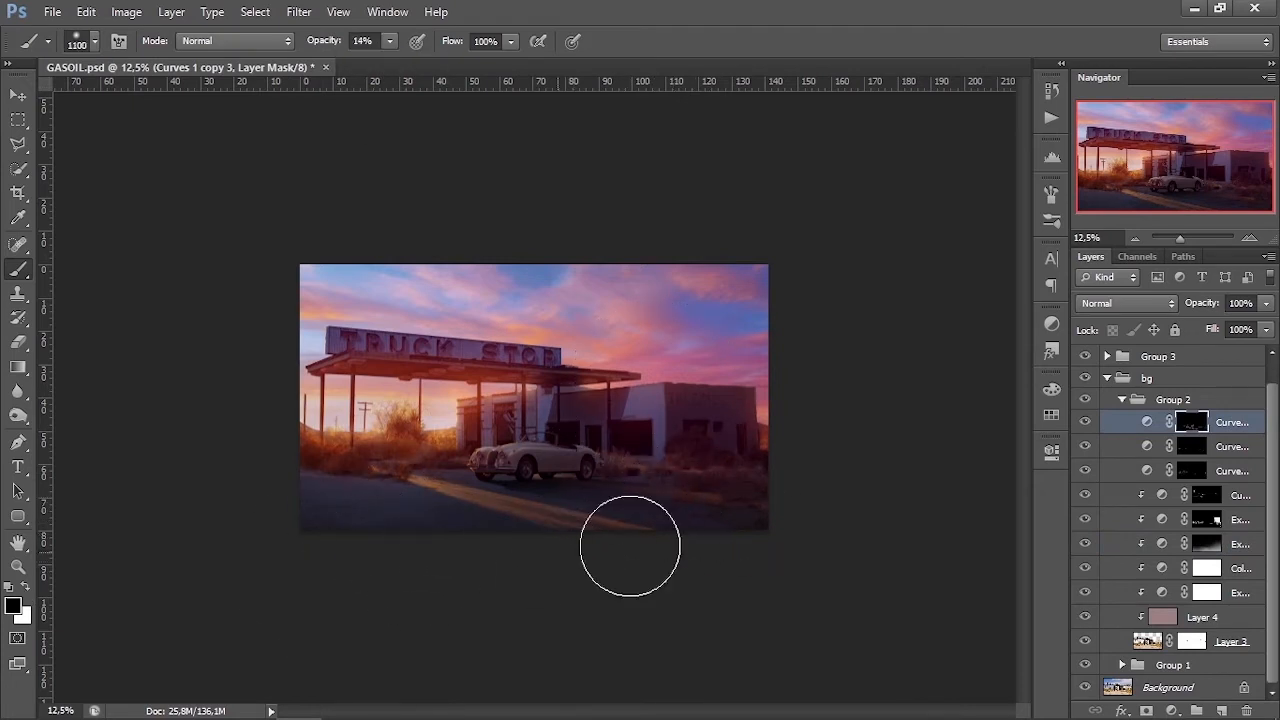
key(3)
key(1)
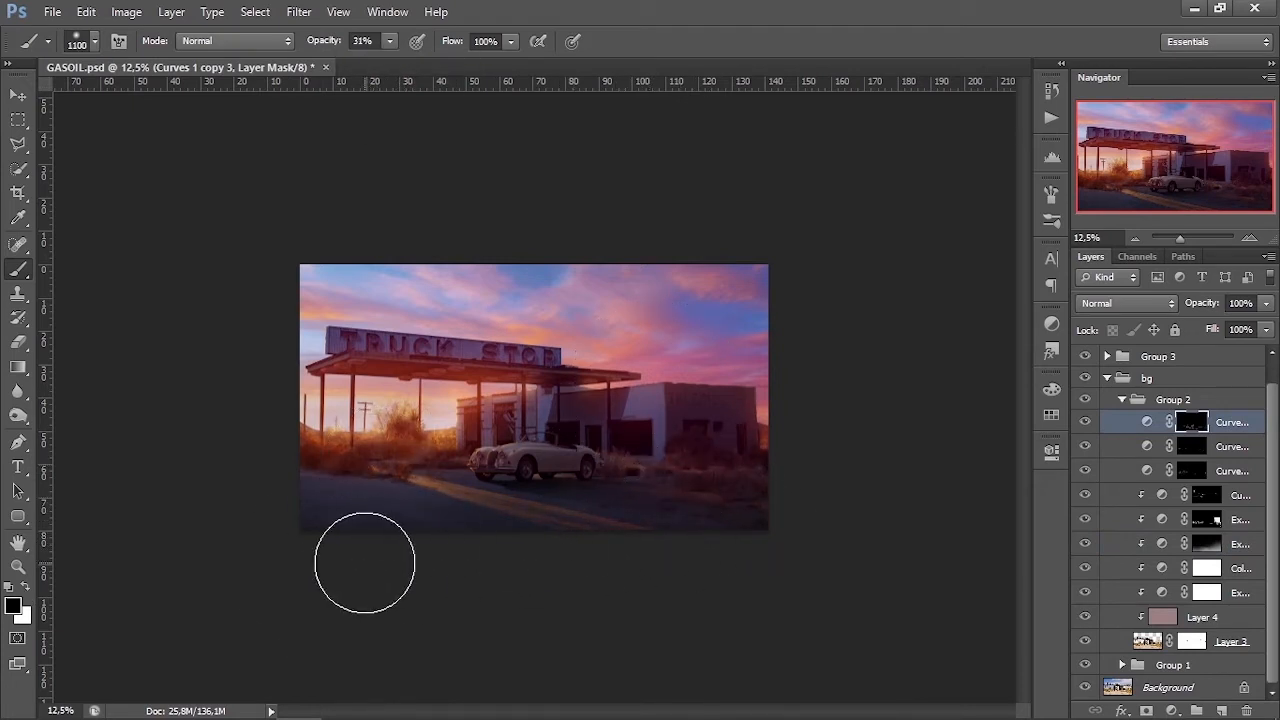
Step: Add a Curves adjustment at the top of Group 2, reshape its curve slightly, and collapse the bg group to compare it on and off
click(1171, 710)
click(1140, 415)
click(956, 530)
click(858, 630)
drag(955, 529, 949, 526)
click(1051, 451)
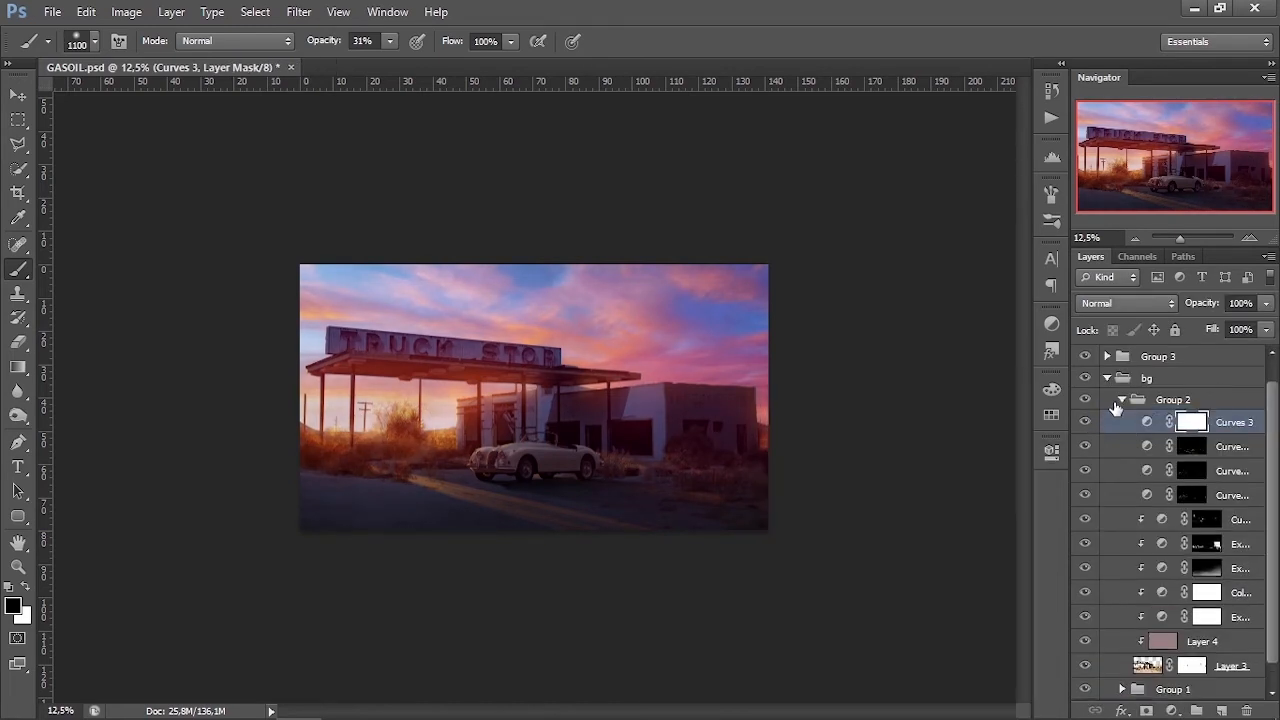
click(1107, 378)
click(1085, 381)
click(1085, 381)
Step: Stamp all visible layers onto a new layer and move it to the top of Group 3, above the woman
click(1249, 238)
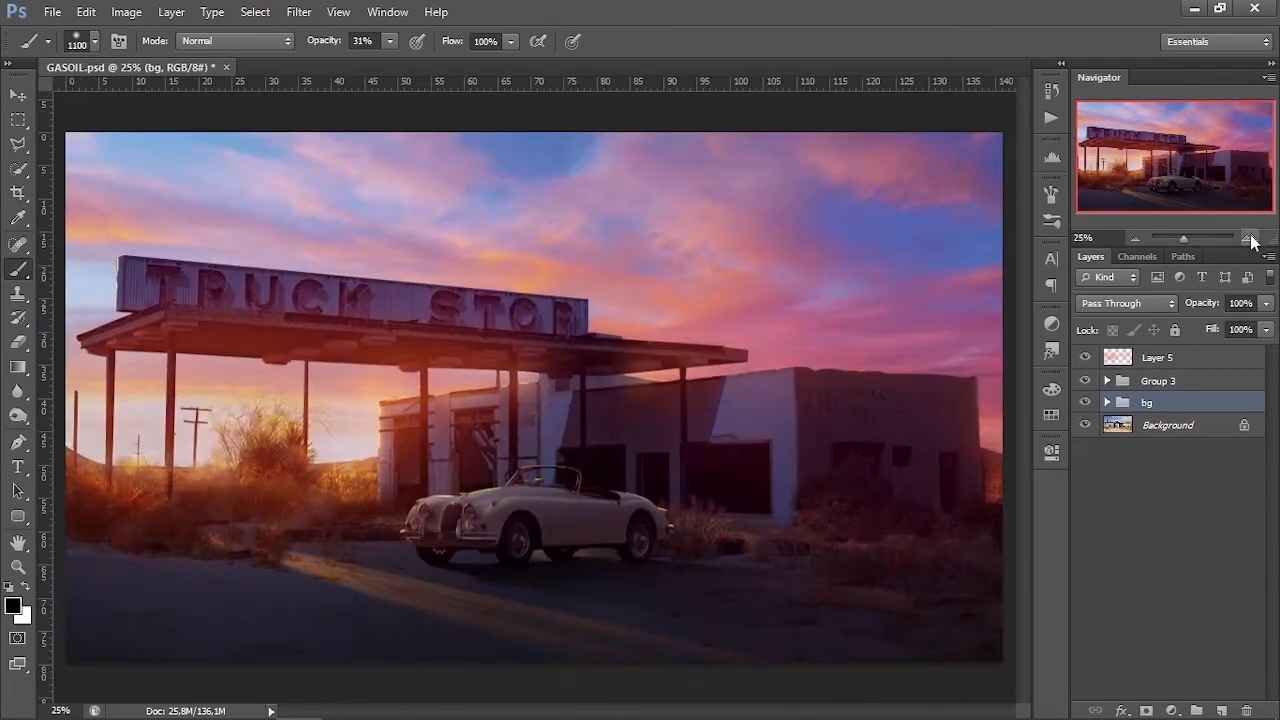
click(1249, 238)
click(1150, 381)
key(ctrl+shift+alt+n)
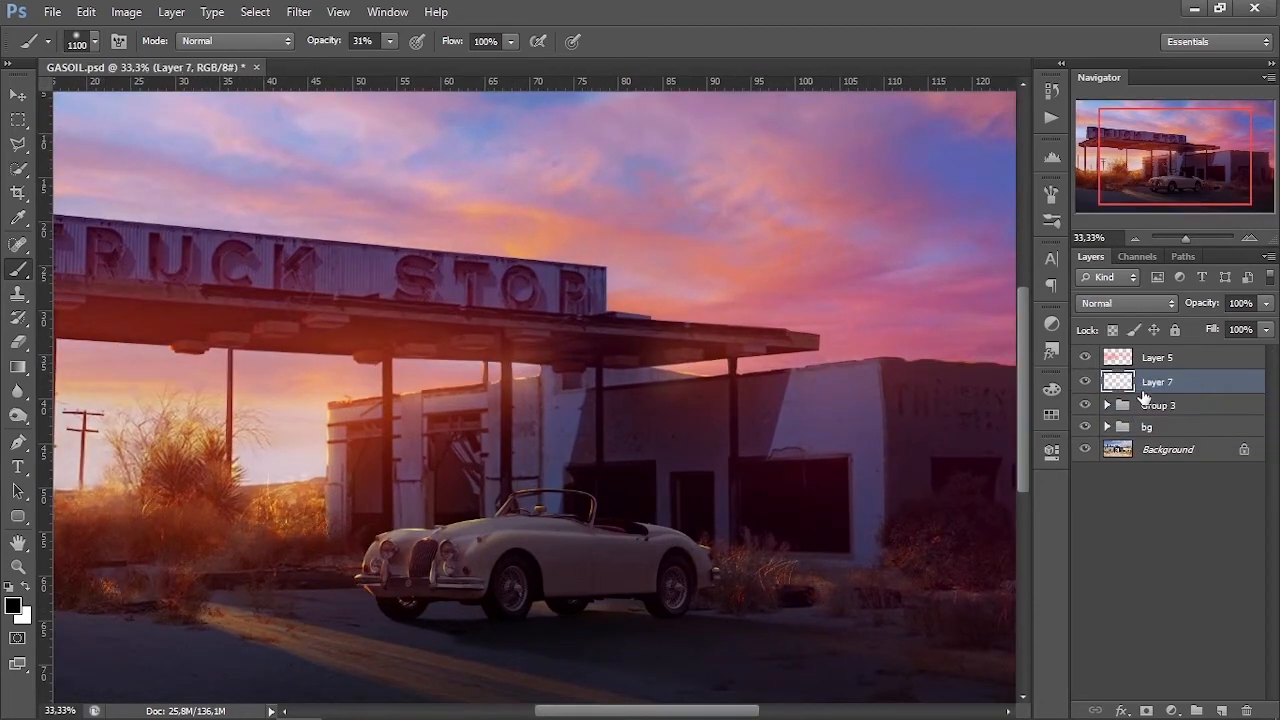
key(ctrl+shift+alt+e)
click(1107, 405)
drag(1230, 382, 1232, 412)
Step: Clip the stamped layer to the woman, set its blend mode to Overlay, and blur it to its average colour
right_click(1232, 402)
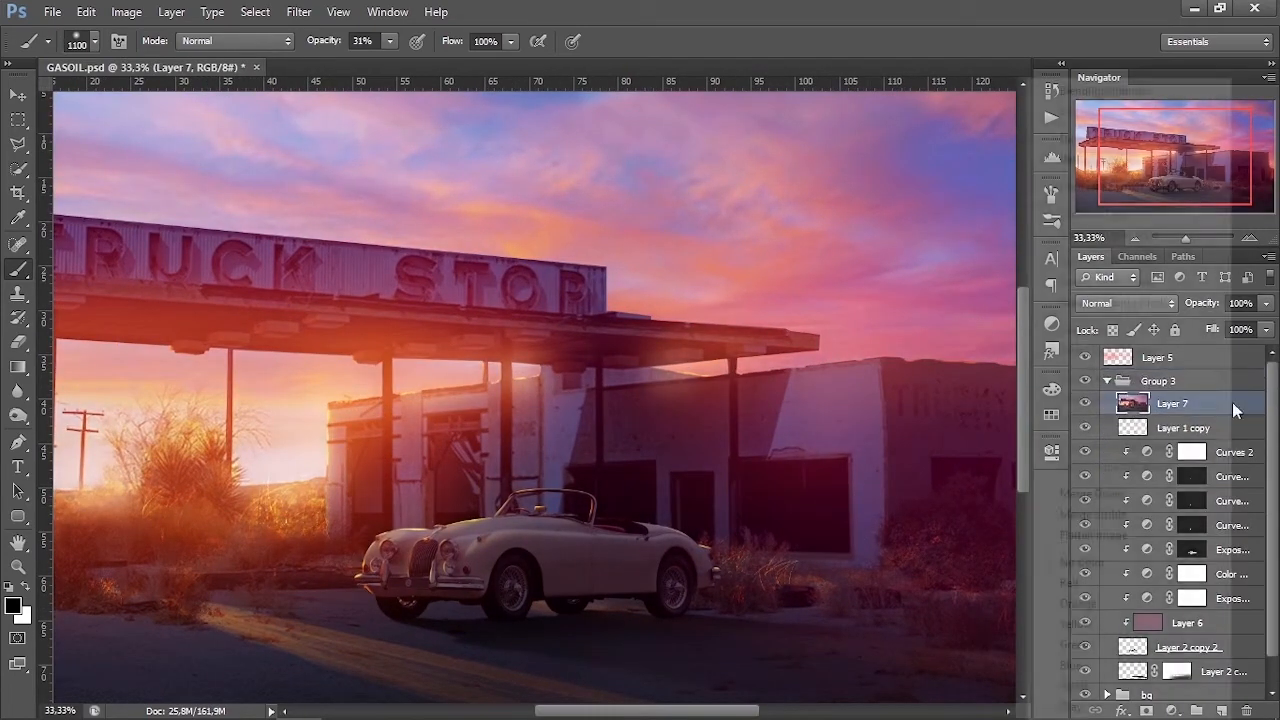
click(1205, 303)
click(1138, 305)
click(1130, 228)
click(299, 11)
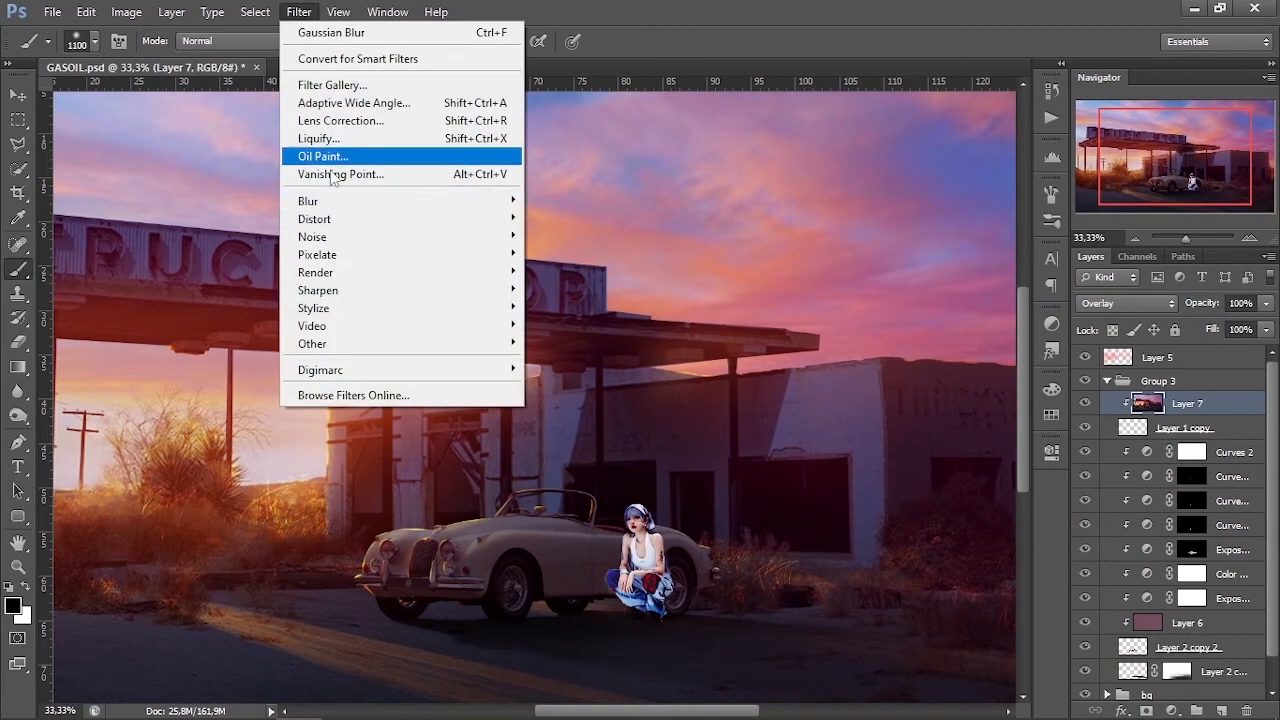
mouse_move(290, 200)
click(608, 260)
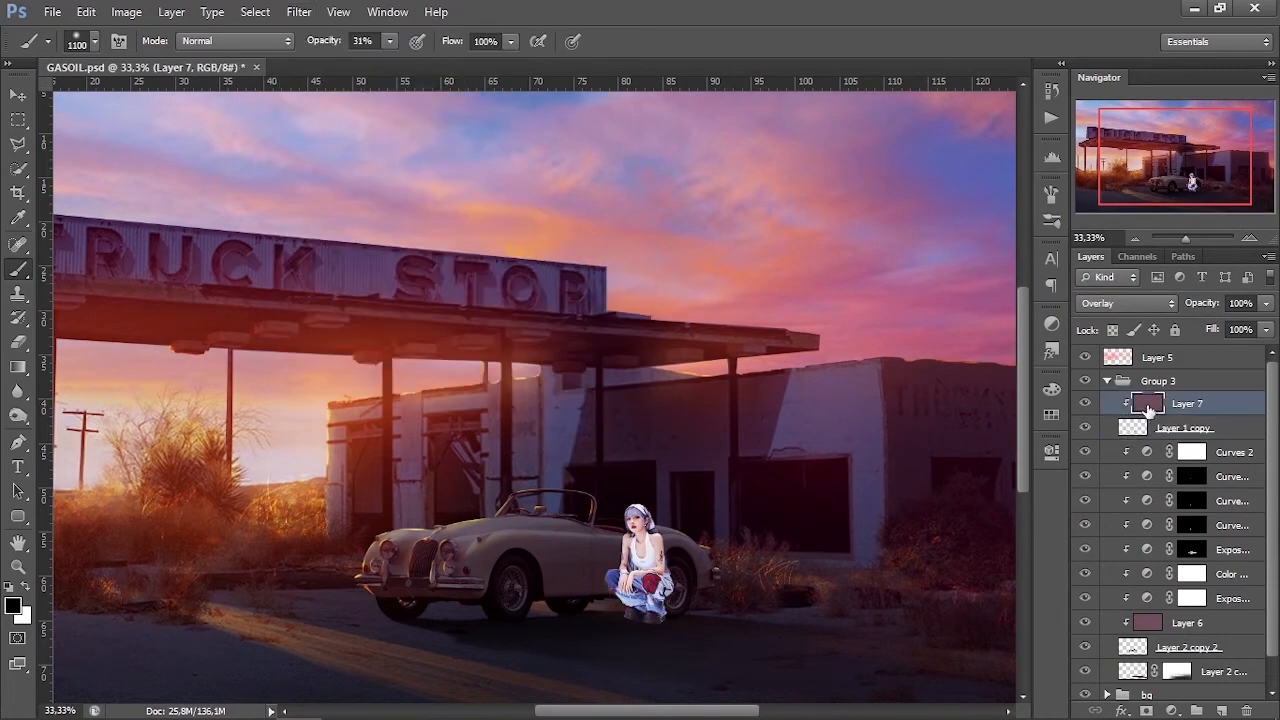
Step: Add a Color Lookup adjustment above Layer 7, clip it to the woman, and choose a lookup table for it
click(1171, 710)
click(1150, 586)
right_click(1250, 403)
click(1195, 303)
double_click(1146, 403)
click(928, 442)
click(931, 369)
click(994, 385)
Step: Add a clipped Exposure adjustment of -2.98 above Layer 7 and lower the opacity of the woman's Color Lookup layer
click(1156, 427)
click(1171, 710)
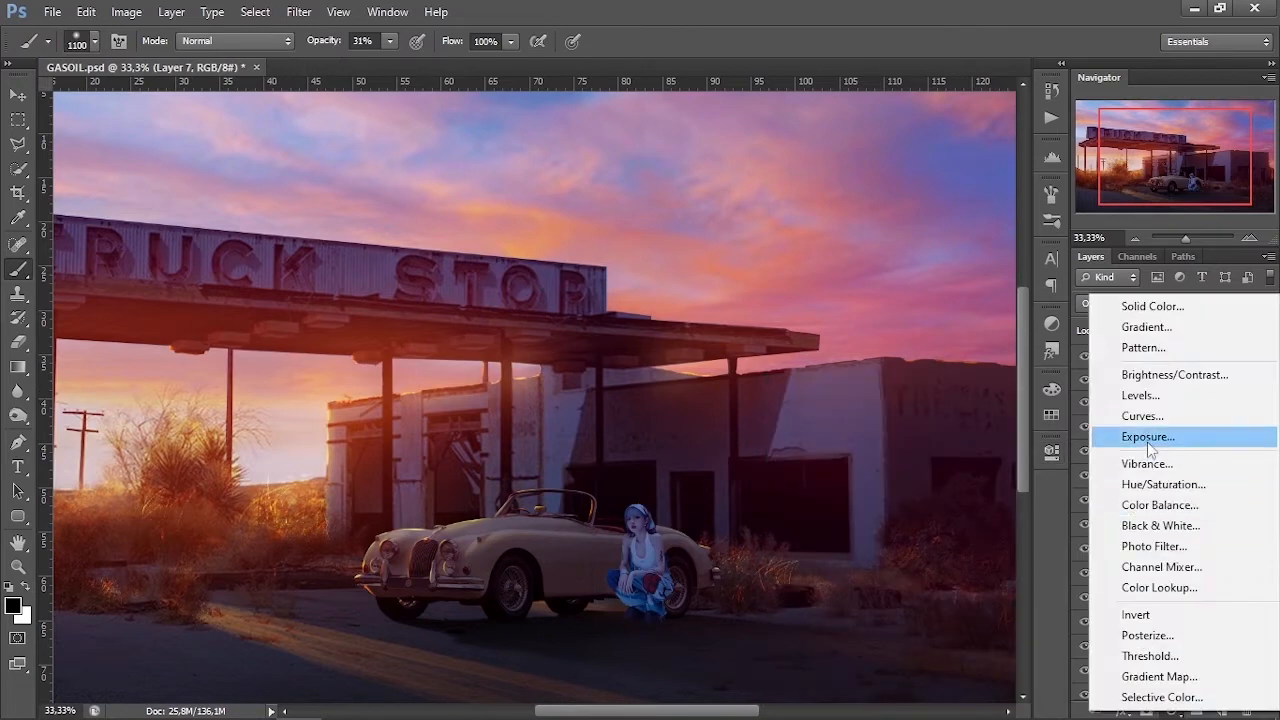
click(1143, 434)
click(1228, 403)
drag(1233, 325, 1219, 324)
double_click(1145, 426)
drag(891, 490, 841, 486)
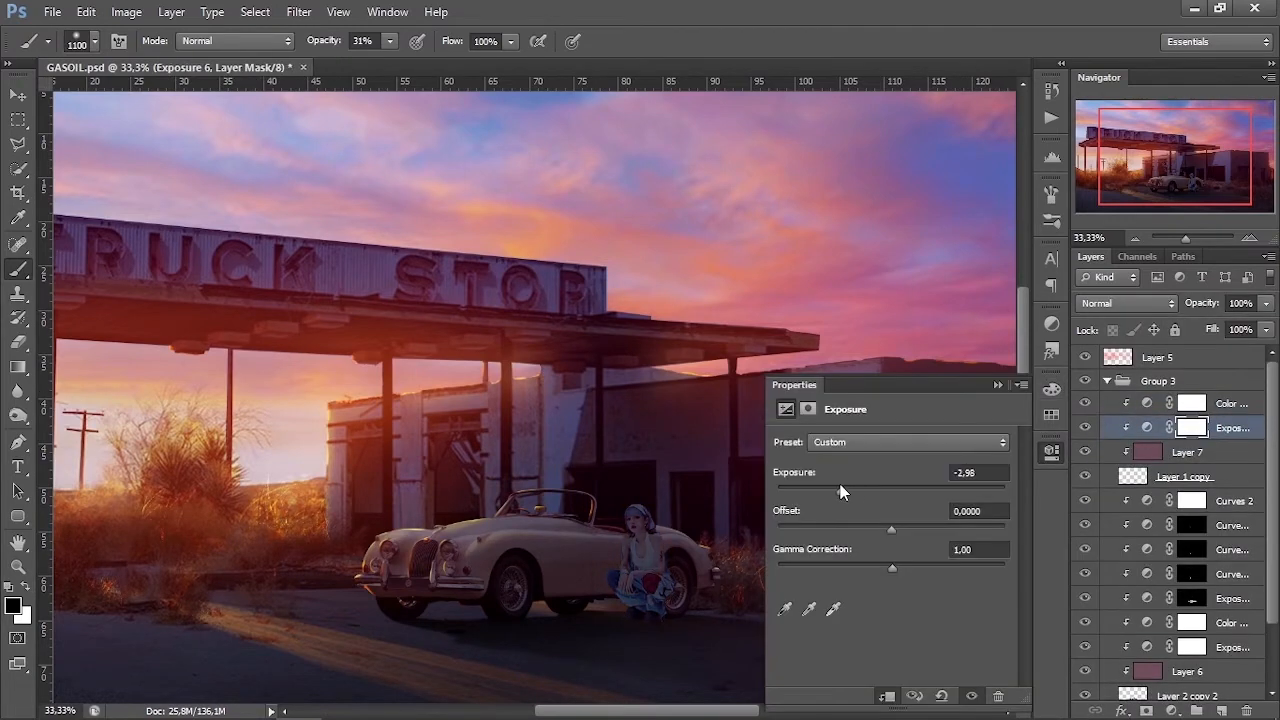
click(997, 385)
Step: Add a Curves adjustment above the woman's Exposure layer and adjust its curve to balance her tones
click(1172, 709)
click(1140, 414)
click(868, 466)
click(852, 501)
drag(909, 571, 920, 584)
click(997, 385)
Step: Duplicate one of the car's rim-light Curves layers and move a copy to the top of Group 3
triple_click(1141, 237)
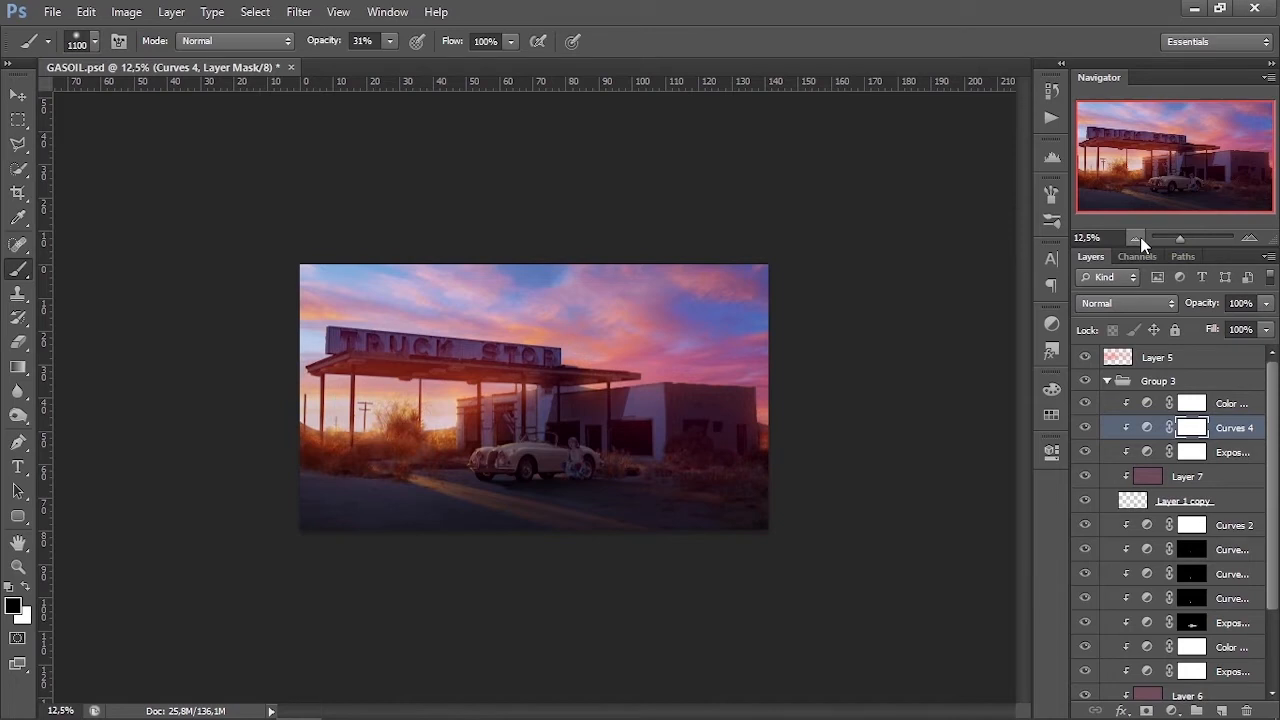
click(1249, 238)
scroll(1087, 528, down, 2)
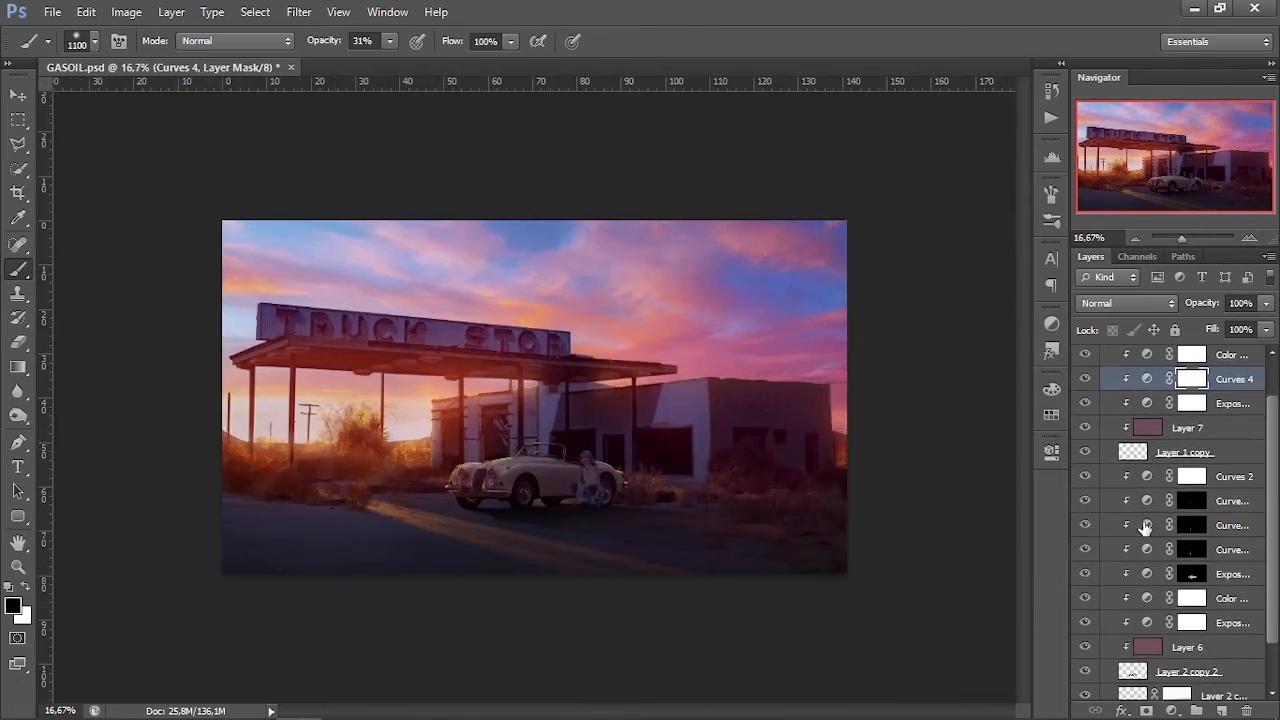
click(1145, 525)
key(ctrl+j)
drag(1131, 525, 1140, 396)
Step: Restore the clipping of the car's upper two Curves layers and clip the moved Curves copy to the woman
click(1189, 571)
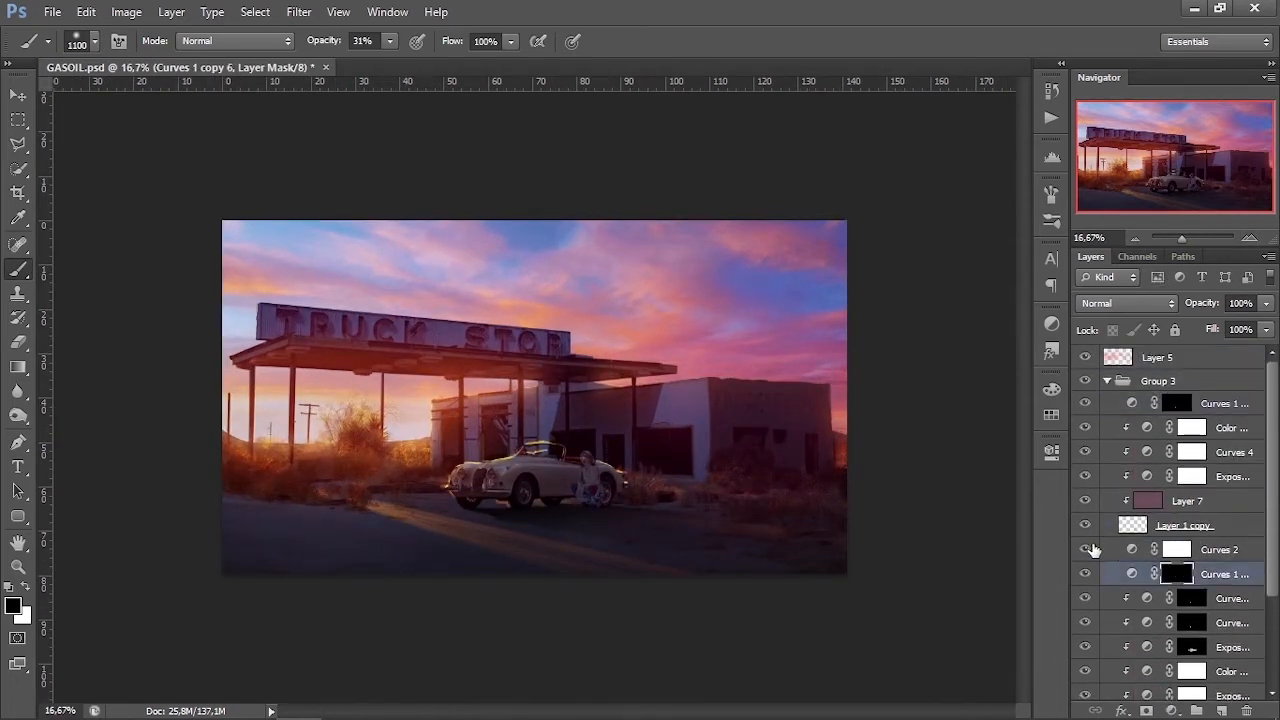
shift+click(1235, 553)
right_click(1235, 553)
click(1134, 306)
scroll(1120, 537, down, 2)
scroll(1120, 537, up, 2)
click(1250, 408)
right_click(1250, 408)
click(1134, 306)
Step: Replace the mask of the woman's rim-light Curves layer with a fresh black mask
drag(1192, 404, 1246, 709)
click(1146, 710)
key(ctrl+i)
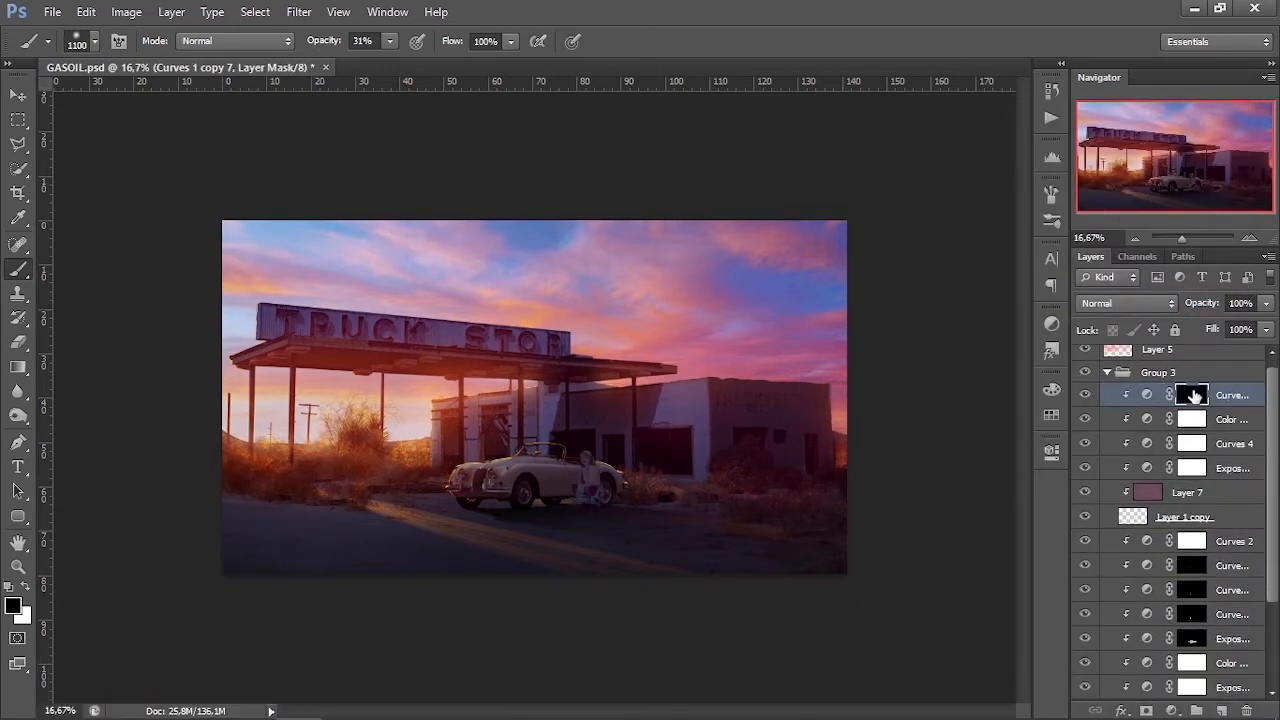
Step: Paint warm rim light along the woman's headscarf, shoulders and jeans with a soft white 5 px brush at 65% opacity
click(1249, 238)
click(1249, 238)
click(1249, 238)
click(1249, 238)
click(1249, 238)
click(1249, 238)
drag(1172, 157, 1184, 176)
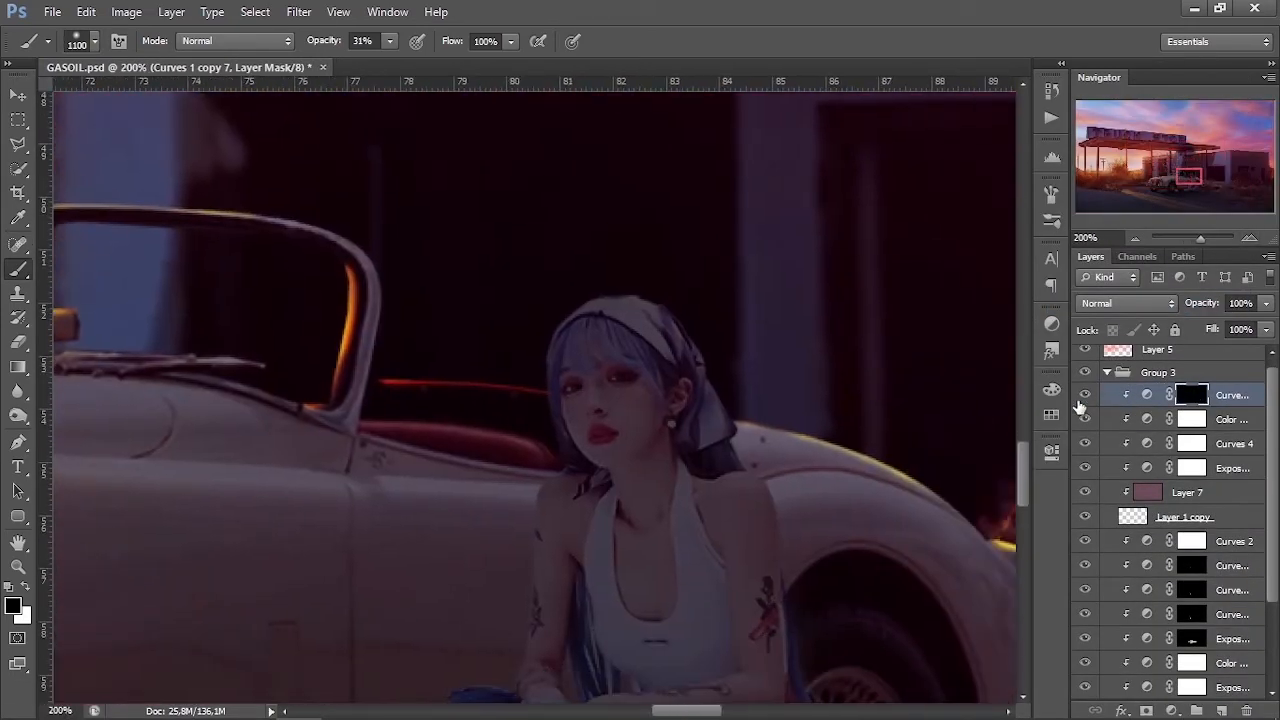
click(25, 586)
right_click(760, 340)
click(816, 471)
click(846, 471)
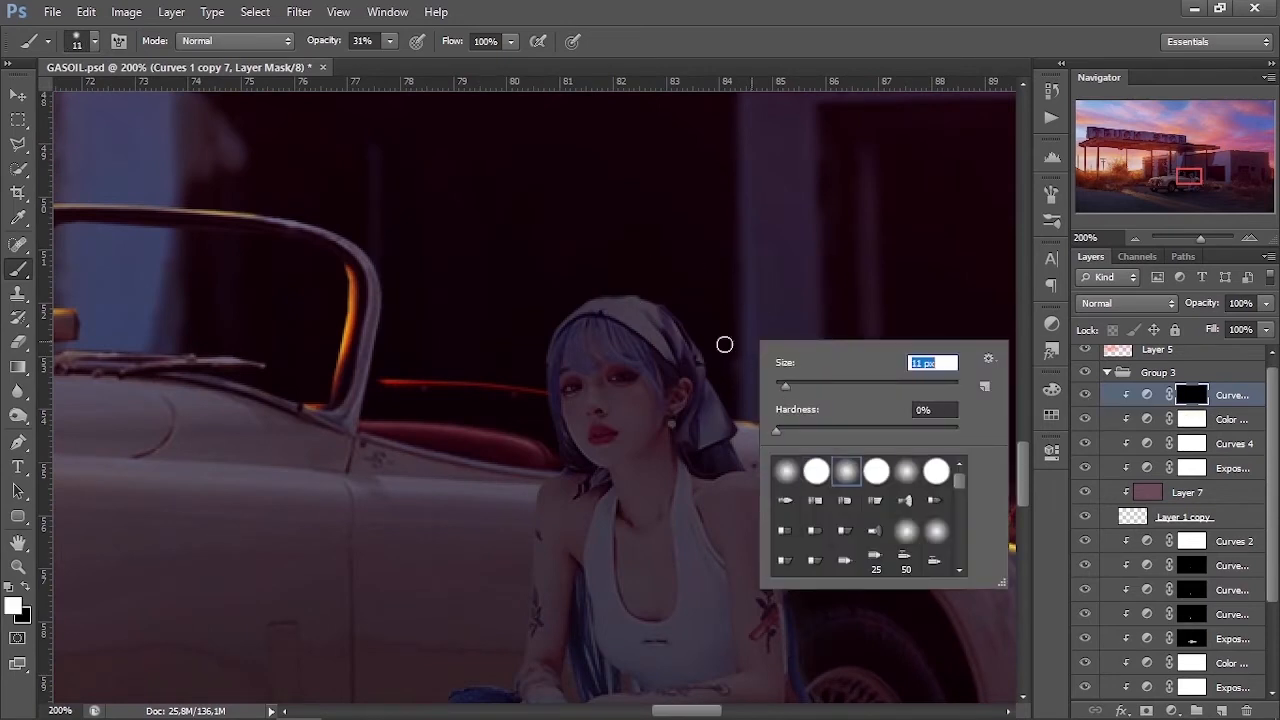
drag(389, 41, 440, 68)
right_click(626, 280)
drag(653, 322, 648, 322)
key(Return)
mouse_move(636, 298)
mouse_down()
mouse_move(568, 311)
mouse_move(545, 362)
mouse_up()
drag(630, 298, 543, 391)
key(ctrl+z)
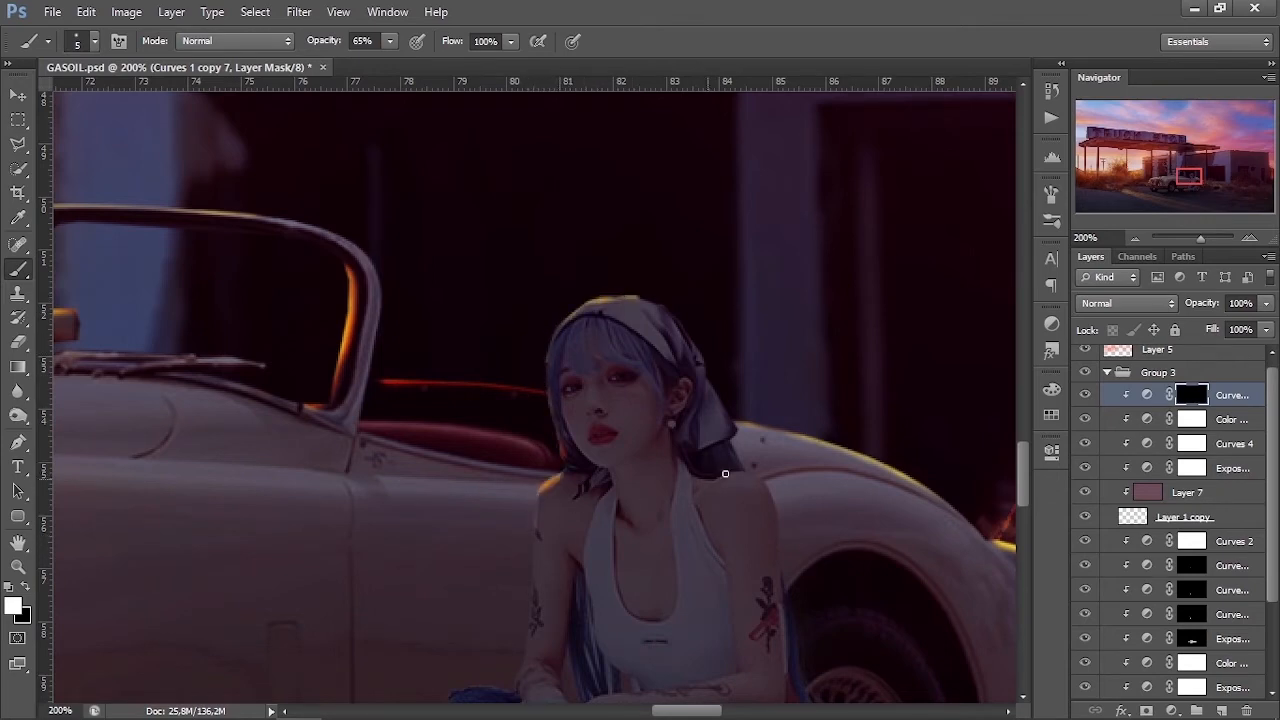
scroll(702, 345, down, 6)
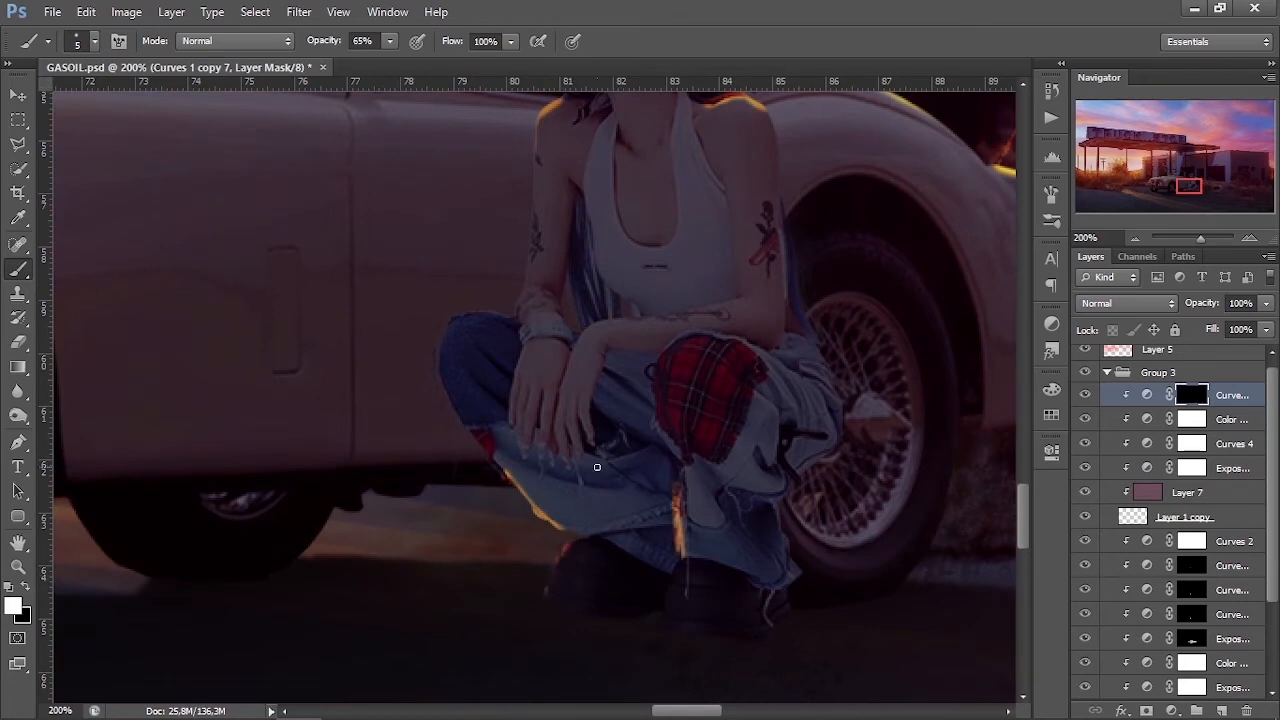
Step: Refine the woman's rim light at 100% brush opacity, trimming its edges with black and adding light along the boots with white
scroll(671, 480, up, 5)
click(26, 589)
key(0)
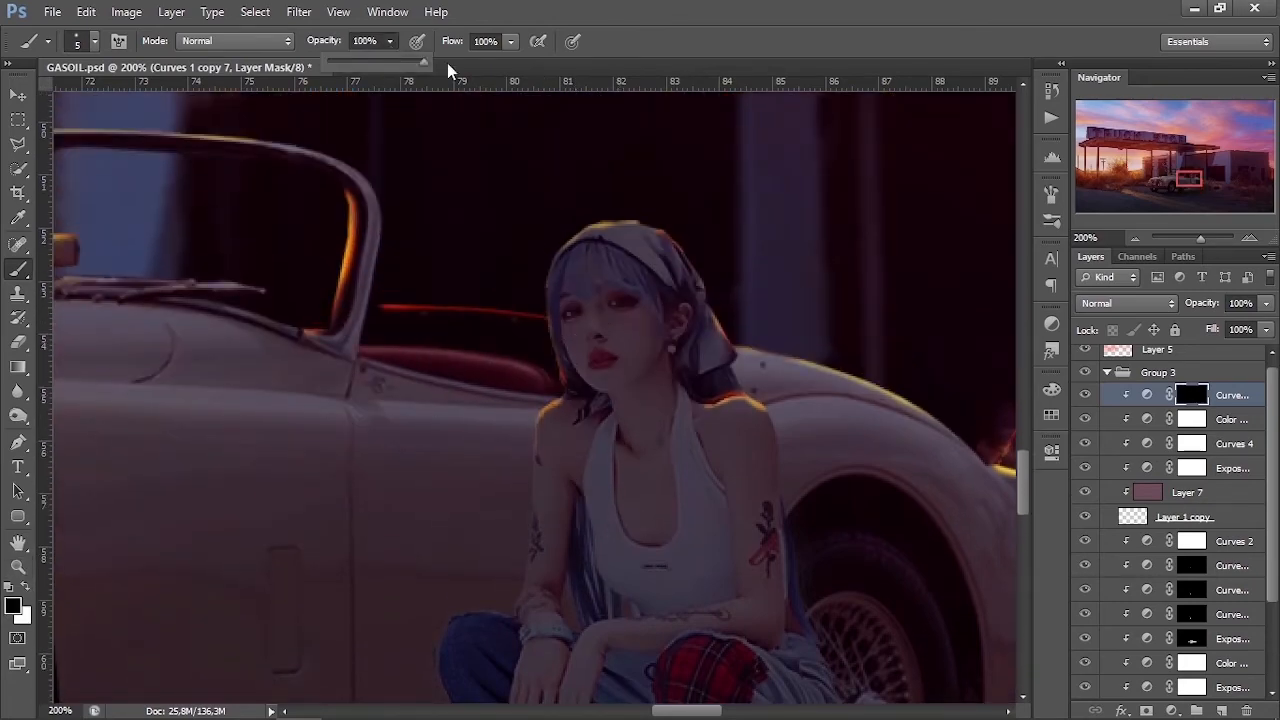
scroll(735, 393, down, 4)
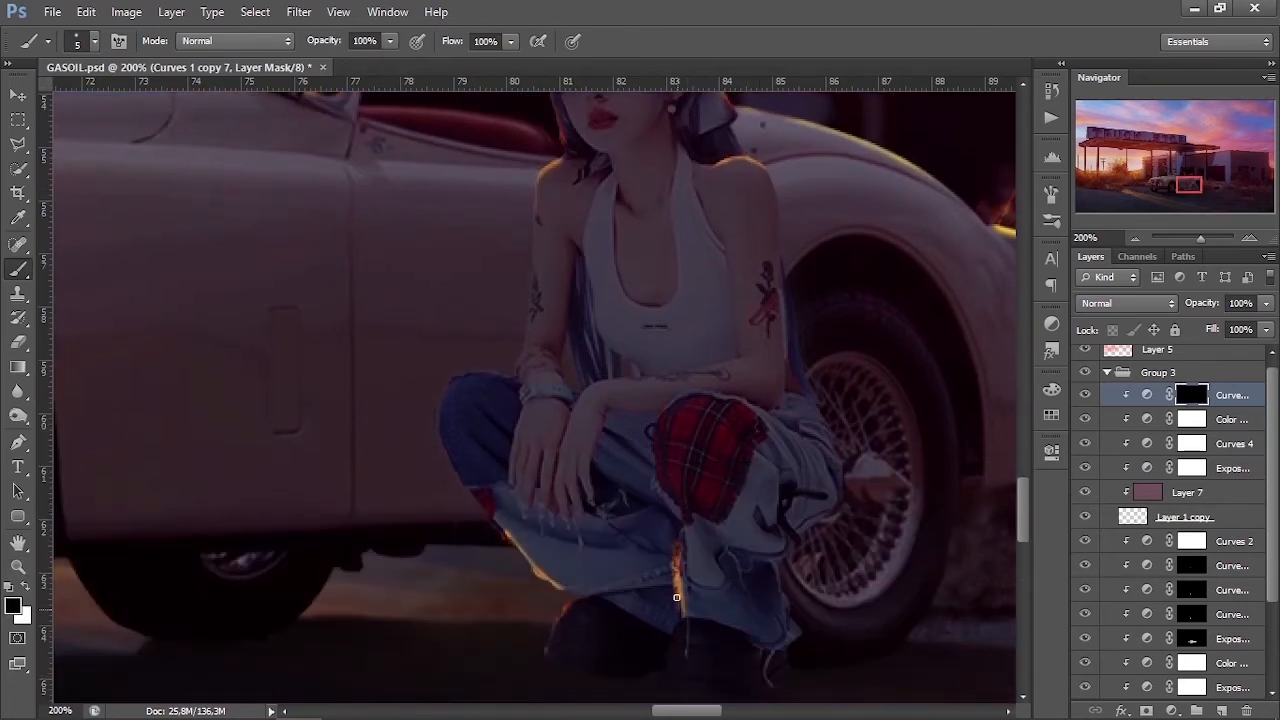
scroll(709, 616, down, 1)
click(27, 590)
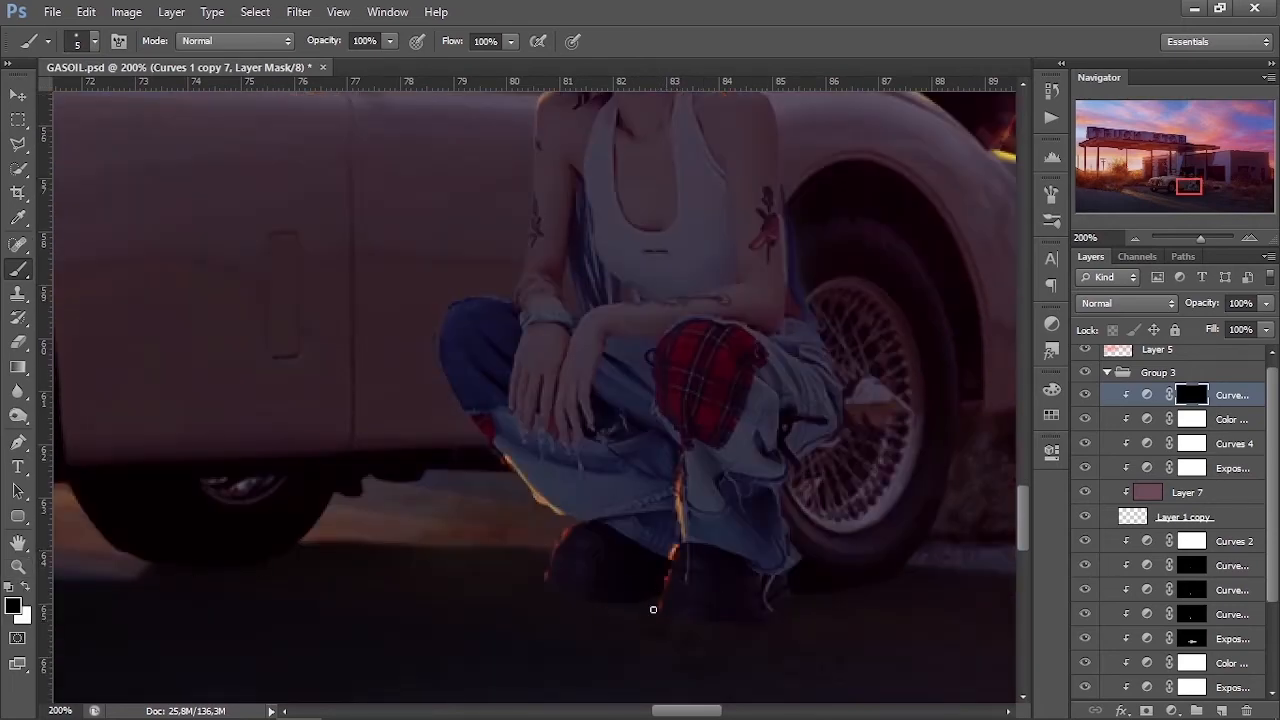
scroll(1055, 323, up, 4)
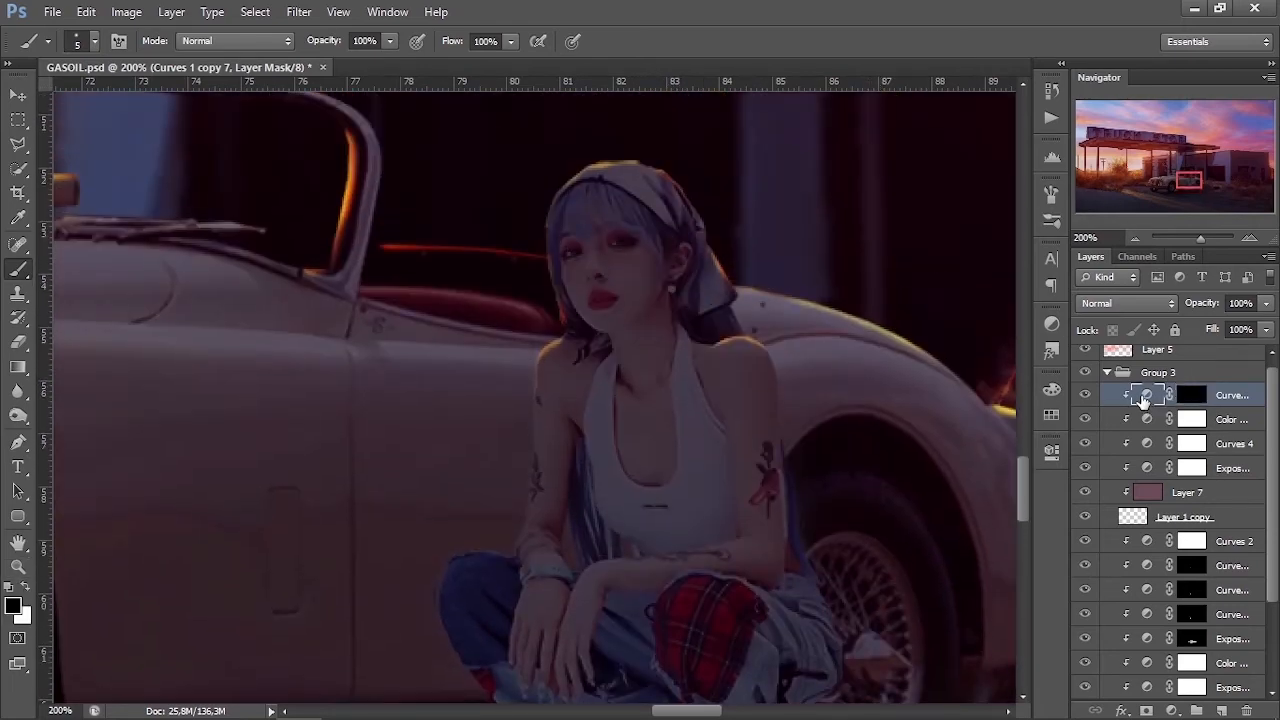
Step: Duplicate the woman's rim-light Curves layer, clip the copy, and replace its mask with a black one
key(ctrl+j)
right_click(1240, 397)
click(1150, 300)
drag(1192, 398, 1247, 708)
click(1147, 710)
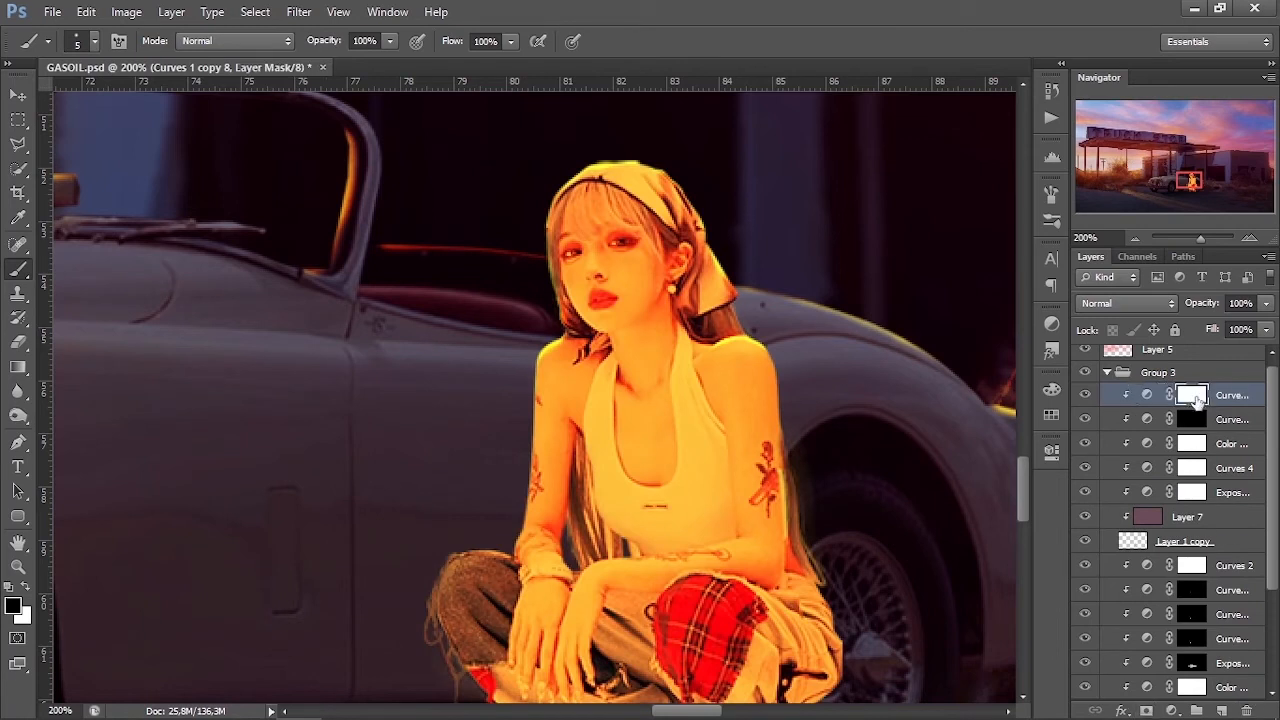
key(ctrl+i)
Step: Paint a soft glow over the woman's shoulders with a white 16 px brush, undoing the strokes at 12% and repainting at 8% opacity
key(x)
right_click(703, 340)
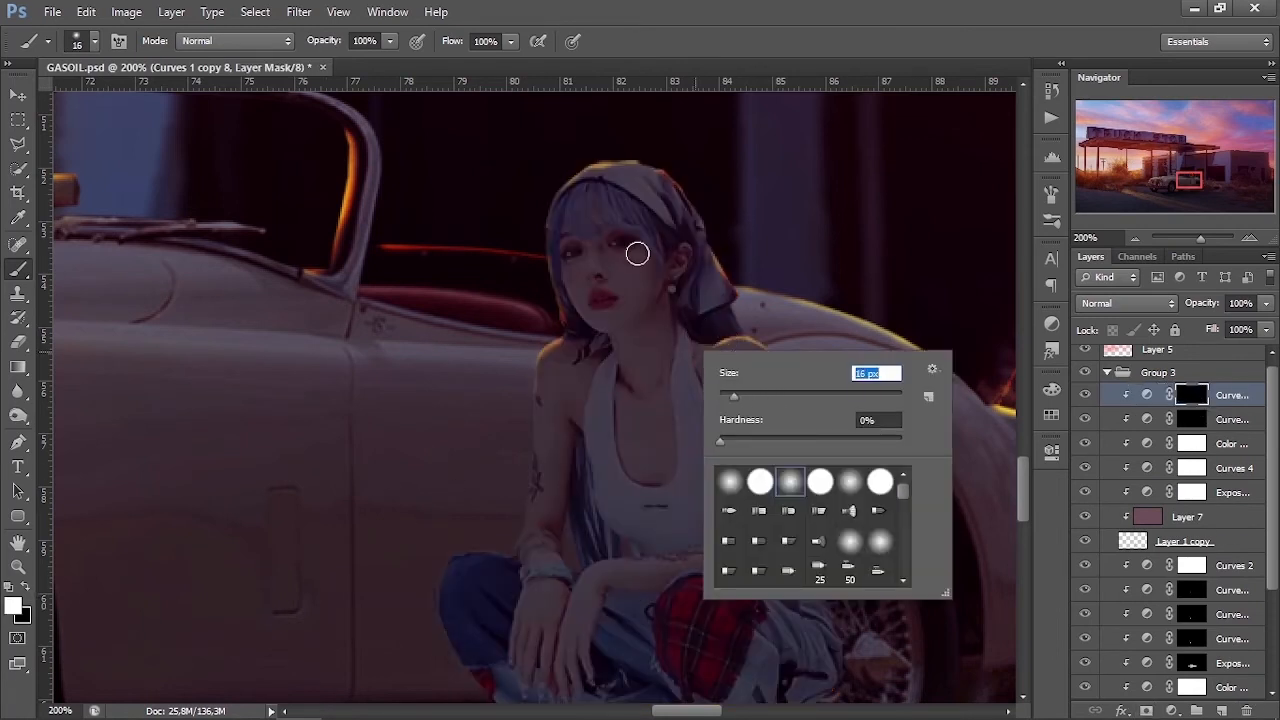
drag(390, 41, 303, 70)
drag(722, 360, 744, 433)
drag(543, 371, 546, 356)
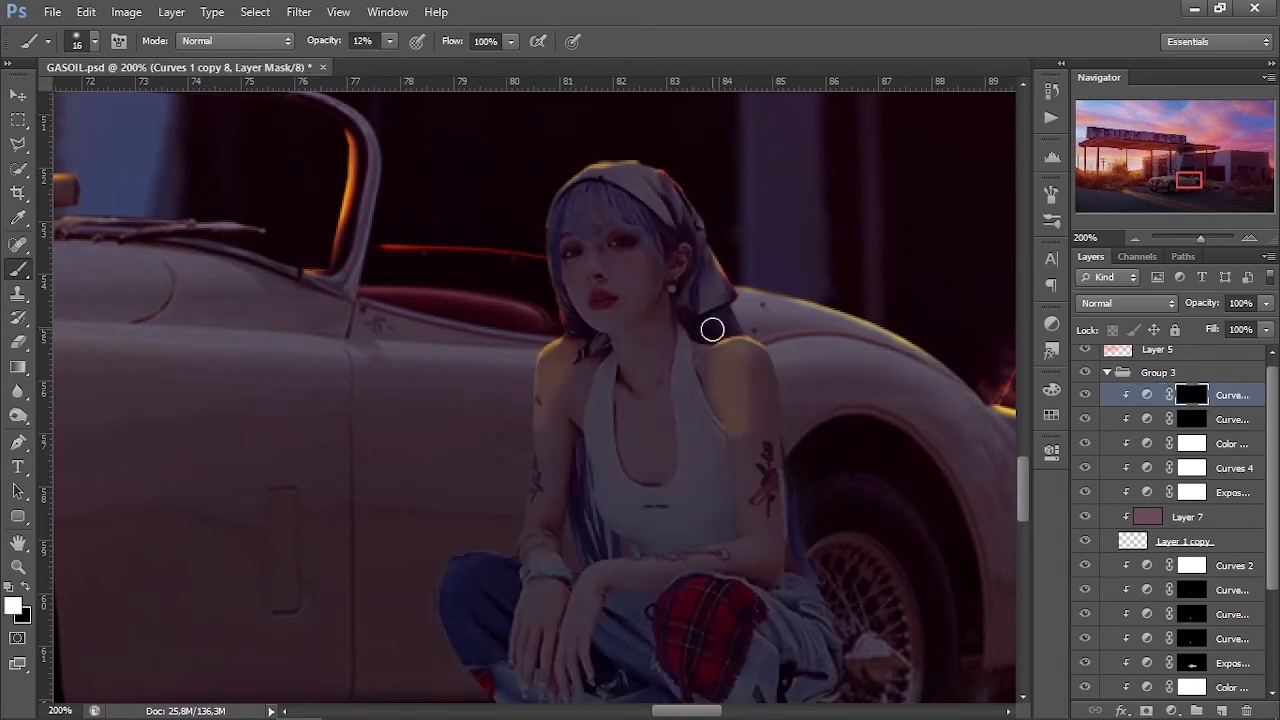
key(ctrl+alt+z)
key(ctrl+alt+z)
drag(390, 41, 386, 66)
mouse_move(686, 366)
mouse_down()
mouse_move(720, 406)
mouse_move(729, 460)
mouse_up()
drag(566, 341, 540, 410)
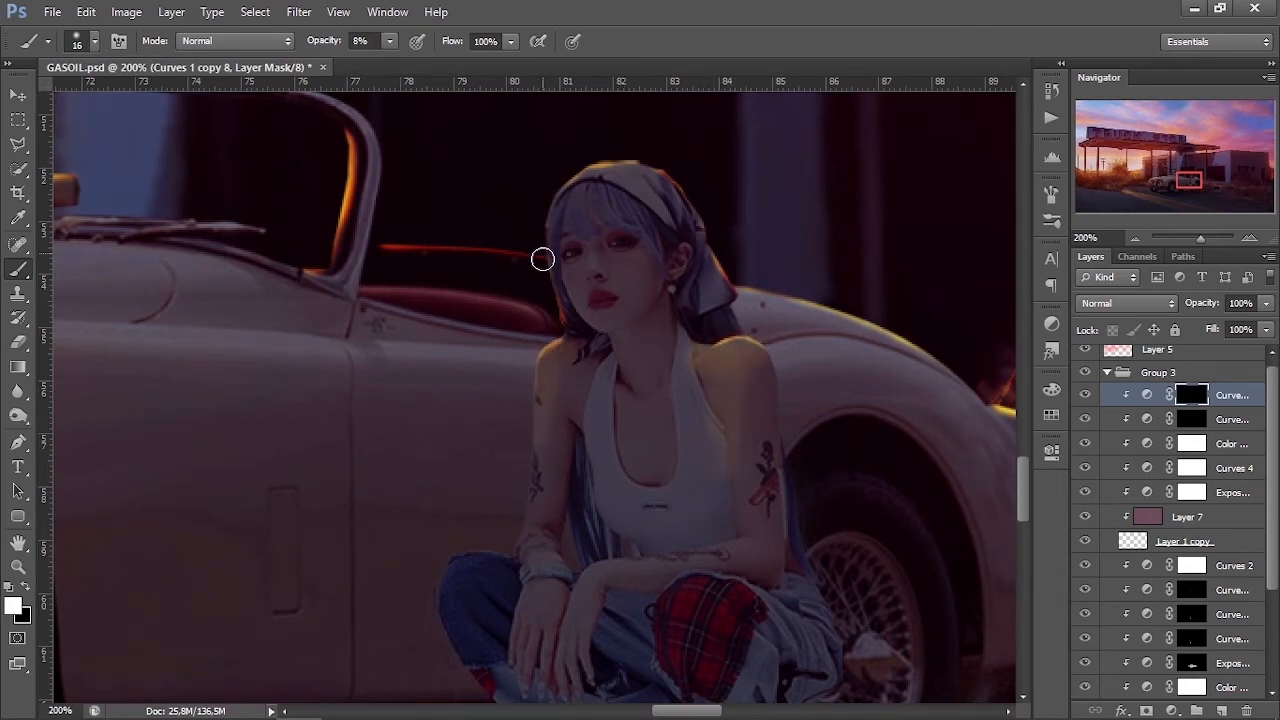
Step: Extend the soft glow over the woman's headscarf and top, and switch to a black brush at 53% opacity to fade the excess
drag(563, 193, 546, 211)
key(ctrl+alt+z)
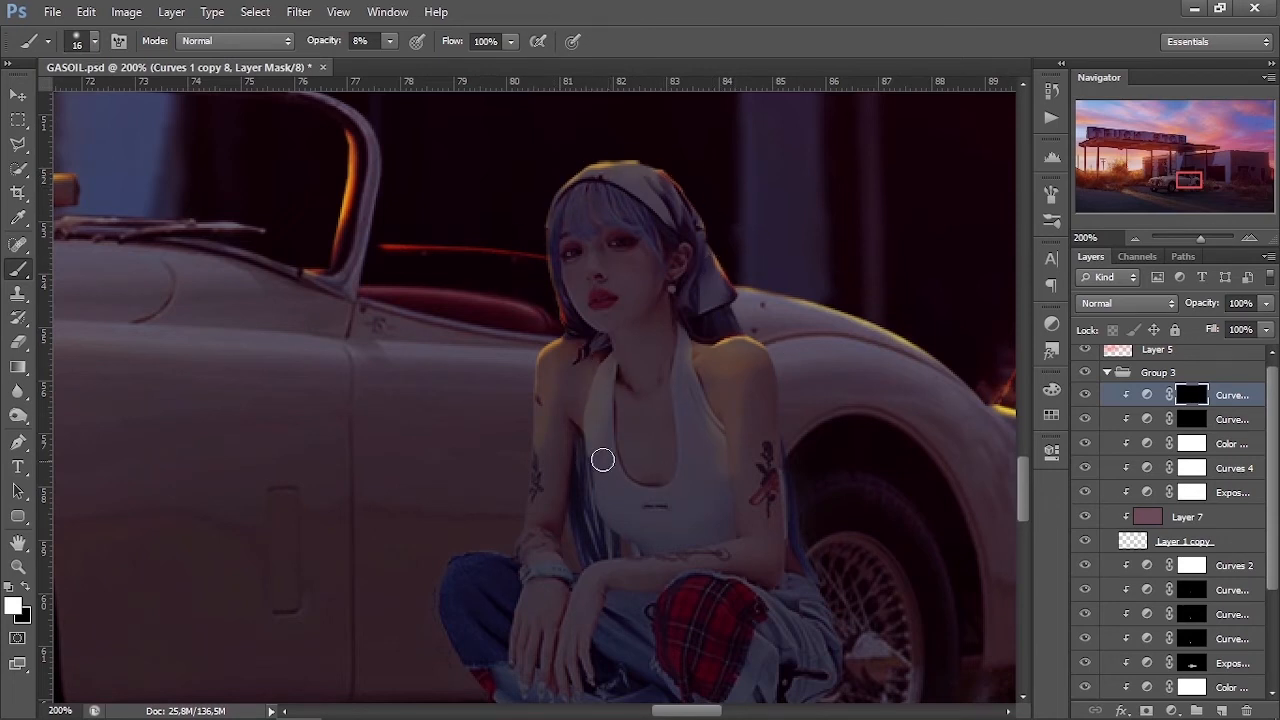
key(x)
key(5)
key(3)
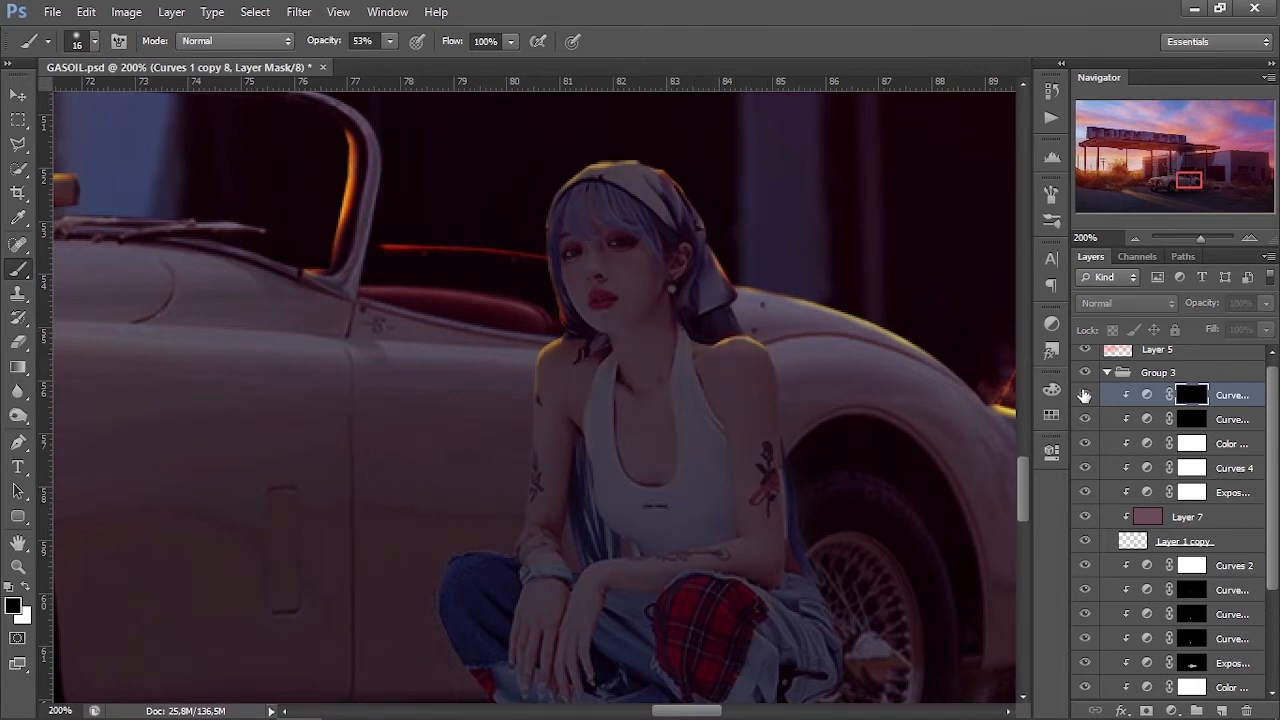
Step: Paint a faint glow along the woman's face with a white 11 px brush at 7% opacity, and fade the excess with black at 50%
click(1249, 237)
key(x)
right_click(557, 323)
click(586, 373)
click(390, 41)
click(369, 61)
click(614, 270)
key(ctrl+z)
key(1)
key(0)
key(7)
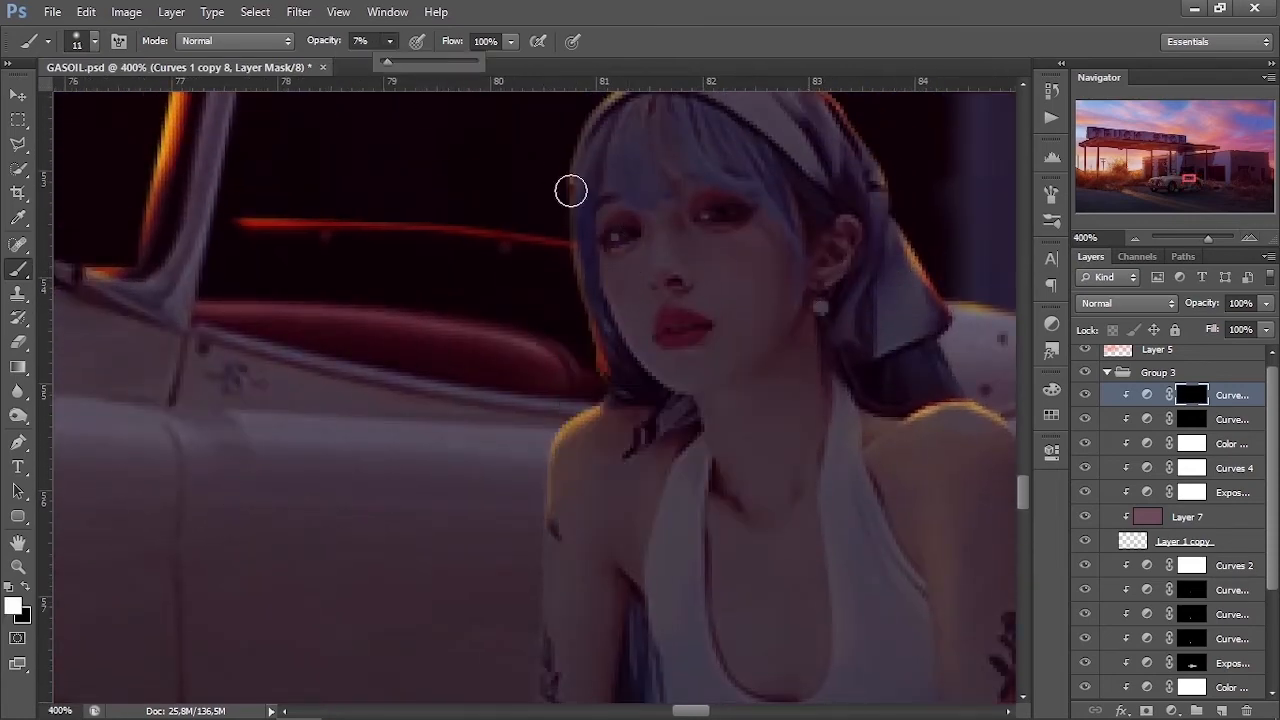
click(27, 588)
key(5)
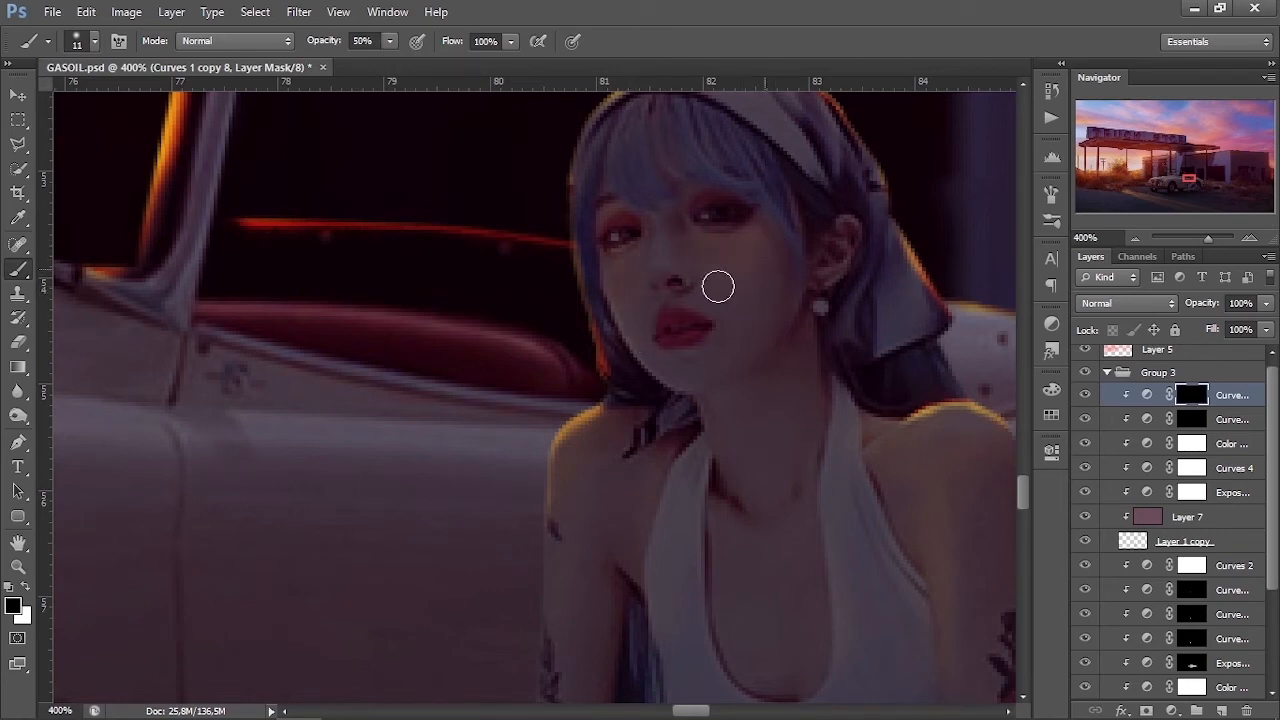
Step: Add fine light touches around the woman's face and head with a white 5 px brush at 50% opacity
key(x)
right_click(615, 286)
click(636, 334)
click(390, 41)
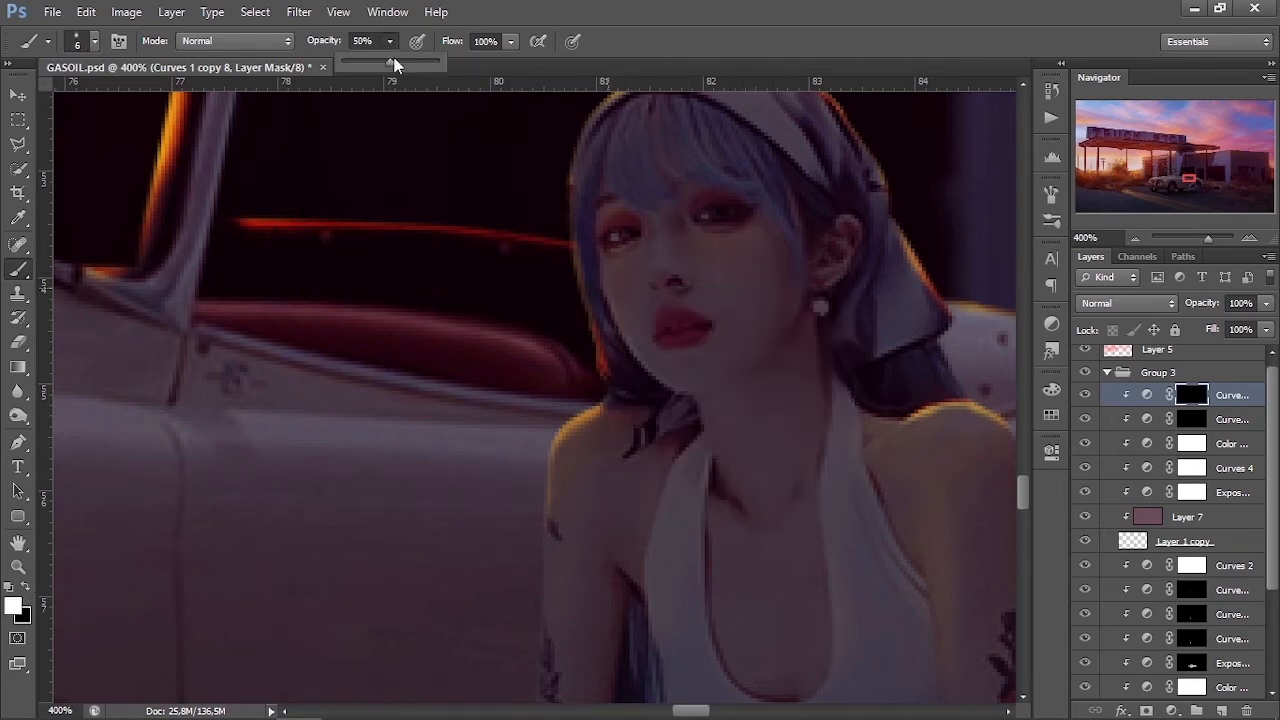
right_click(673, 209)
click(694, 253)
click(1157, 136)
click(1193, 180)
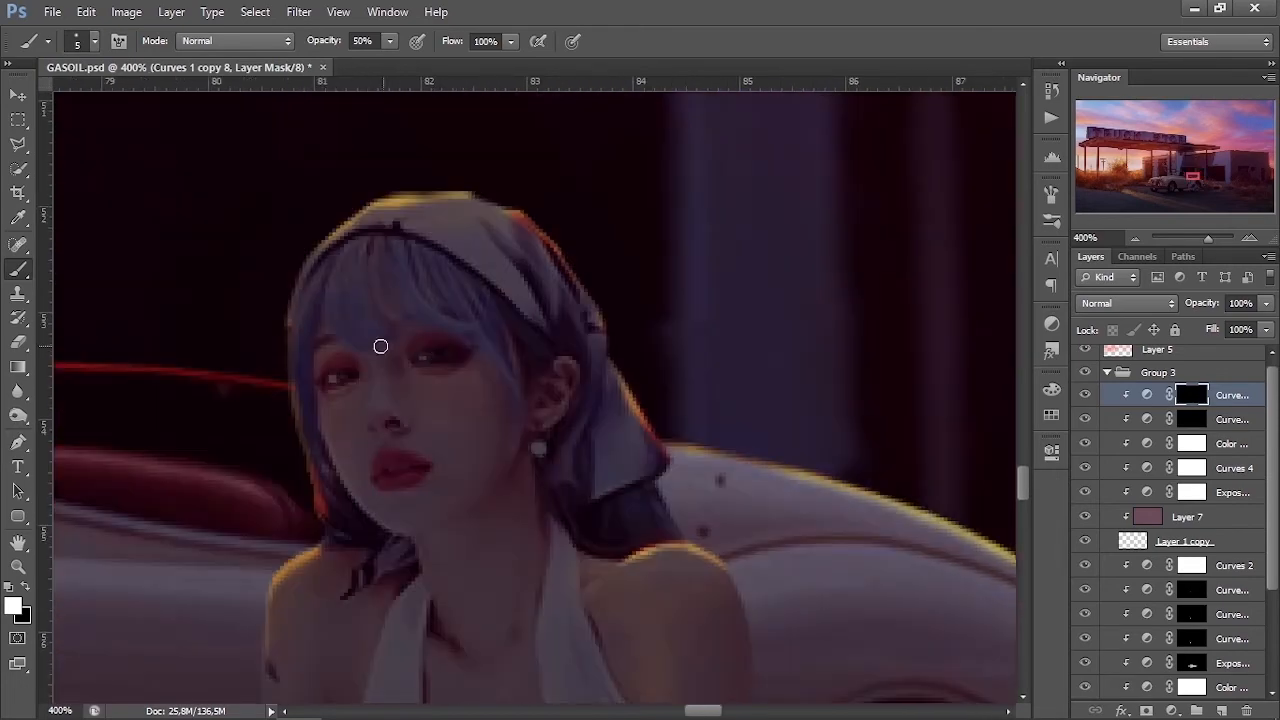
Step: Fade the excess light around the woman's face and hair with a black 9 px brush at 50% opacity
triple_click(1134, 238)
triple_click(1134, 238)
click(1249, 238)
click(1249, 238)
click(1249, 238)
click(1249, 238)
click(1249, 238)
key(x)
right_click(651, 559)
click(690, 513)
key(Return)
key(bracketleft)
key(bracketleft)
key(bracketleft)
key(bracketleft)
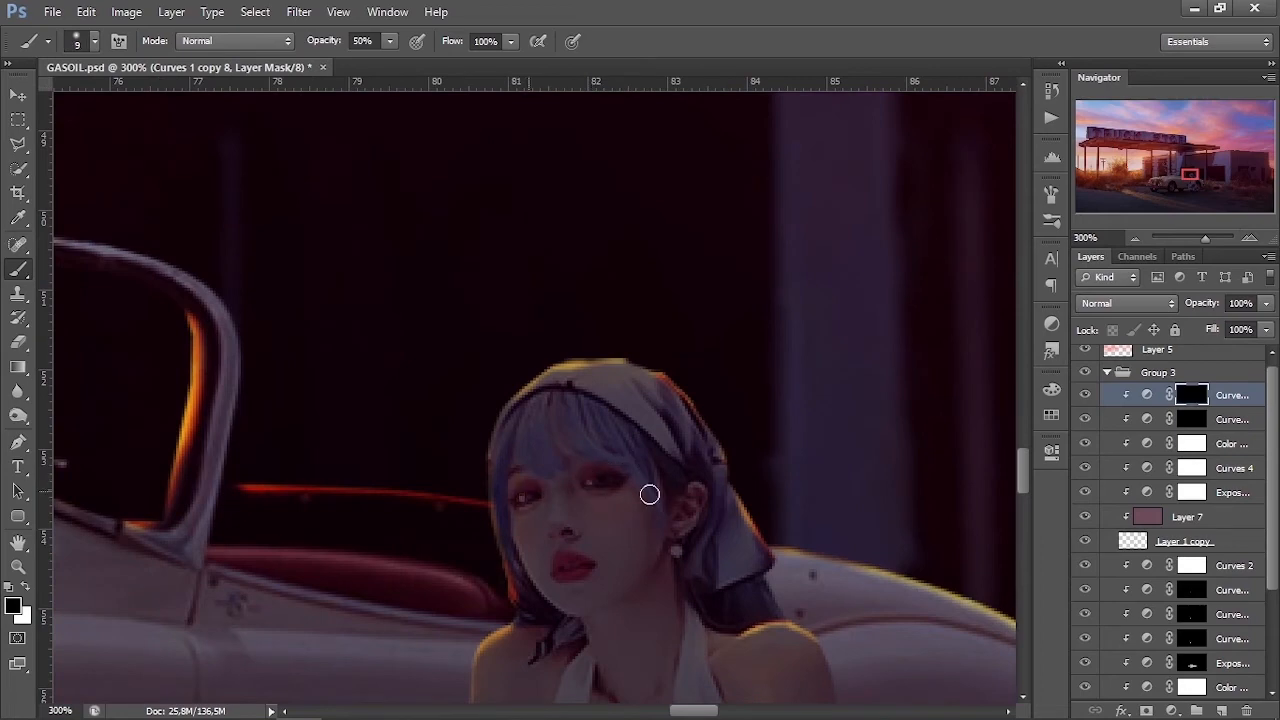
triple_click(1135, 241)
double_click(1135, 241)
double_click(1135, 241)
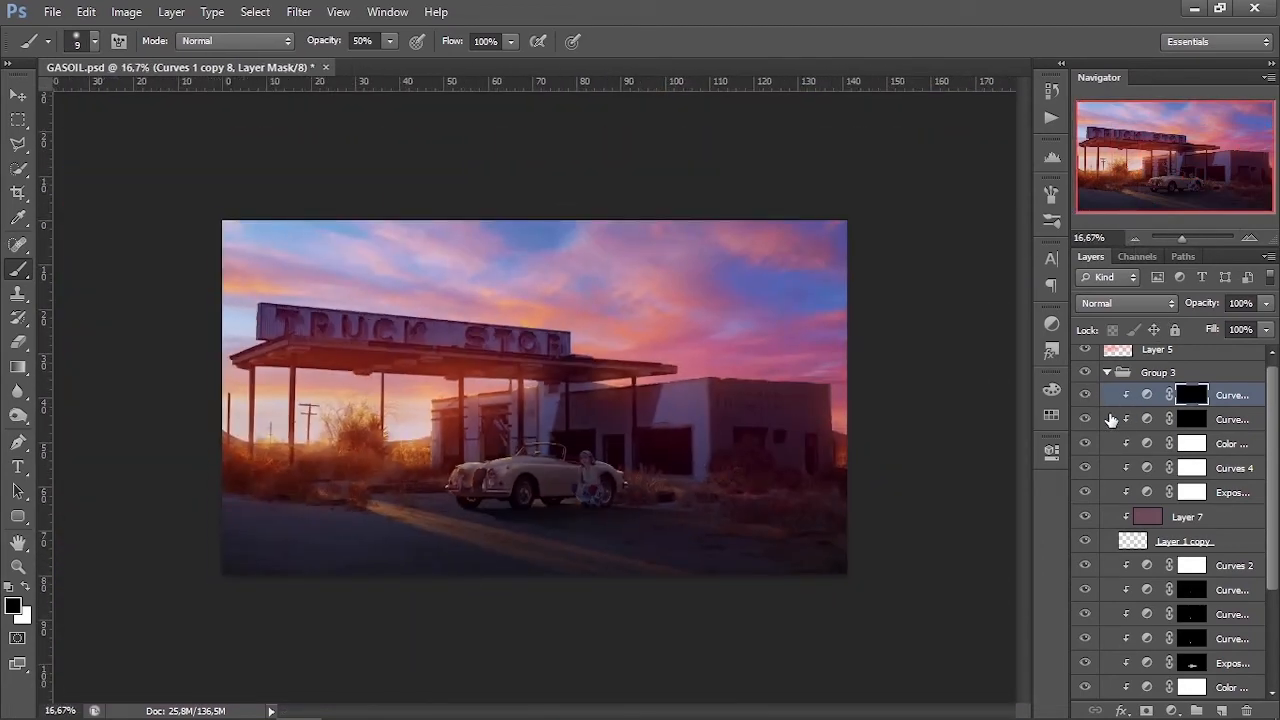
Step: Duplicate the two uppermost rim-light Curves layers of the woman and lower the top copy's opacity to 54%
key(ctrl+j)
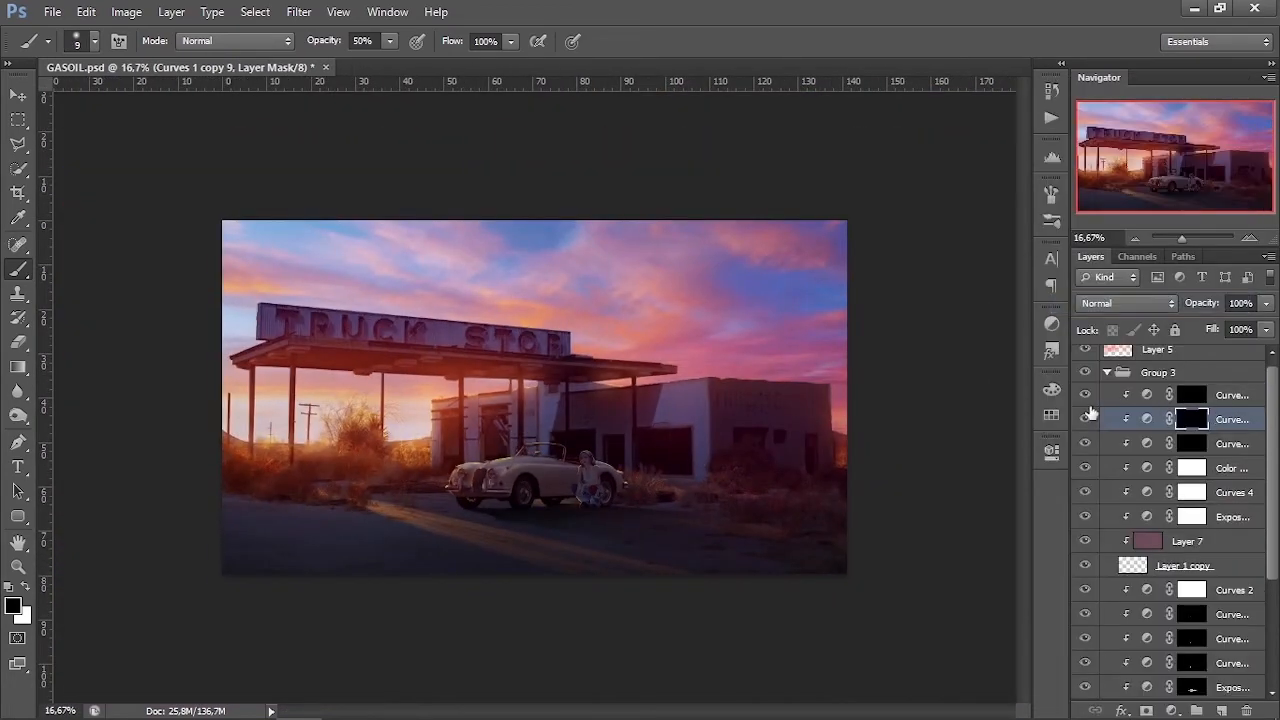
click(1148, 400)
key(ctrl+j)
drag(1265, 303, 1220, 323)
right_click(1251, 399)
click(1135, 303)
Step: Set the brush to 176 px on the second Curves layer's mask, and switch to black on the top Curves layer's mask
click(1190, 420)
right_click(376, 468)
click(489, 518)
click(509, 449)
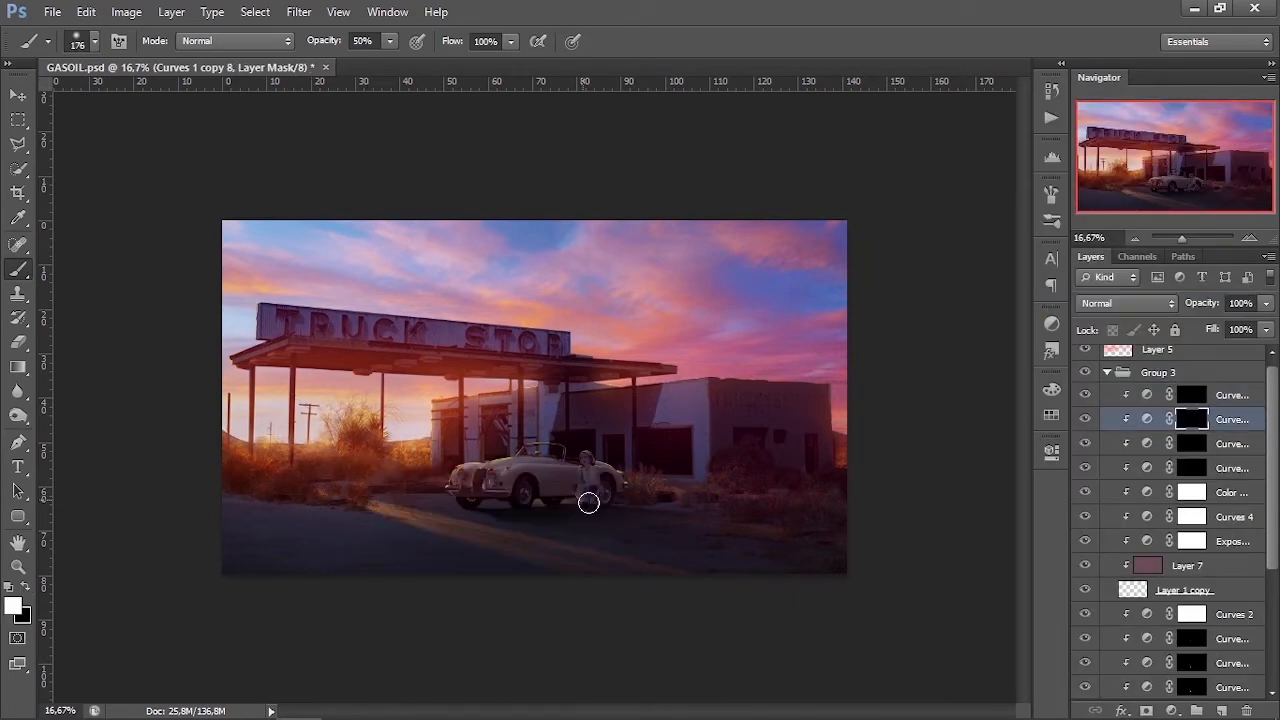
key(alt+bracketright)
key(x)
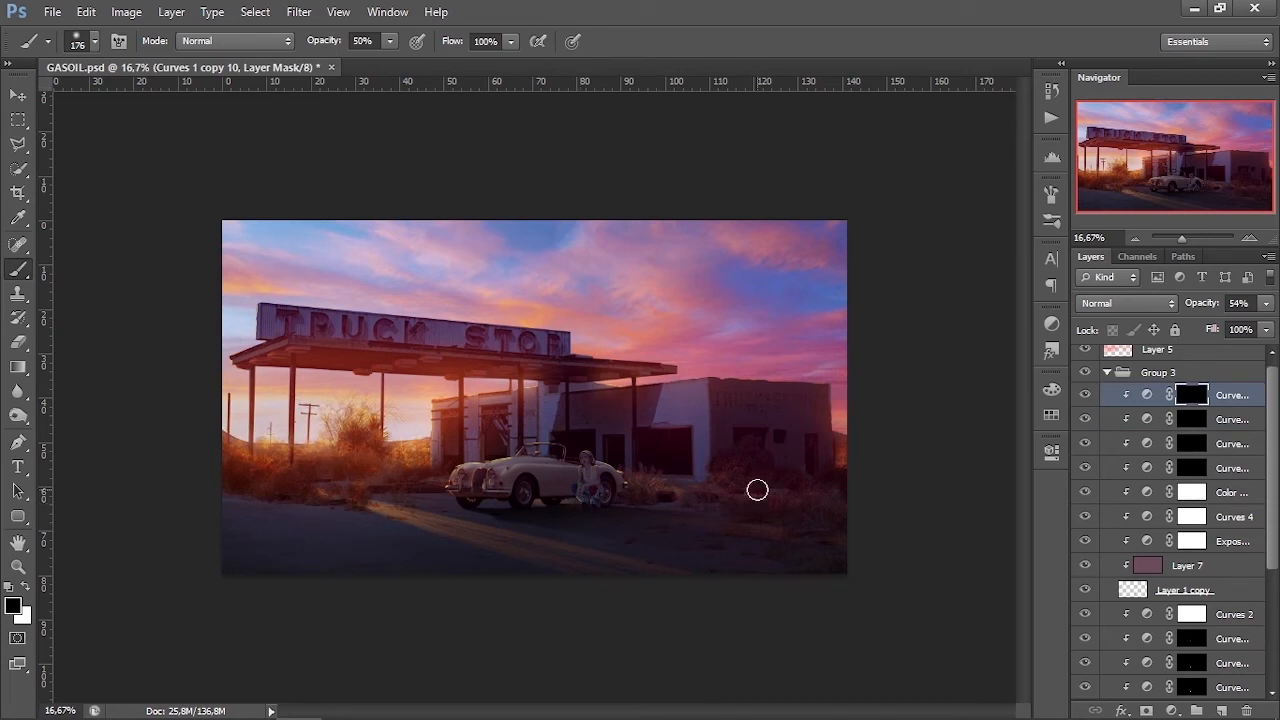
click(1085, 394)
Step: Add a slightly darkening Exposure layer above the woman's colour adjustment layer and invert its mask to black
click(1140, 494)
click(1172, 710)
click(1146, 437)
drag(891, 489, 875, 491)
click(1053, 449)
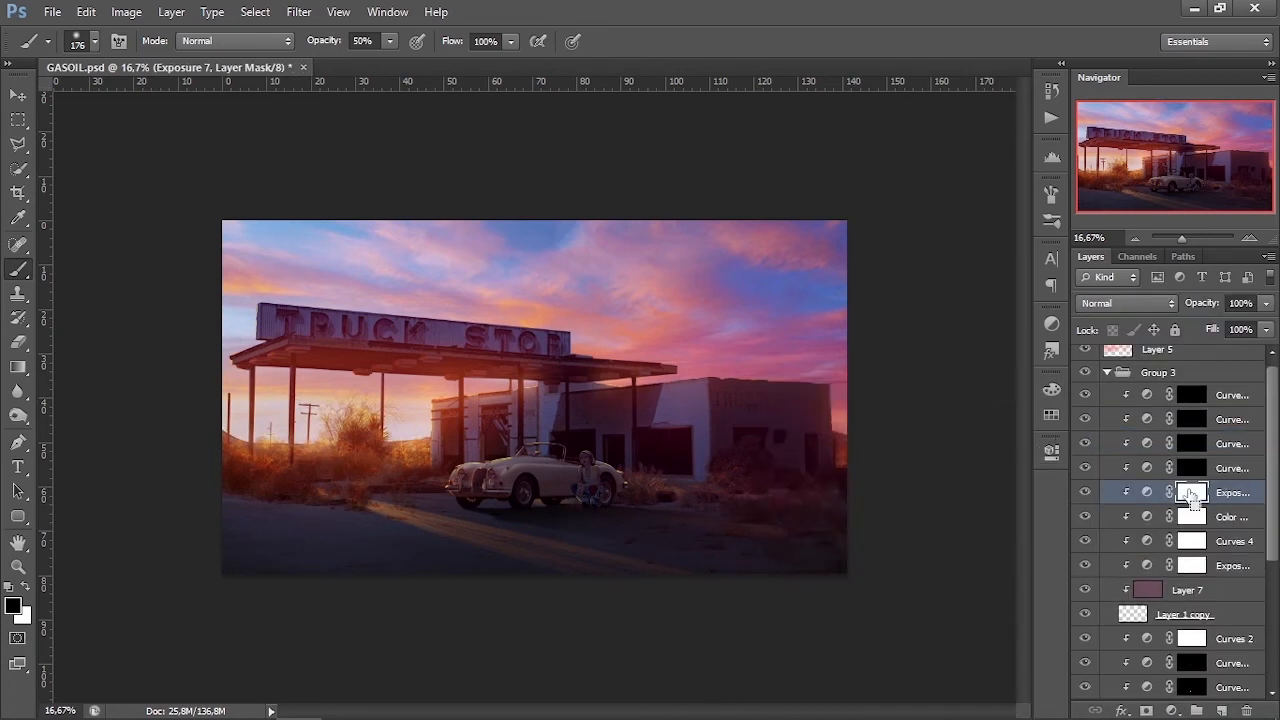
key(ctrl+i)
Step: Add another clipped Exposure layer at -0.39 and mask it out around the woman's upper body with black at 100% opacity
click(1143, 519)
click(1172, 710)
click(1146, 437)
drag(891, 489, 884, 490)
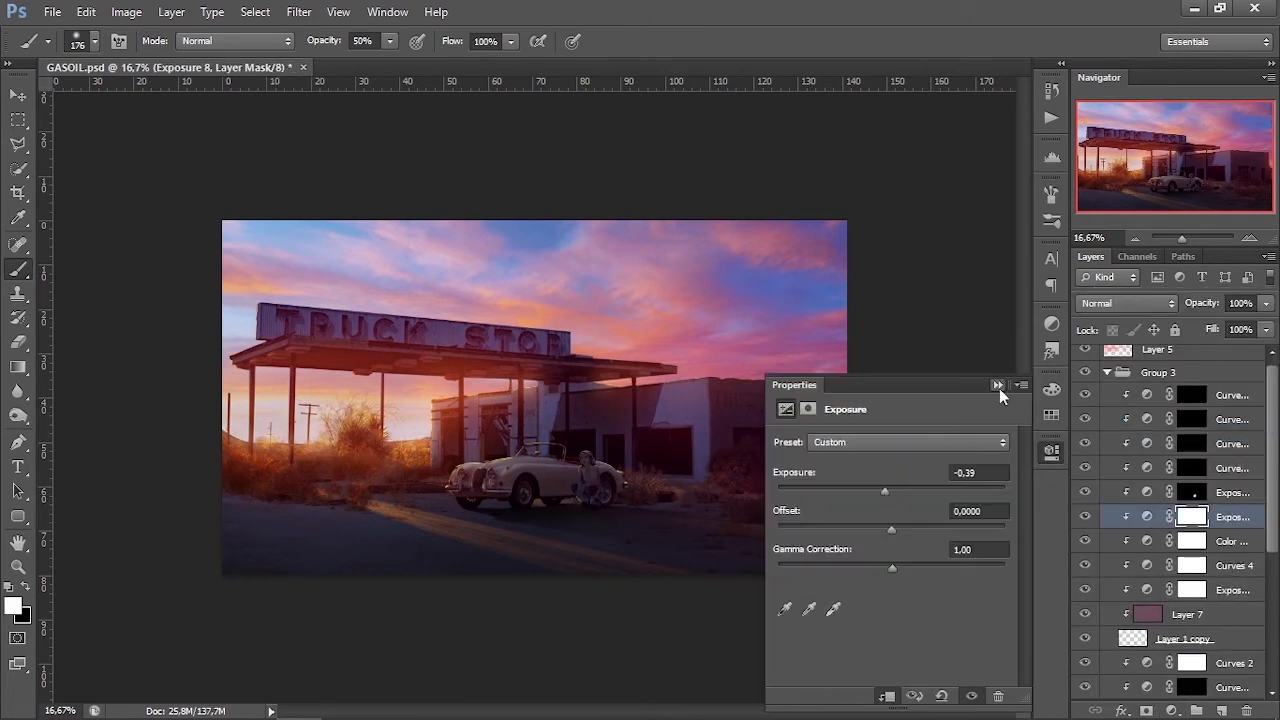
click(1053, 449)
key(x)
drag(390, 41, 509, 83)
drag(620, 460, 581, 457)
scroll(1125, 420, up, 1)
click(1107, 381)
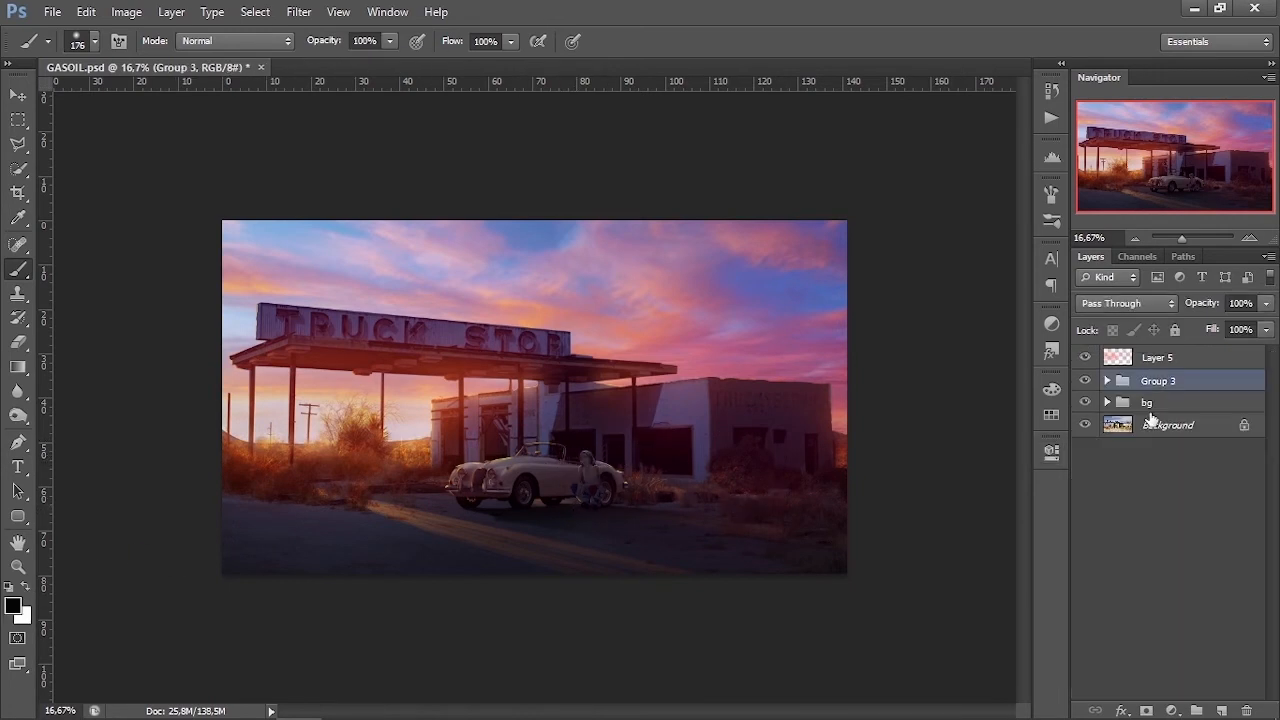
click(1107, 381)
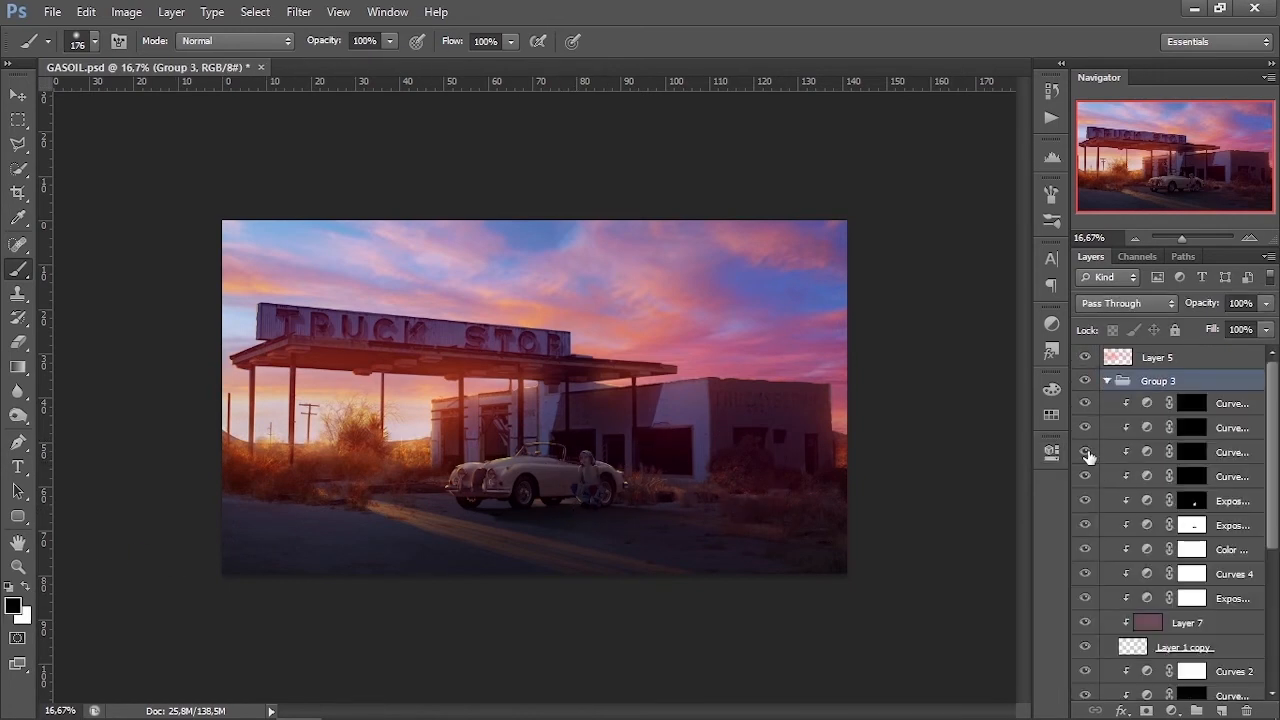
click(1191, 480)
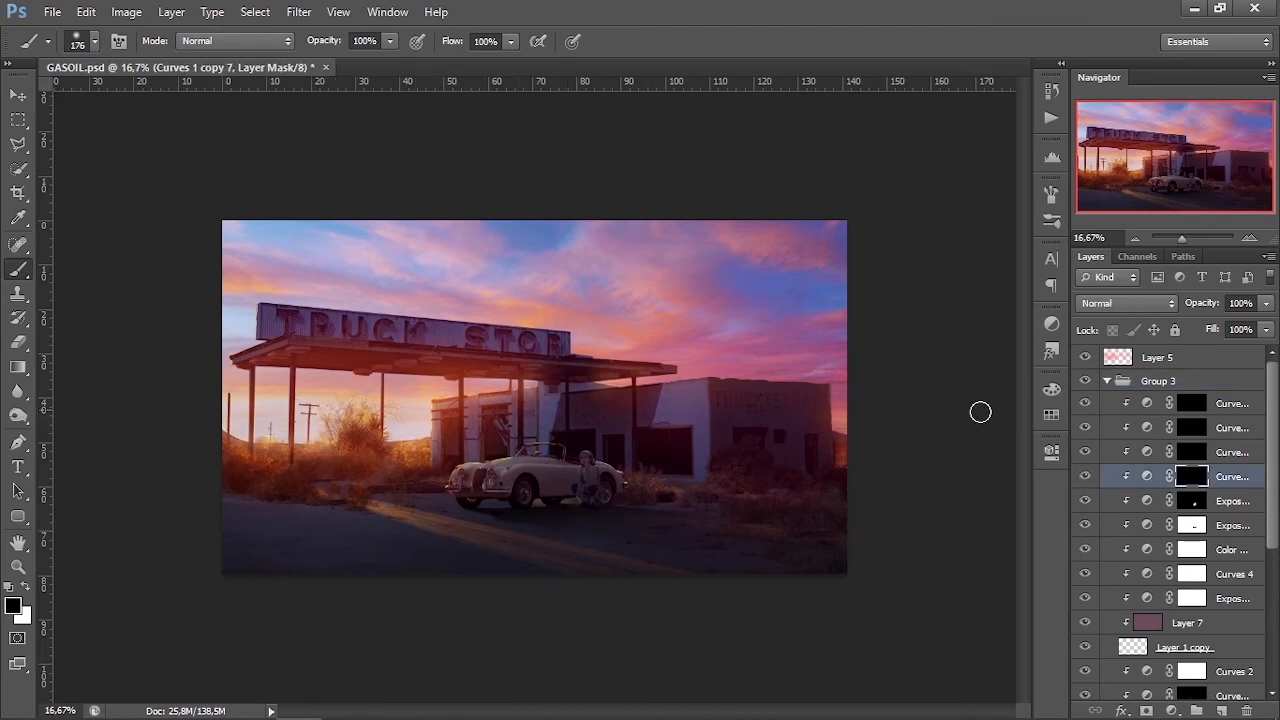
click(1107, 381)
Step: Create a new layer on top in Screen blending mode and choose a bright orange foreground colour
key(ctrl+shift+alt+n)
key(x)
click(13, 606)
click(913, 363)
click(886, 149)
click(1089, 141)
drag(1124, 348, 1126, 346)
click(1126, 303)
click(1105, 157)
Step: Try an orange light streak along the road with a 200 px brush at 26% and at 9% opacity, undoing both strokes
right_click(583, 435)
click(749, 481)
click(390, 41)
drag(392, 63, 319, 63)
key(bracketleft)
key(bracketleft)
key(bracketleft)
drag(340, 496, 712, 585)
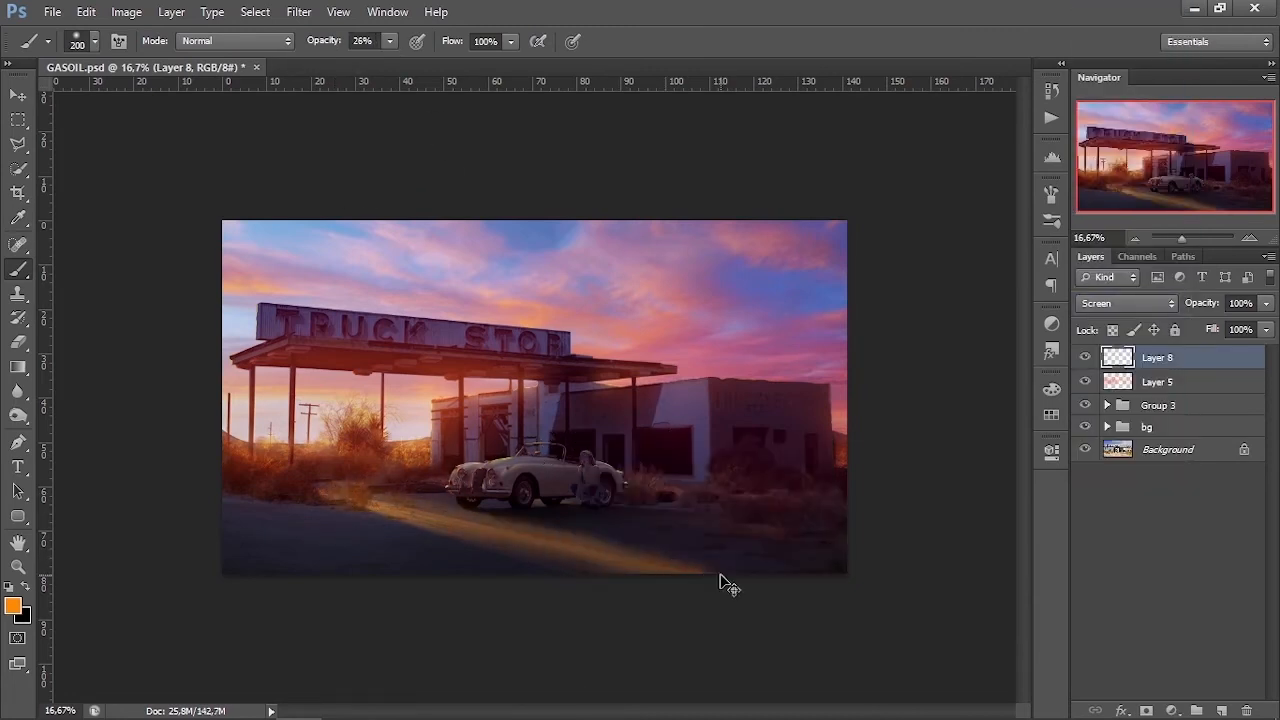
key(ctrl+z)
click(390, 41)
click(373, 63)
mouse_move(373, 505)
mouse_down()
mouse_move(649, 567)
mouse_move(724, 570)
mouse_up()
key(ctrl+z)
Step: Paint a broad orange glow from the building towards the sun, undo the extra strokes, and enlarge the brush to 1753 px
right_click(432, 412)
click(598, 453)
key(Return)
drag(480, 433, 245, 442)
mouse_move(600, 377)
mouse_down()
mouse_move(852, 370)
mouse_move(512, 376)
mouse_move(505, 430)
mouse_up()
key(ctrl+z)
right_click(512, 376)
click(689, 423)
key(Return)
key(ctrl+z)
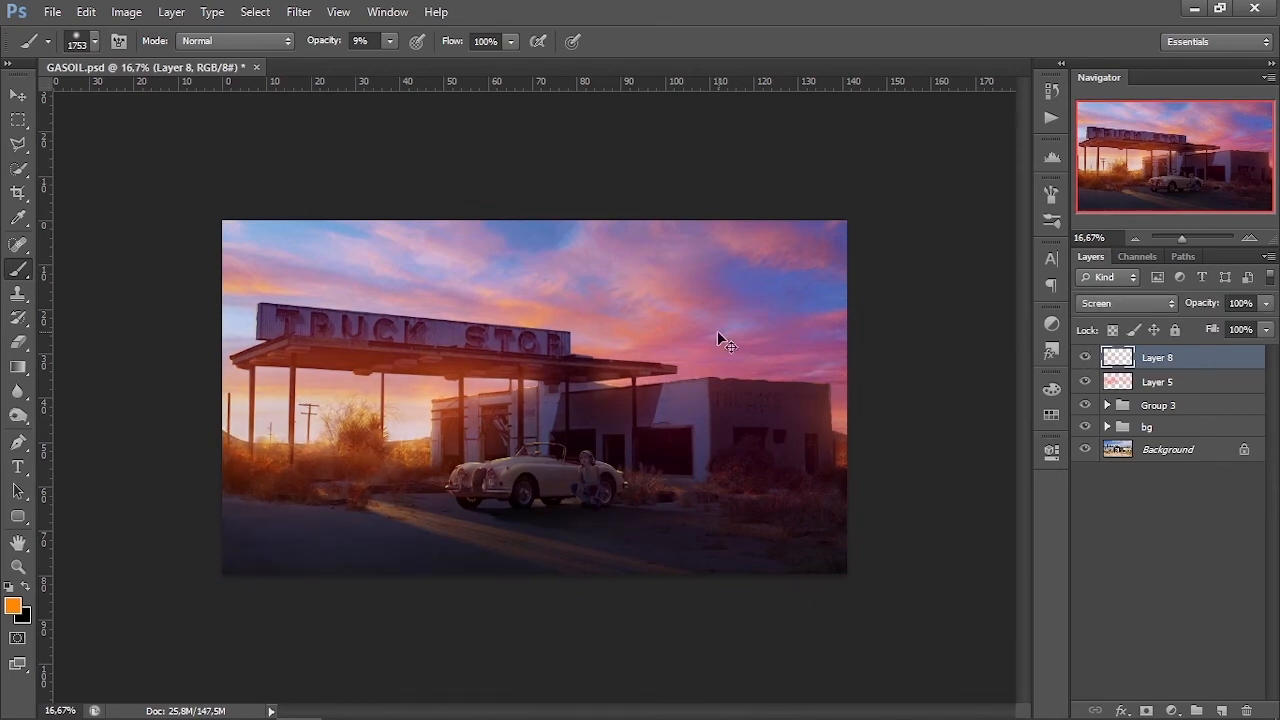
Step: Change the brush colour to orange-red and paint a broad glow over the building and the ground in front
click(13, 606)
click(914, 374)
click(1096, 136)
mouse_move(616, 417)
mouse_down()
mouse_move(578, 452)
mouse_move(270, 514)
mouse_move(491, 512)
mouse_move(640, 489)
mouse_up()
Step: Add a faint orange-red tint to the road's lower edge with a 250 px brush at 6% opacity
key(bracketleft)
key(bracketleft)
key(bracketleft)
key(bracketleft)
key(bracketleft)
key(bracketleft)
key(bracketleft)
key(bracketleft)
key(bracketleft)
key(bracketleft)
key(bracketleft)
key(bracketleft)
key(bracketleft)
key(bracketleft)
key(bracketleft)
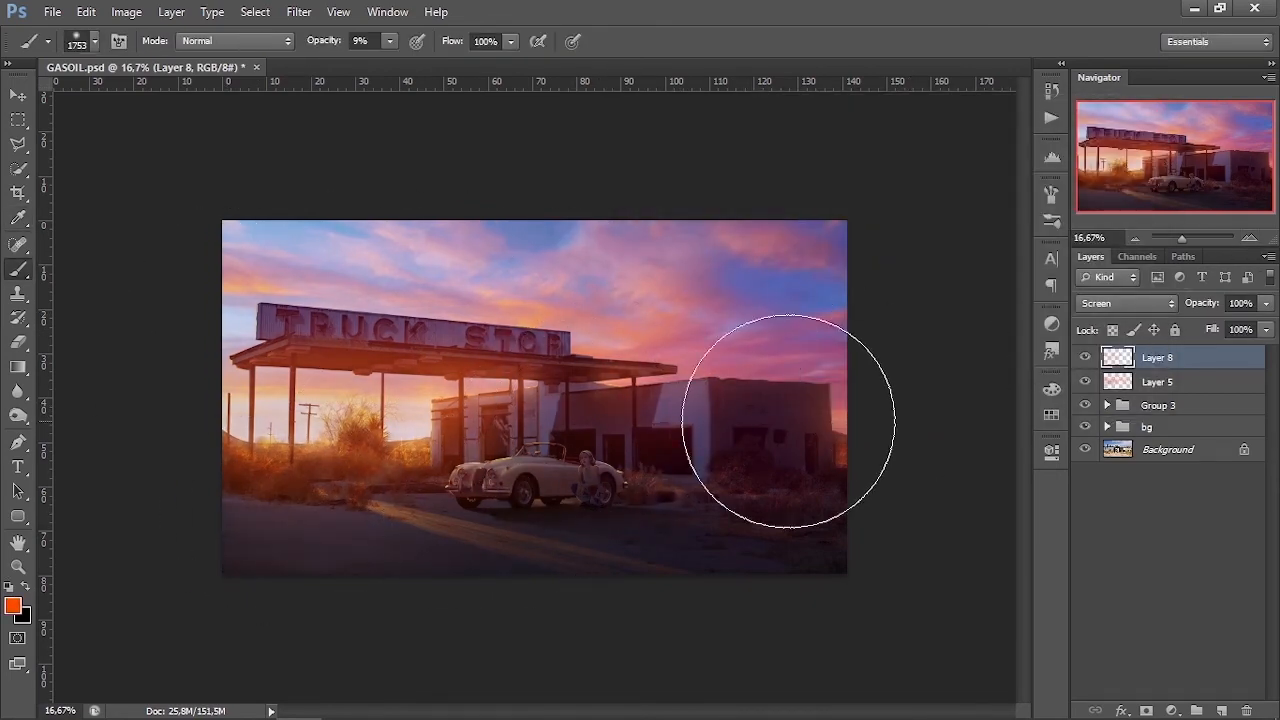
click(390, 41)
drag(389, 63, 385, 63)
click(692, 574)
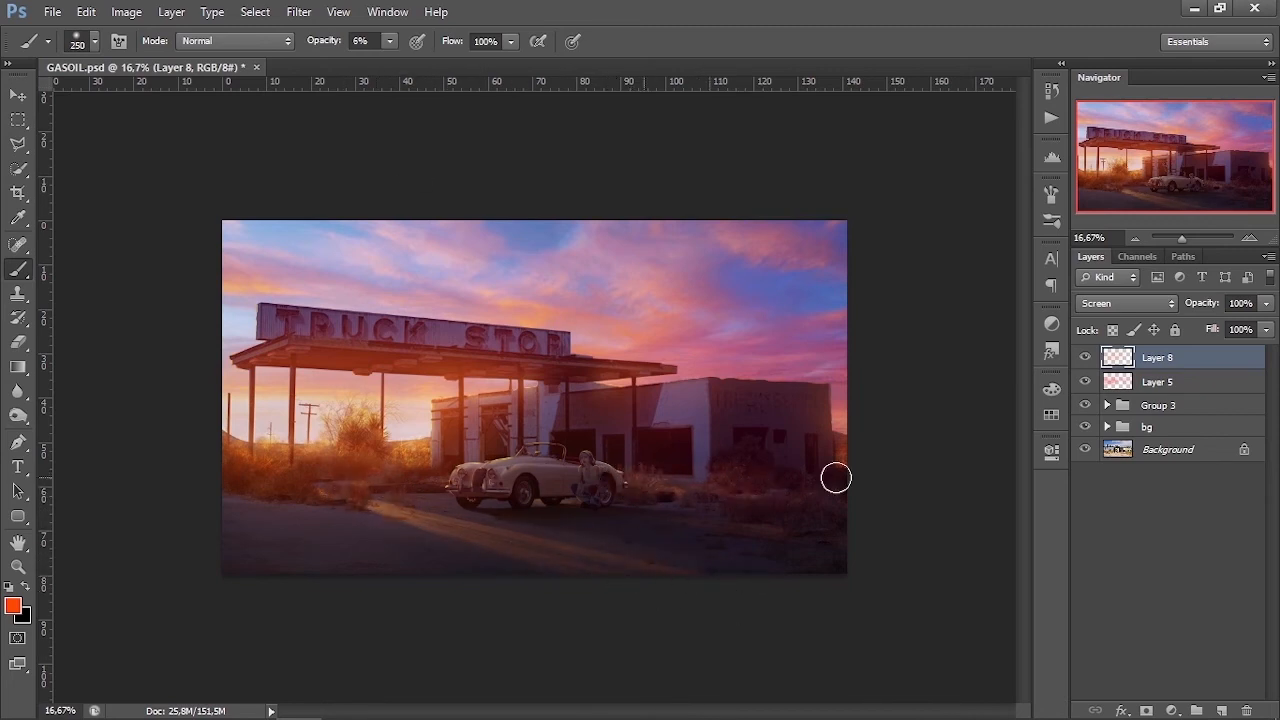
Step: Add a soft orange-red glow around the car and the woman with a 95 px brush at 14% opacity
click(1248, 237)
click(1248, 237)
click(1248, 237)
scroll(700, 503, down, 2)
key(bracketleft)
key(bracketleft)
key(bracketleft)
key(bracketleft)
key(bracketleft)
key(bracketleft)
key(bracketleft)
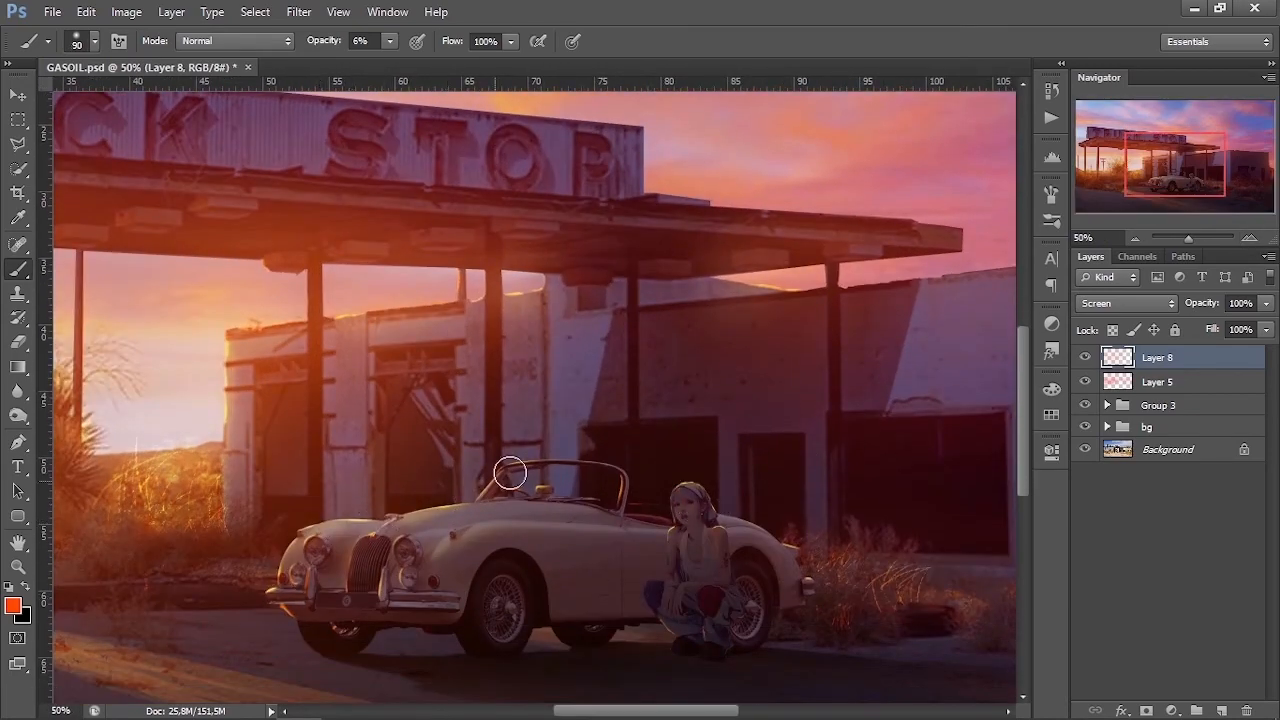
right_click(762, 492)
drag(846, 496, 855, 496)
drag(390, 41, 395, 62)
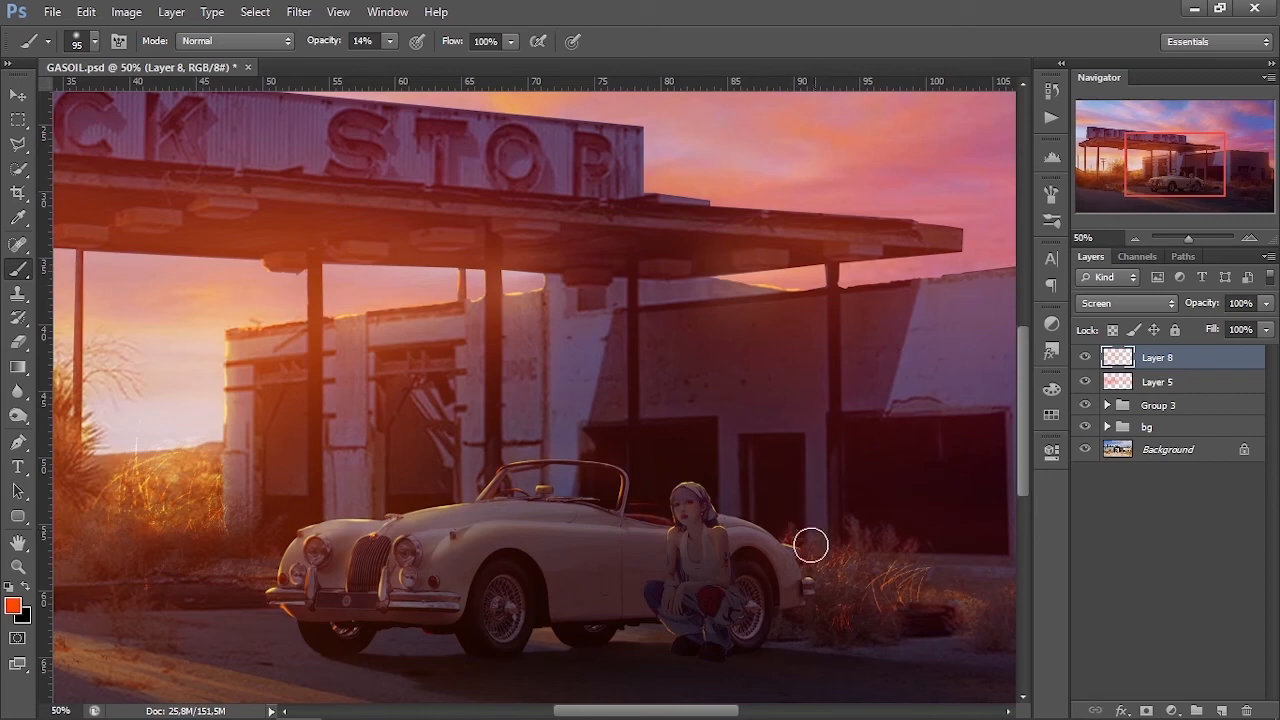
Step: Paint a broad orange-red haze over the image's lower right corner with a 1521 px brush at 8% opacity, and reduce the opacity to 5%
click(1136, 239)
click(1136, 239)
click(1136, 239)
click(1136, 239)
right_click(637, 463)
click(824, 508)
key(Return)
drag(390, 41, 384, 62)
drag(766, 504, 763, 520)
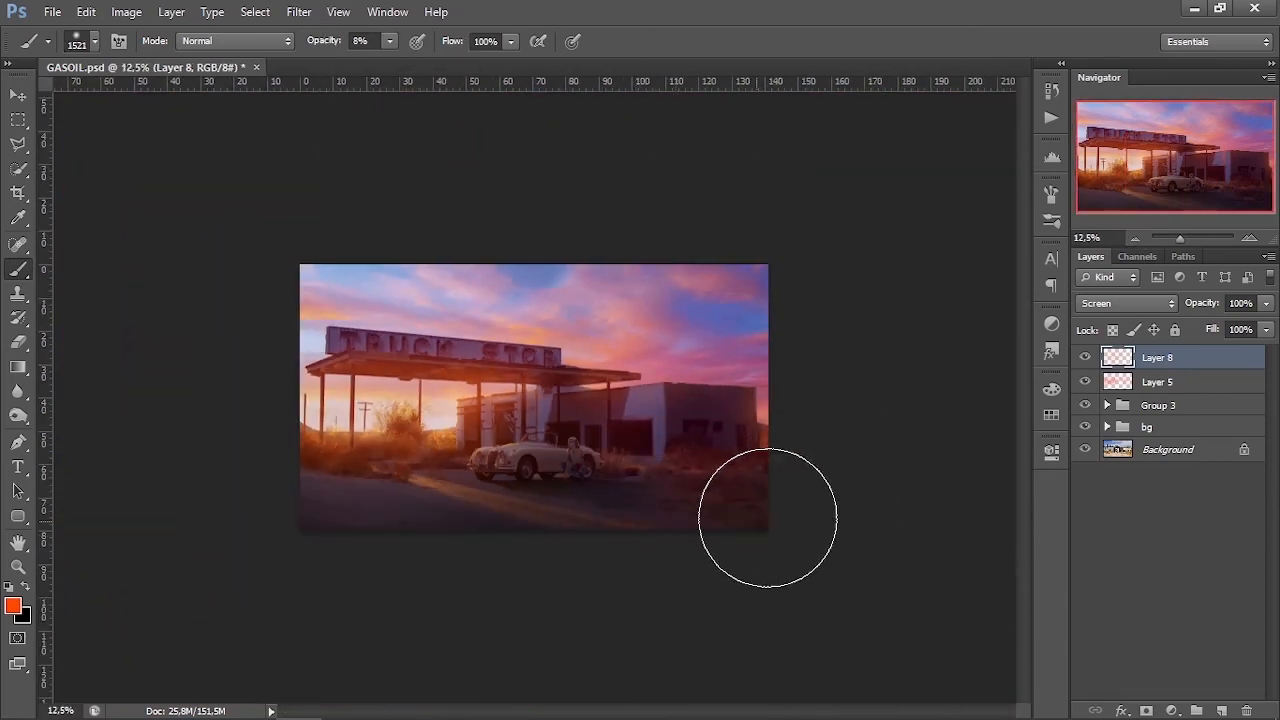
drag(390, 41, 383, 62)
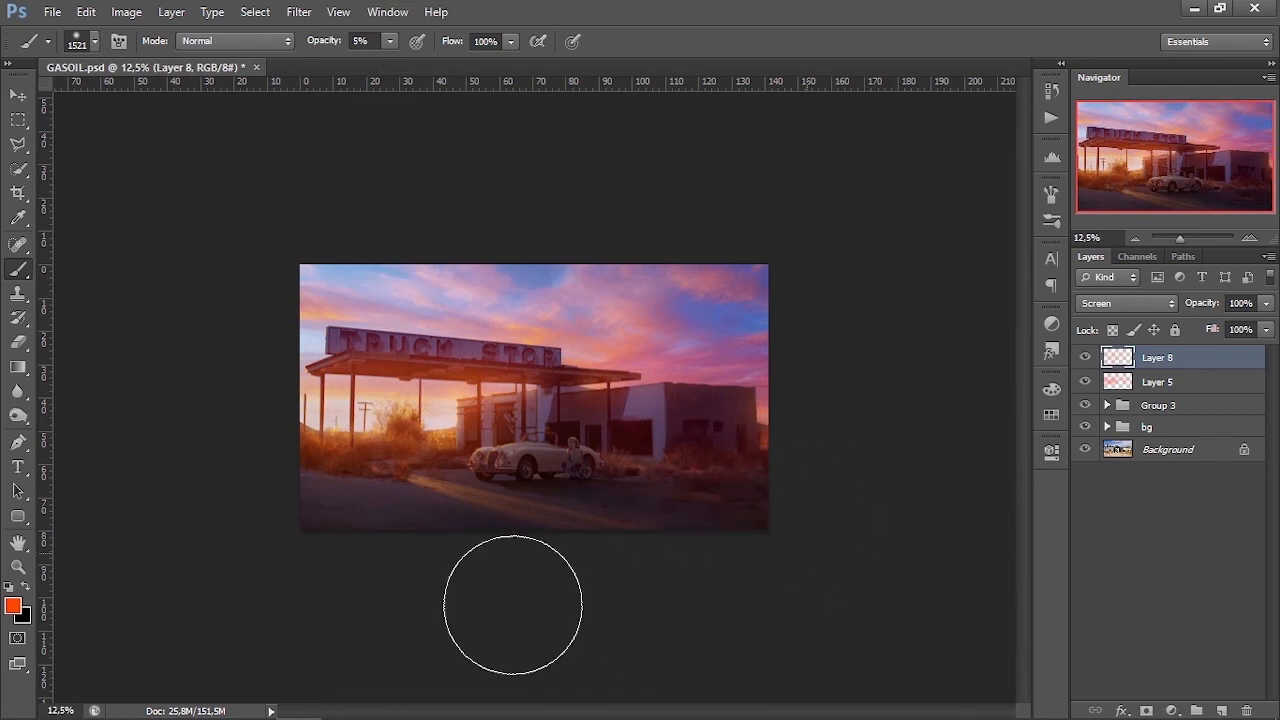
Step: Change the brush colour to dark blue and paint a faint blue haze over the image's shadowed side
click(13, 605)
click(913, 237)
drag(850, 246, 837, 271)
key(Return)
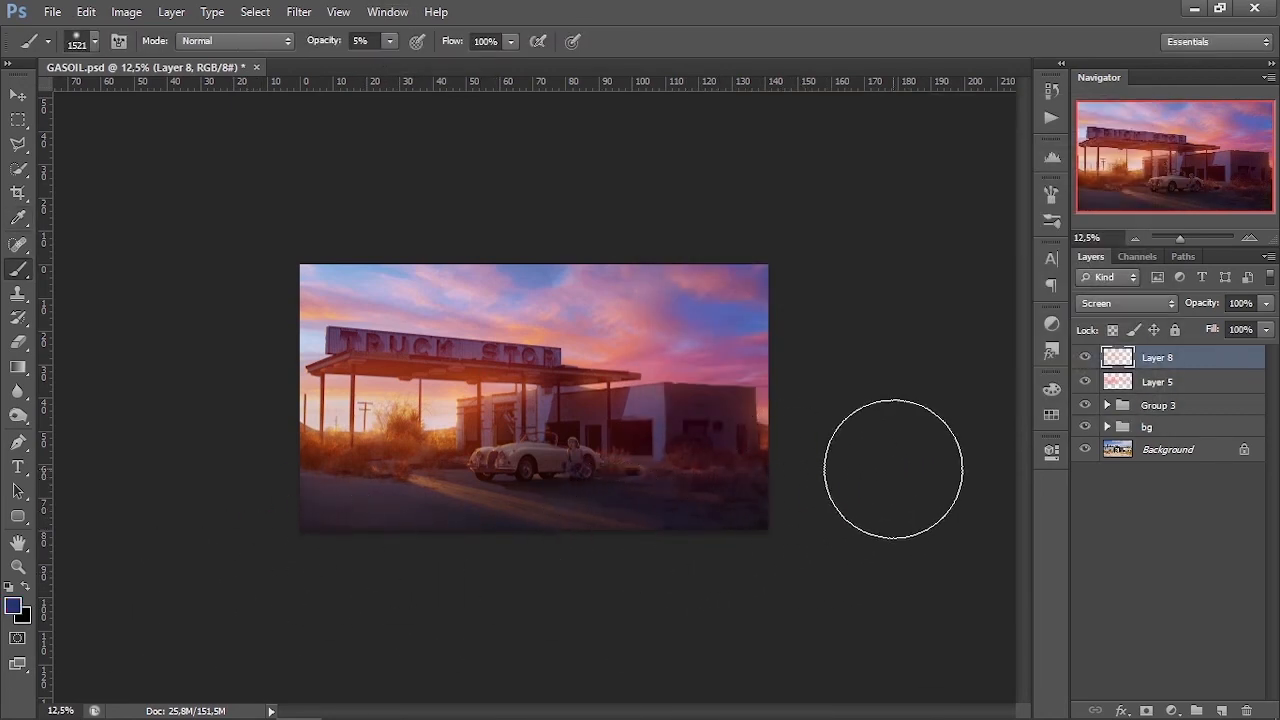
click(1251, 237)
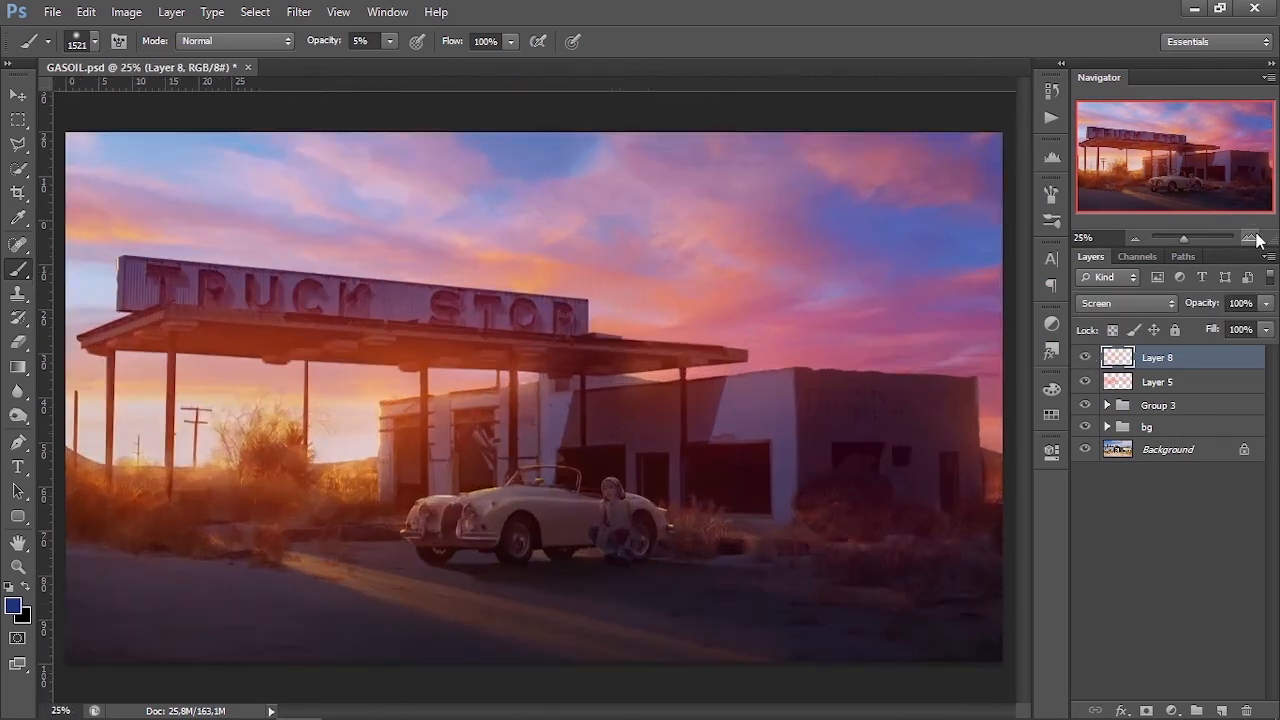
key(ctrl+minus)
Step: Try a Curves adjustment layer over the whole image, lowering the shadows and lifting the highlights slightly
click(1172, 709)
click(1135, 411)
click(956, 530)
drag(852, 634, 852, 640)
drag(956, 530, 949, 523)
click(997, 385)
Step: Add a brightening Exposure layer on top, delete the Curves layer beneath it, and refine the exposure settings
click(1172, 709)
click(1145, 437)
drag(892, 491, 910, 491)
click(1085, 381)
drag(1222, 383, 1246, 709)
double_click(1118, 357)
drag(909, 491, 902, 568)
click(997, 384)
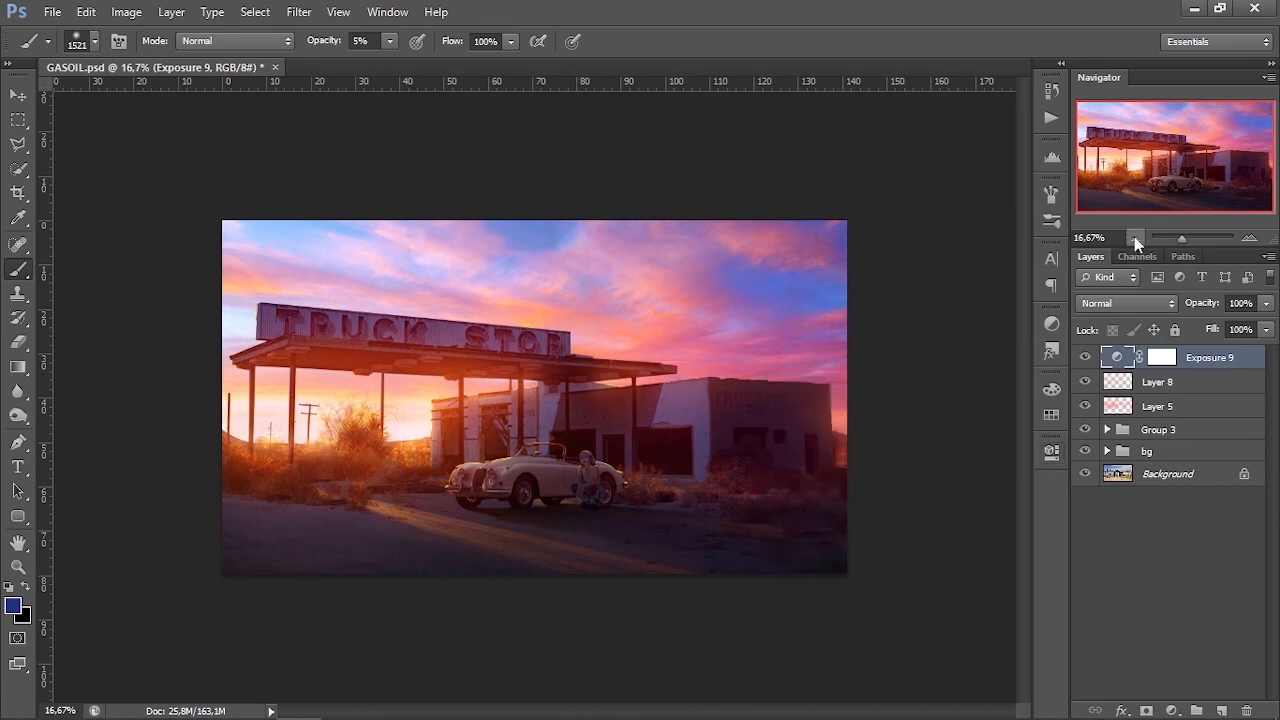
Step: Select an ellipse around the car and woman with 80 px feather and brighten it with a new Curves adjustment layer
click(1248, 238)
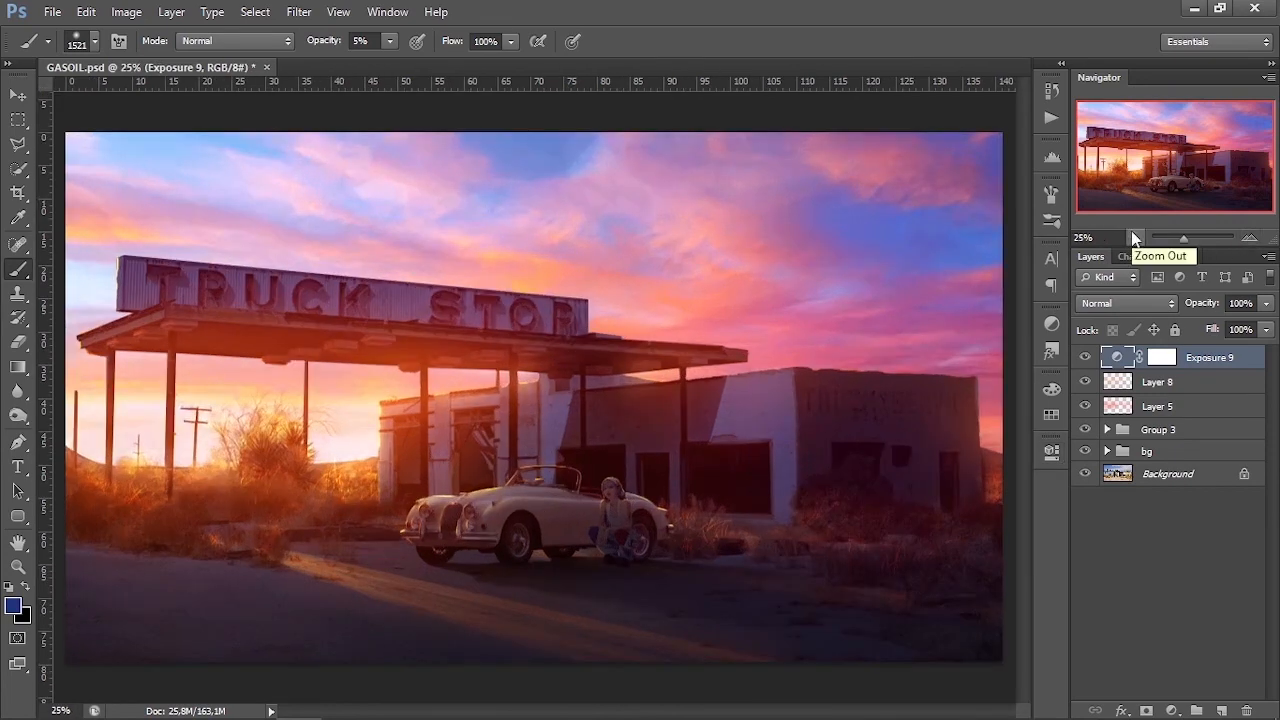
click(1162, 357)
key(d)
key(m)
drag(300, 391, 786, 649)
click(1171, 710)
click(1171, 408)
drag(906, 580, 896, 567)
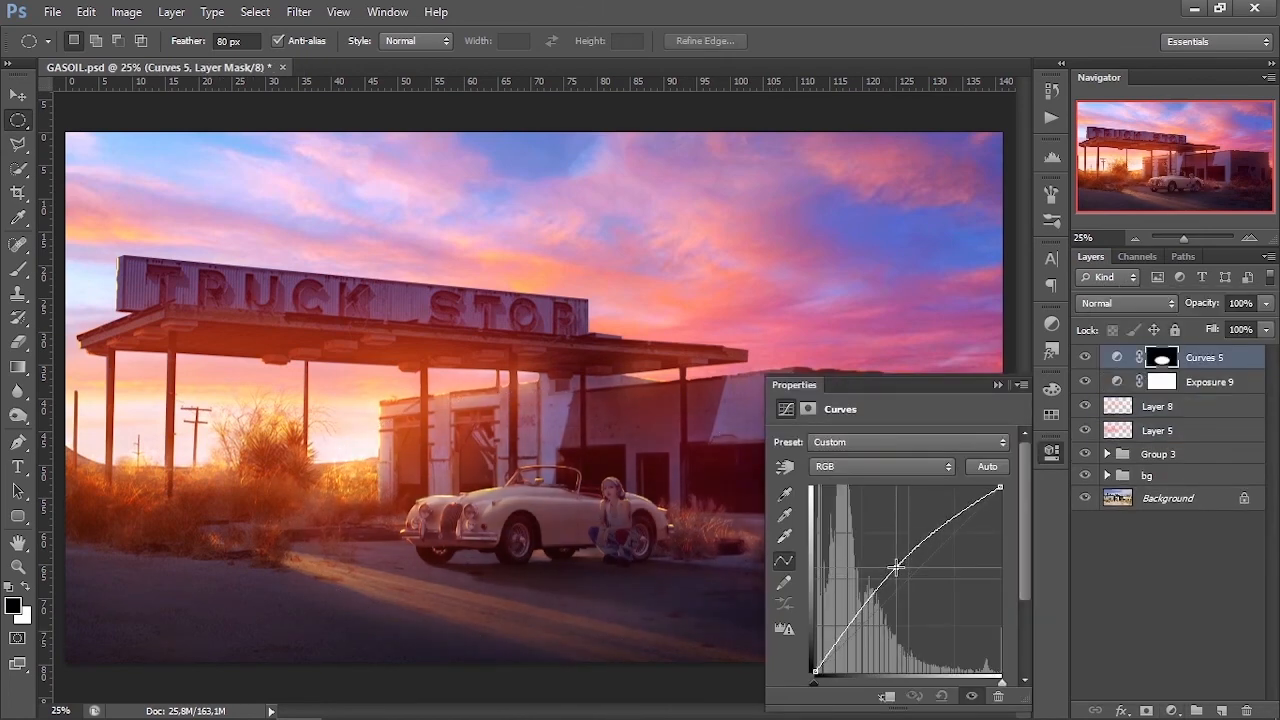
Step: Lower the Curves 5 layer's opacity to 45% and soften its mask with a 131.9-pixel Gaussian Blur
click(1132, 239)
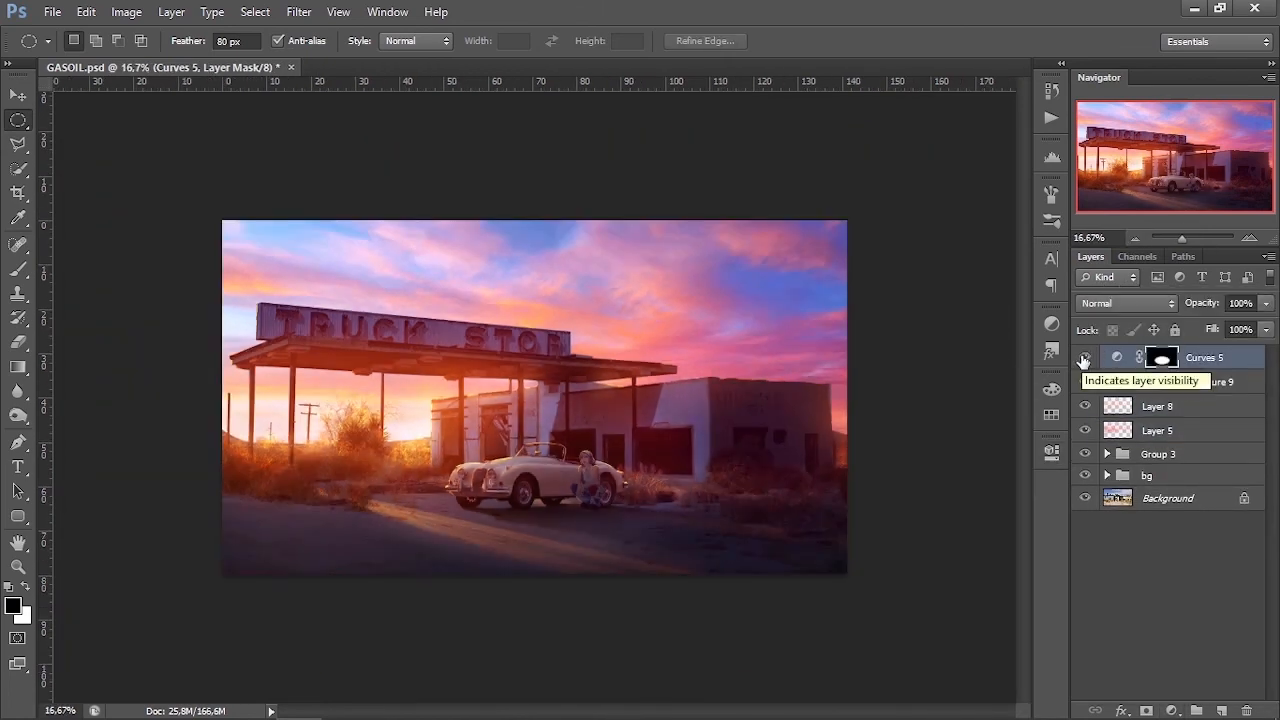
drag(1266, 303, 1223, 324)
click(302, 19)
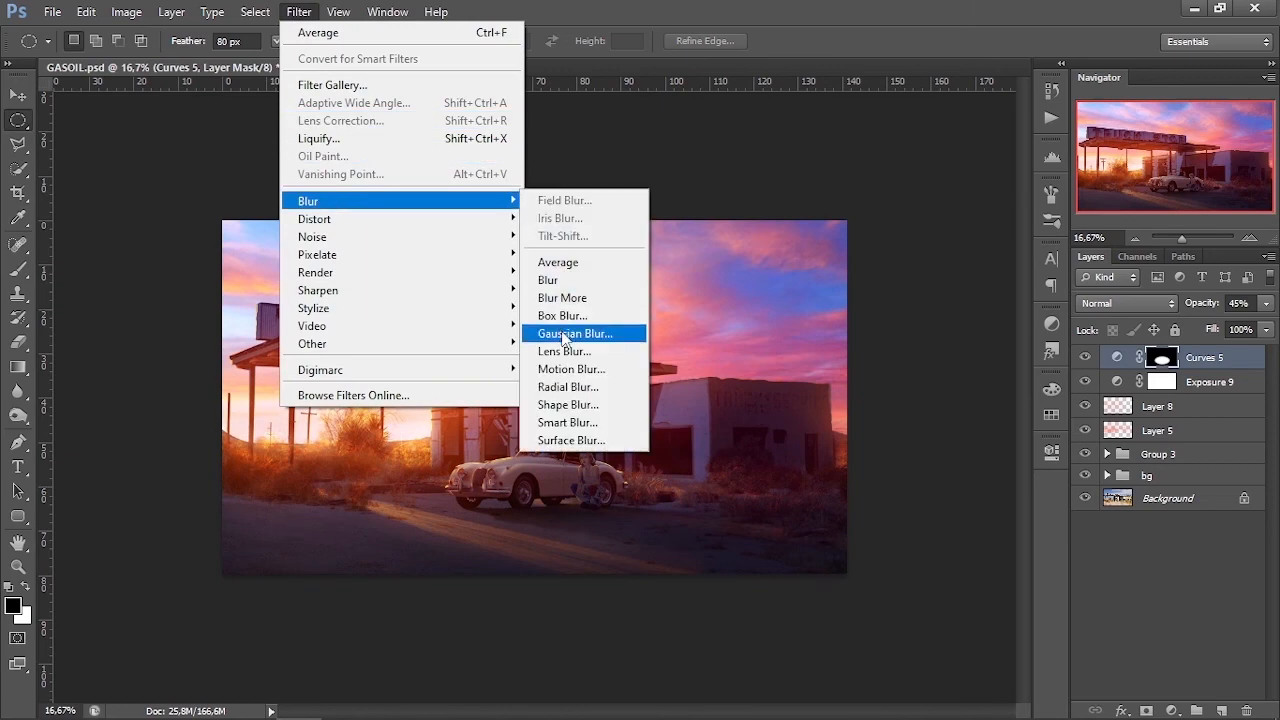
click(651, 332)
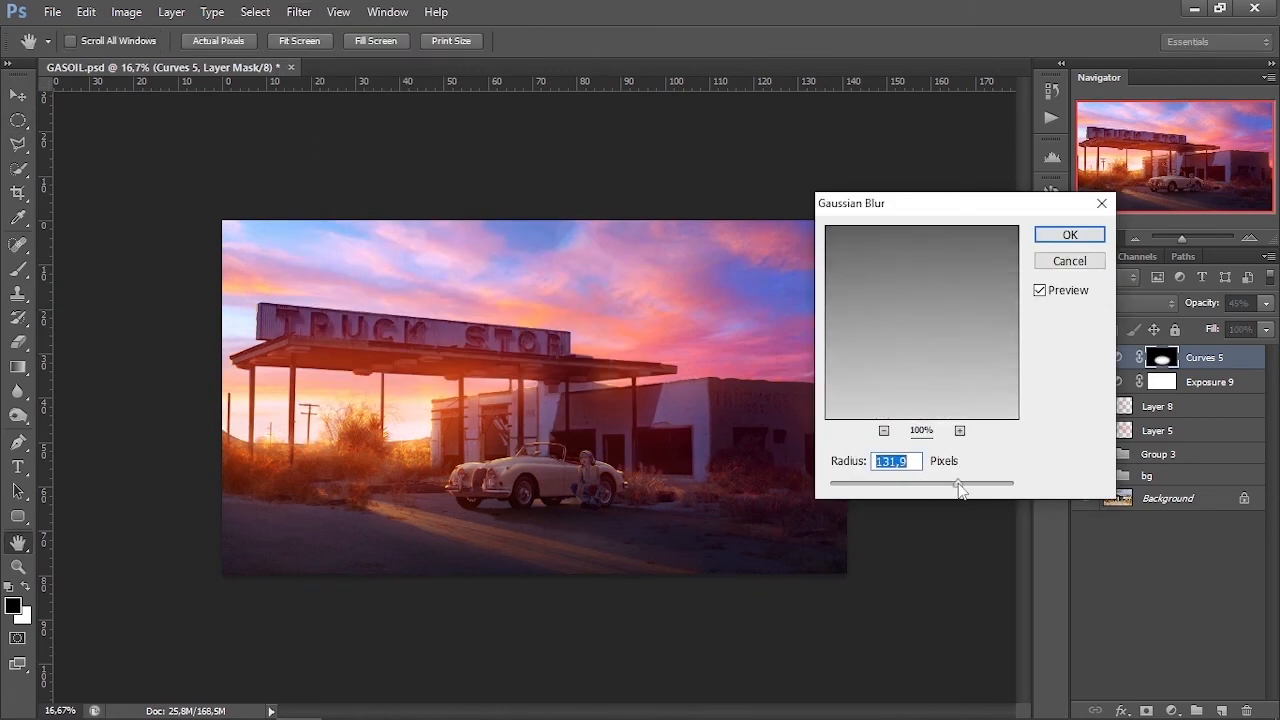
click(1069, 234)
Step: Paint black across the foreground road on the Curves 5 mask with a soft 401 px brush at 100% opacity
key(b)
right_click(700, 450)
click(874, 494)
drag(389, 43, 488, 62)
mouse_move(811, 551)
mouse_down()
mouse_move(534, 536)
mouse_move(373, 568)
mouse_up()
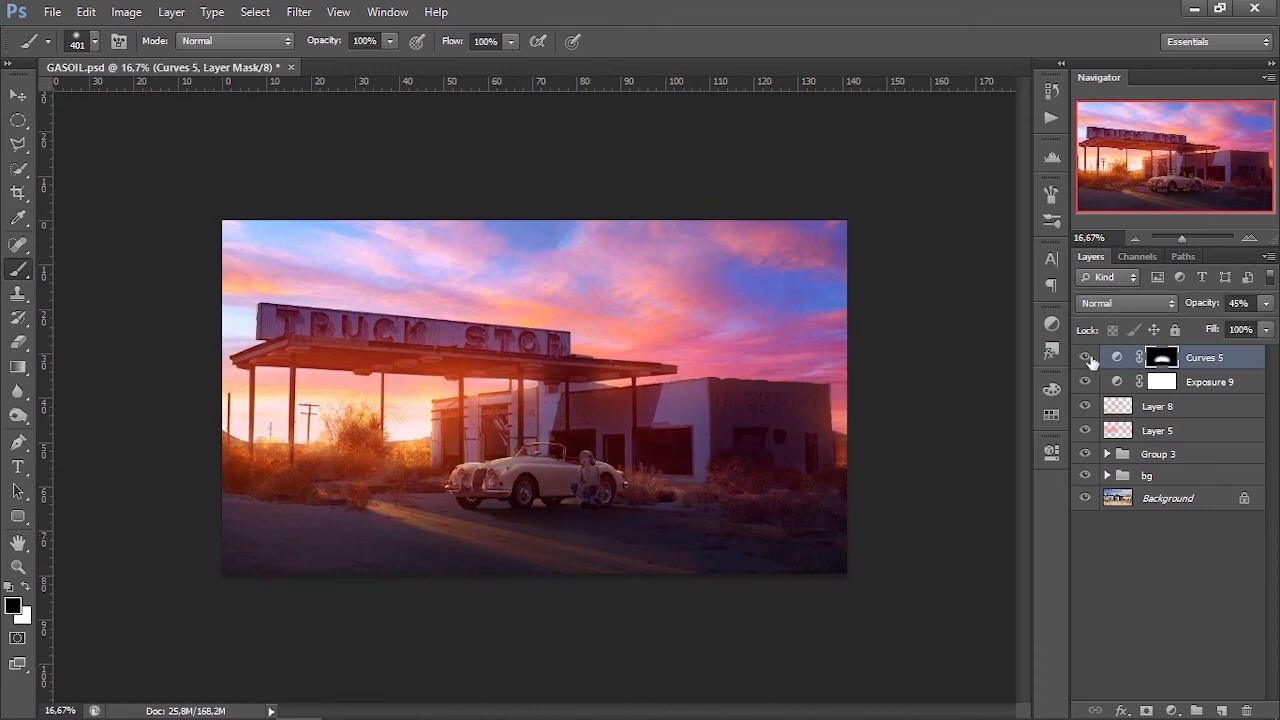
Step: Stamp all visible layers into a new merged layer on top and apply the Reduce Noise filter to it
key(ctrl+alt+shift+e)
click(299, 11)
click(603, 311)
click(866, 80)
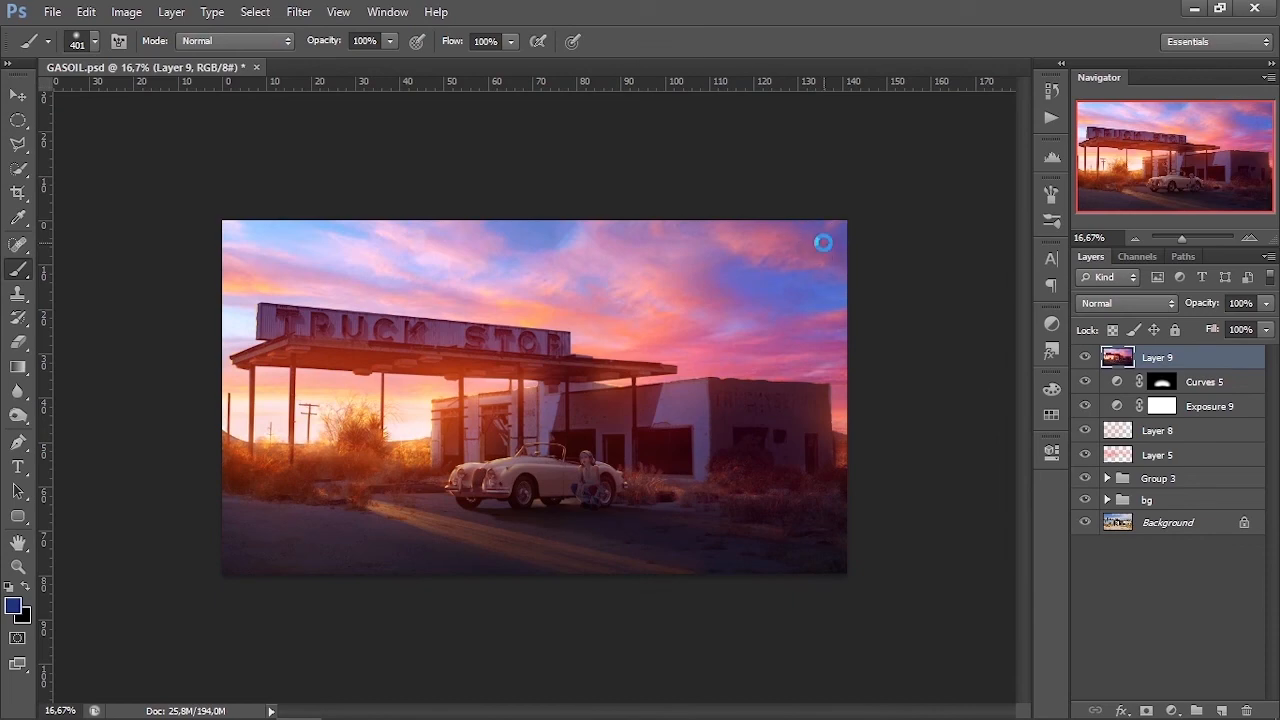
Step: Examine the filtered merged layer up close around the car and woman, comparing the image with and without it
click(1250, 238)
click(1250, 238)
click(1250, 238)
click(1250, 238)
click(1188, 178)
click(1085, 357)
click(1085, 357)
click(1085, 357)
click(1085, 357)
click(1133, 238)
click(1133, 238)
click(1133, 238)
click(1133, 238)
Step: Duplicate the merged layer, apply a High Pass filter to the copy and set its blend mode to Soft Light
key(ctrl+j)
click(298, 12)
mouse_move(356, 343)
click(560, 362)
click(1168, 280)
click(1122, 303)
click(1096, 248)
click(1250, 238)
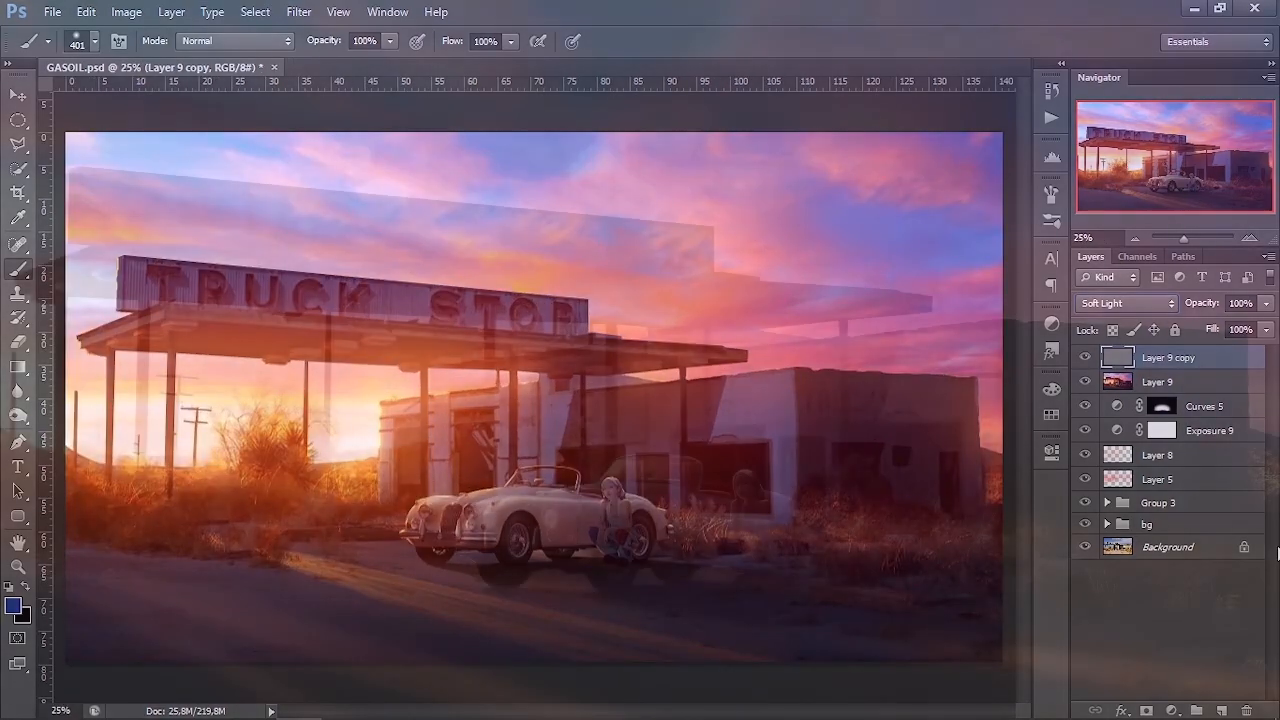